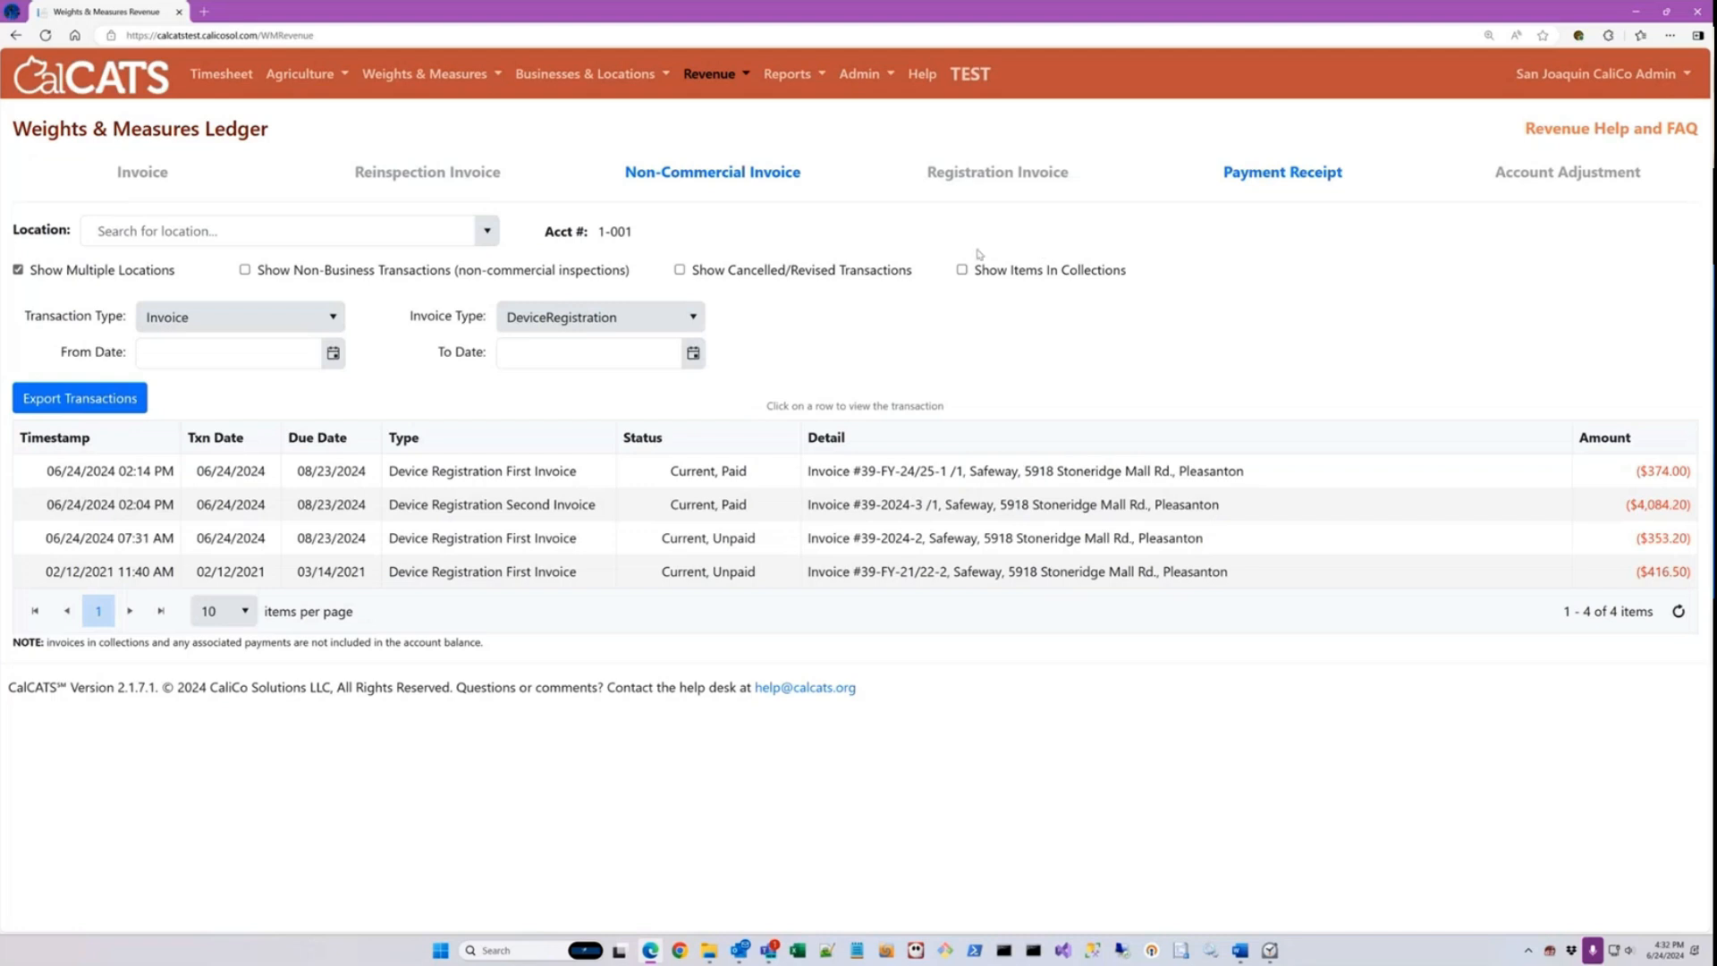
# Step: Open the Weights & Measures batch invoices page and log out of the current admin account
pyautogui.click(730, 88)
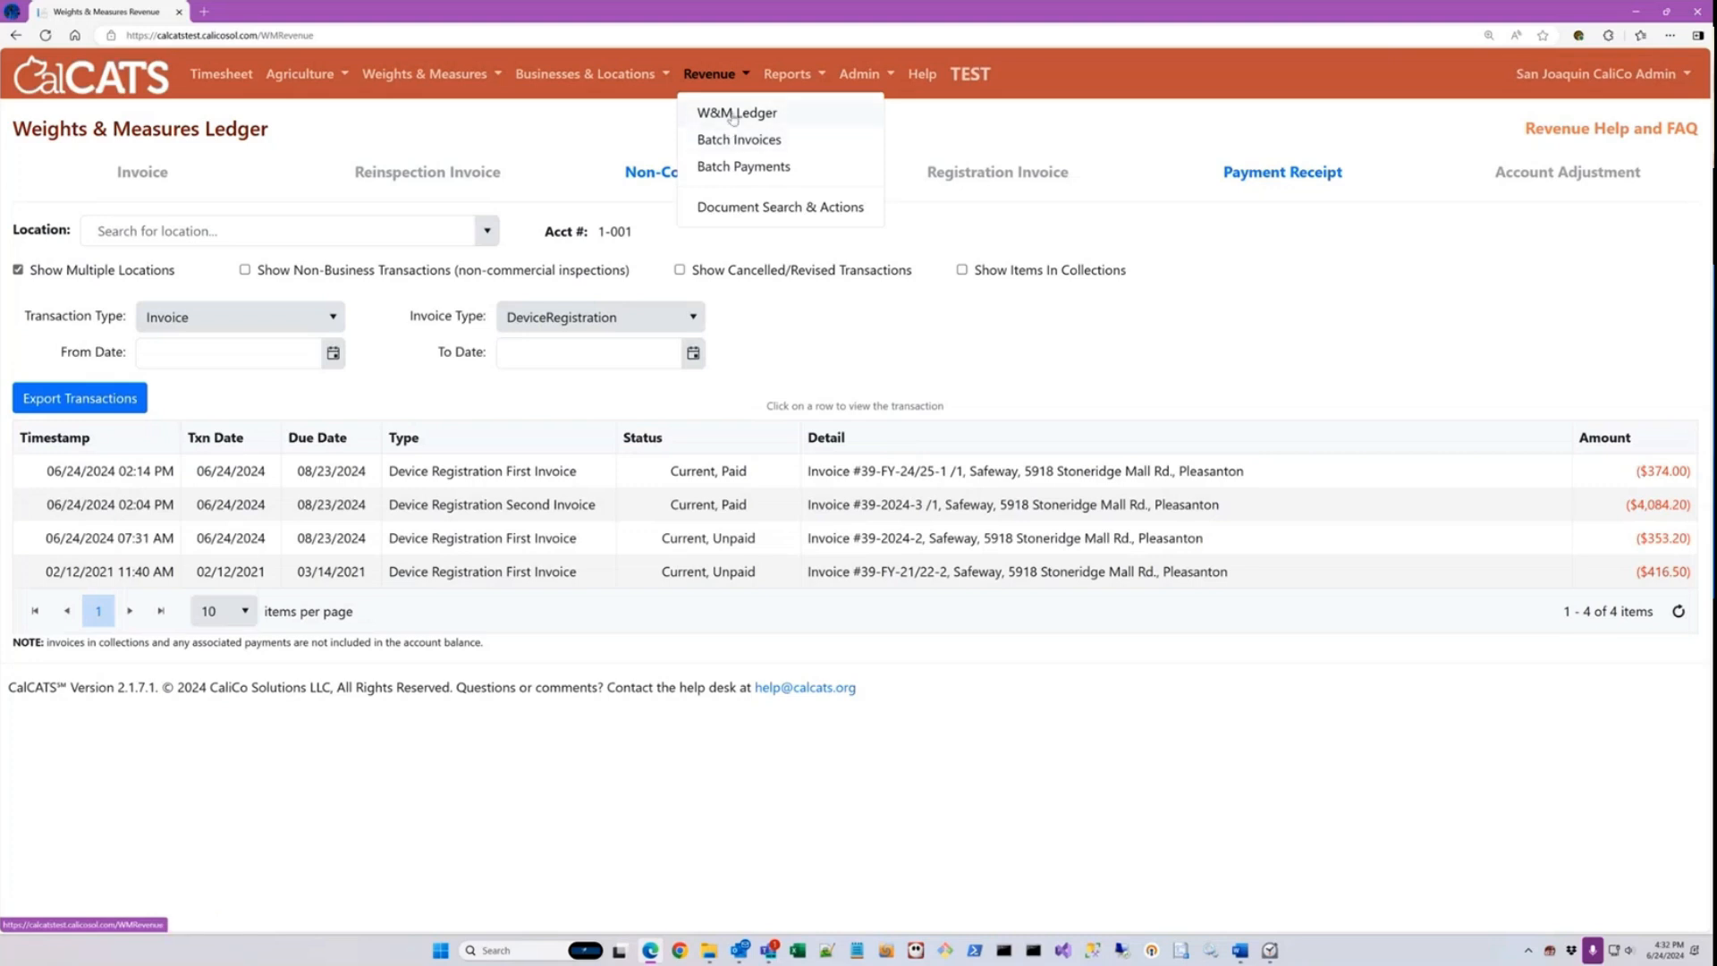
pyautogui.click(769, 144)
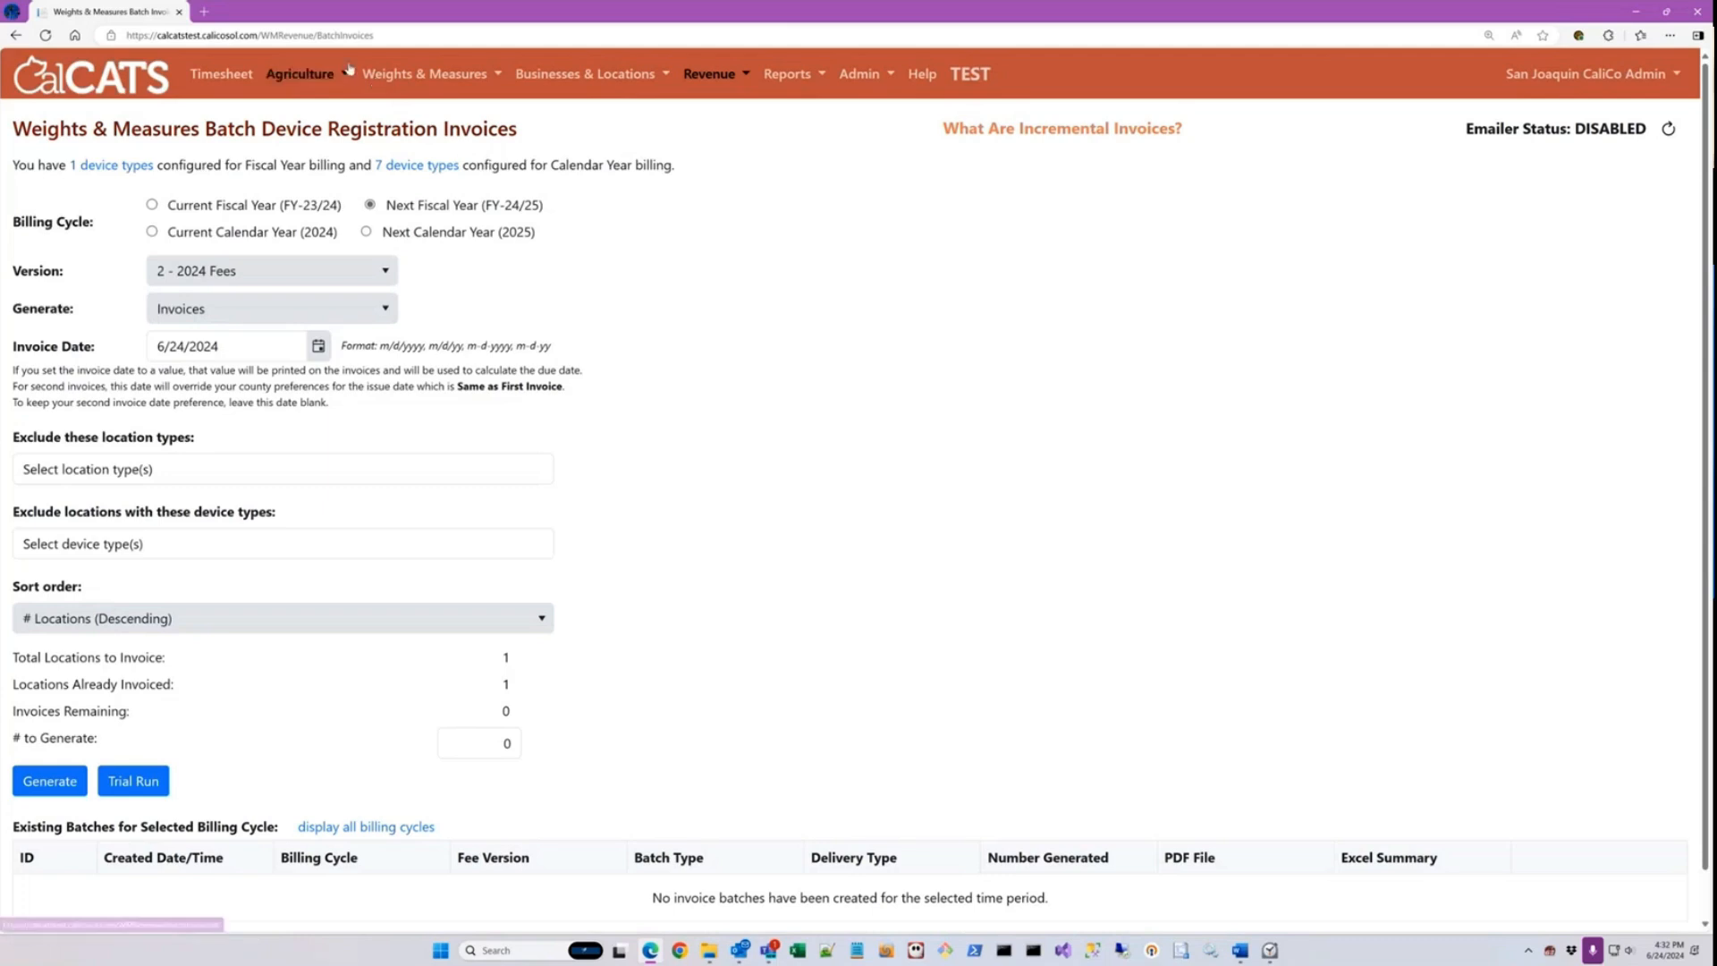
pyautogui.click(1585, 74)
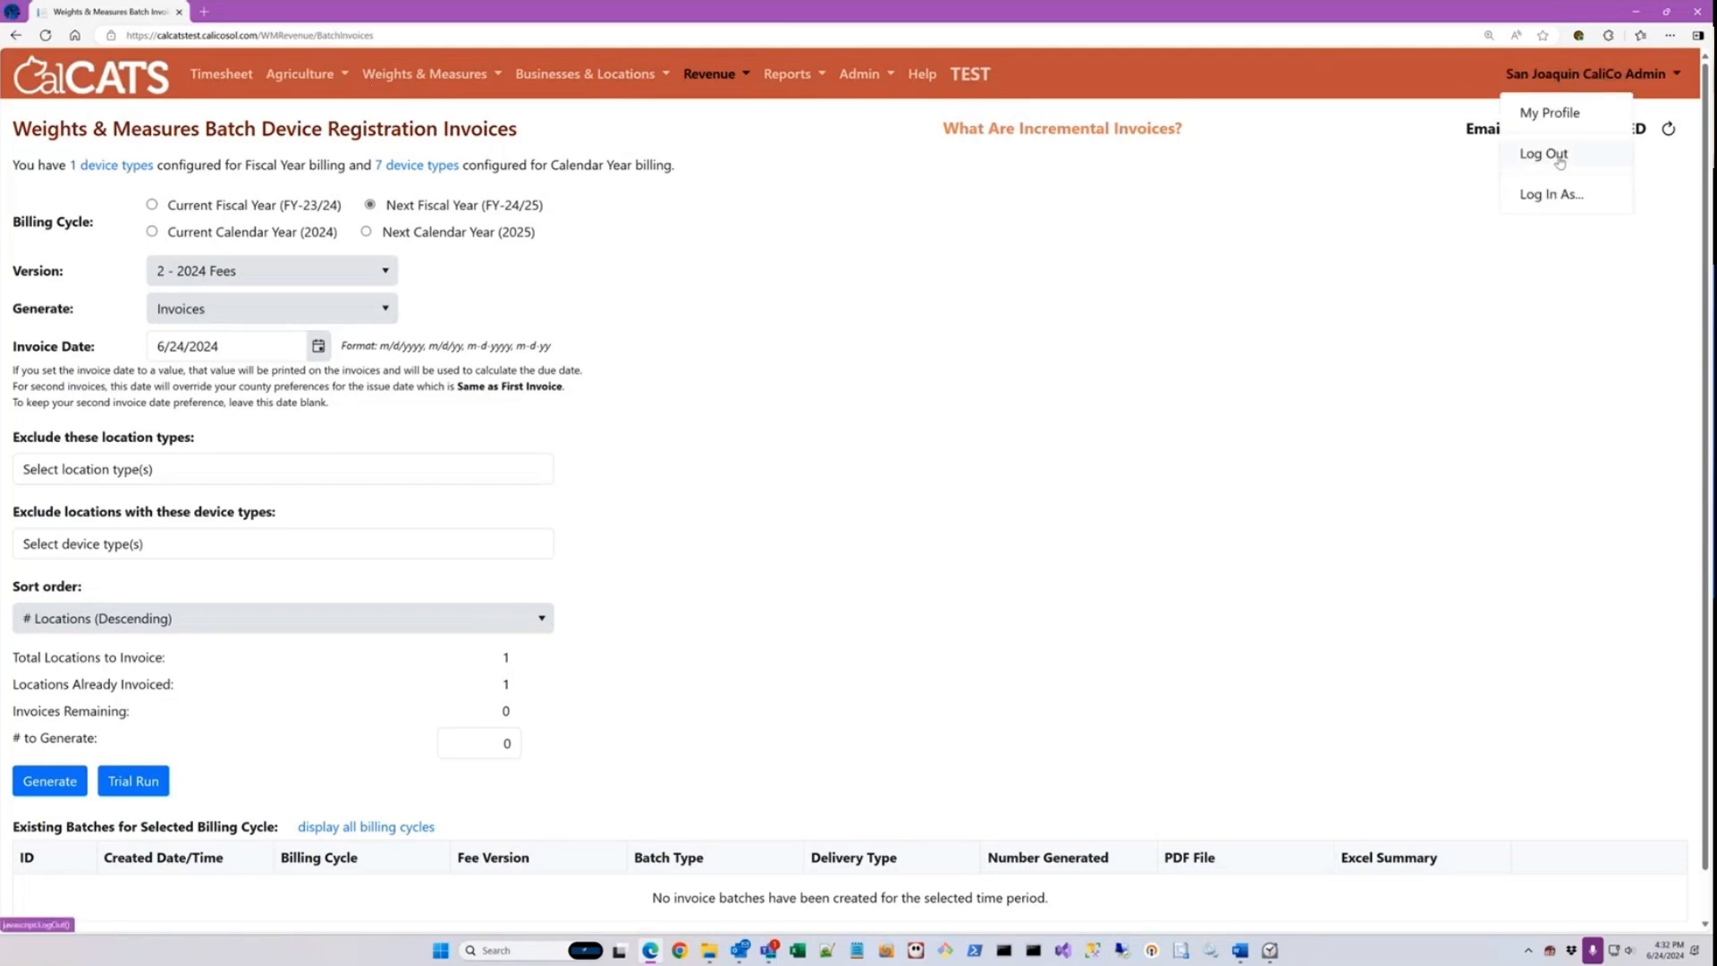
pyautogui.click(1557, 156)
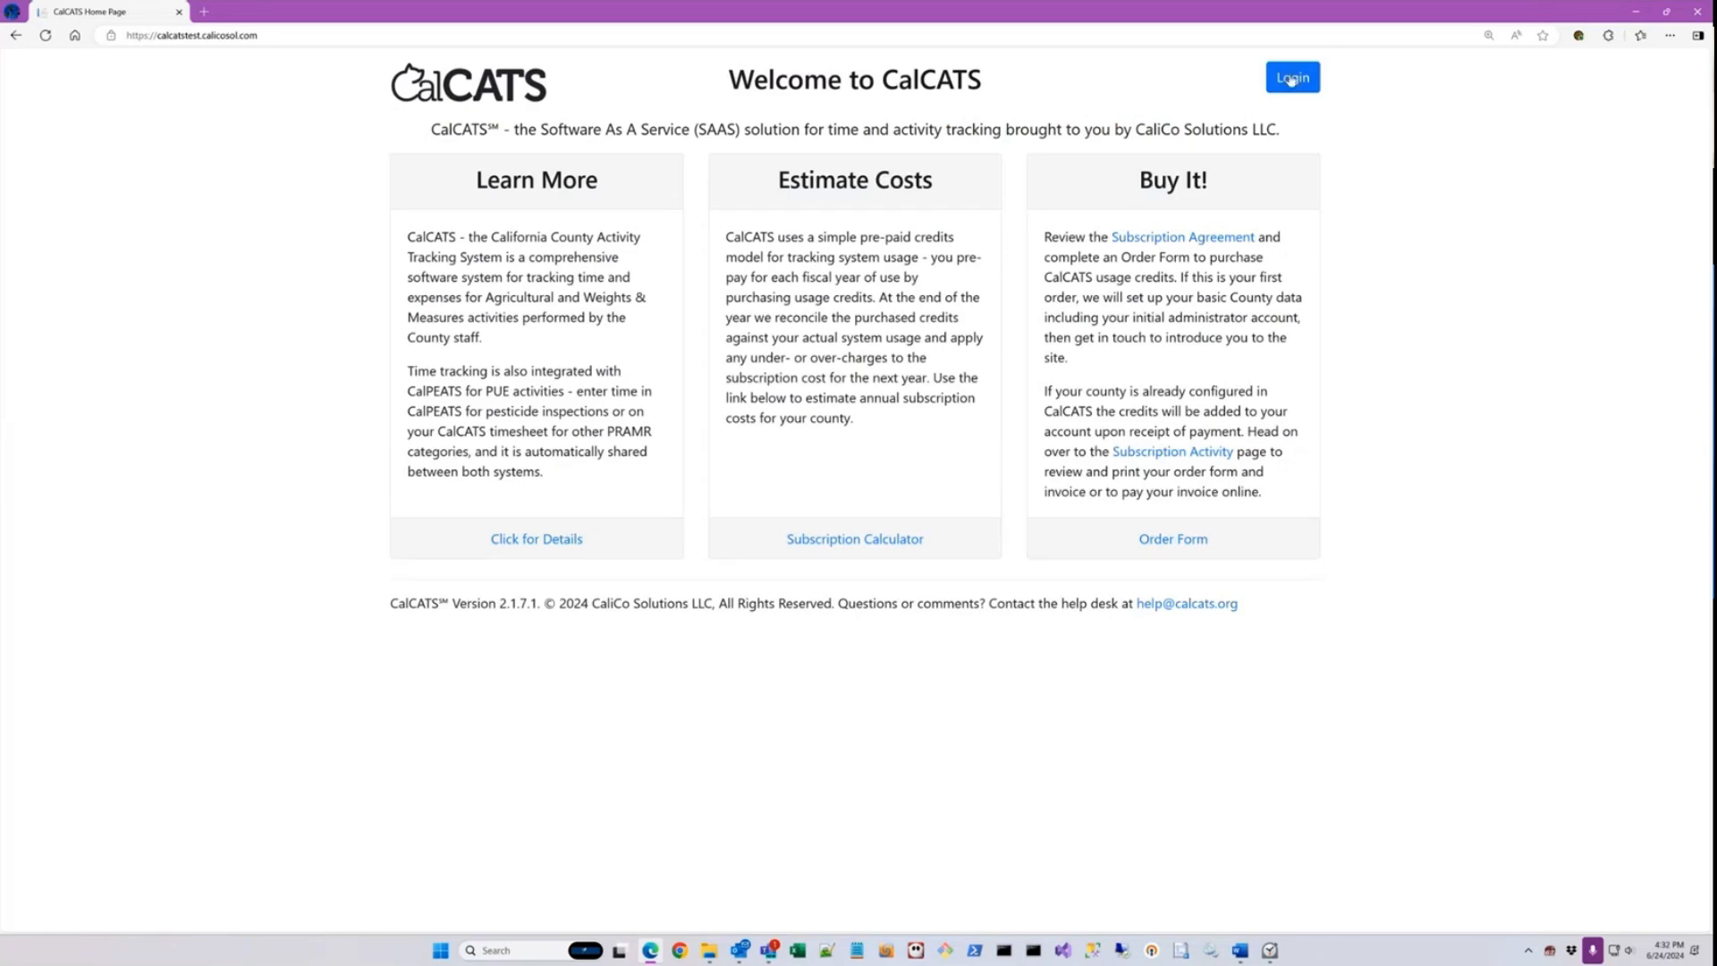
# Step: Log in with the test account's user ID and password, and decline saving the password to Keeper
pyautogui.click(1291, 80)
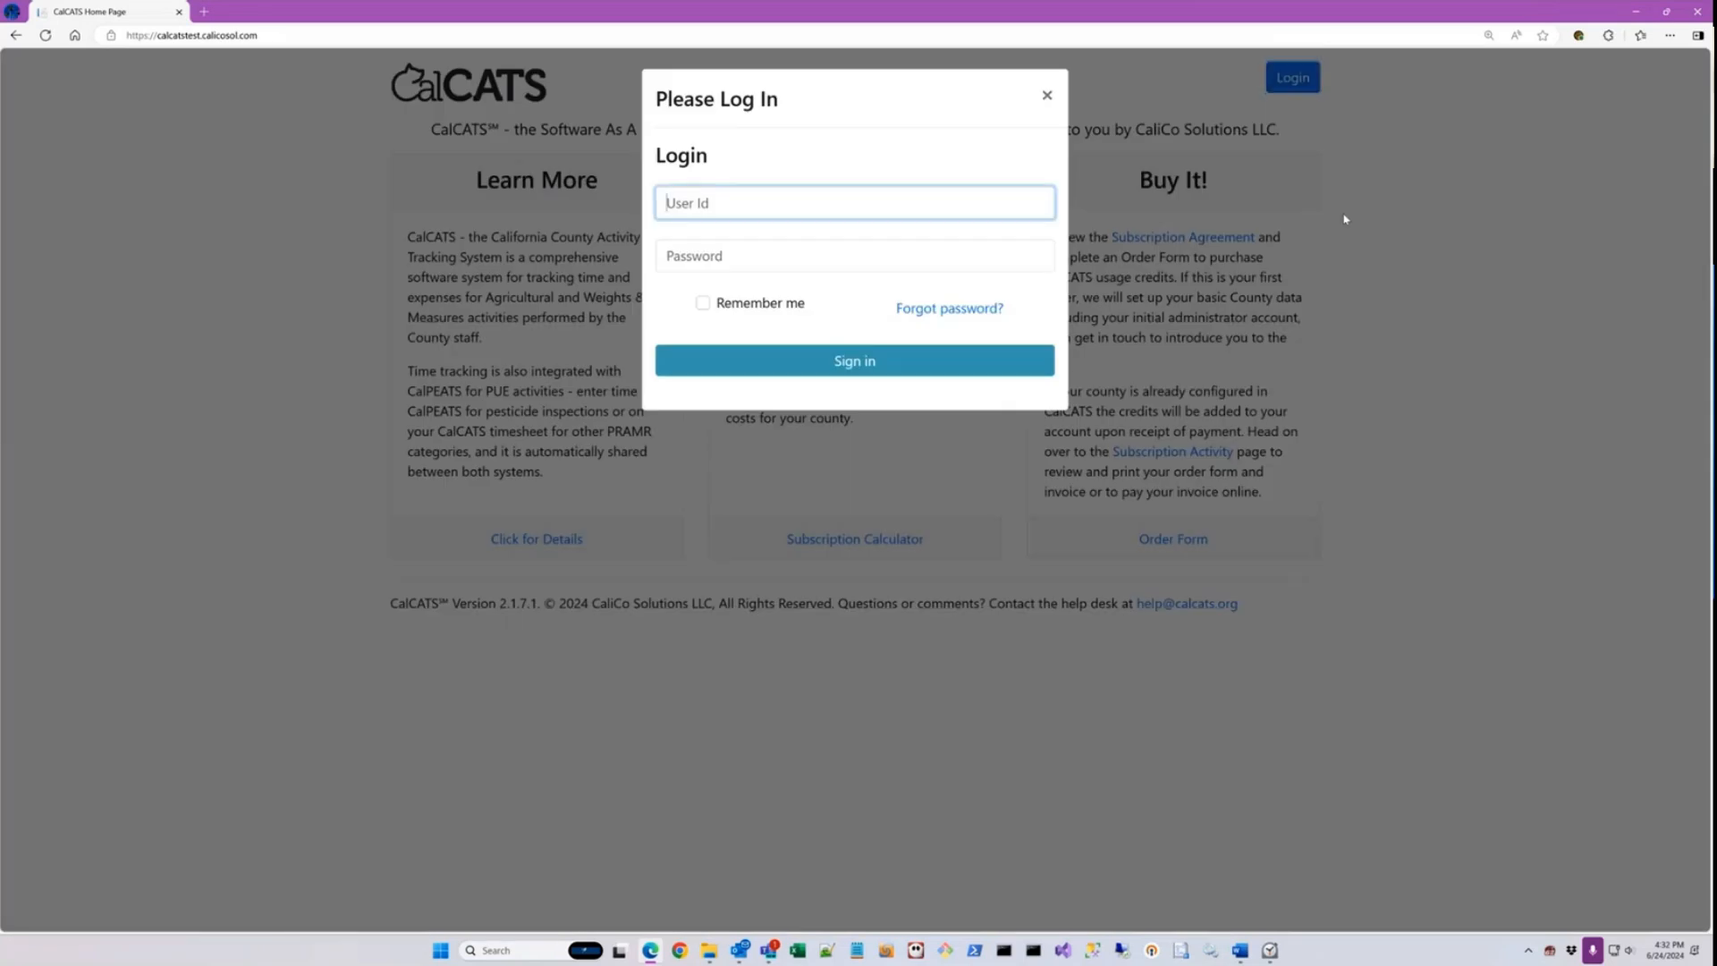
pyautogui.press('Tab')
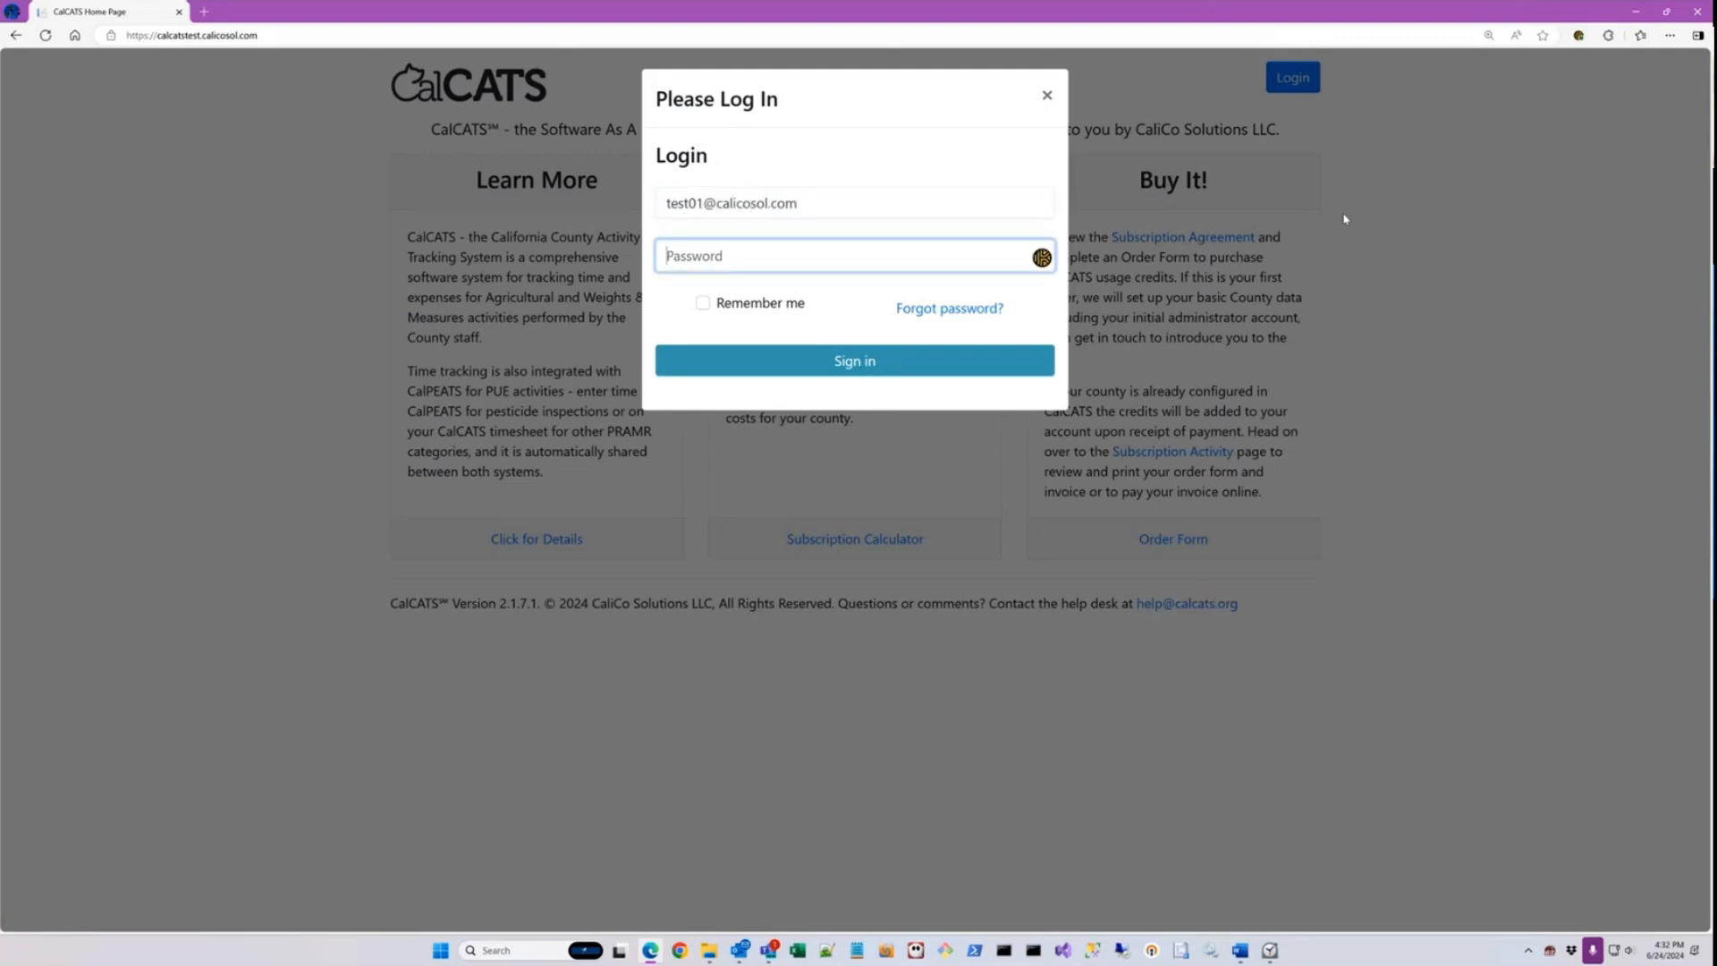
pyautogui.write('********')
pyautogui.press('Return')
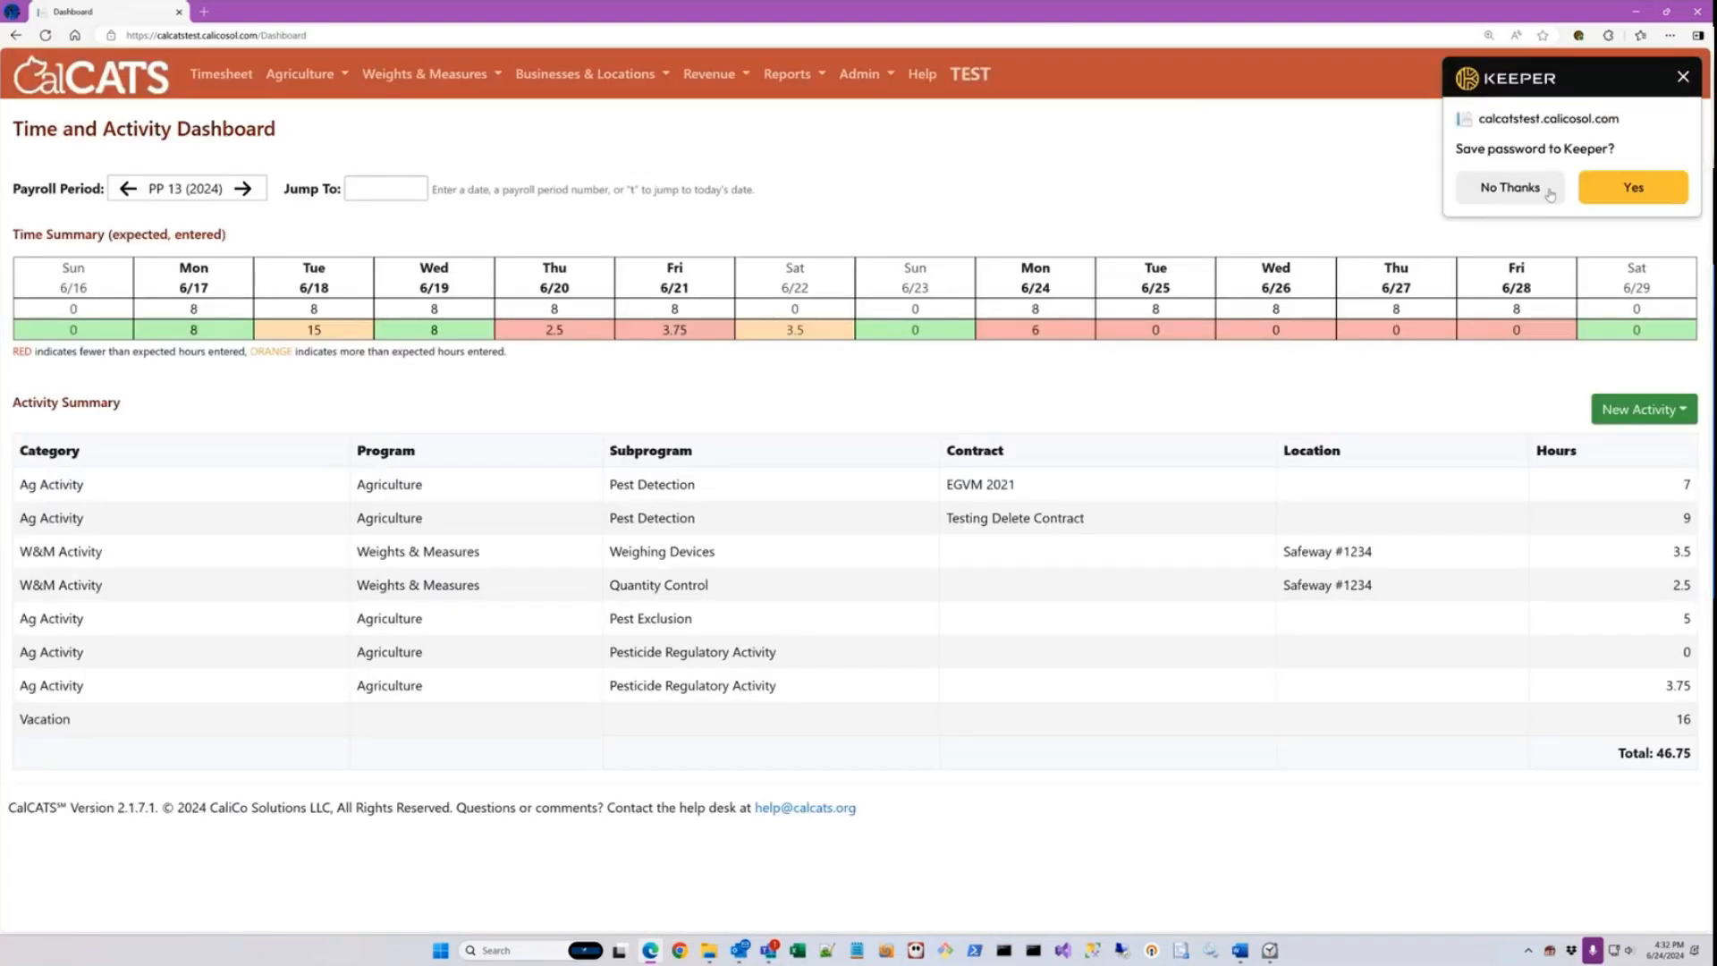
pyautogui.click(1549, 195)
# Step: Open the batch invoices page and choose 3 - 2024 Fees as the fee version
pyautogui.click(709, 74)
pyautogui.click(738, 143)
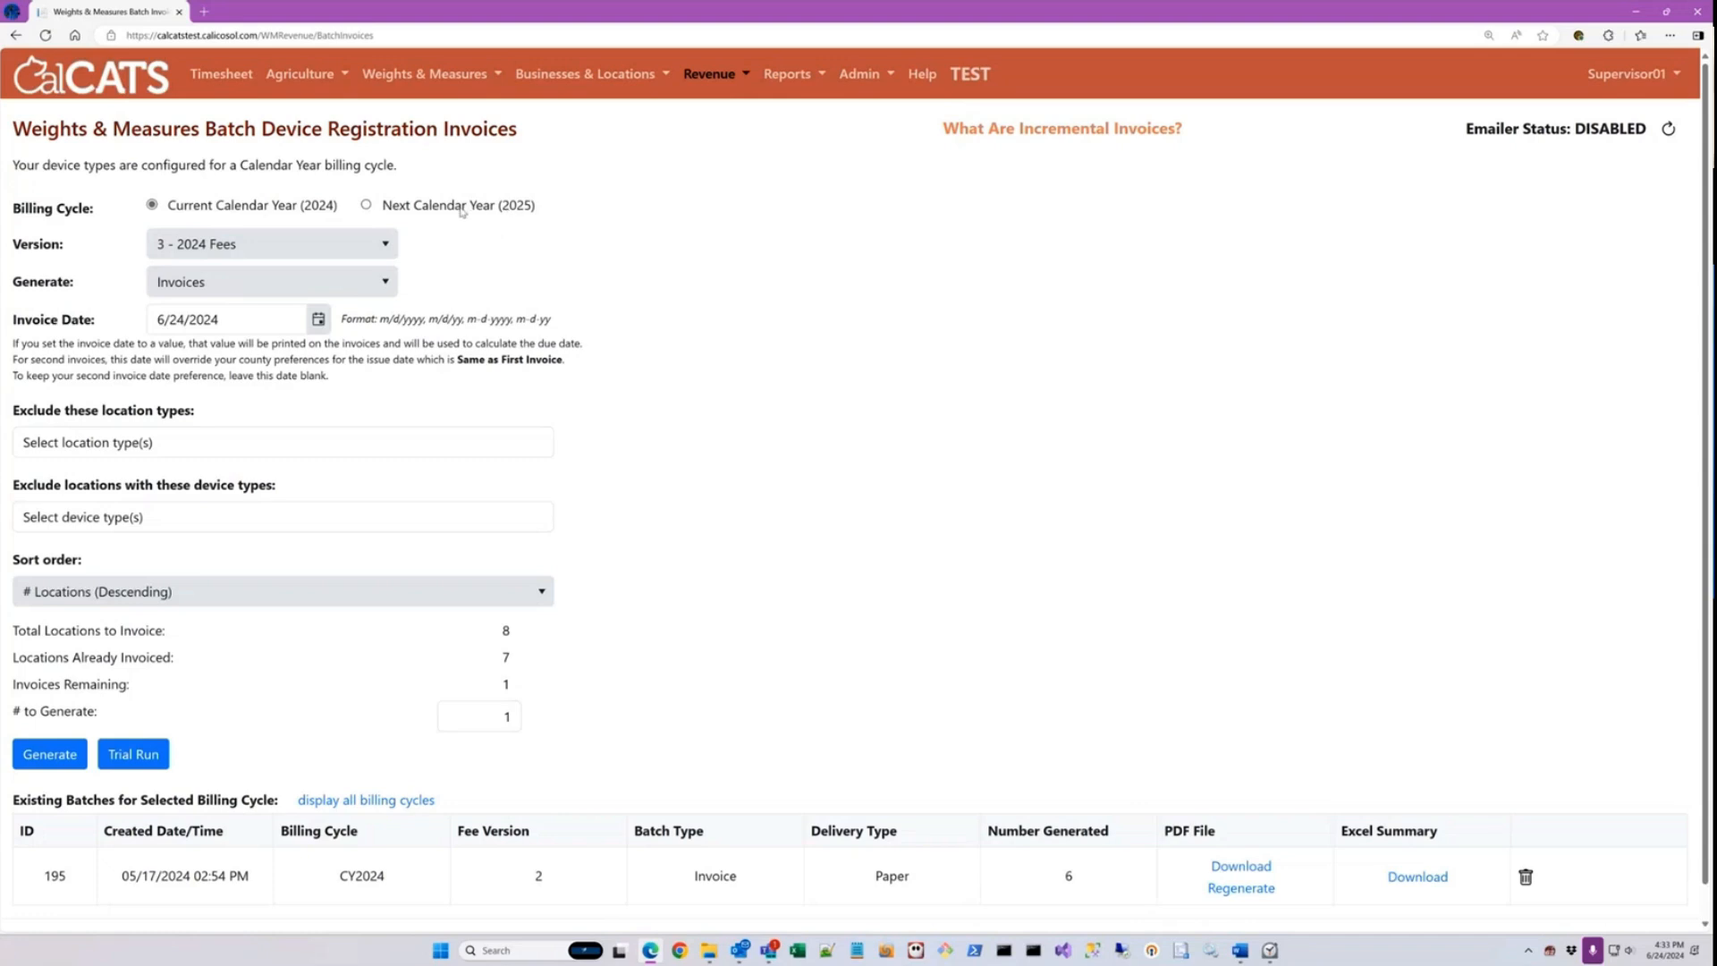
pyautogui.click(226, 247)
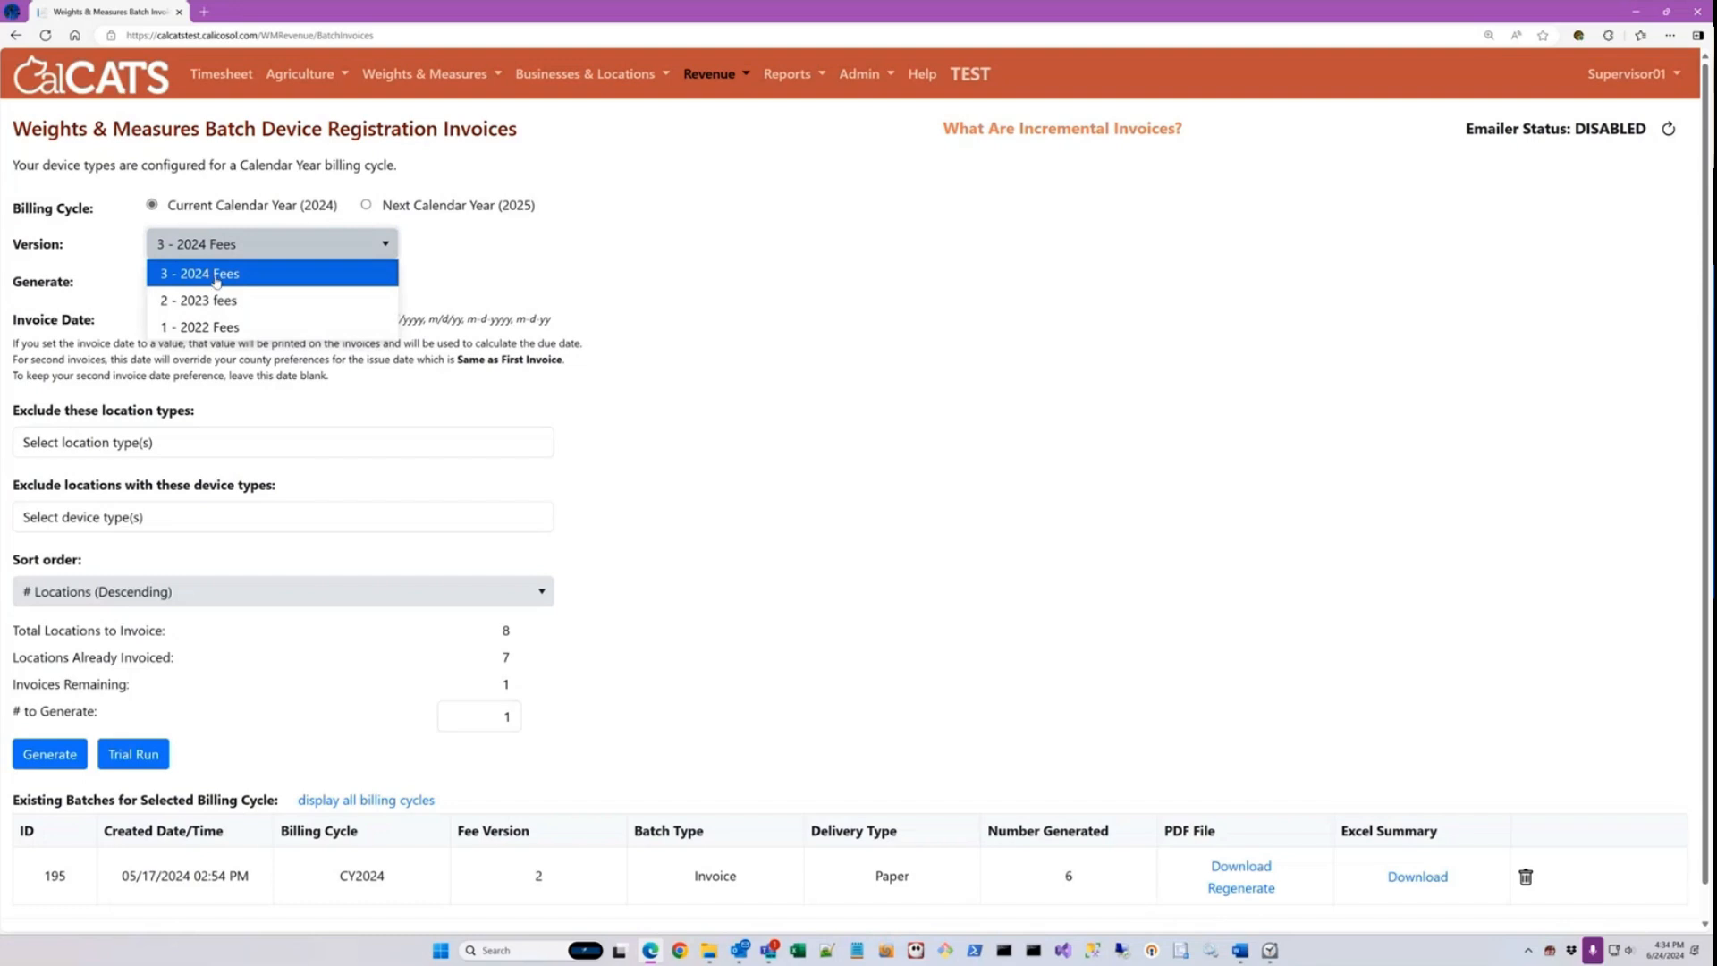
pyautogui.click(222, 277)
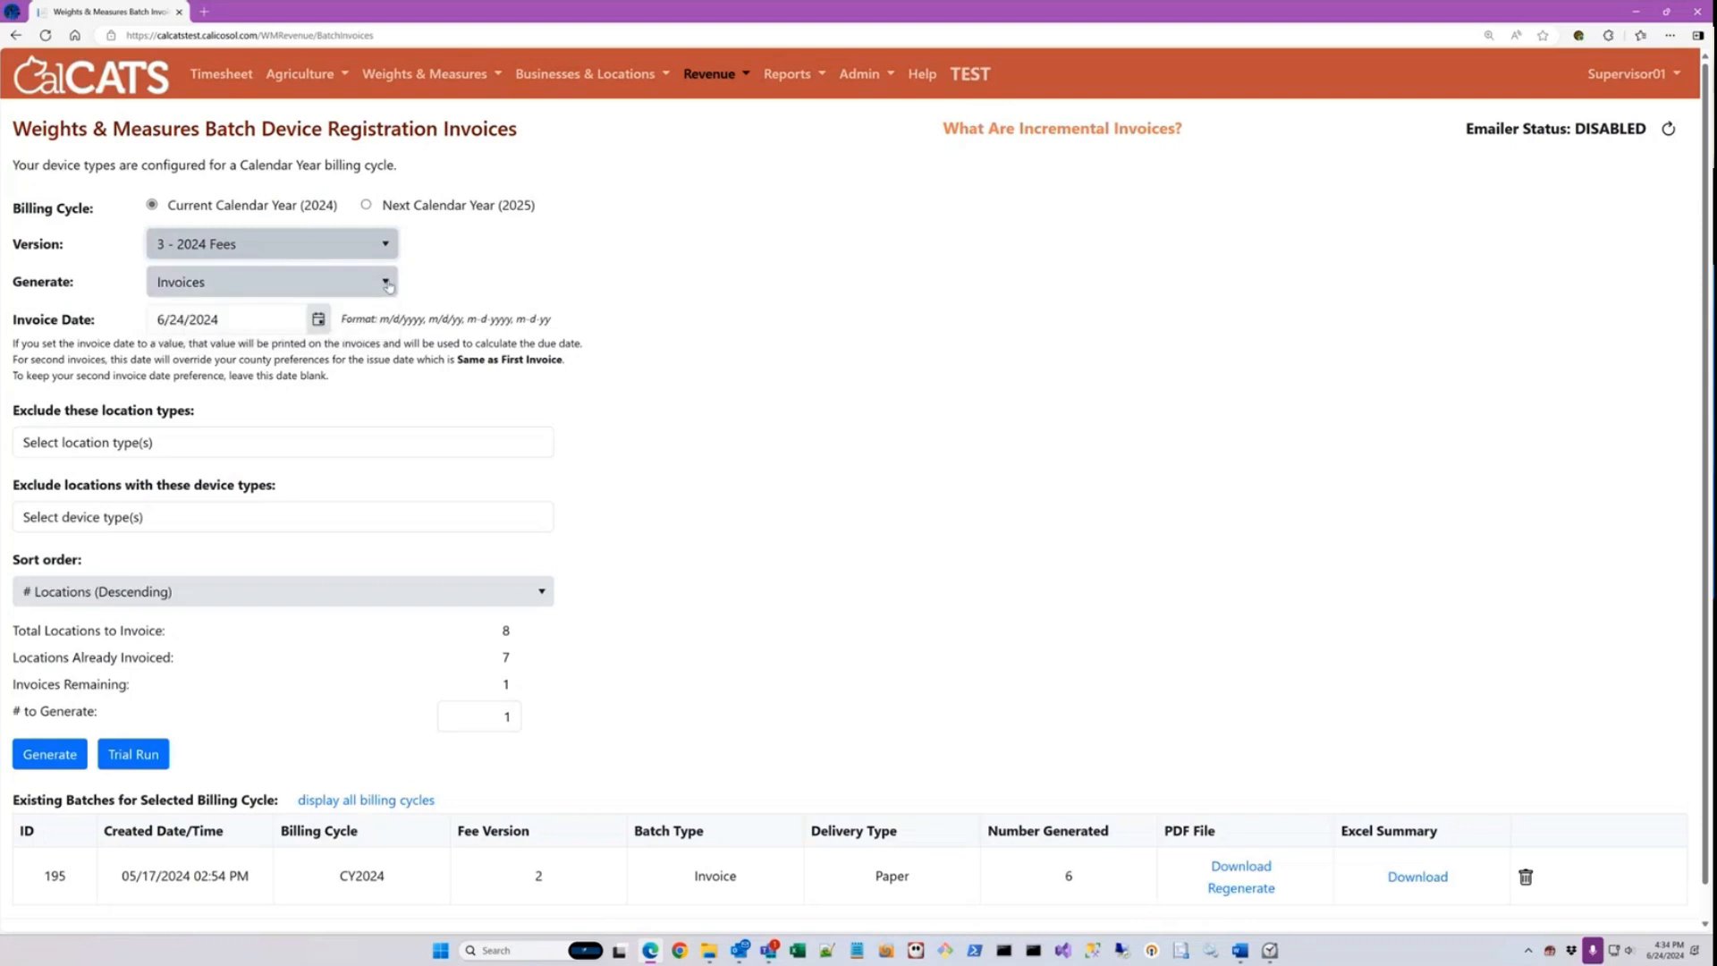
# Step: Set the batch to generate Certificates and view the options for which locations receive them
pyautogui.click(388, 285)
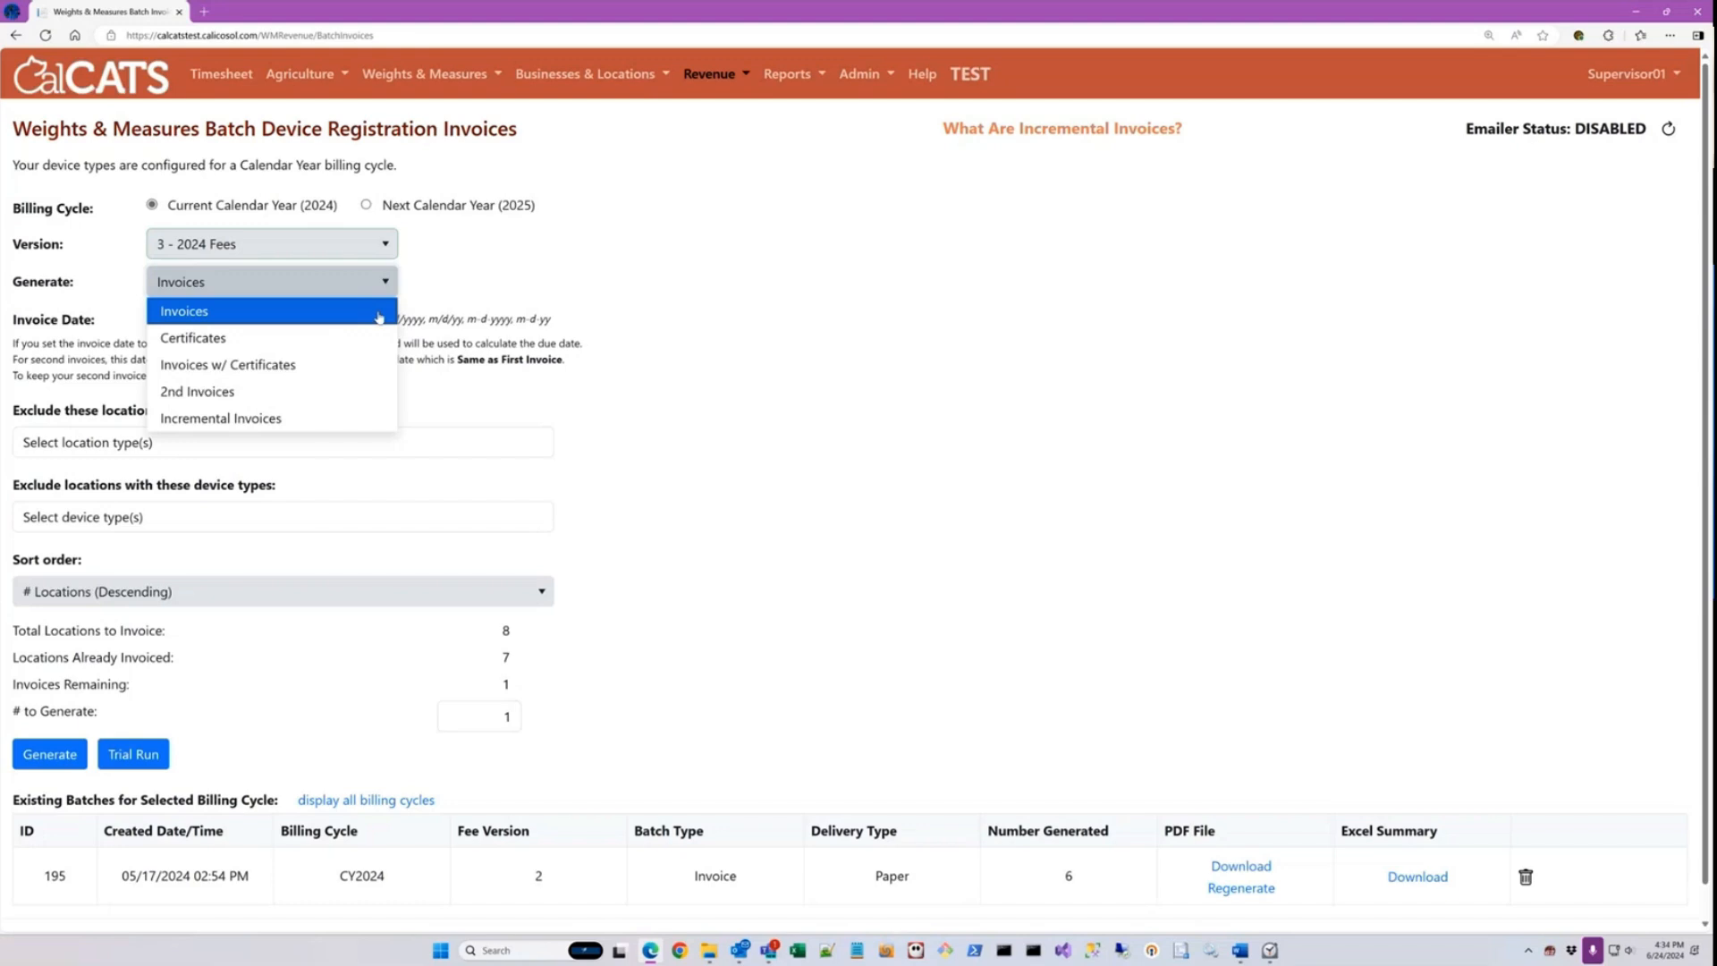
pyautogui.click(198, 340)
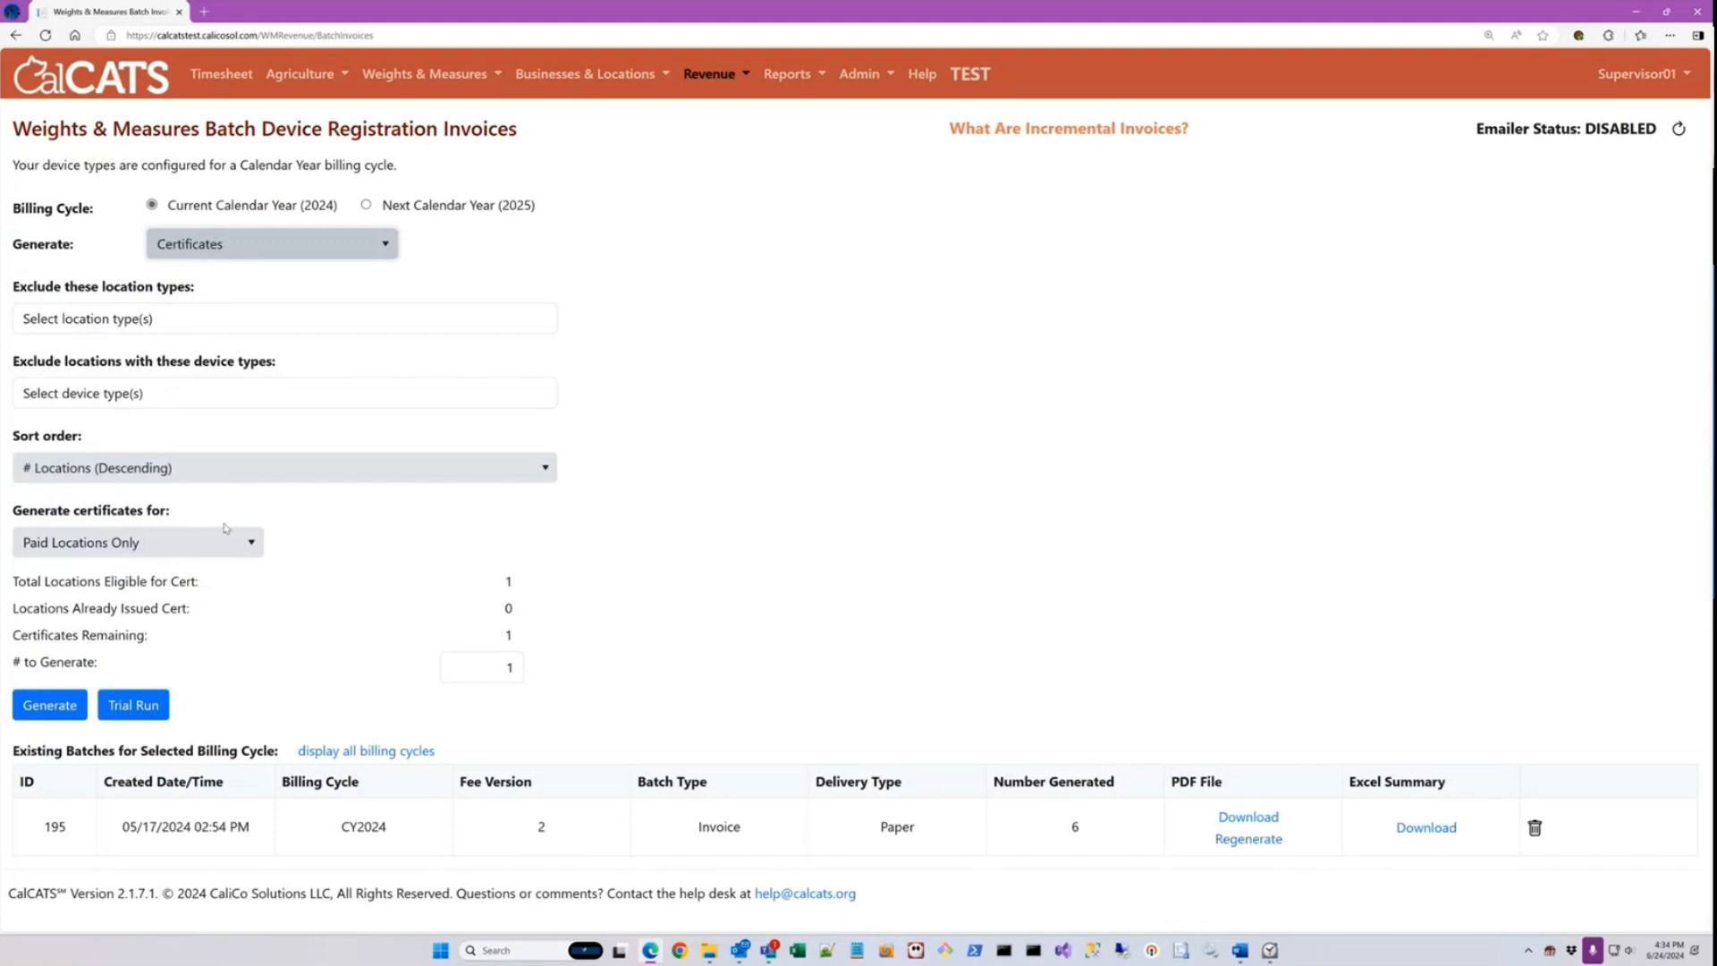
pyautogui.click(146, 549)
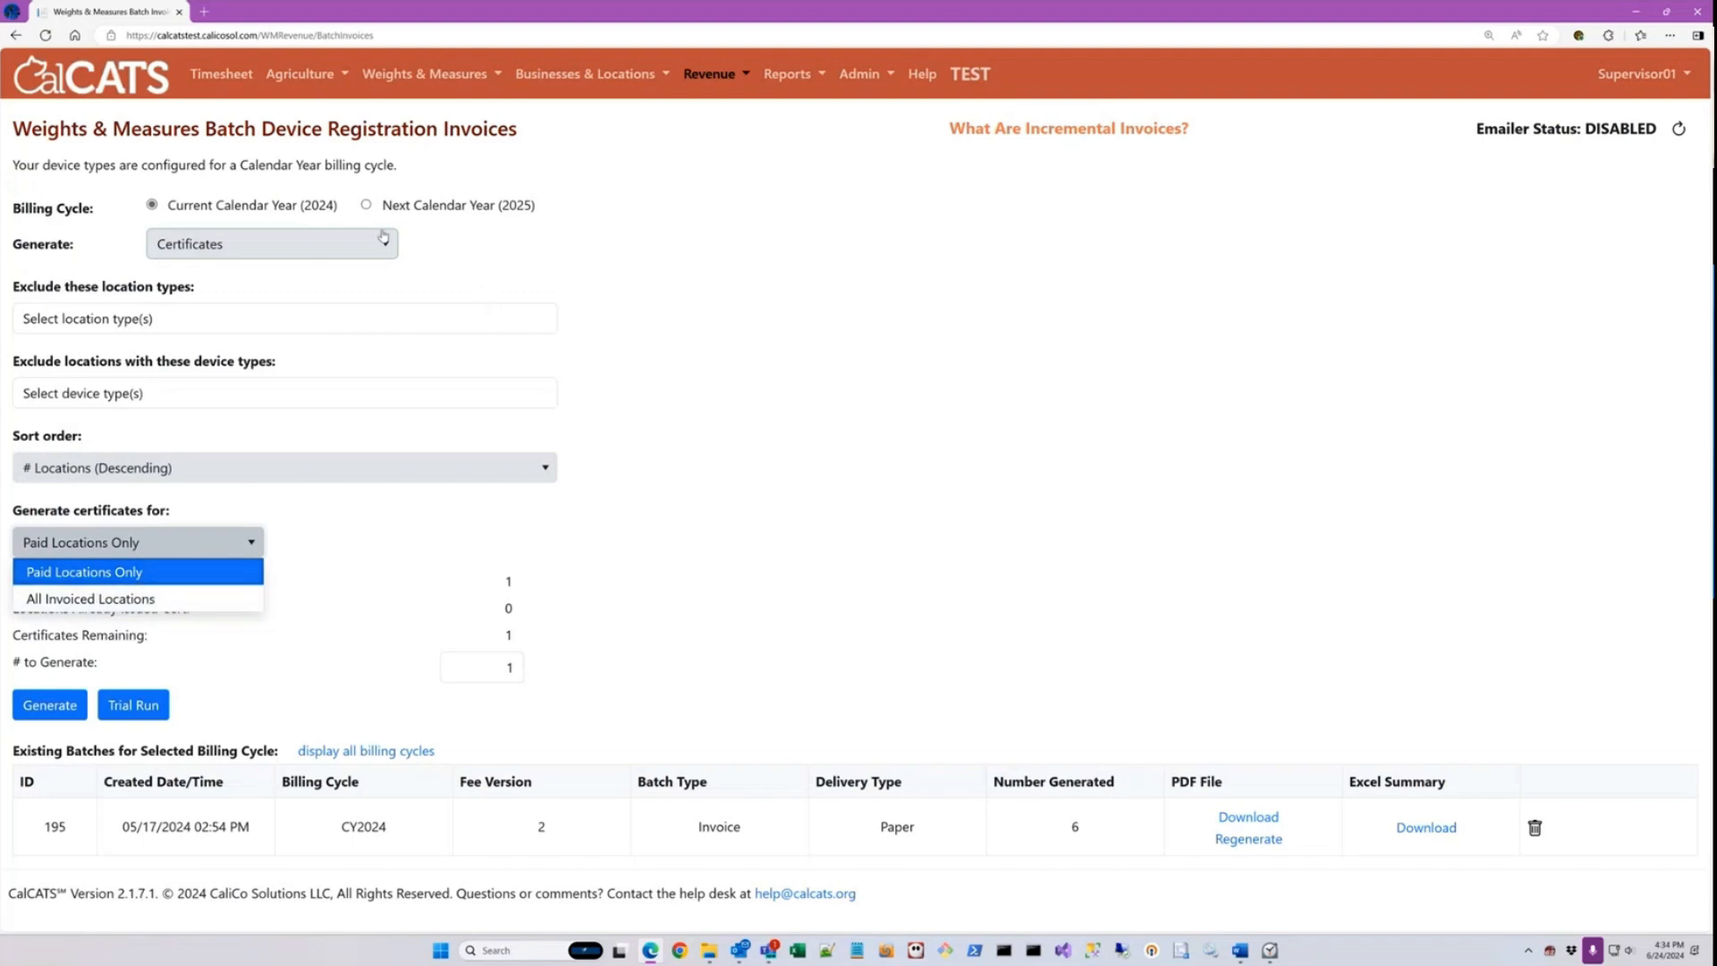
# Step: Switch the batch output to Invoices w/ Certificates, try 2nd Invoices, and return to Invoices w/ Certificates
pyautogui.click(307, 249)
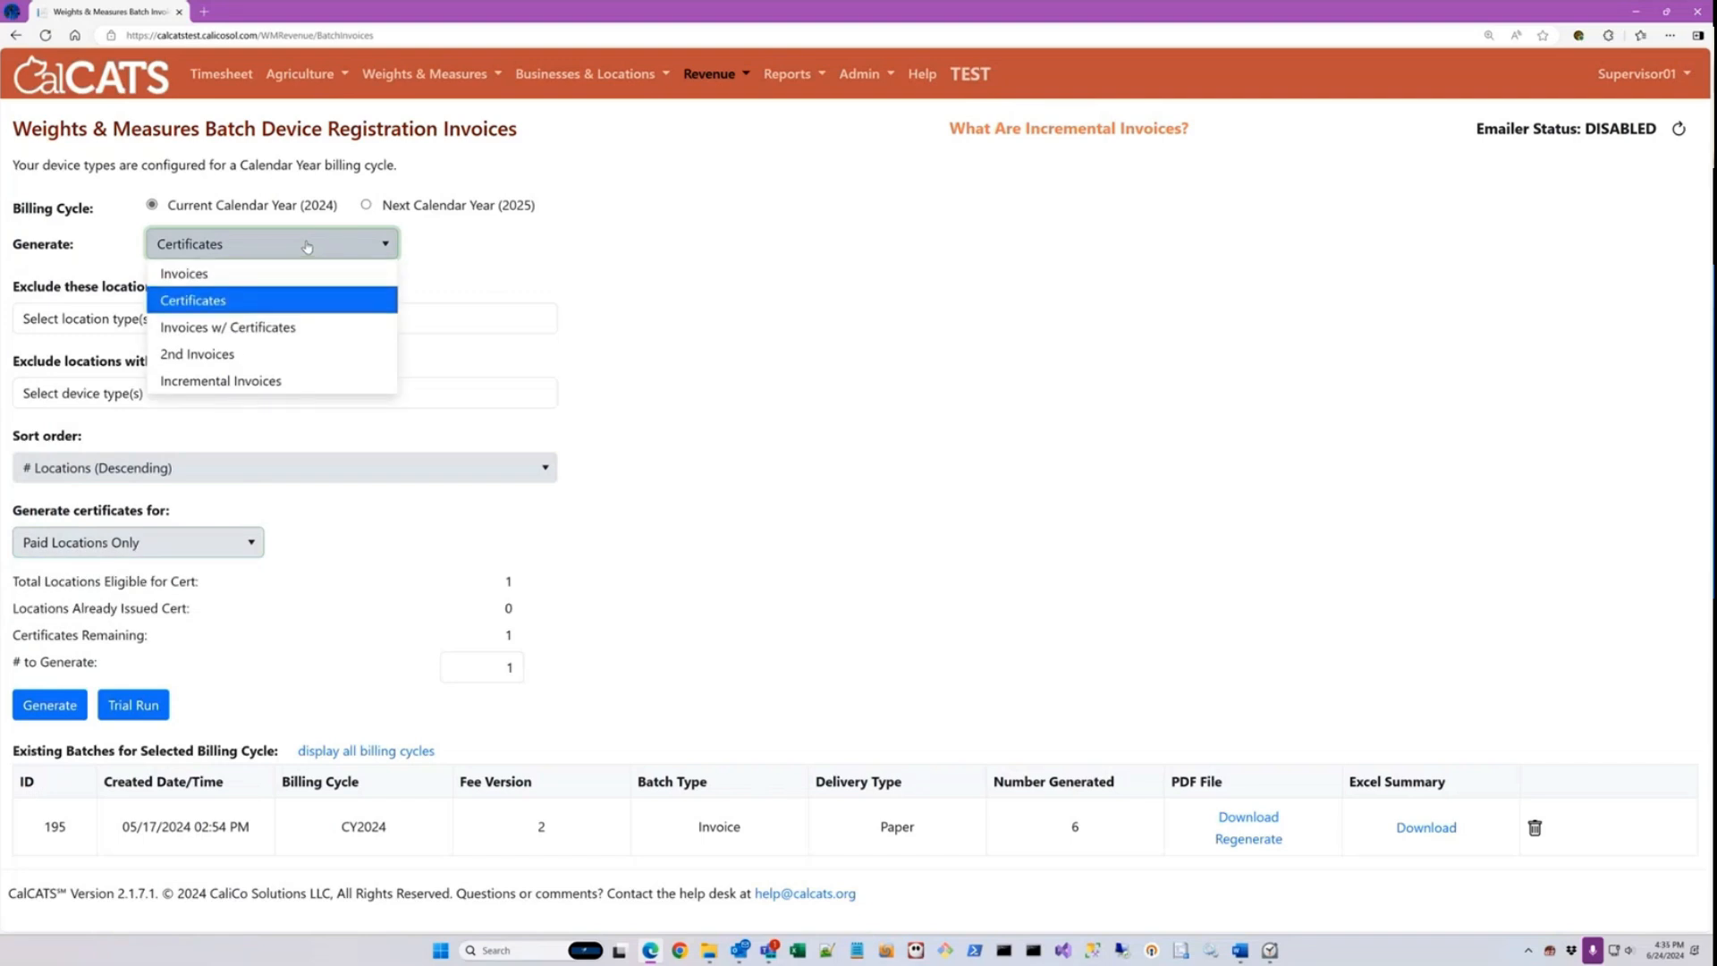
pyautogui.click(215, 329)
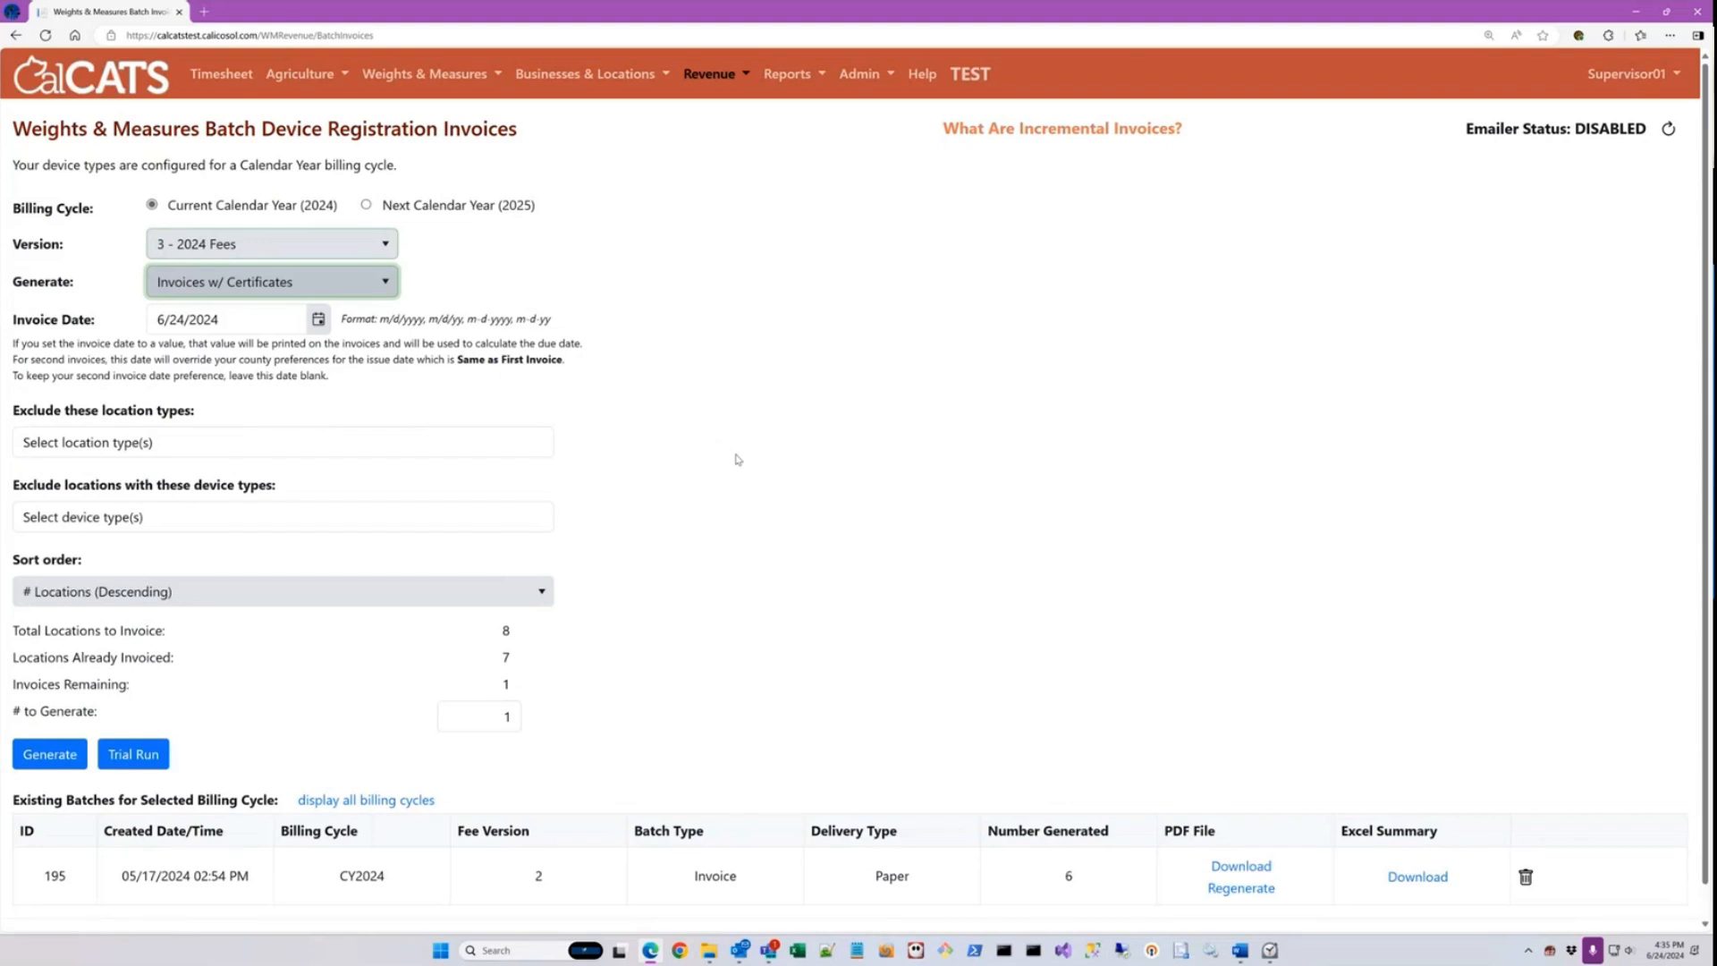
pyautogui.click(356, 283)
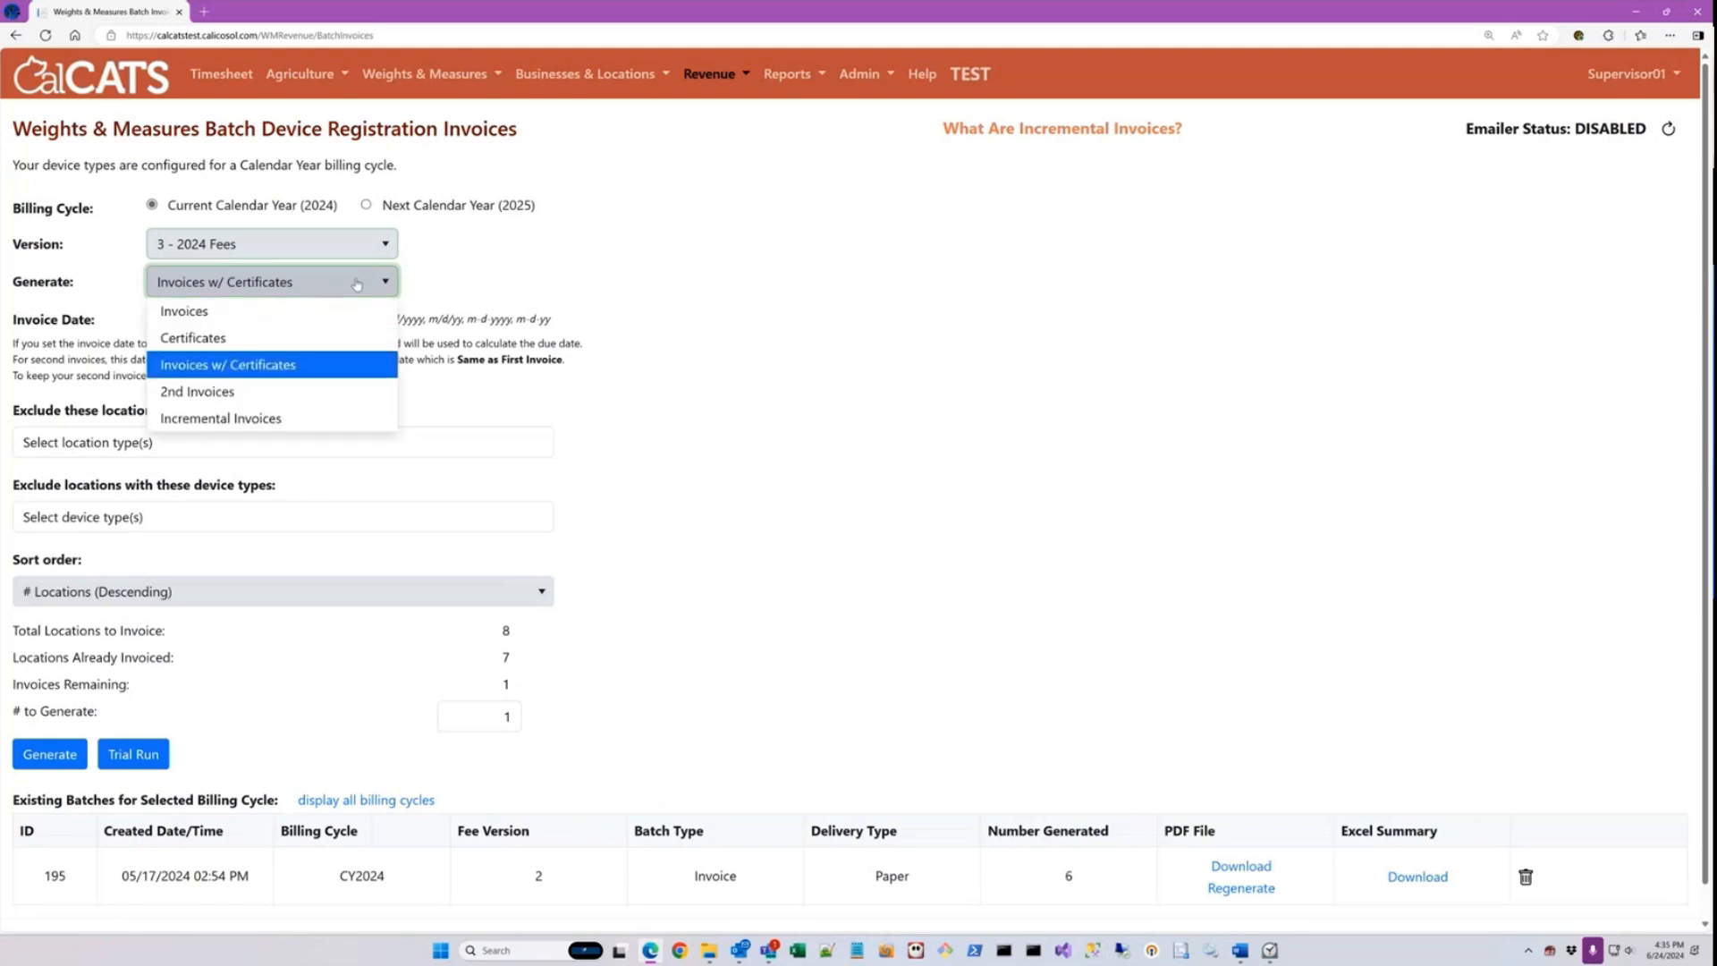
pyautogui.click(224, 391)
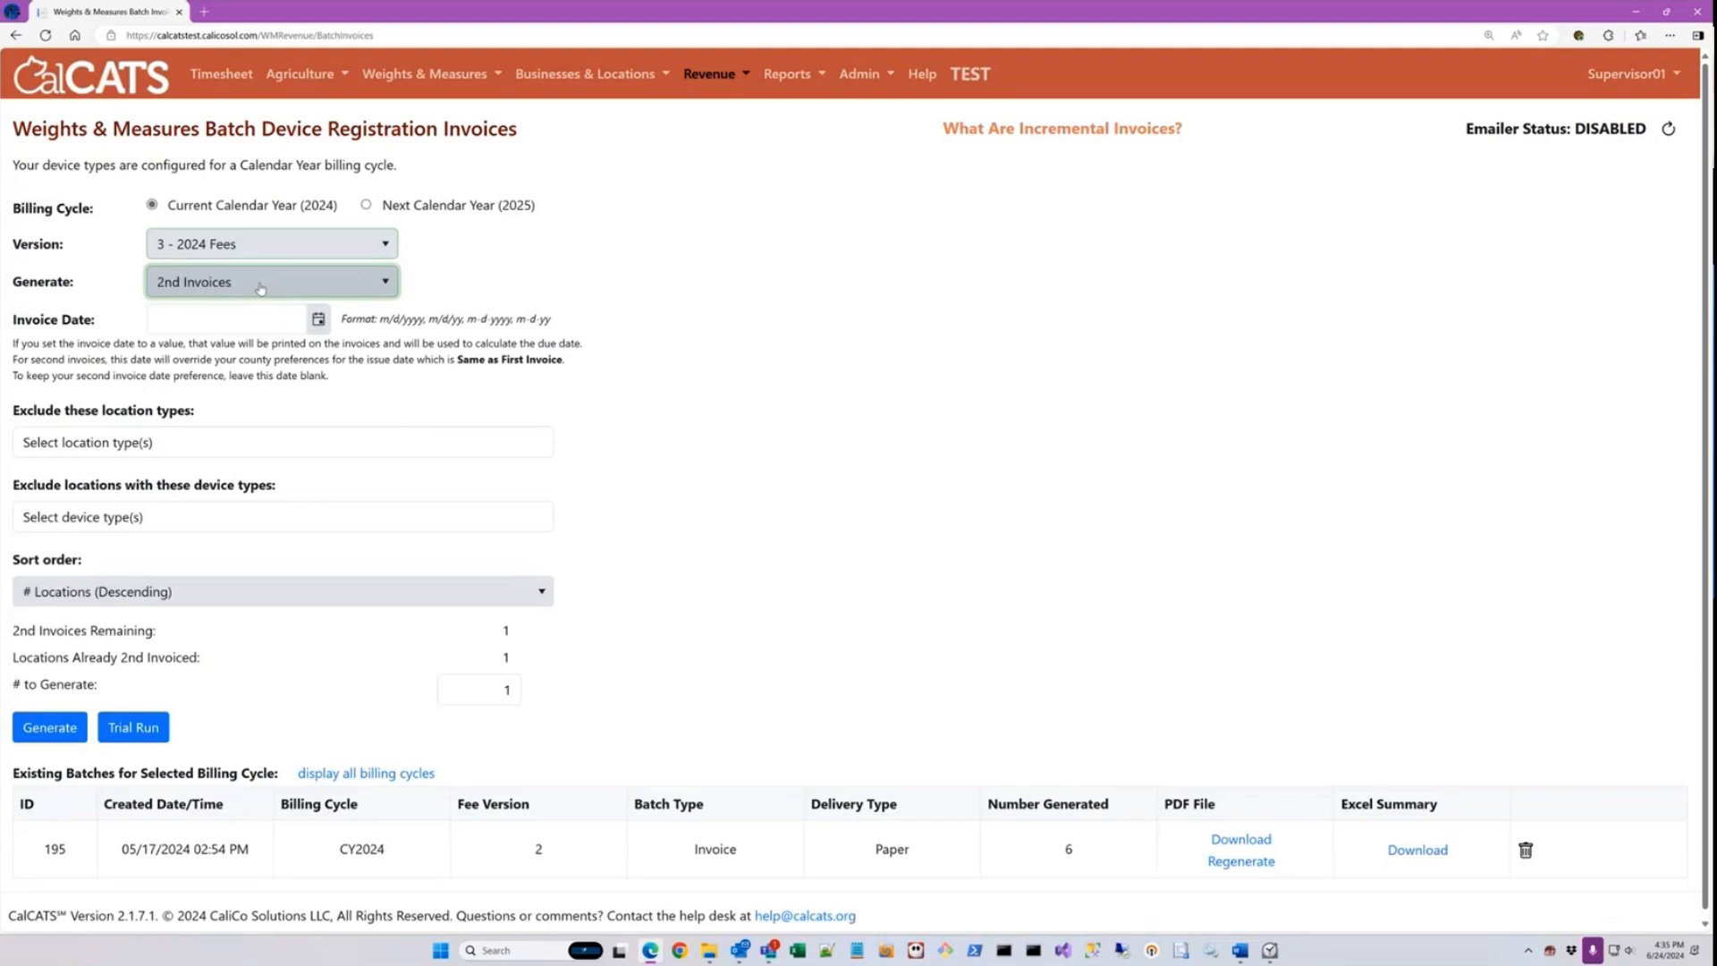
pyautogui.click(262, 287)
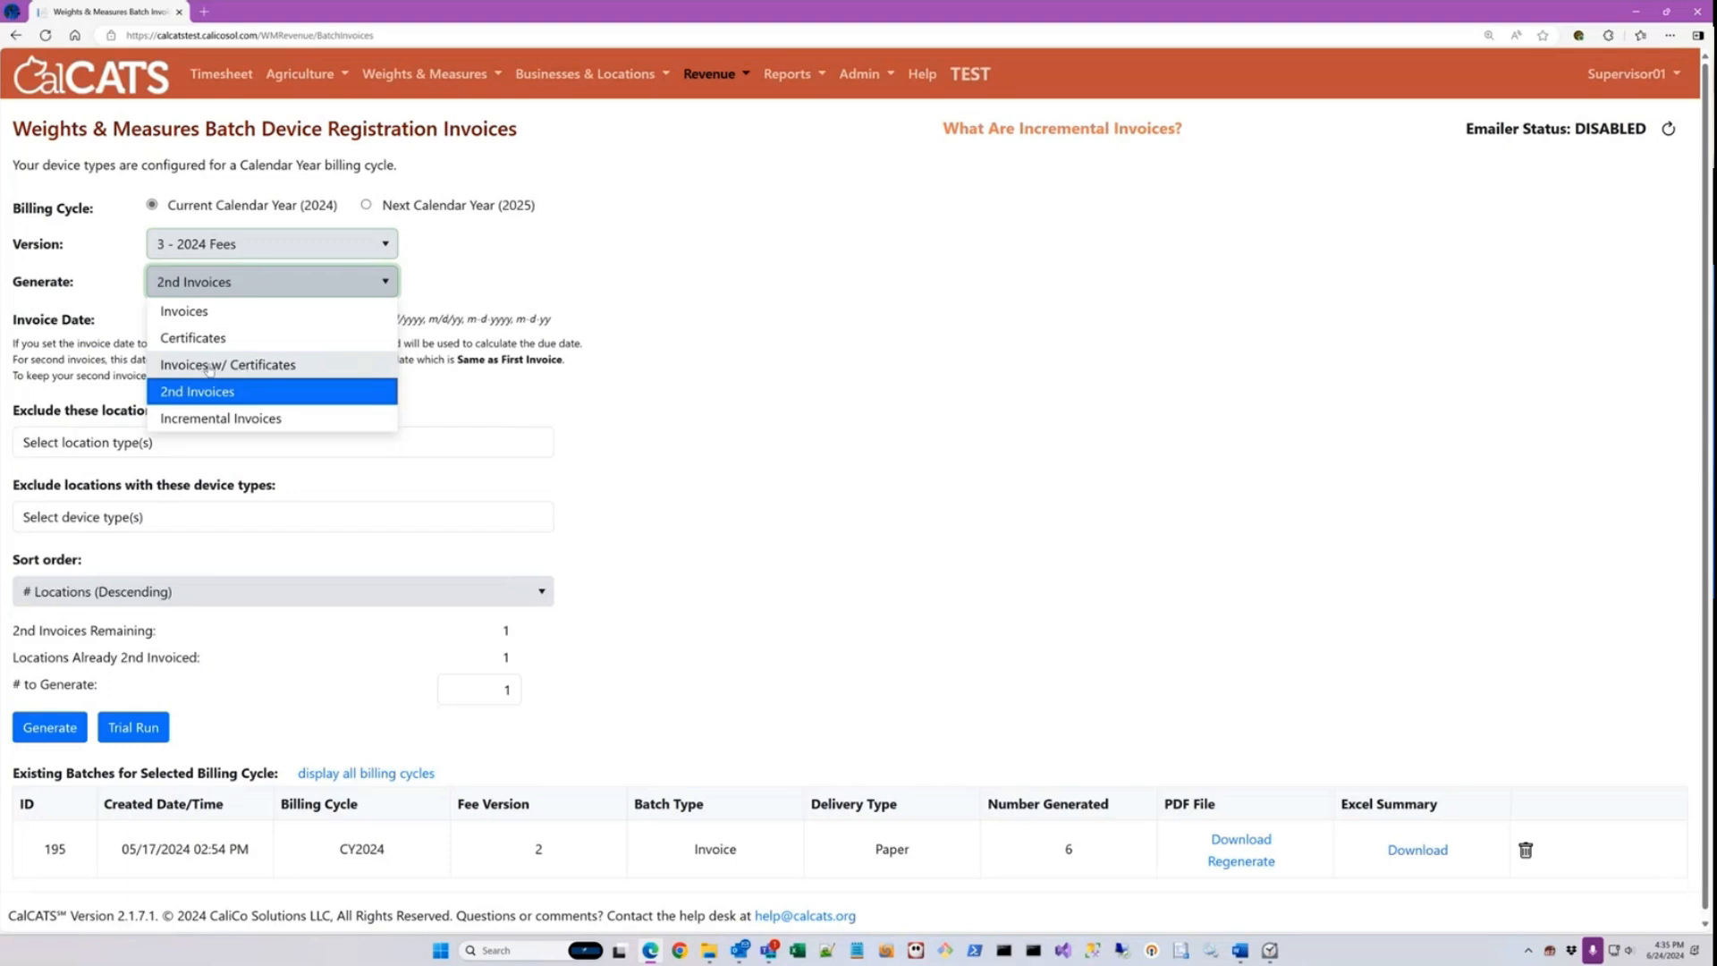
pyautogui.click(208, 366)
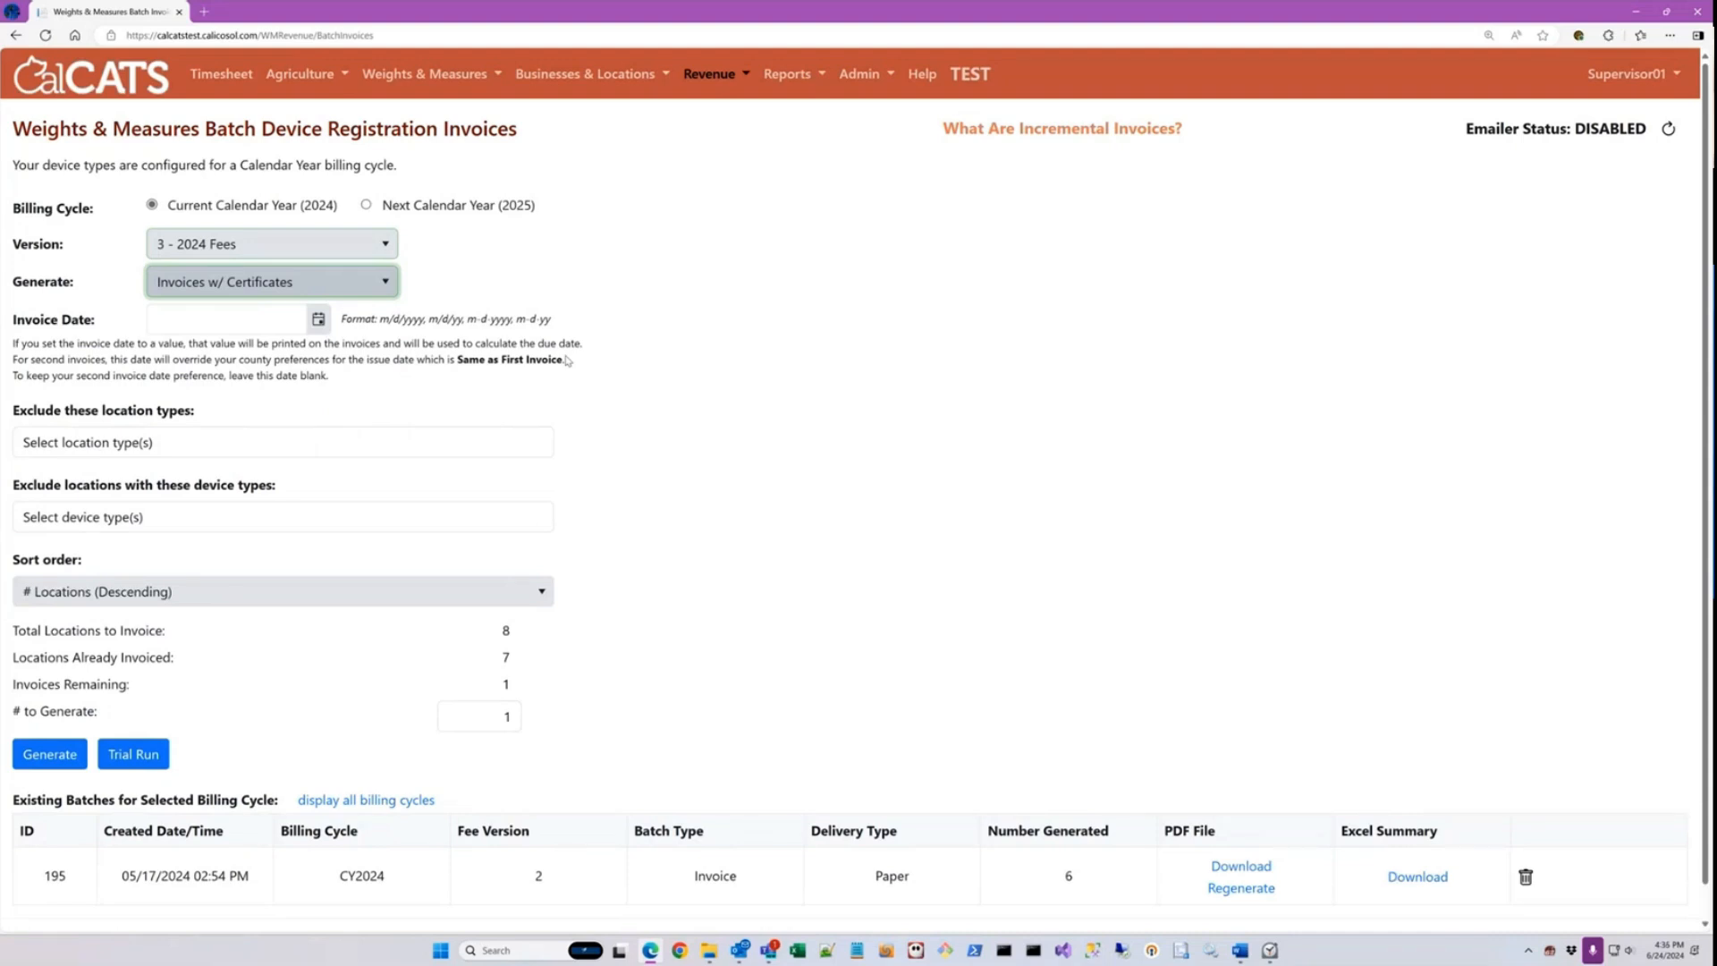
# Step: Set the batch to generate Invoices for the Next Calendar Year (2025) billing cycle
pyautogui.click(381, 286)
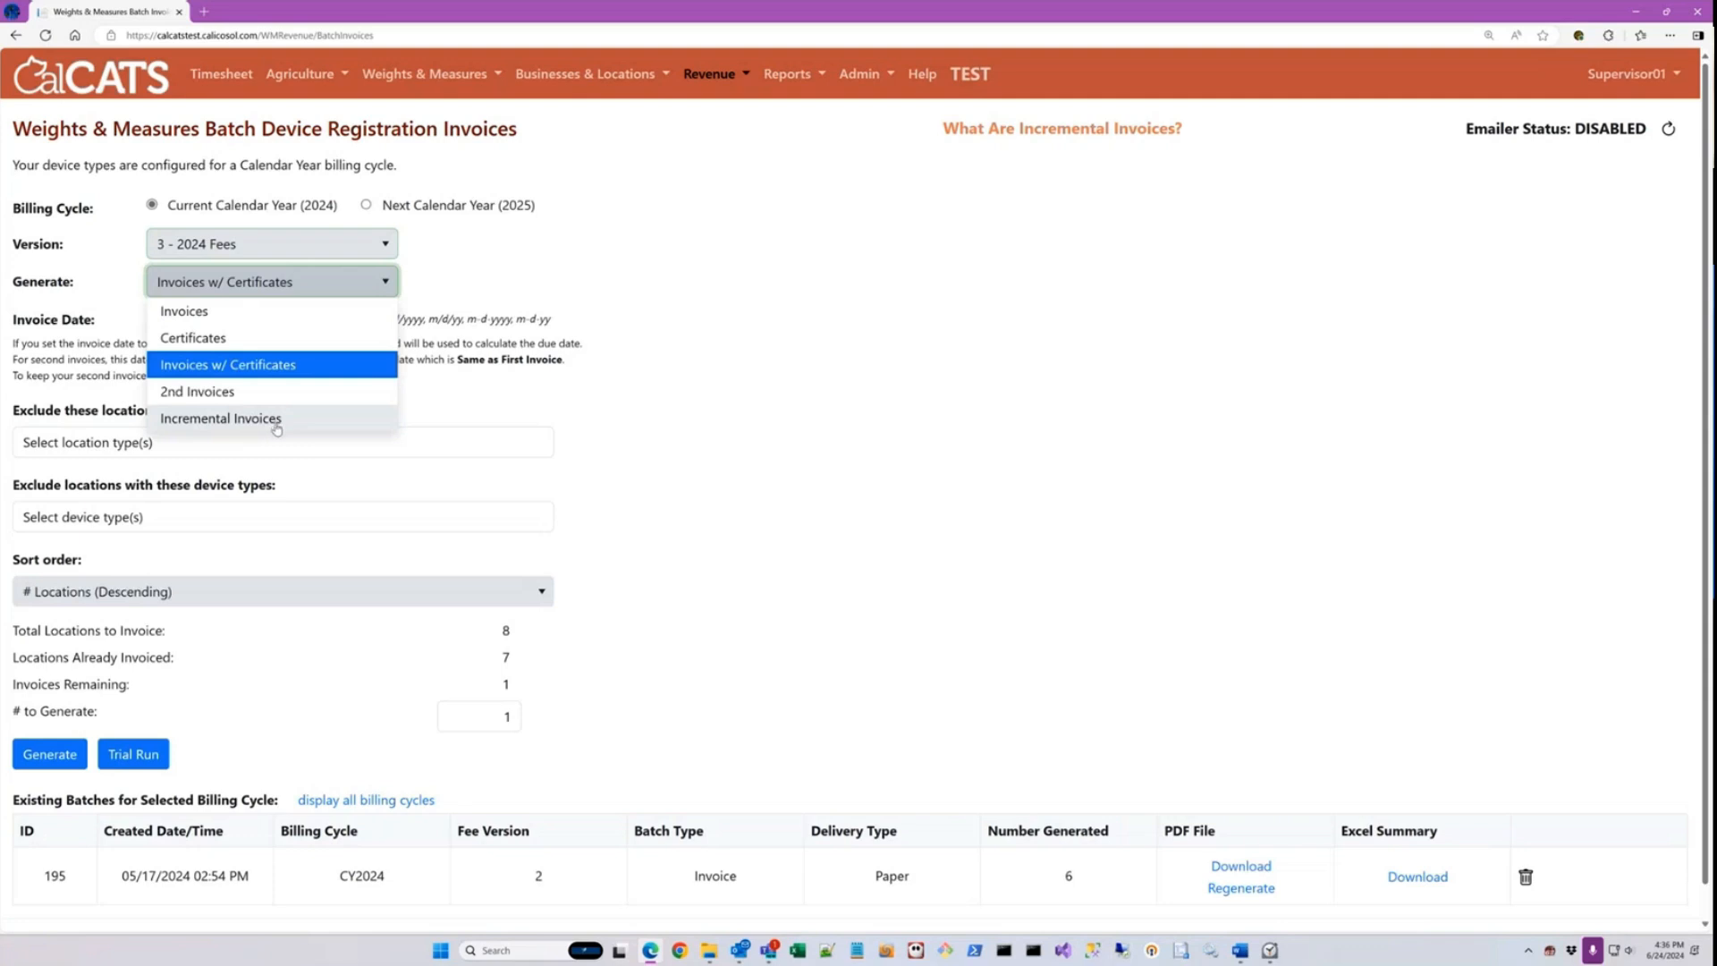
pyautogui.click(237, 313)
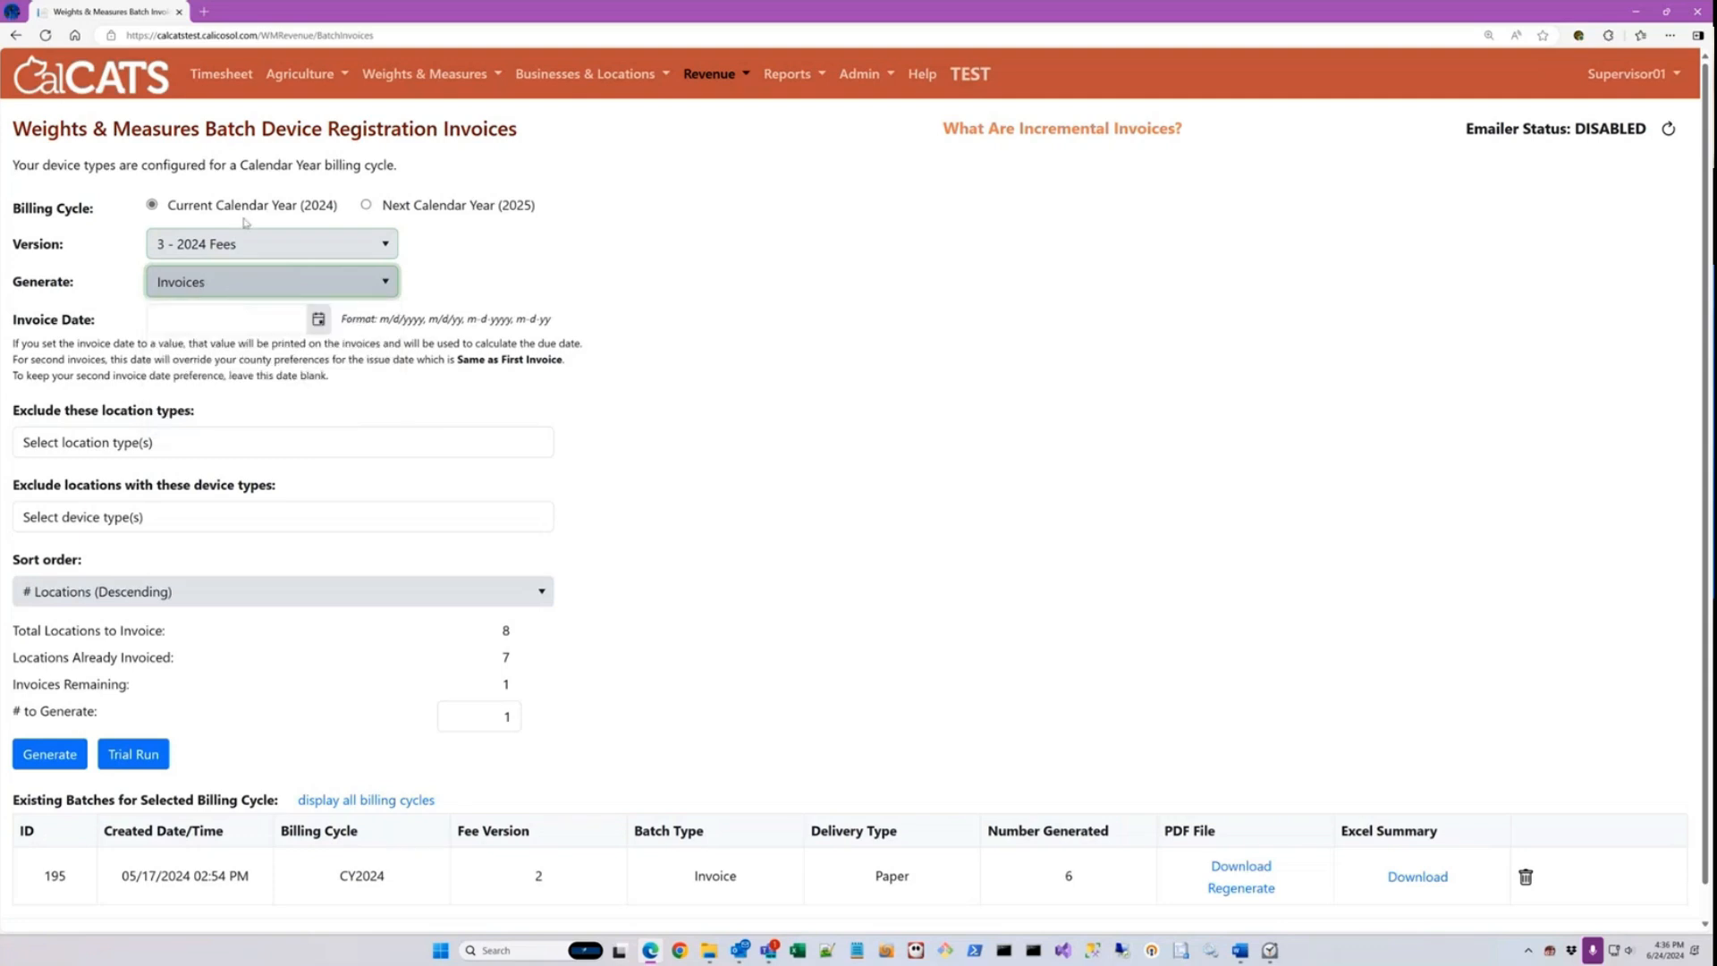
pyautogui.click(376, 206)
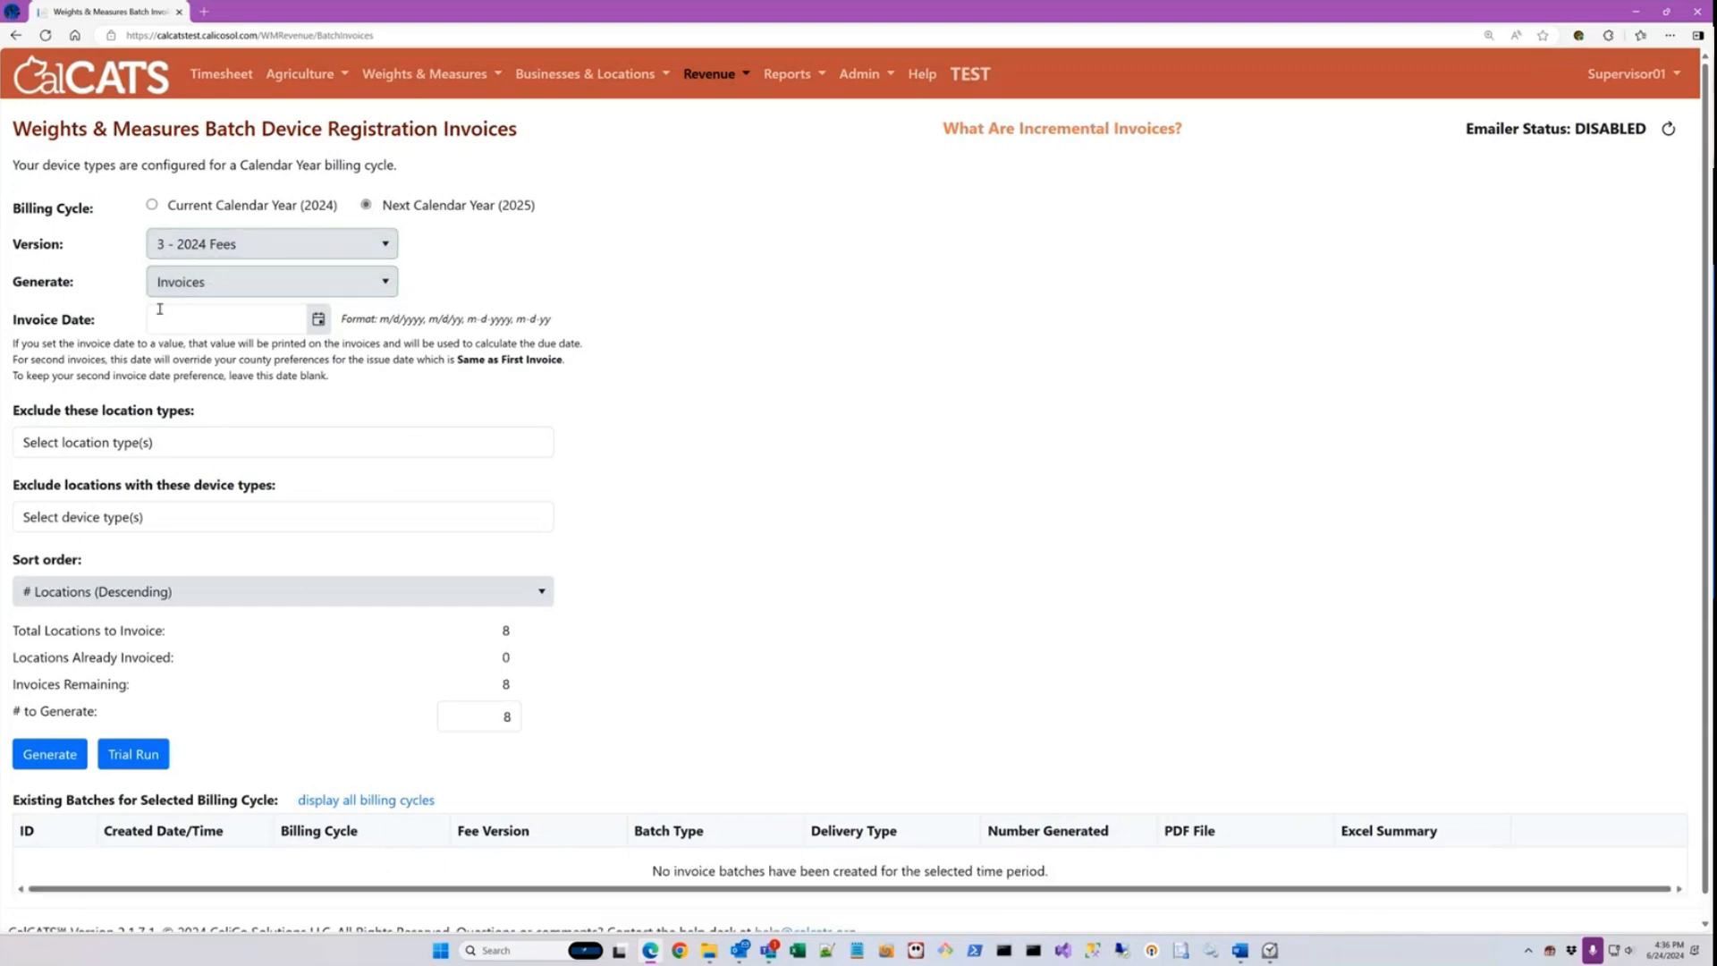
# Step: Set the batch's invoice date to 7/1/2024
pyautogui.click(231, 319)
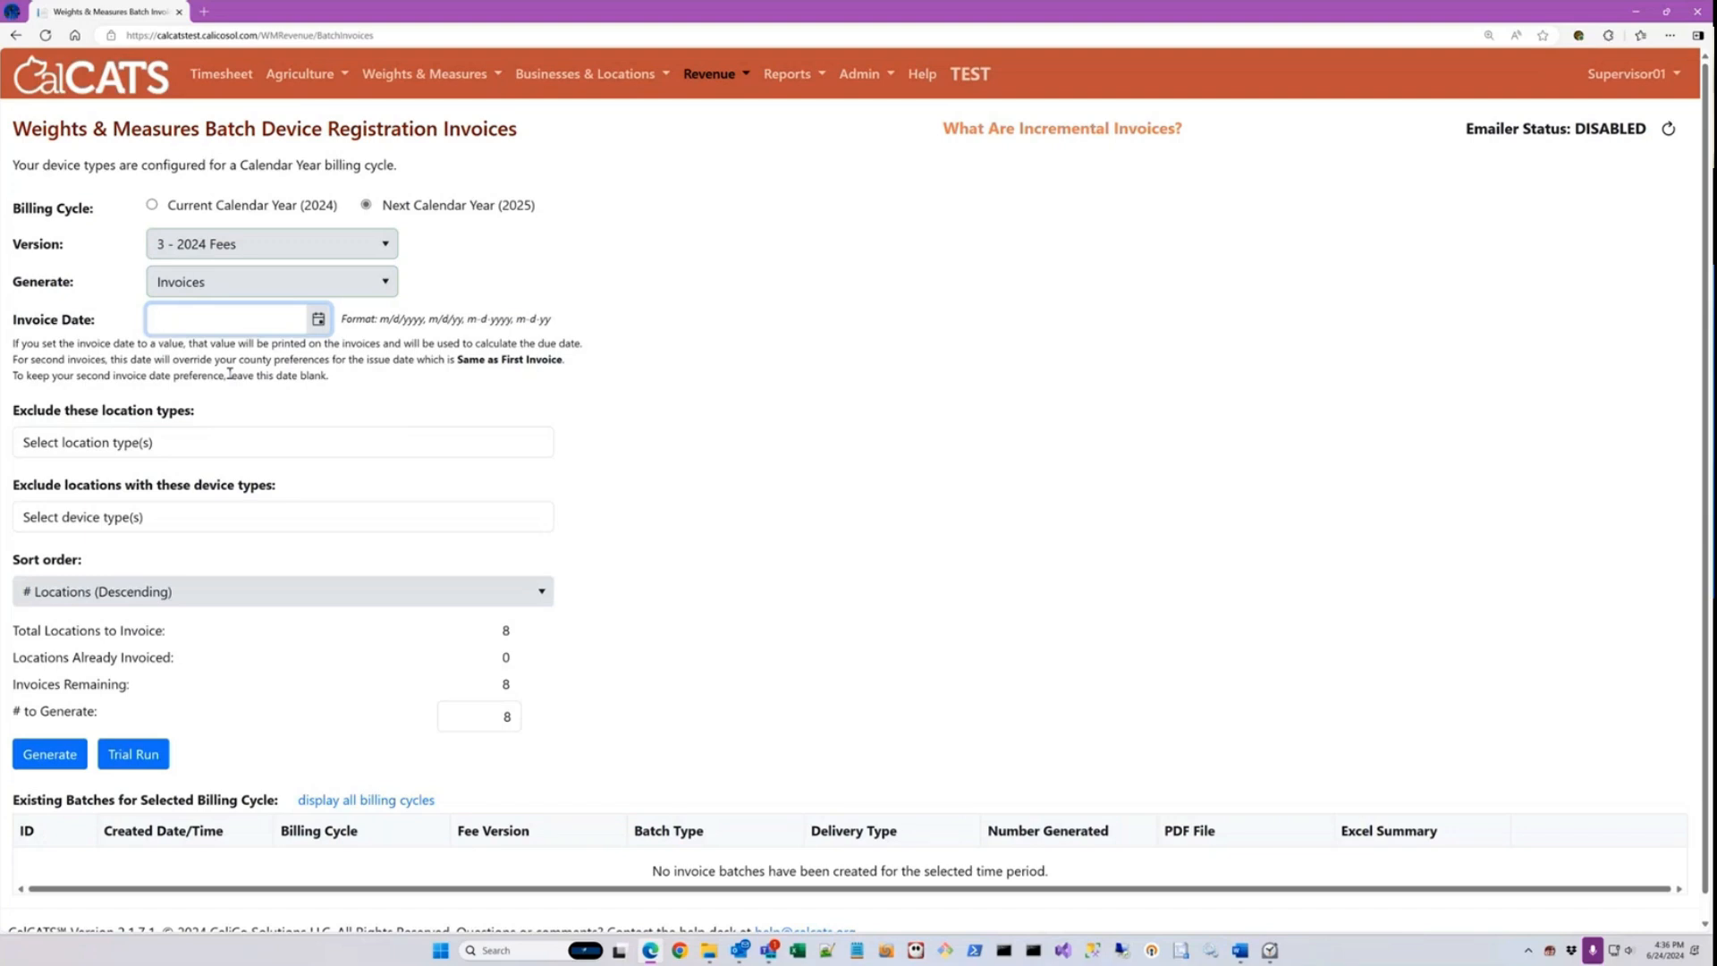
pyautogui.write('7/1/2024')
pyautogui.press('Tab')
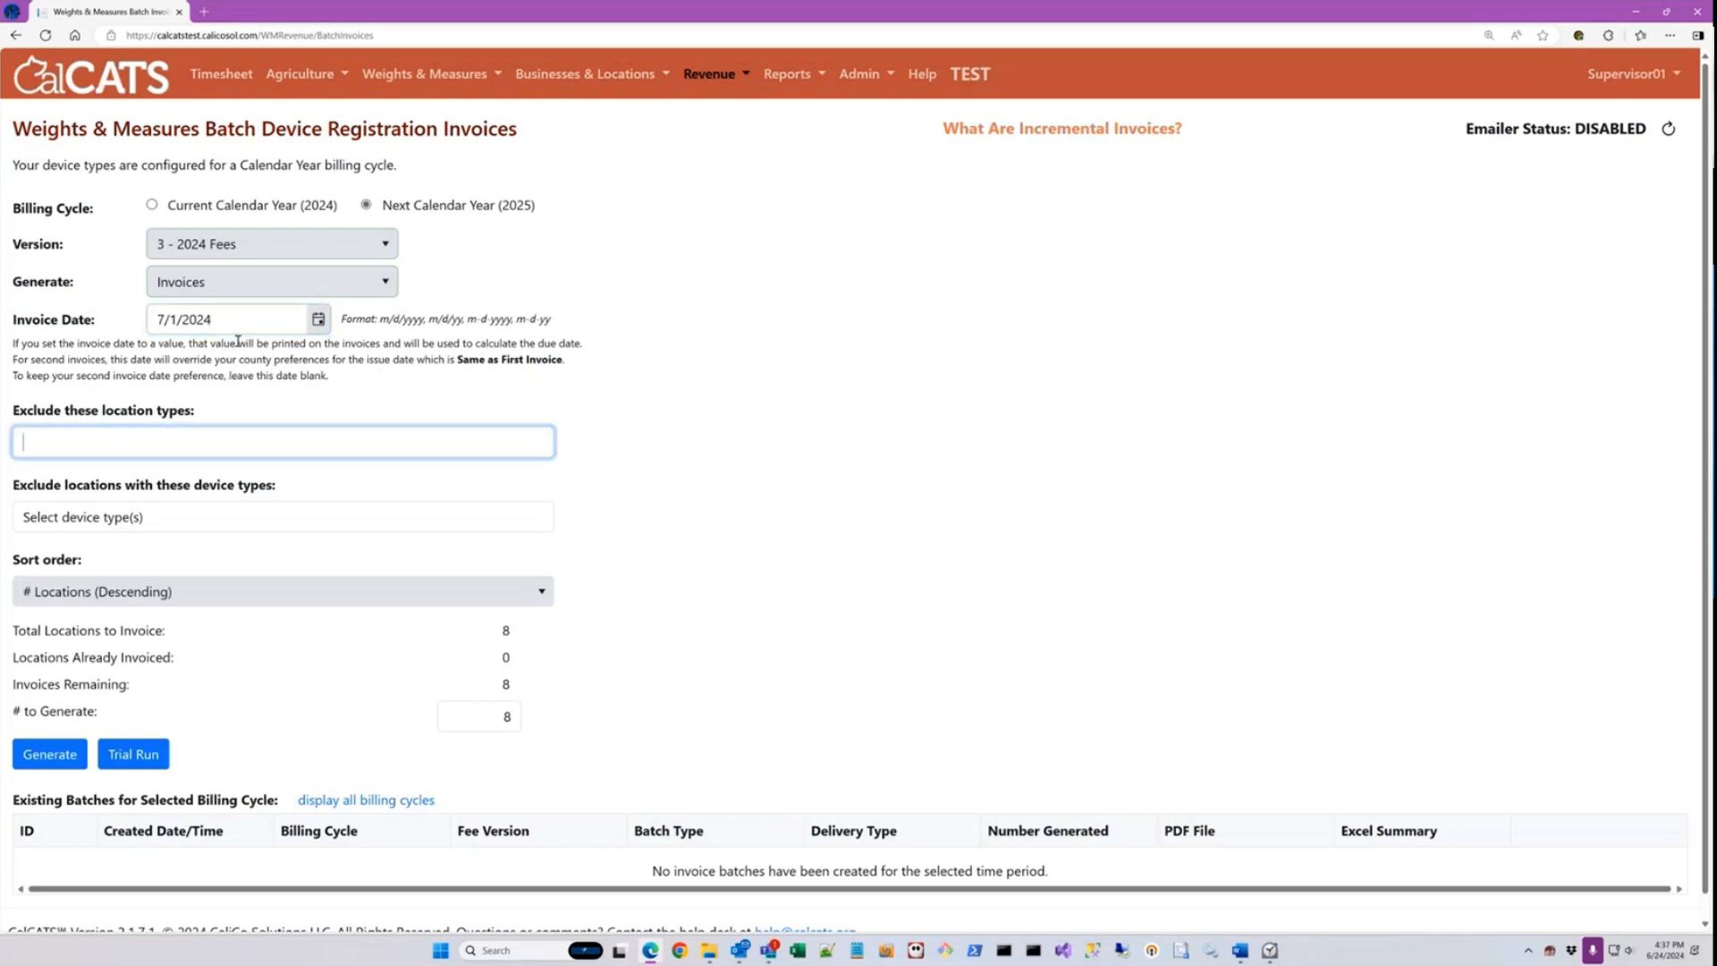
# Step: Open County Preferences in a separate browser tab and compare the First Invoice Due Date settings with the batch's invoice date
pyautogui.click(854, 75)
pyautogui.keyDown('ctrl'); pyautogui.click(894, 251); pyautogui.keyUp('ctrl')
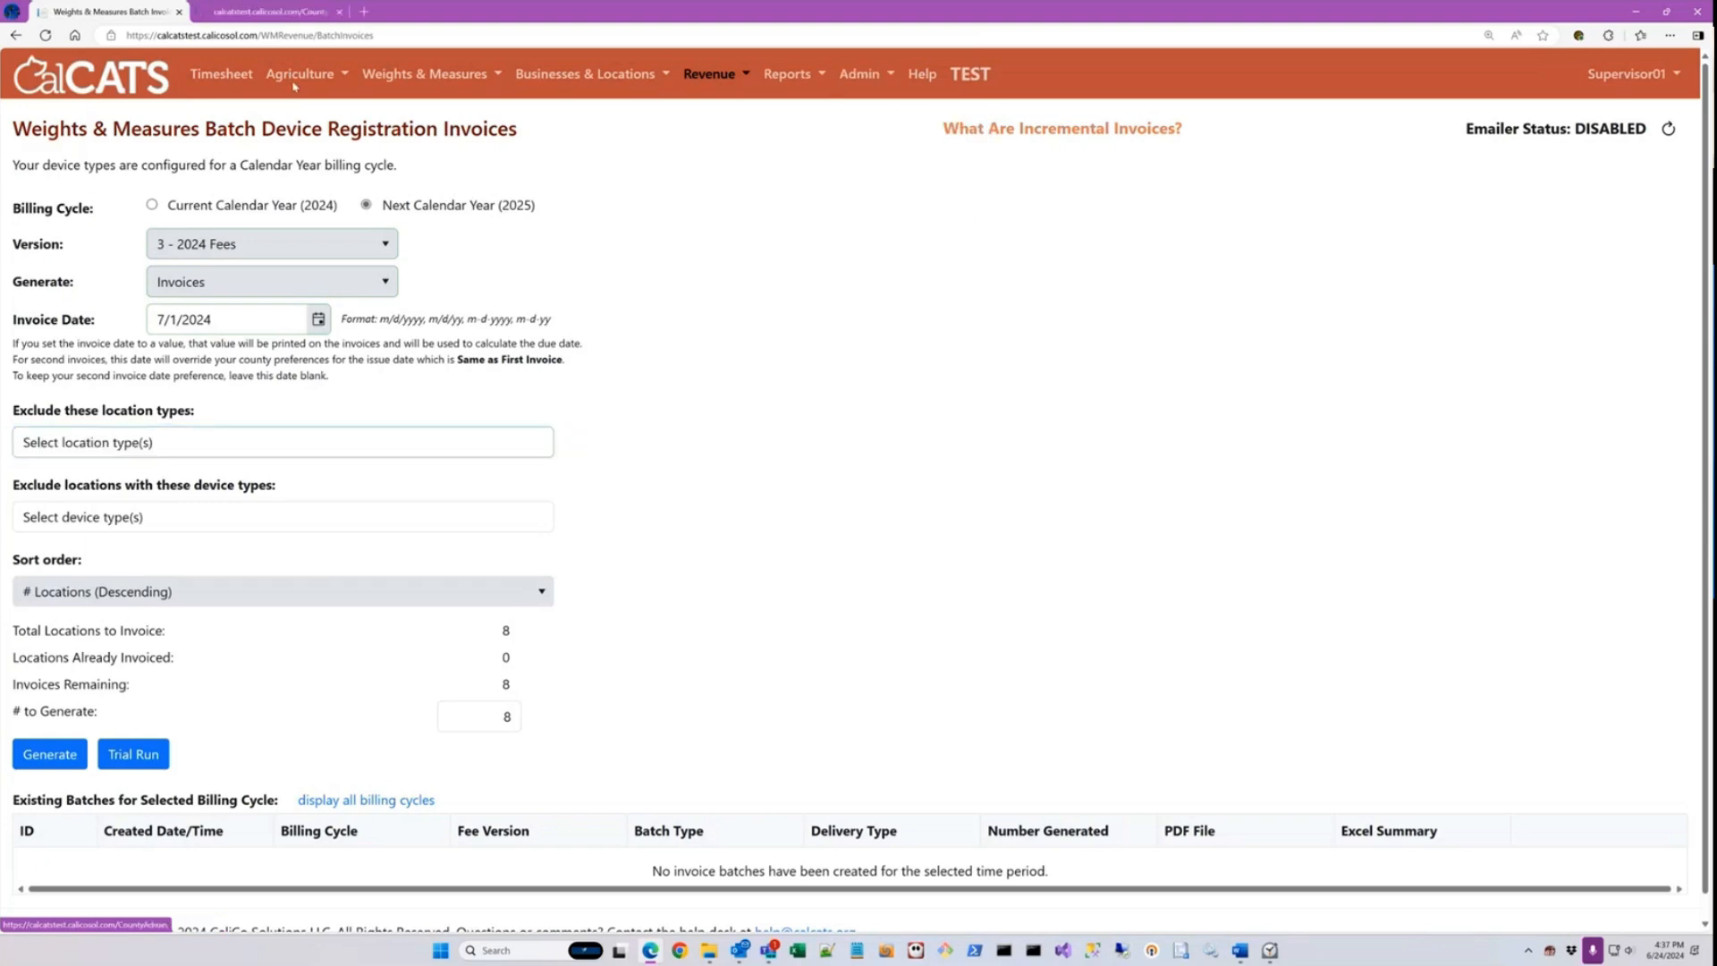
pyautogui.click(268, 12)
pyautogui.click(113, 308)
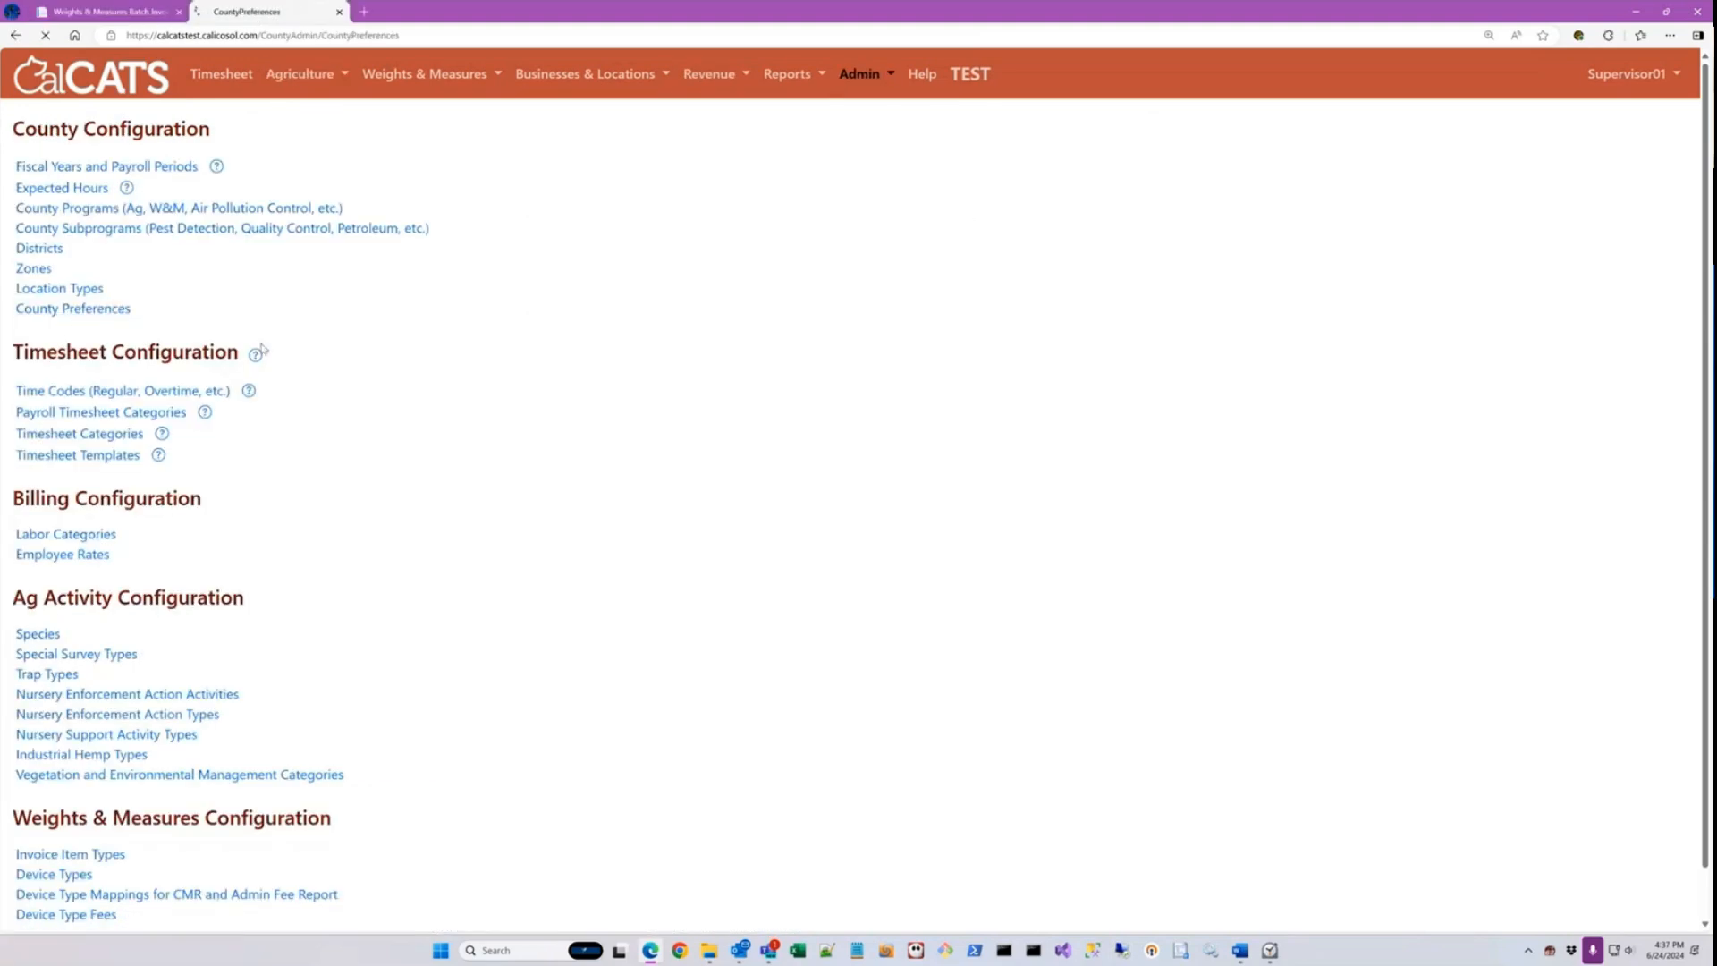
pyautogui.scroll(-9, 464, 450)
pyautogui.scroll(-6, 465, 451)
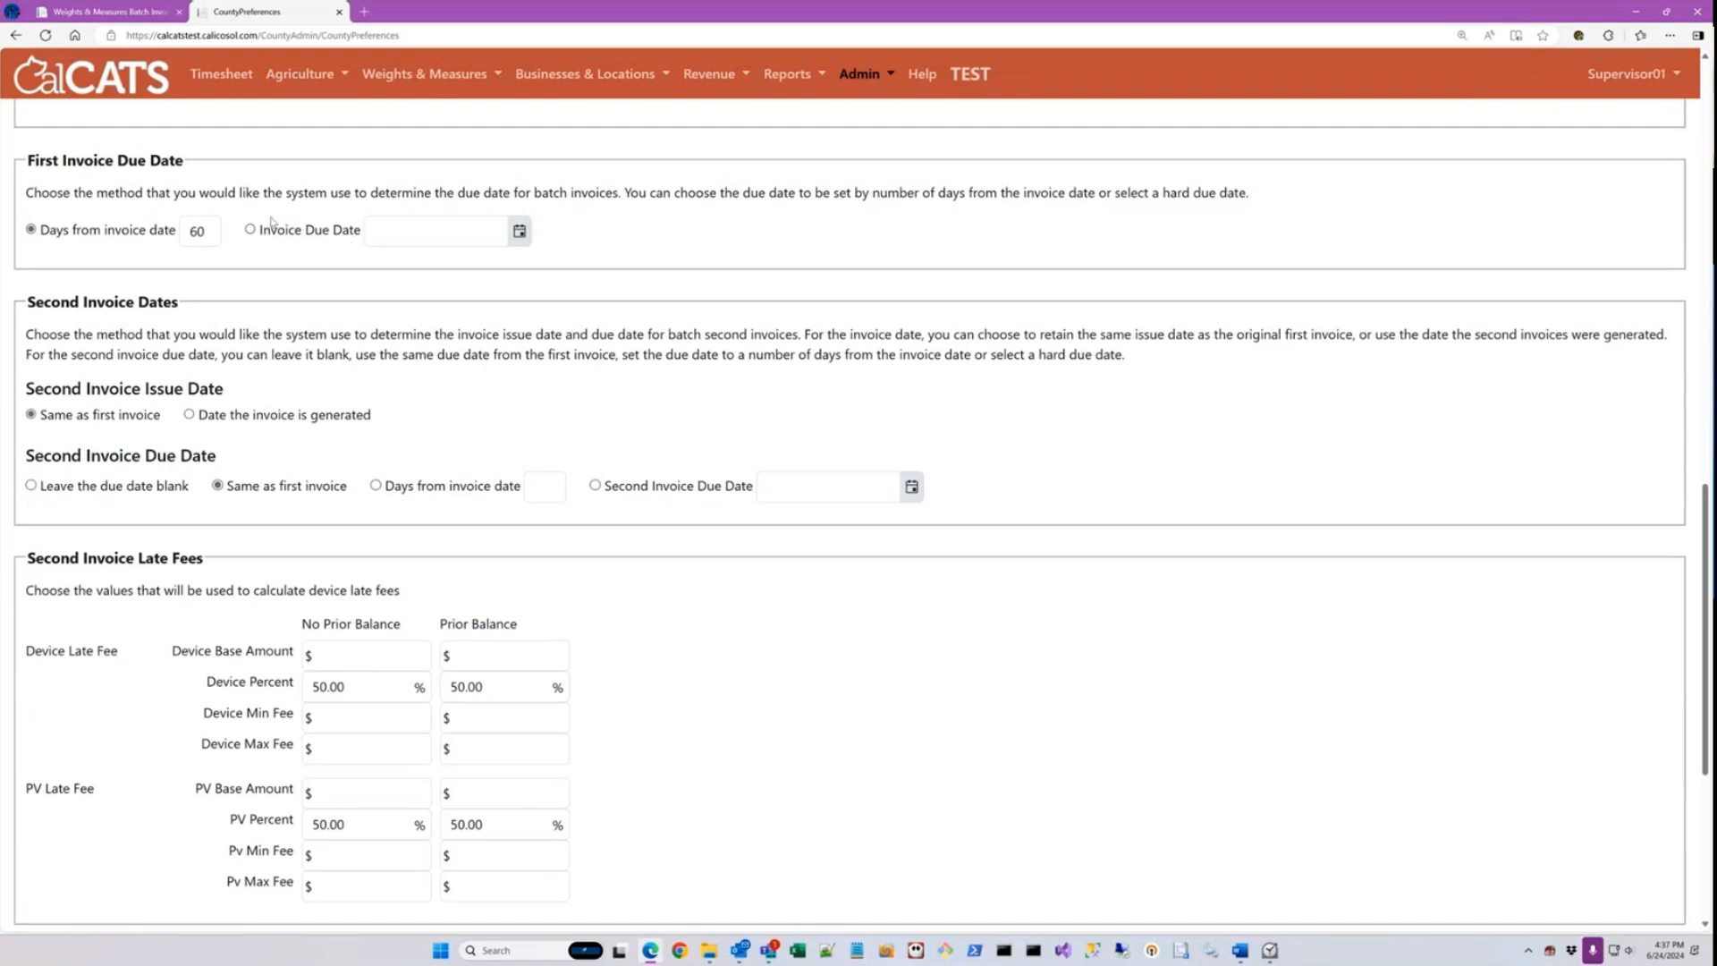
pyautogui.click(143, 14)
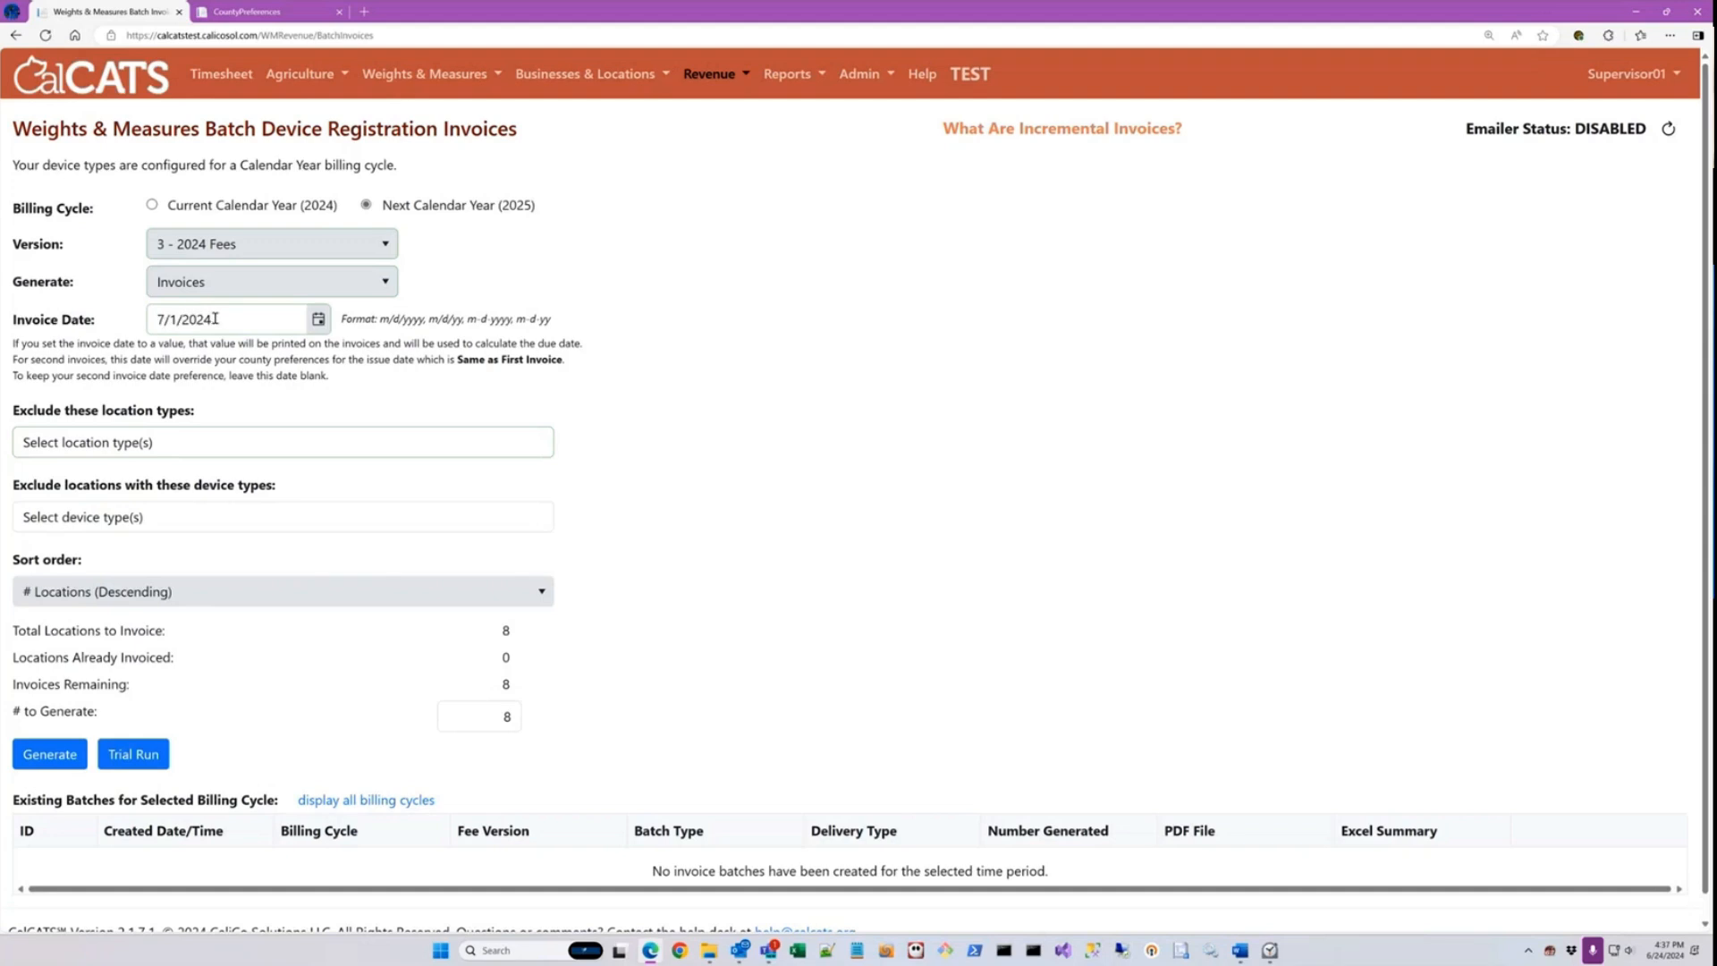
pyautogui.click(272, 18)
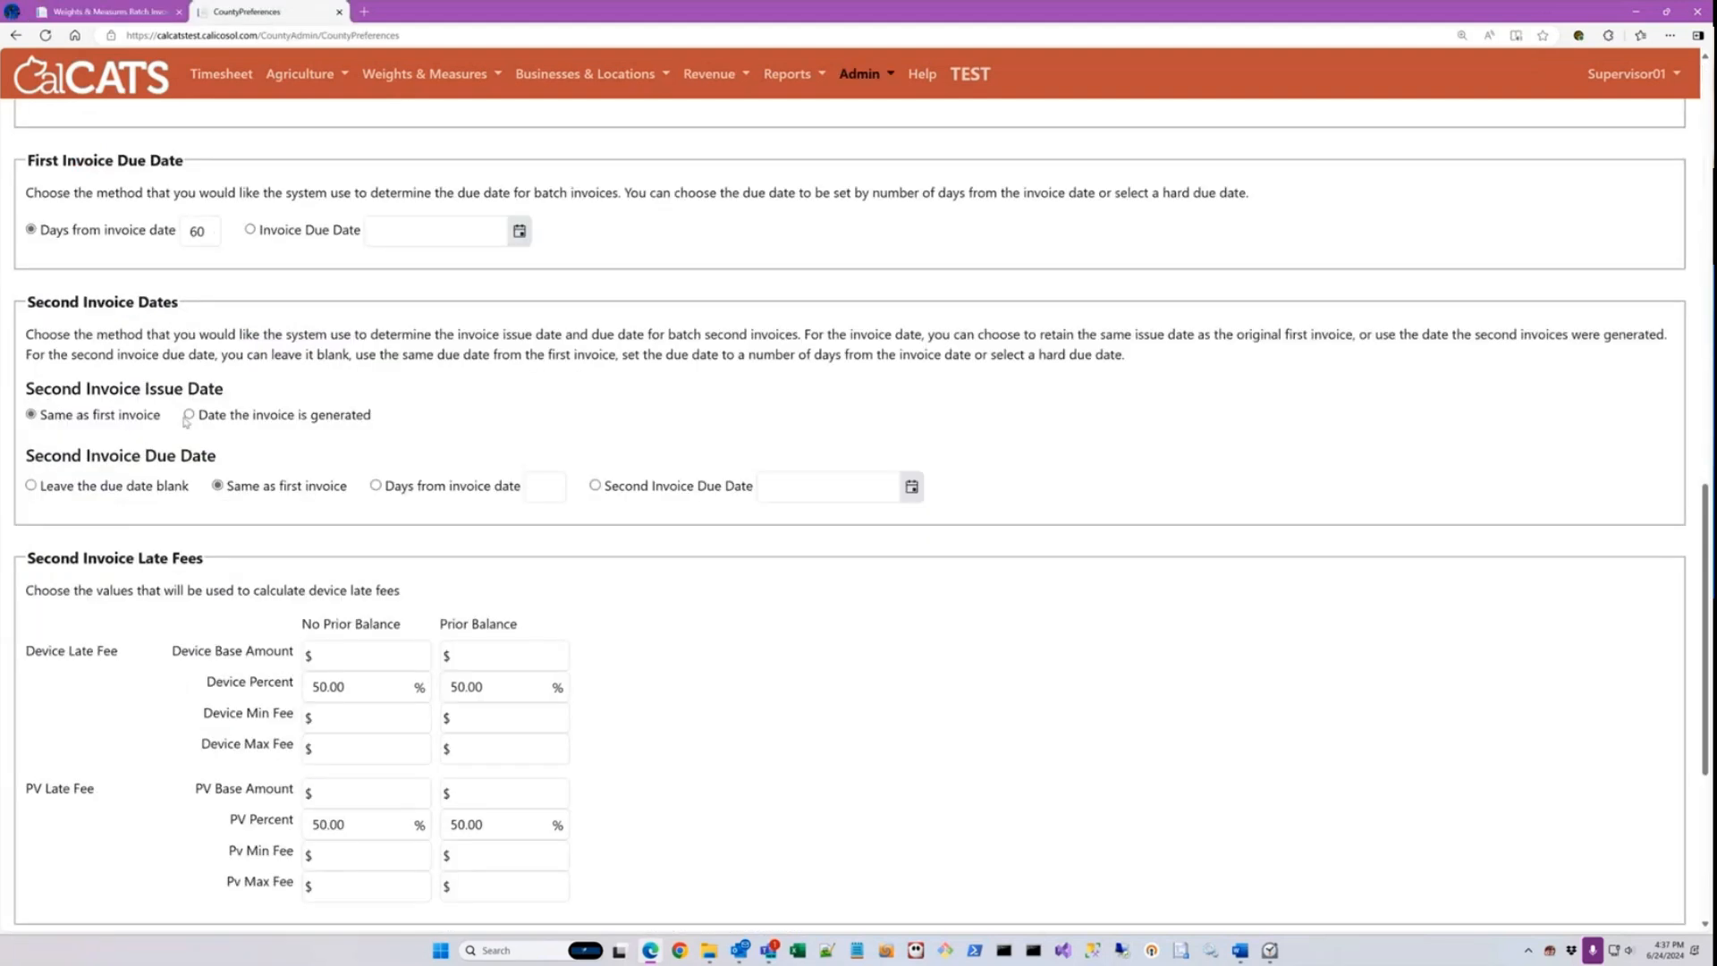
# Step: Switch the First Invoice Due Date to a fixed Invoice Due Date of 08/01
pyautogui.click(250, 228)
pyautogui.click(521, 232)
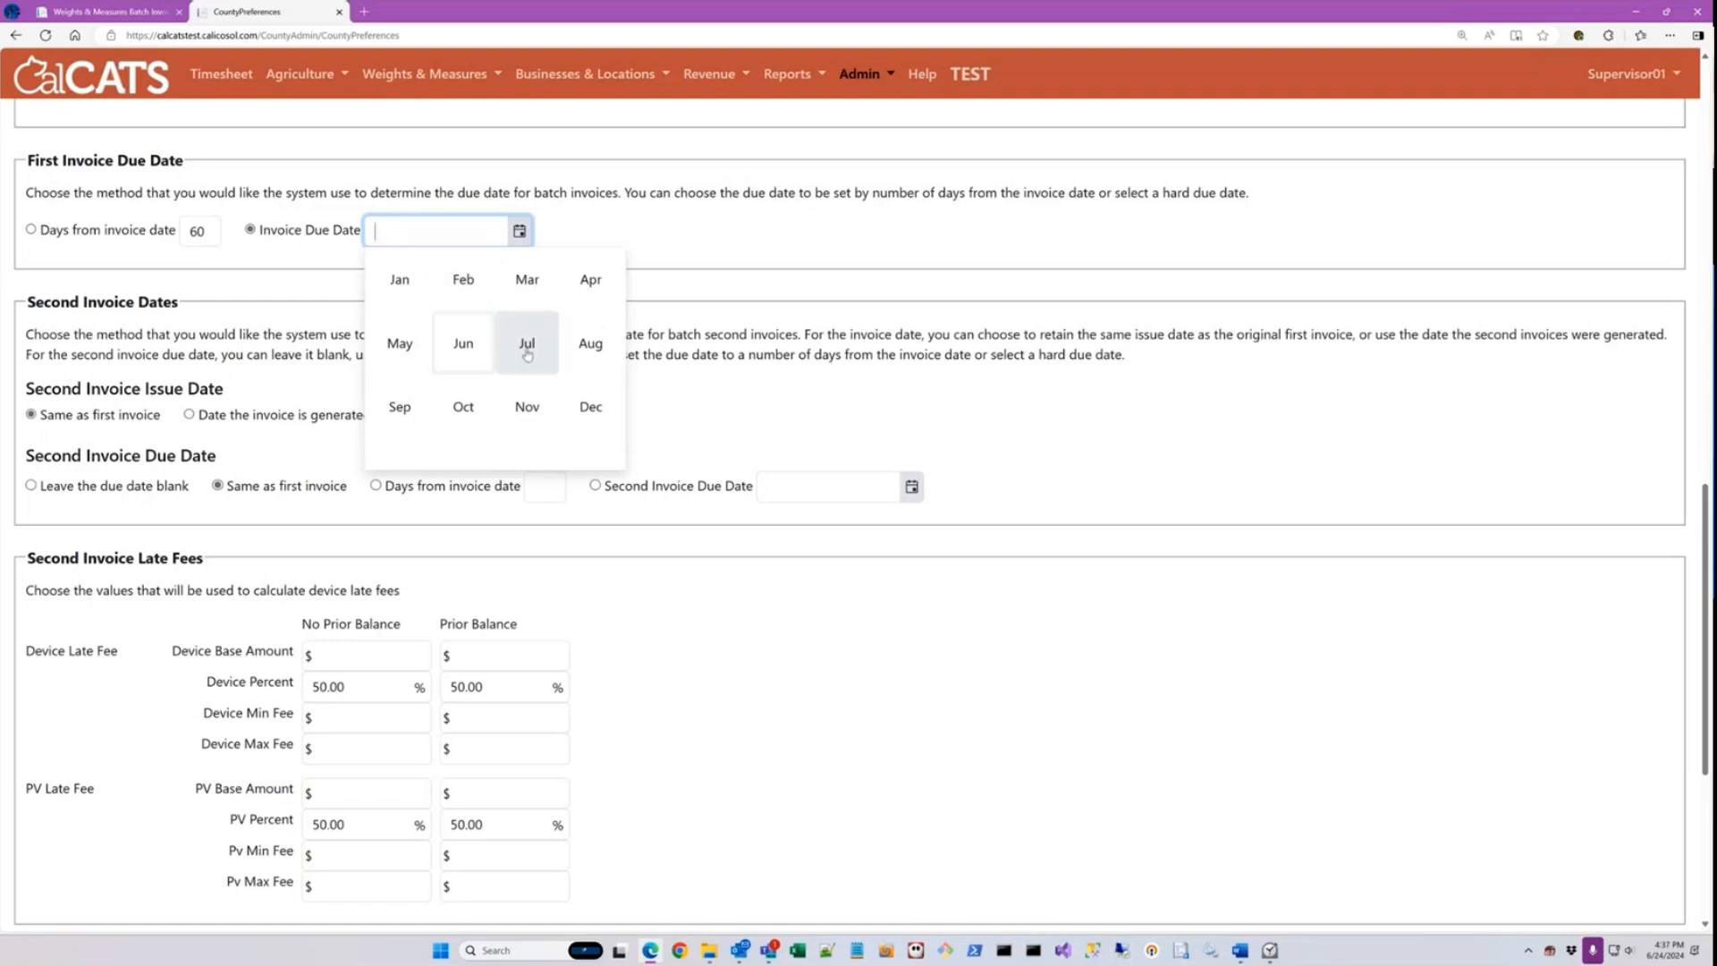
pyautogui.click(589, 341)
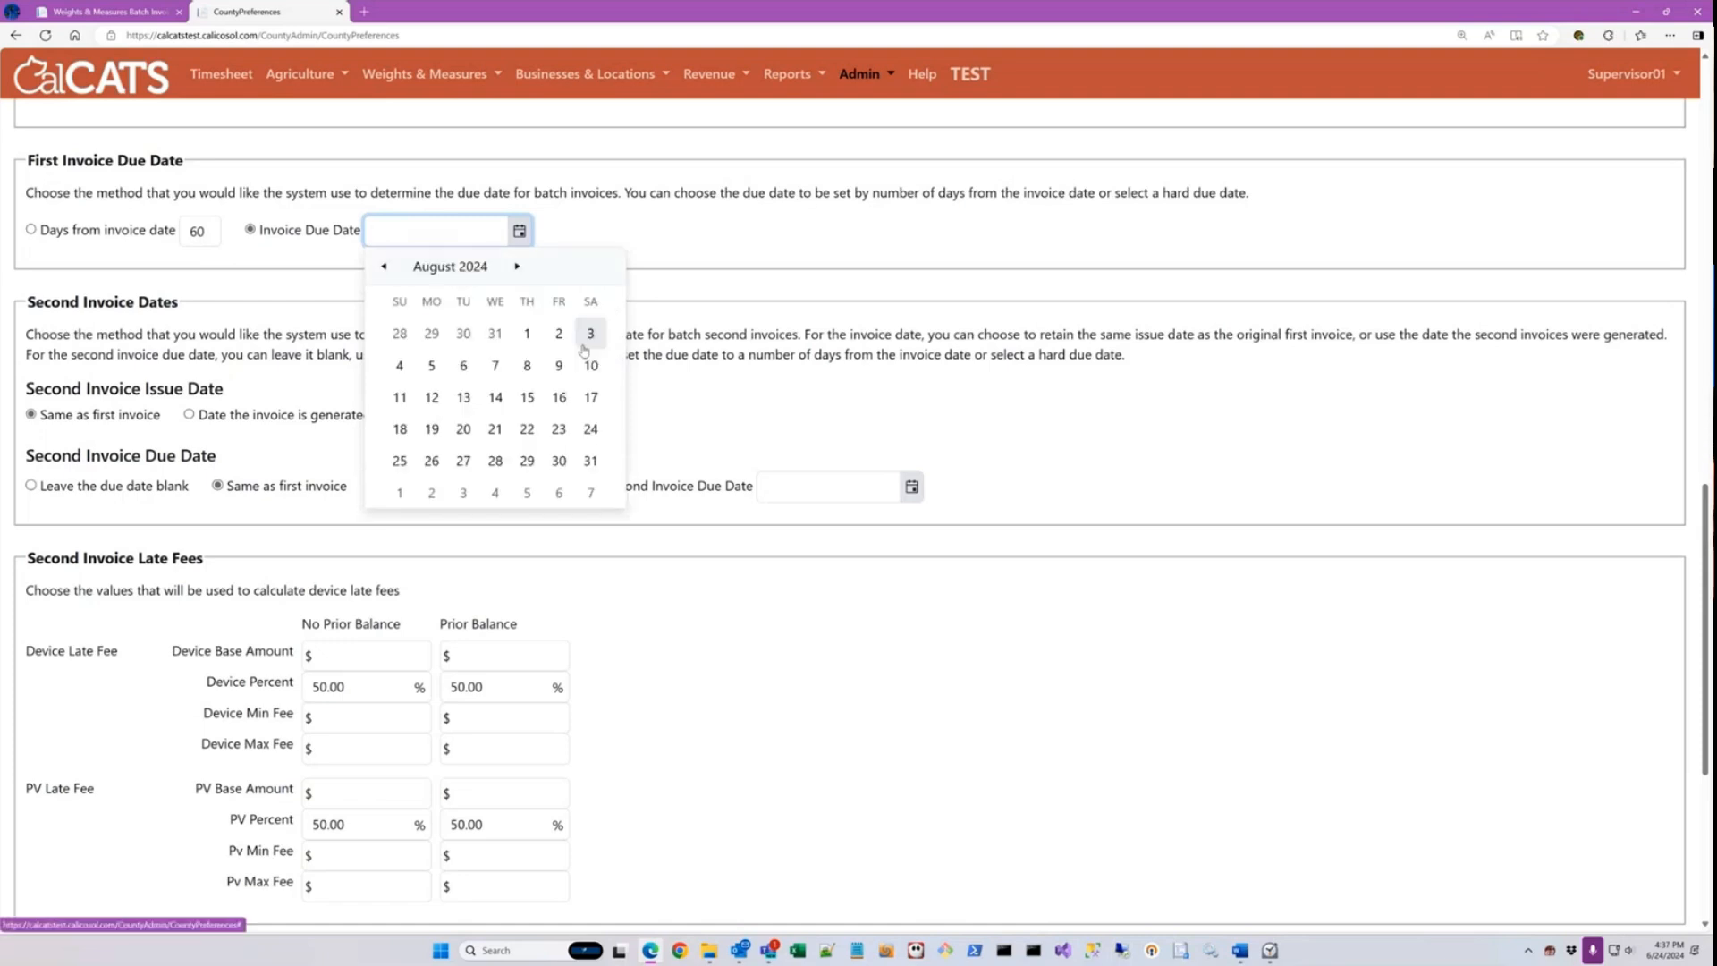
pyautogui.click(526, 333)
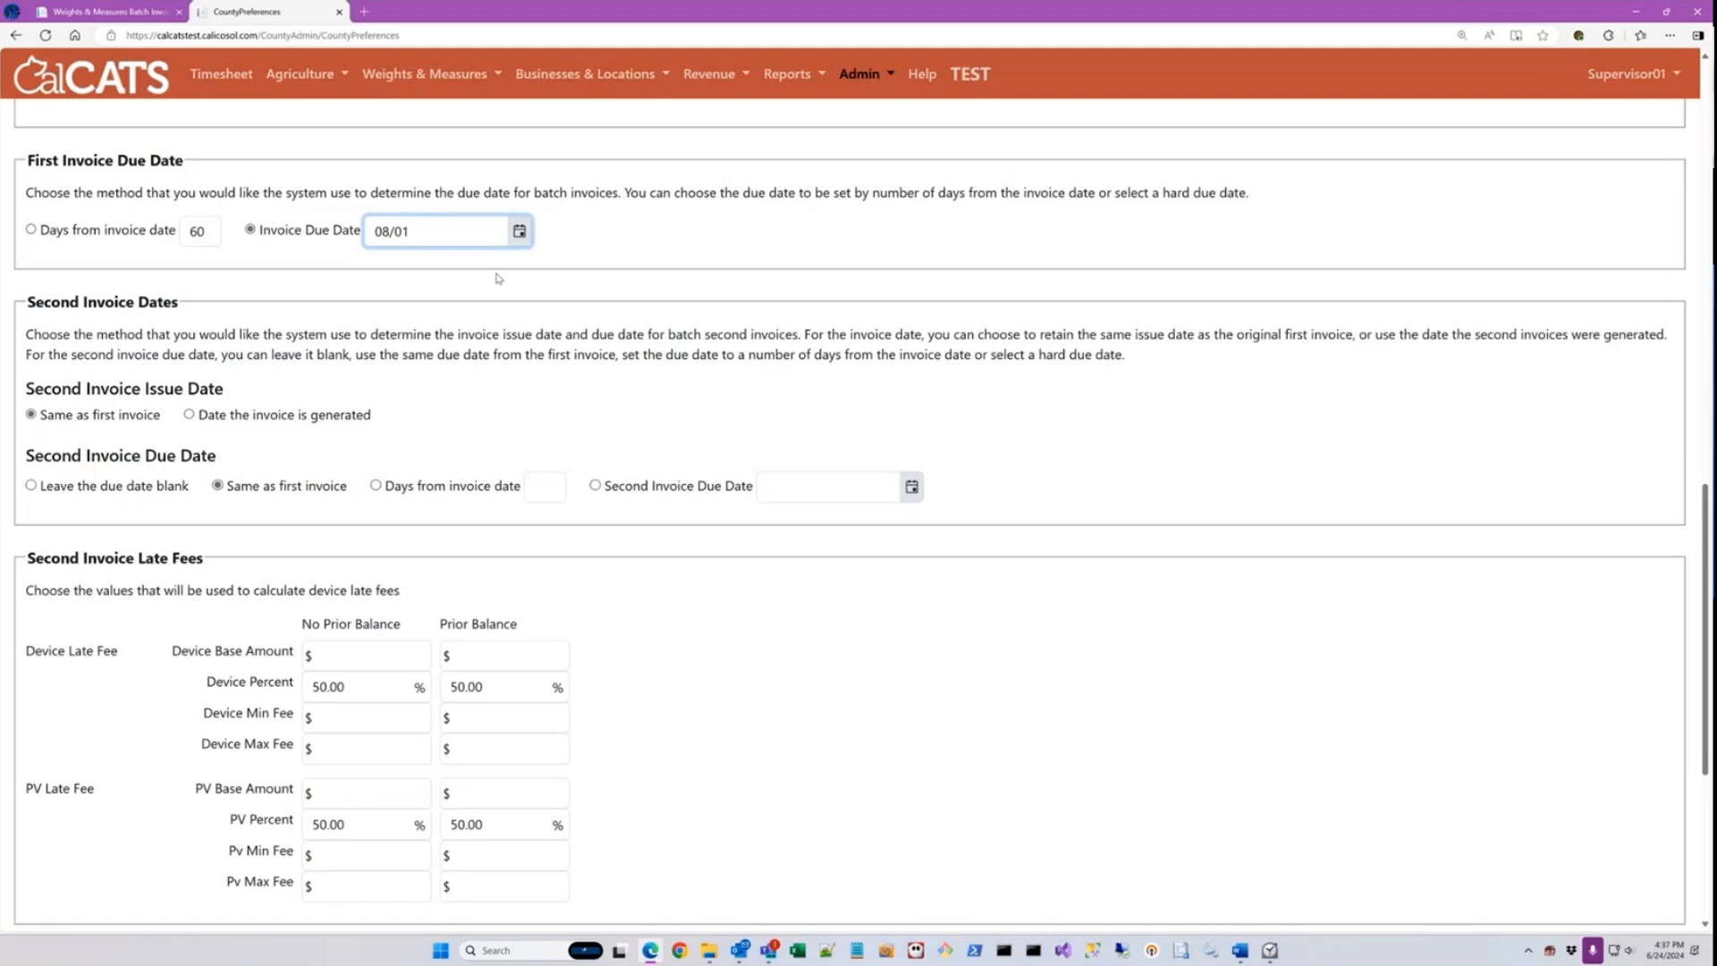
# Step: Return to the batch device registration invoices page and check which location types are available for exclusion
pyautogui.click(141, 12)
pyautogui.scroll(-1, 375, 405)
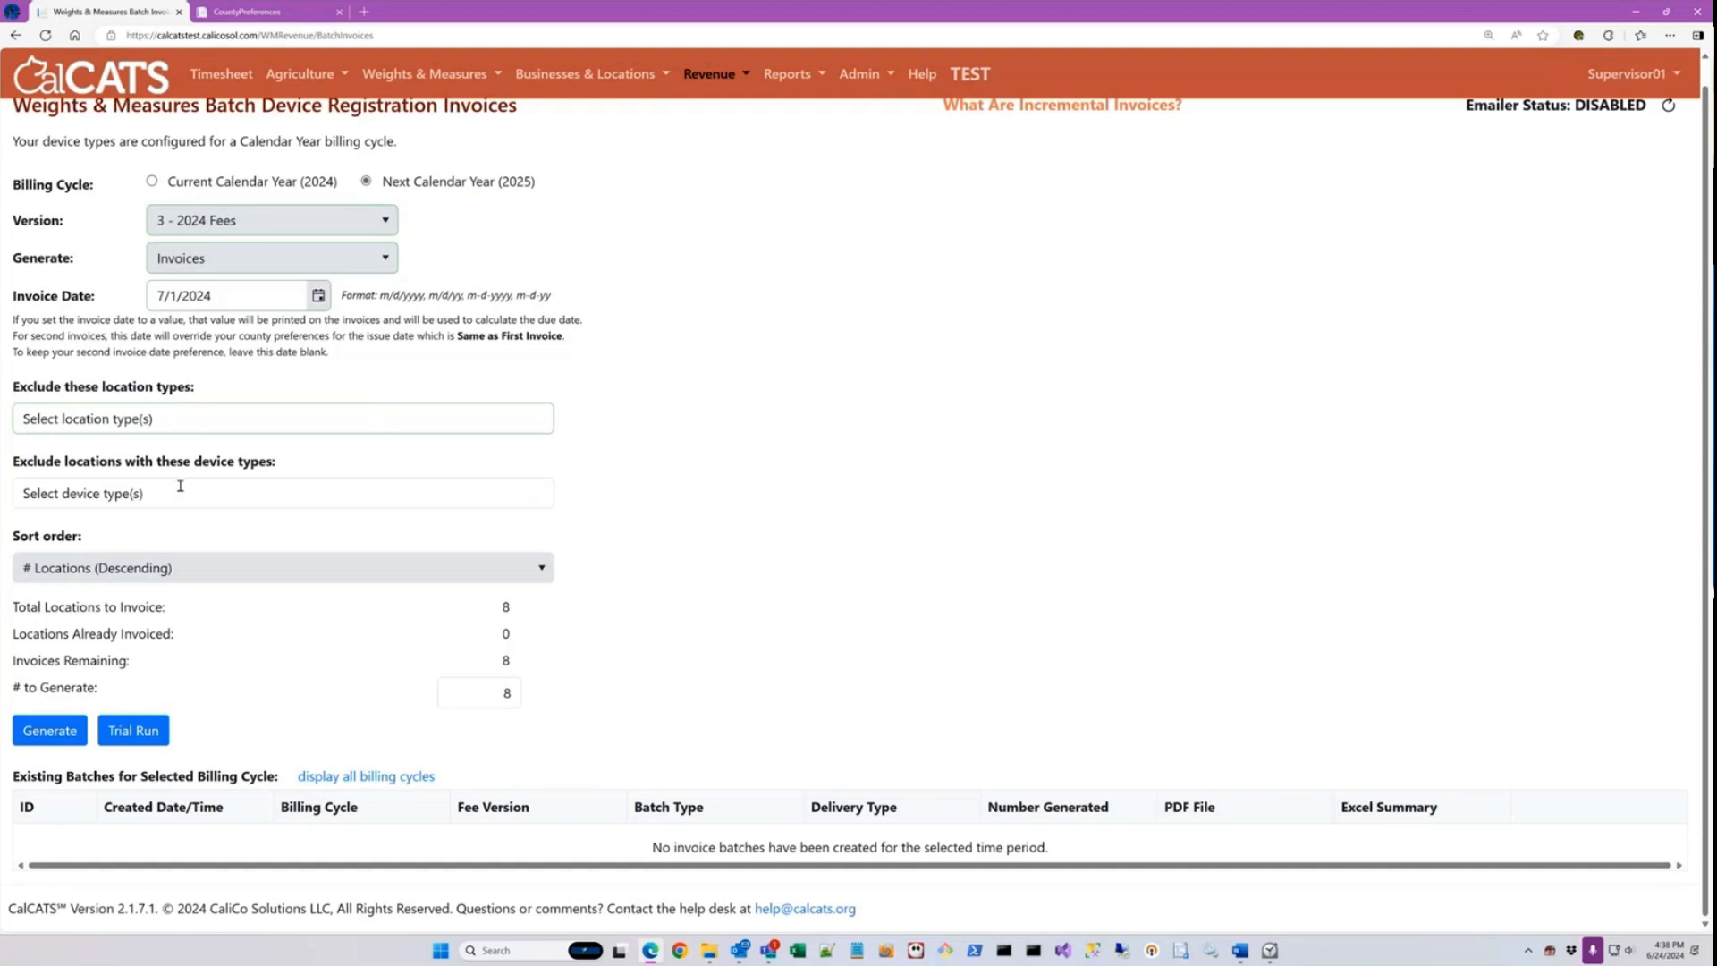
pyautogui.click(115, 418)
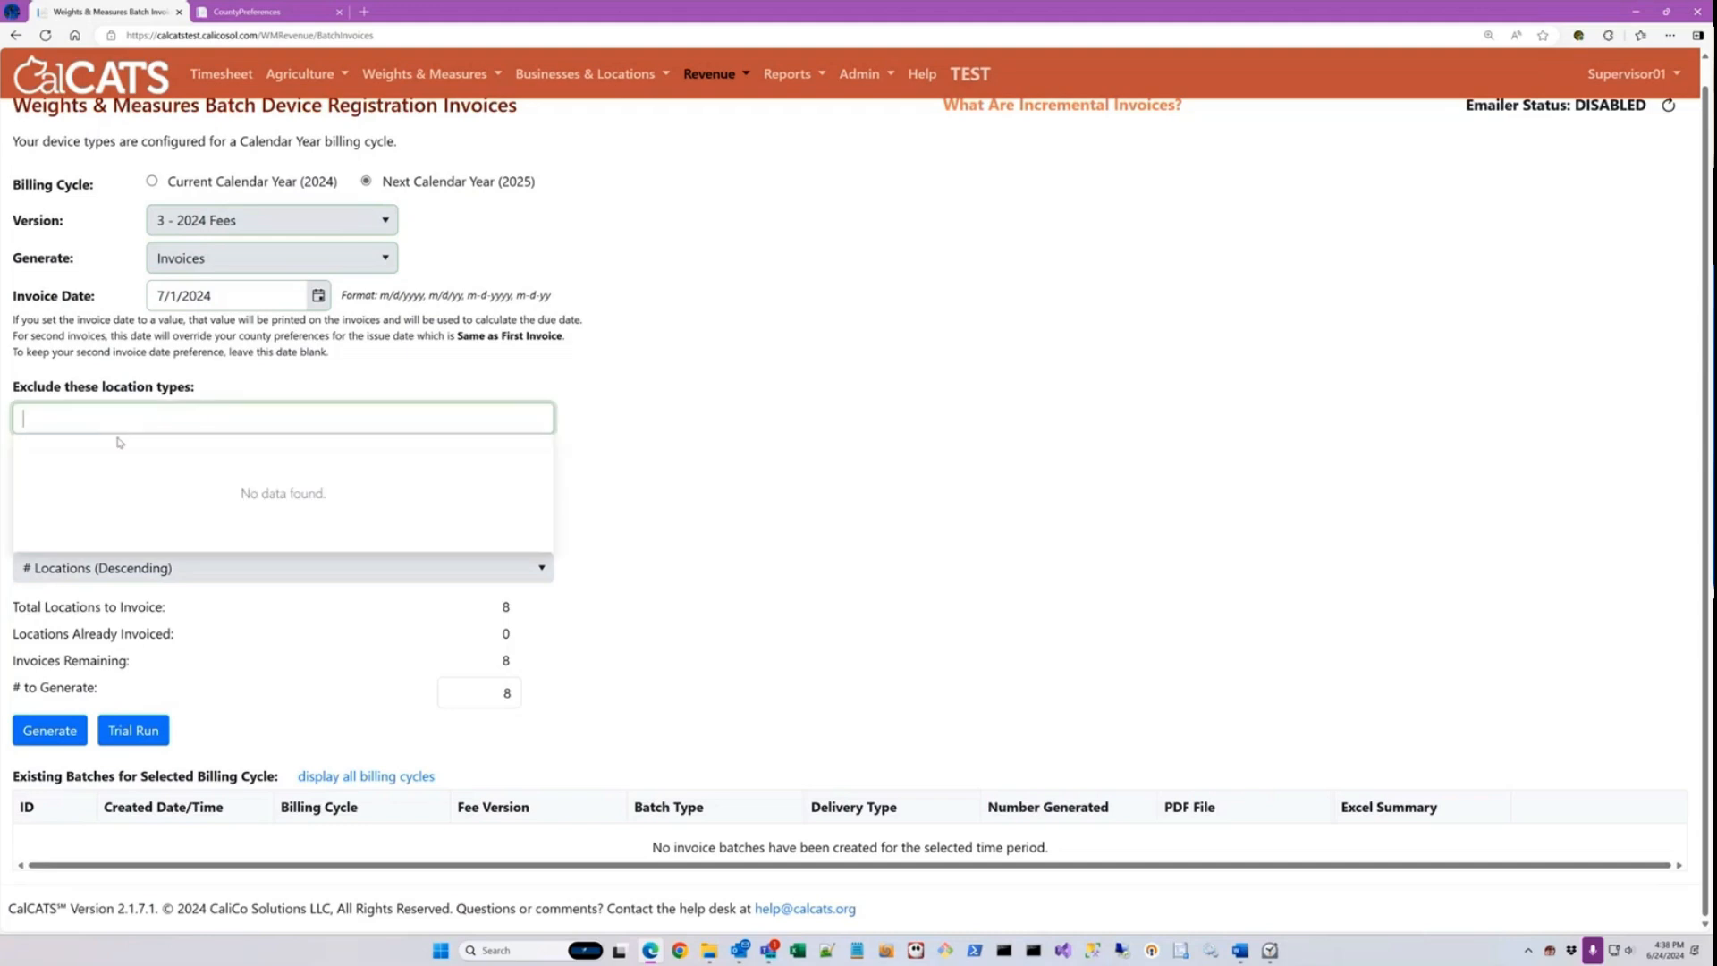
pyautogui.click(247, 378)
# Step: Exclude locations with the Electric Submeter and Fabric/Wire Meter device types from the batch
pyautogui.click(166, 494)
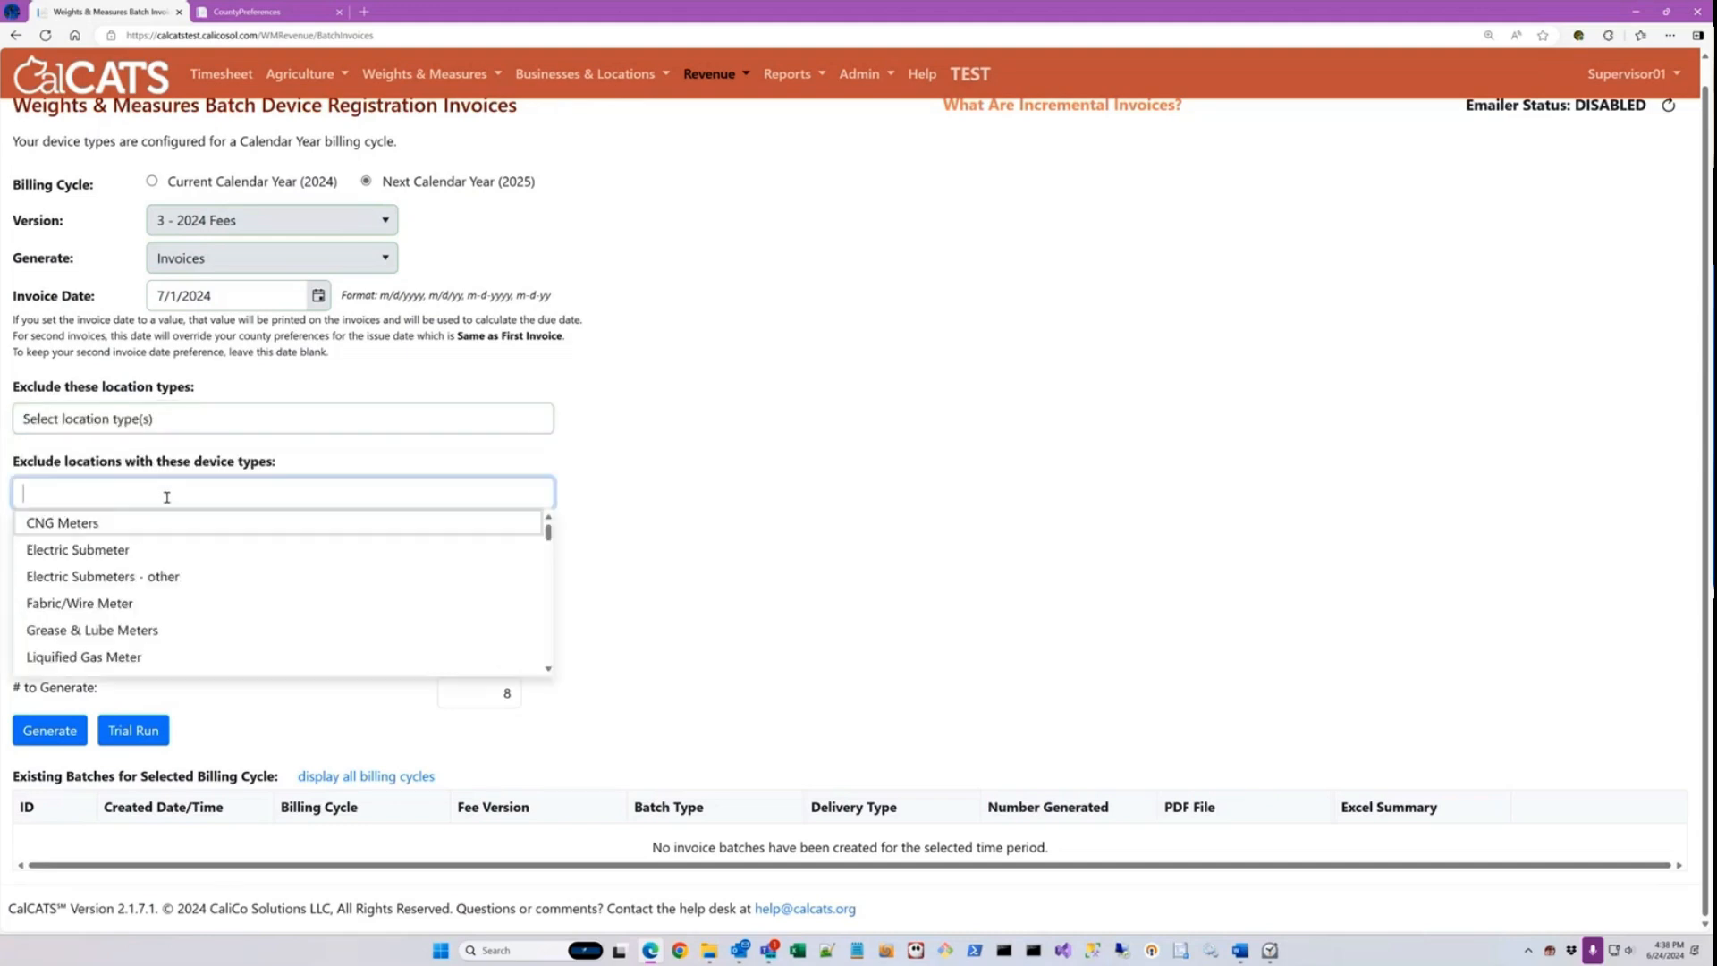
pyautogui.click(157, 551)
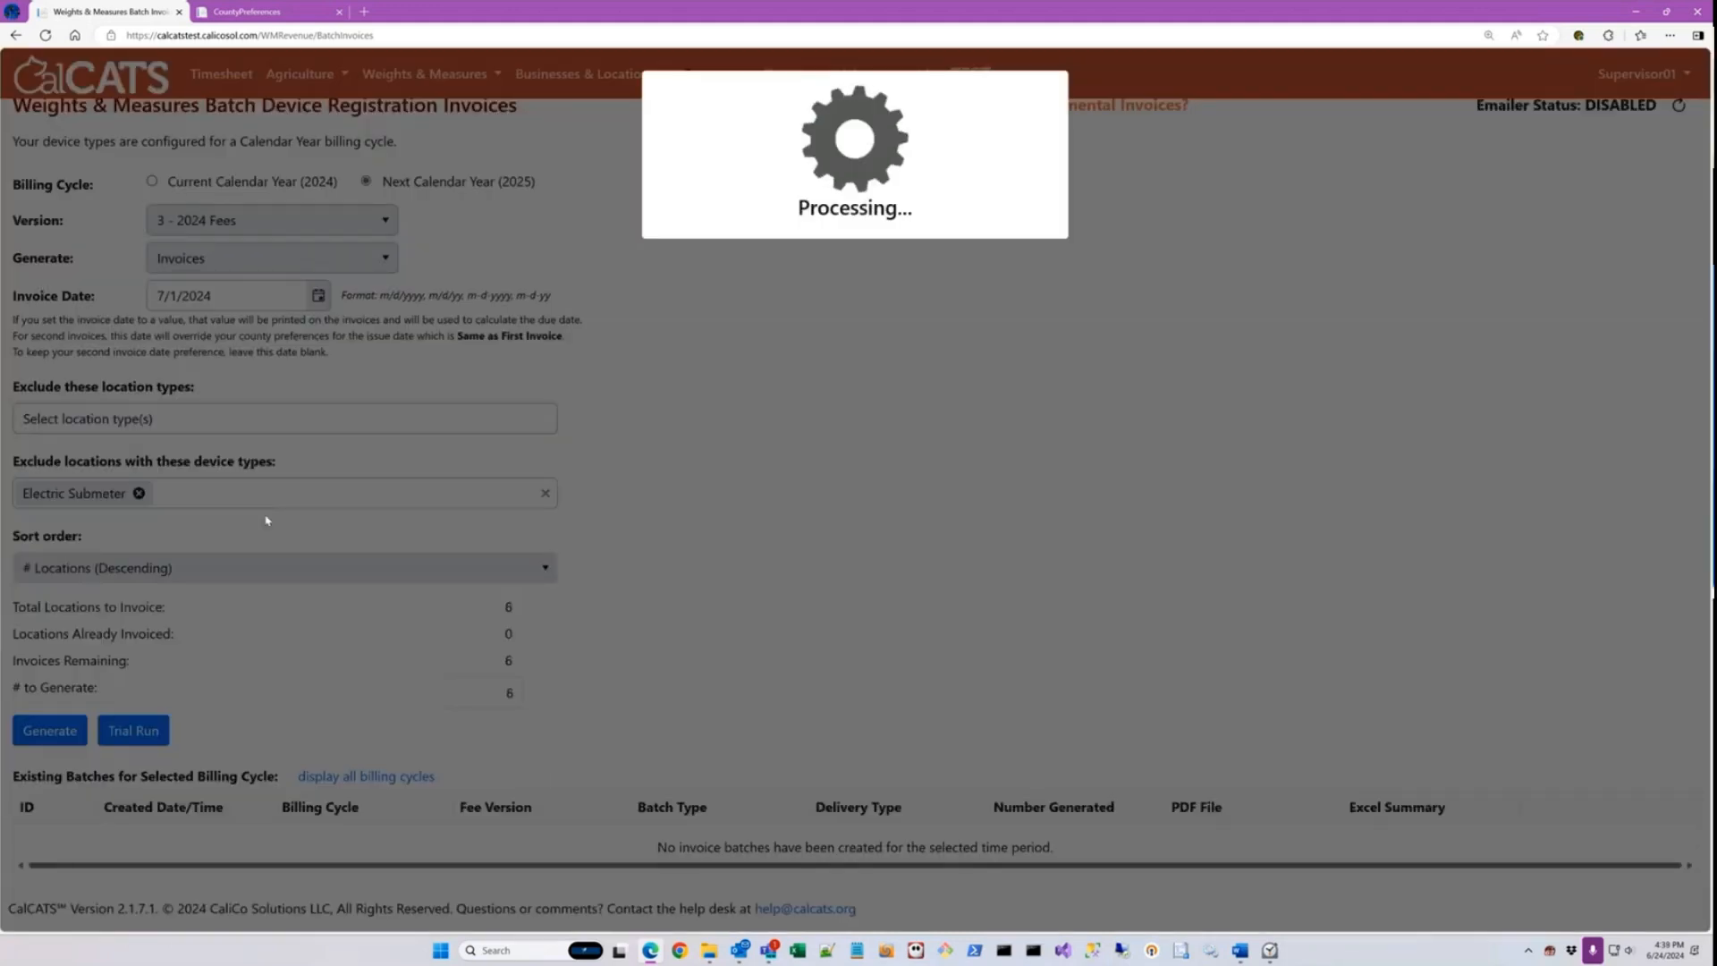
pyautogui.click(254, 494)
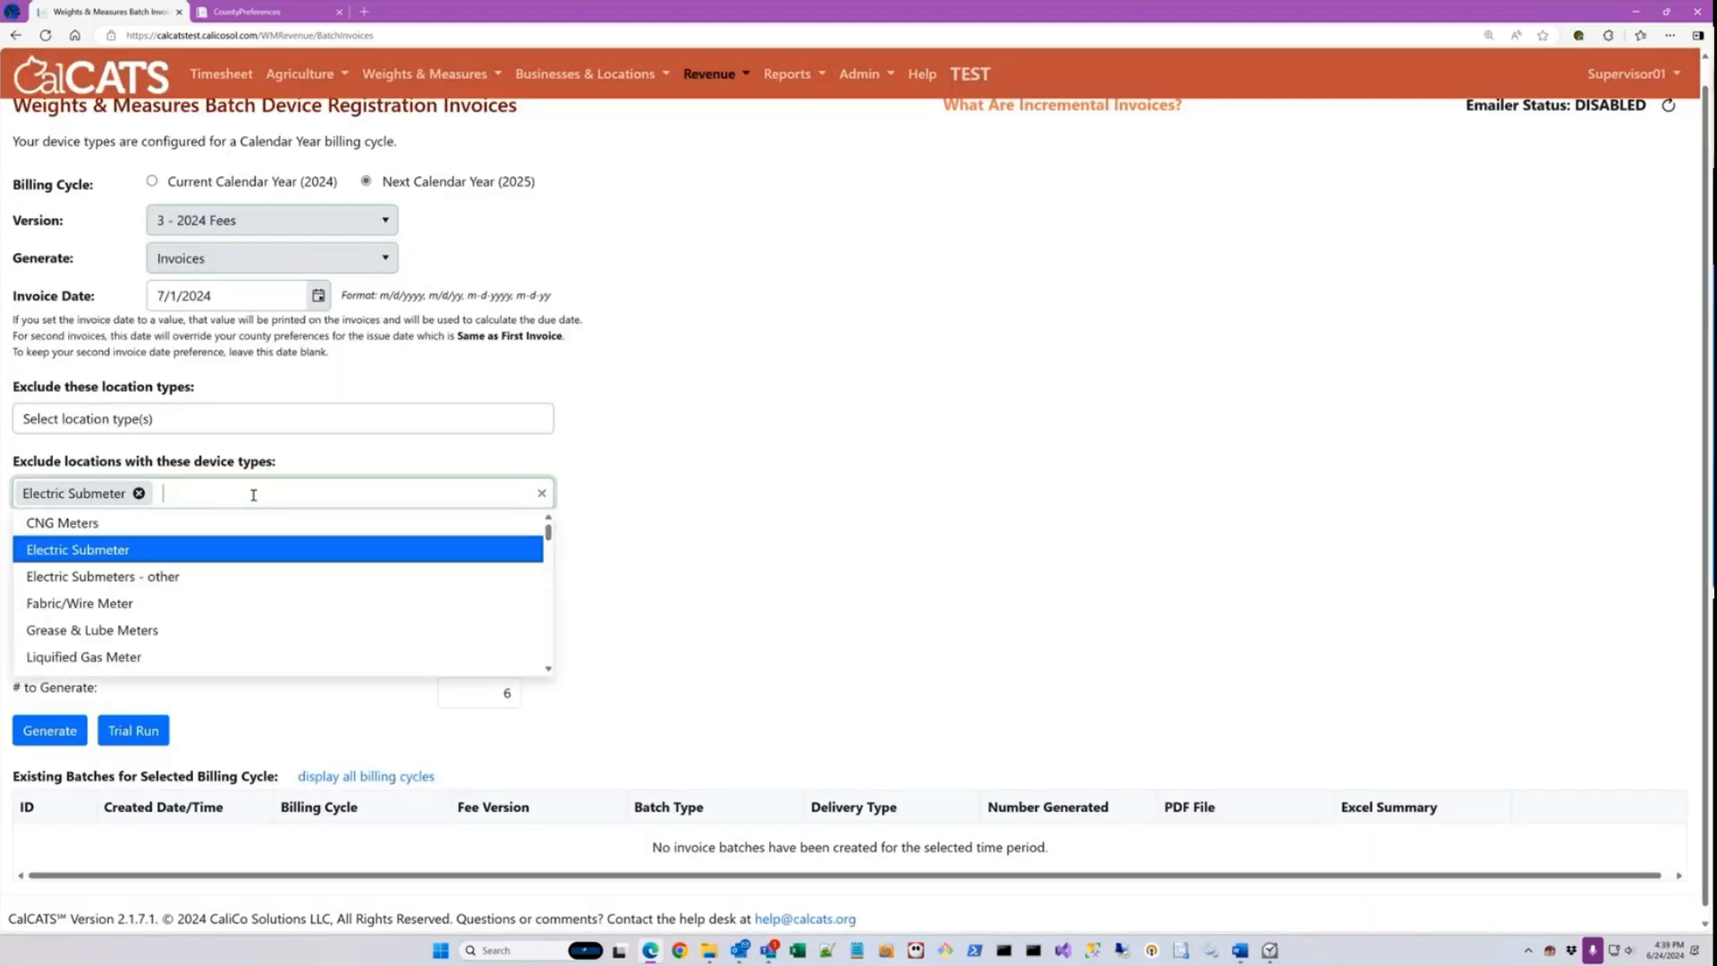
pyautogui.click(219, 604)
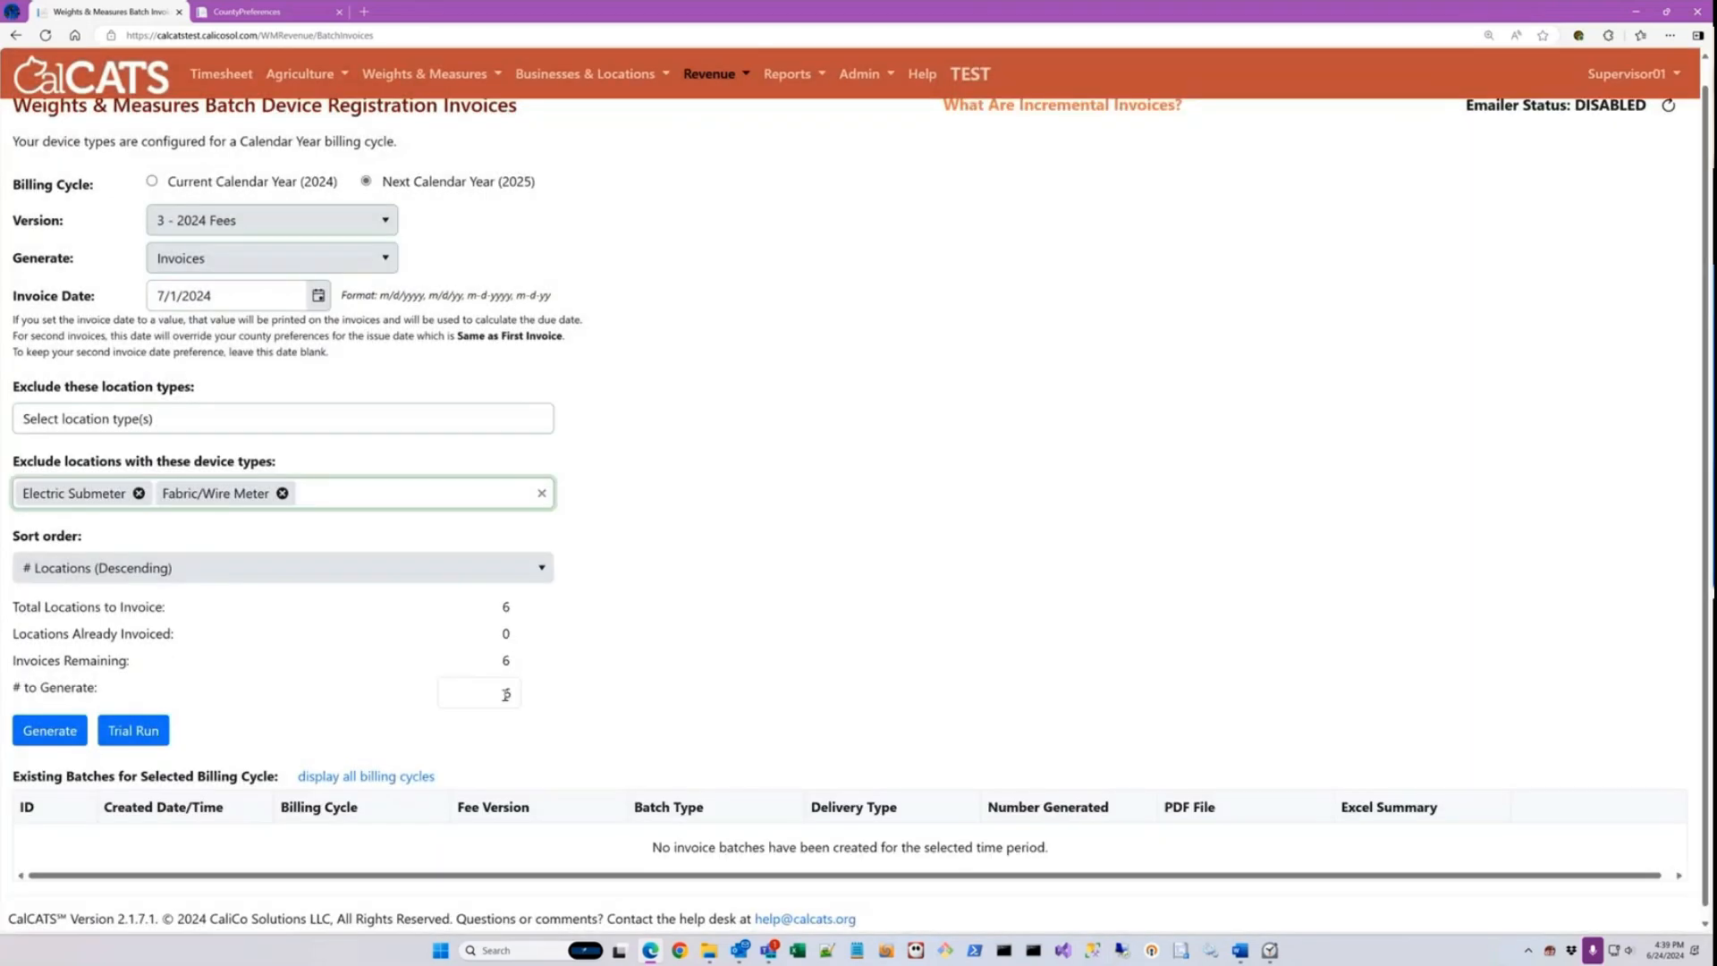
# Step: Remove the Fabric/Wire Meter and Electric Submeter exclusions from the batch
pyautogui.click(506, 695)
pyautogui.click(282, 493)
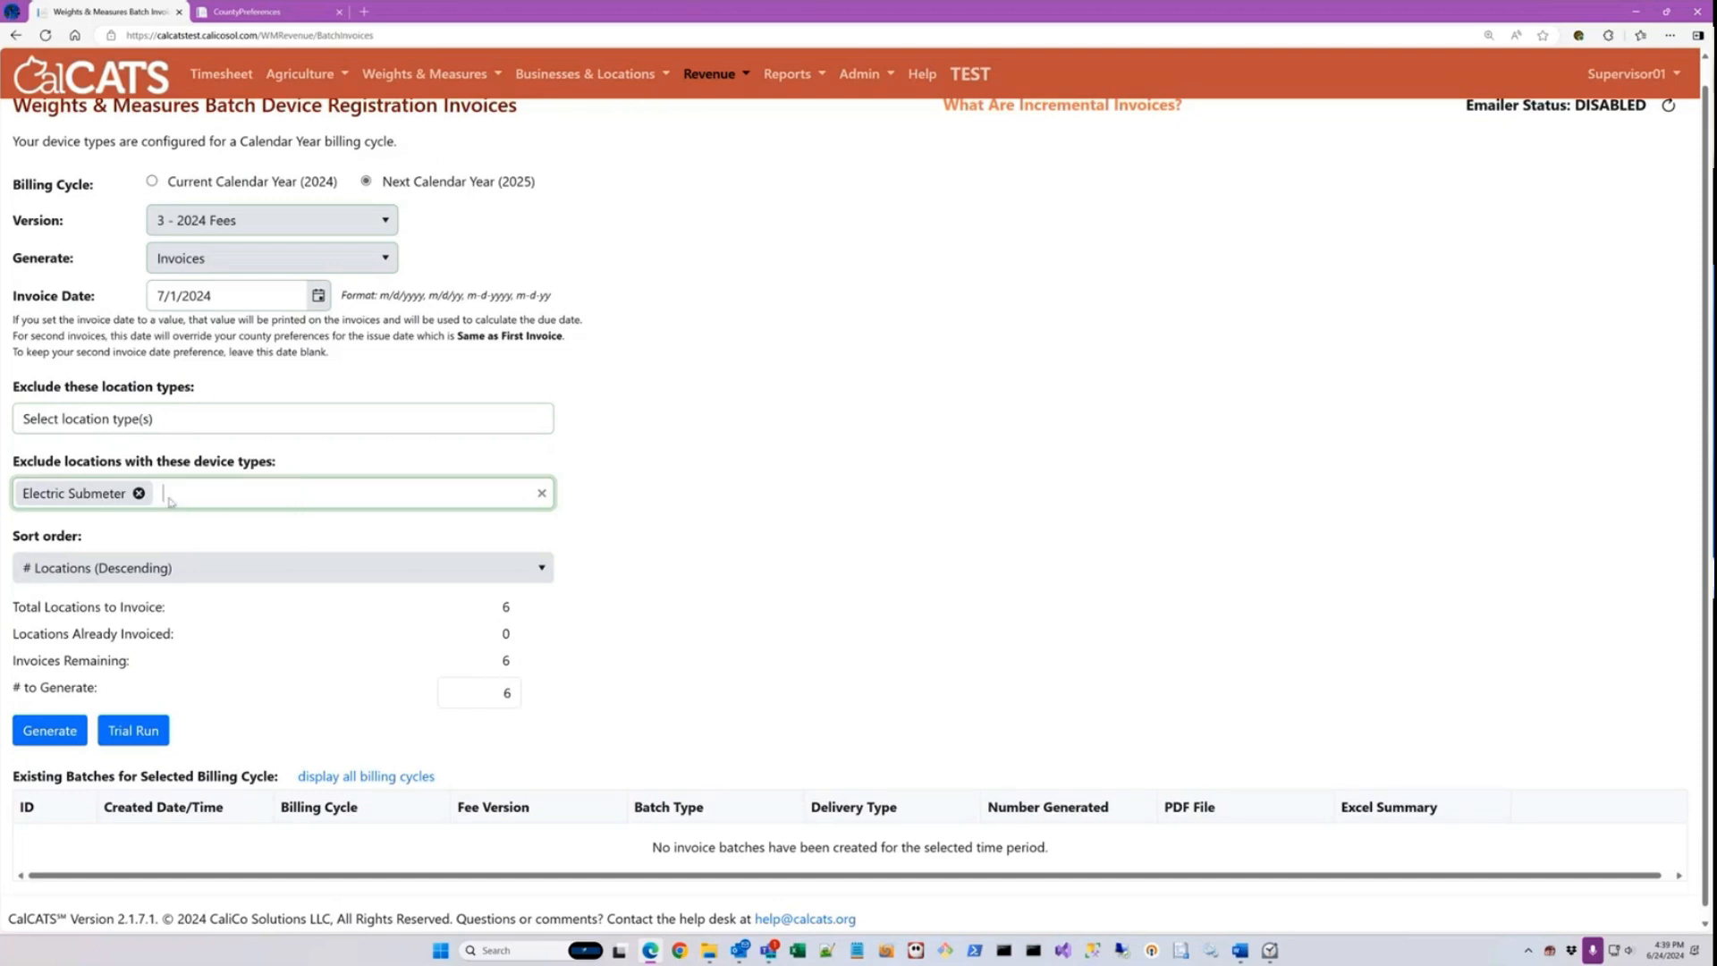
pyautogui.click(138, 493)
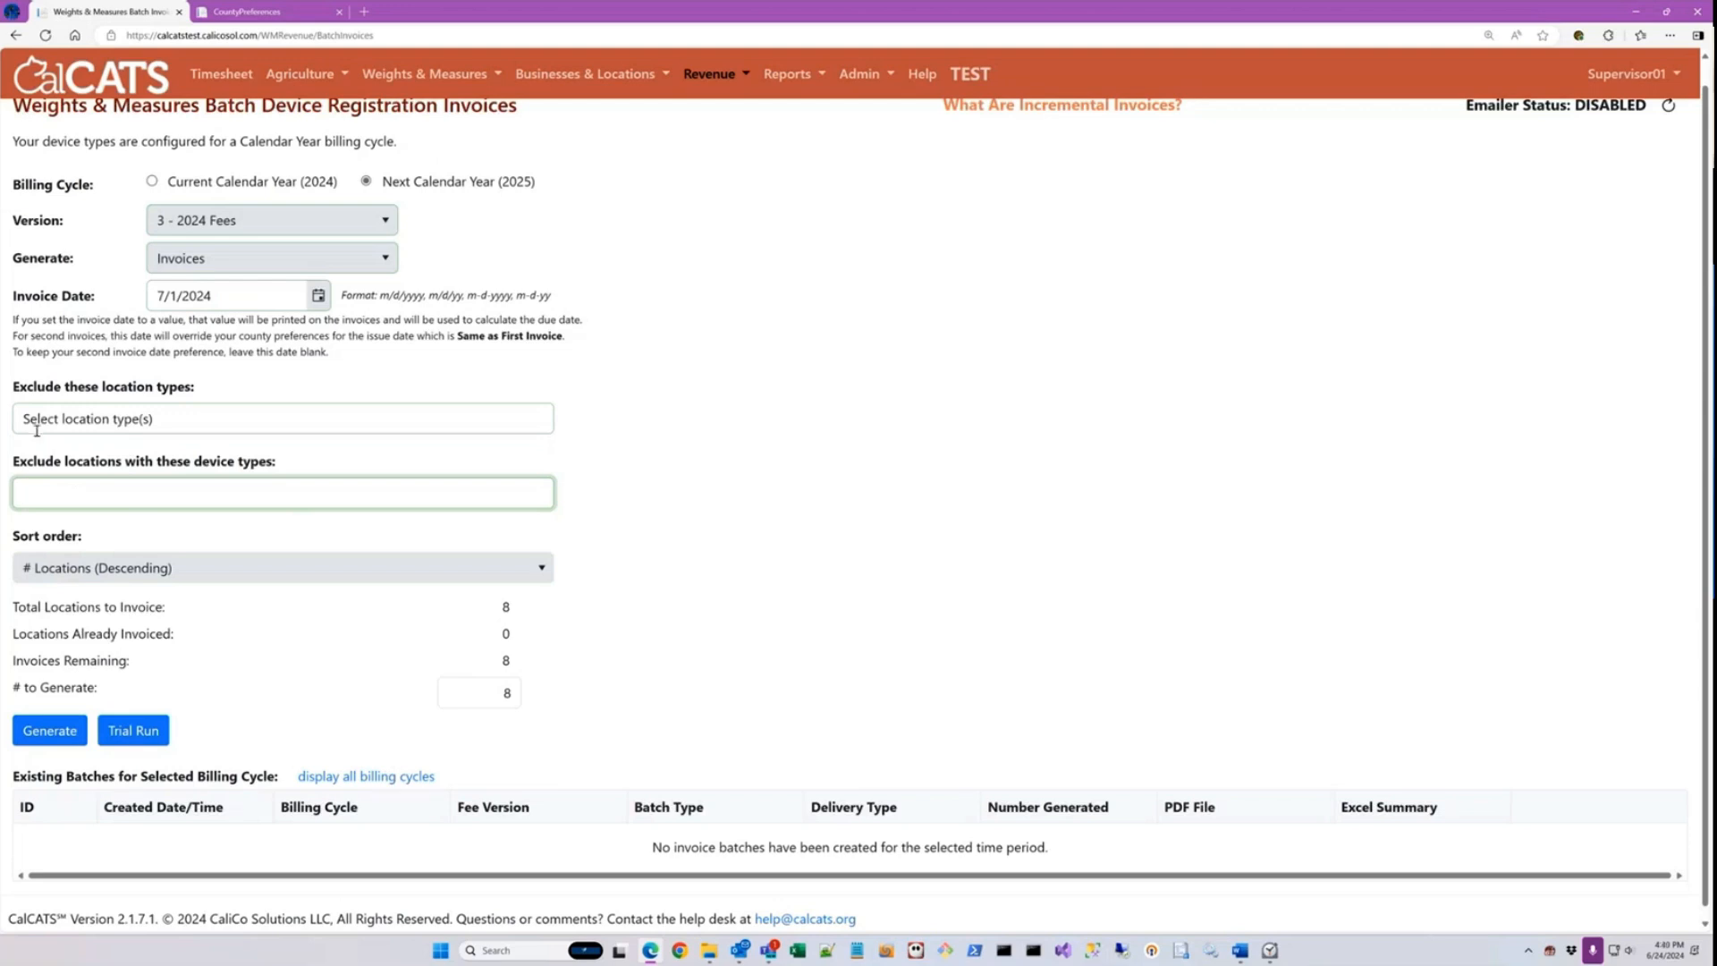
pyautogui.moveTo(14, 460); pyautogui.dragTo(291, 471)
pyautogui.click(292, 471)
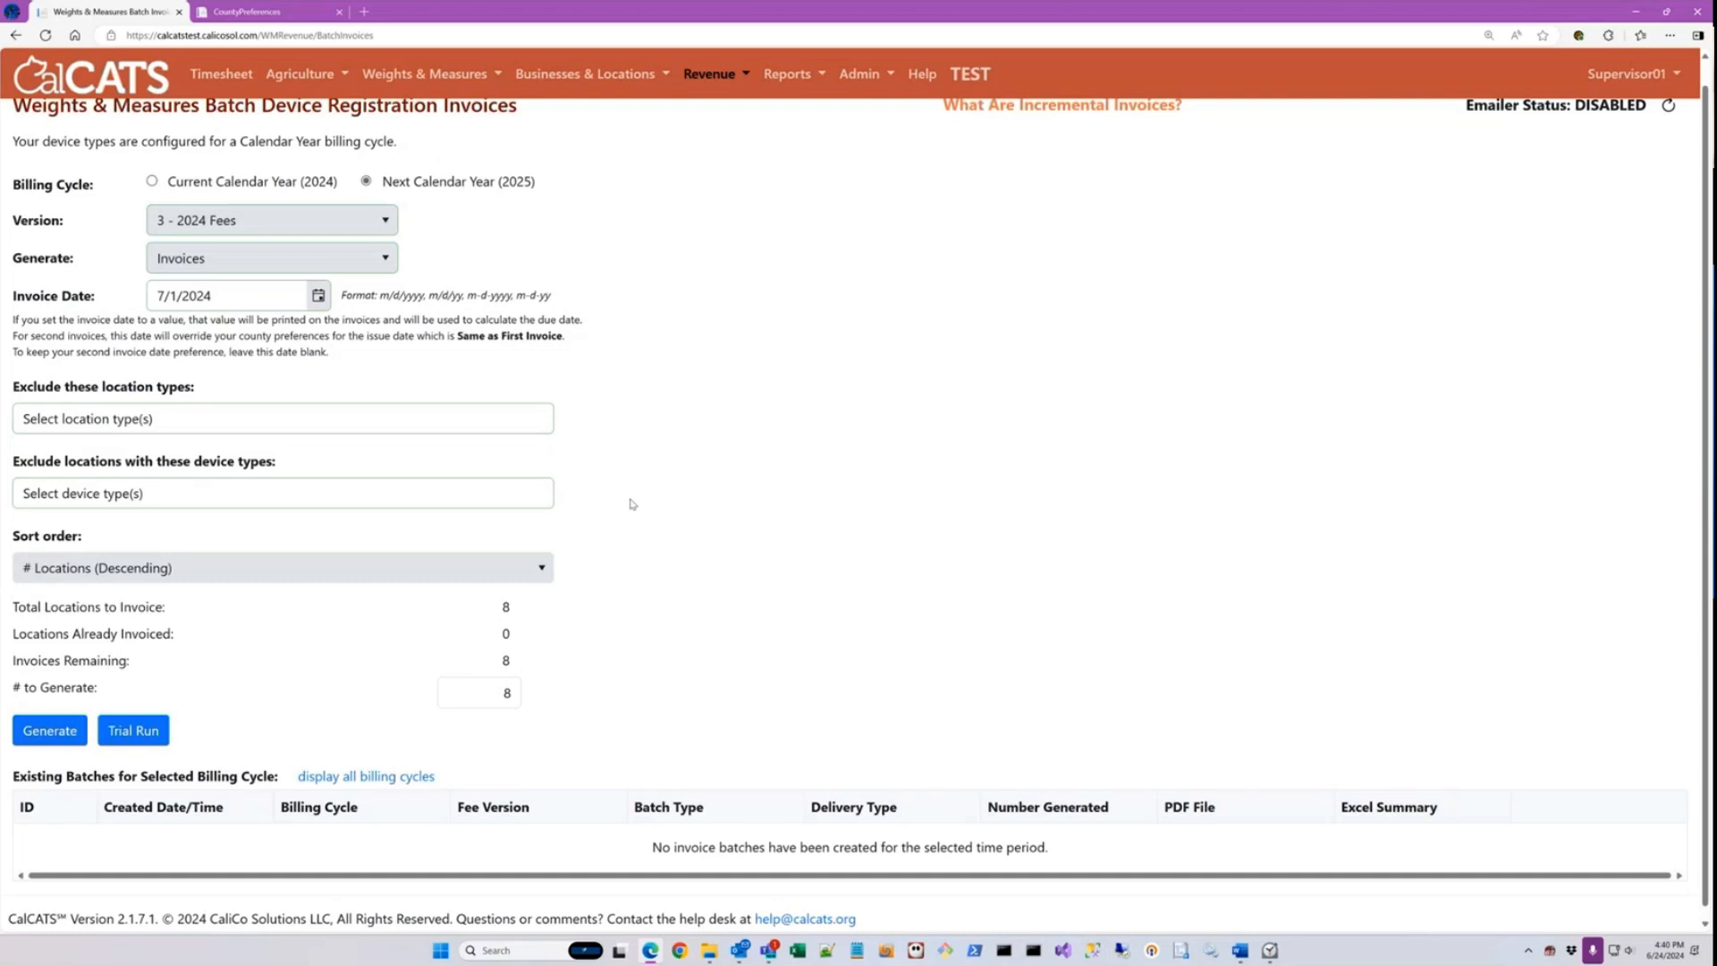
# Step: Review the sort order options available for the batch without changing the selection
pyautogui.scroll(-1, 631, 536)
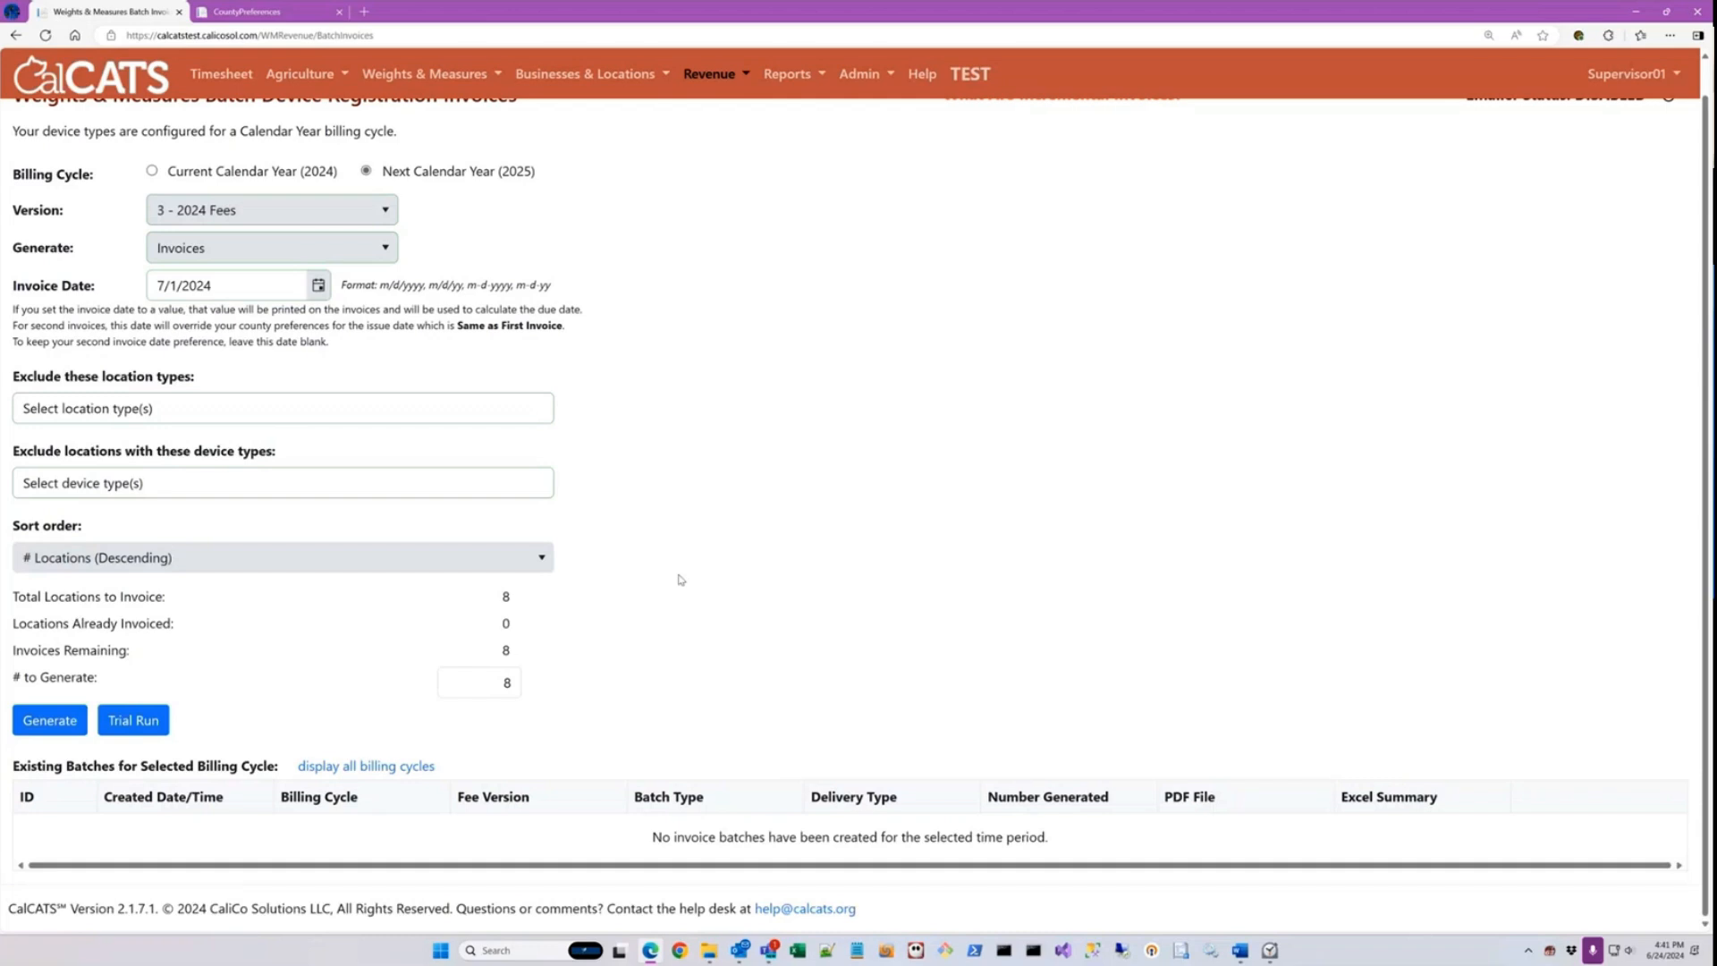
pyautogui.click(543, 559)
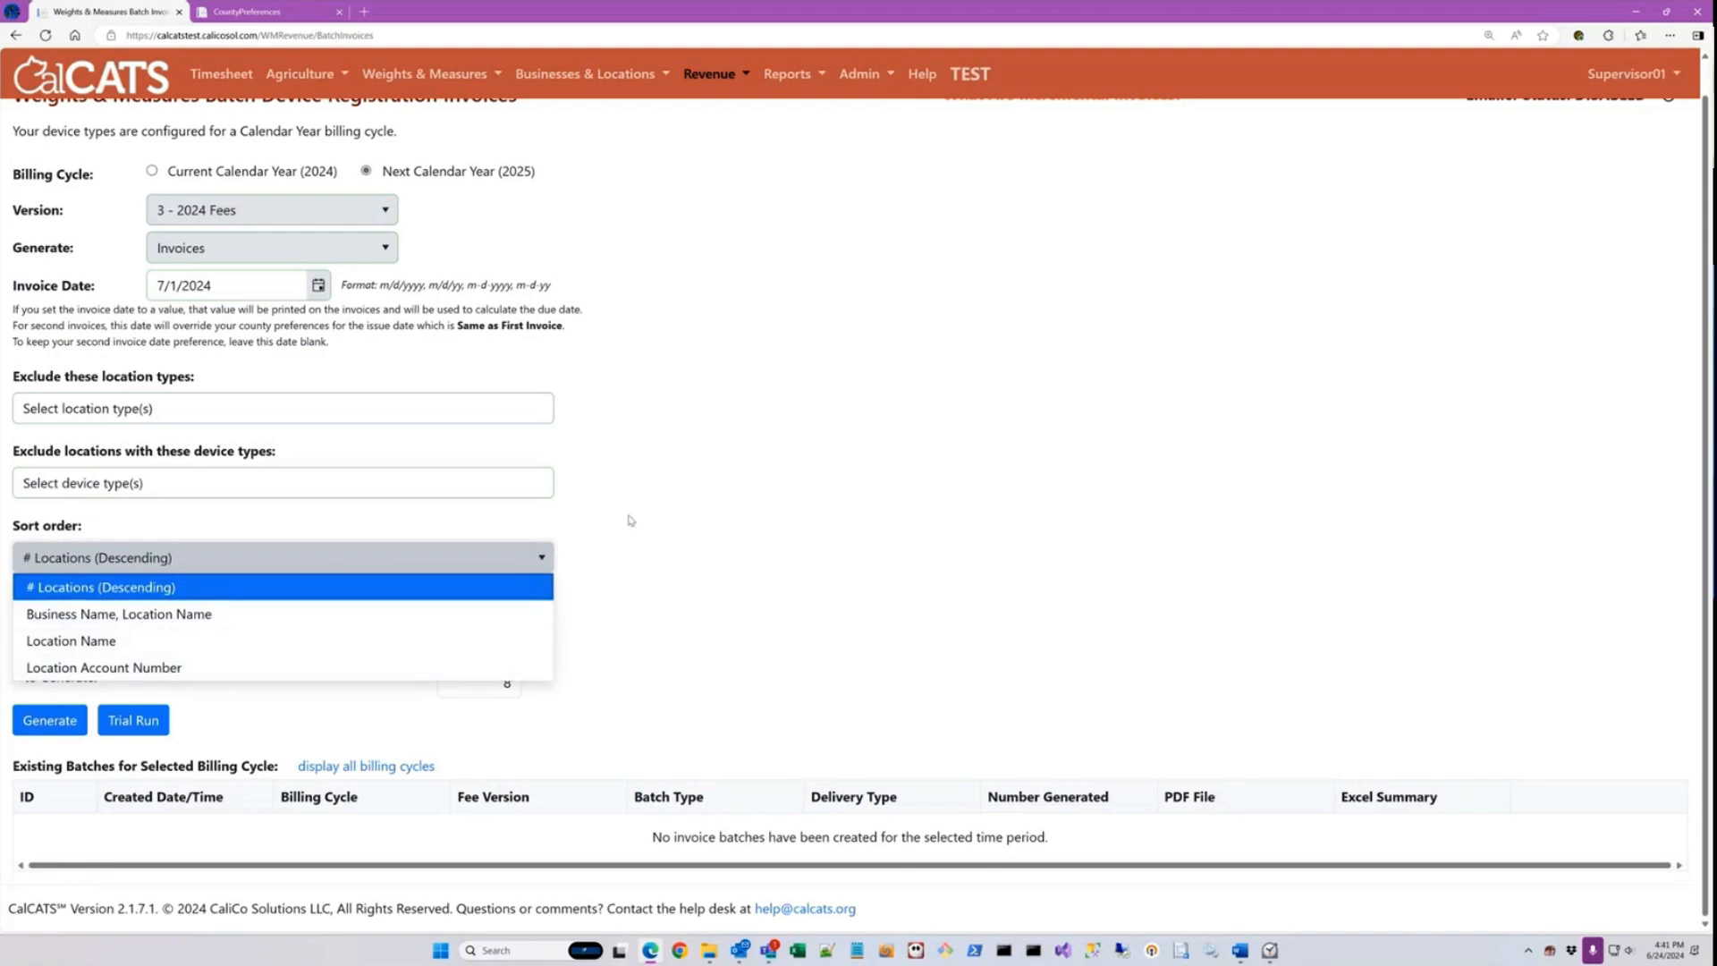
pyautogui.click(615, 541)
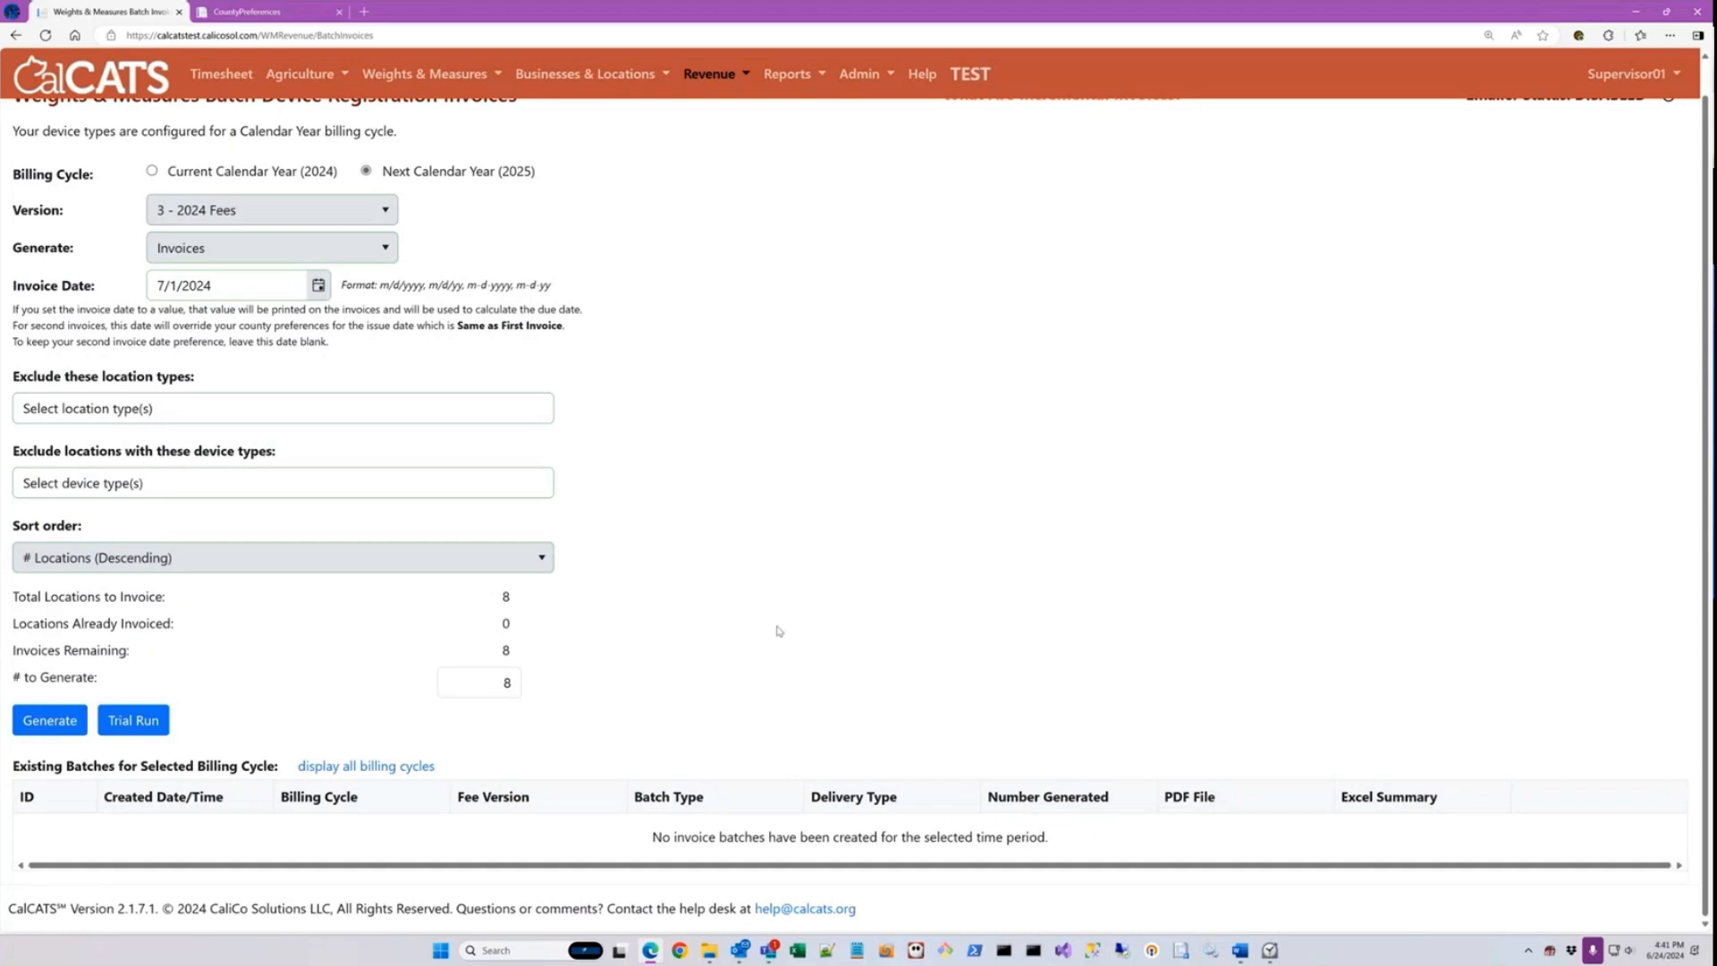
# Step: Check the batch's counts of total locations to invoice, locations already invoiced and invoices remaining
pyautogui.scroll(1, 734, 576)
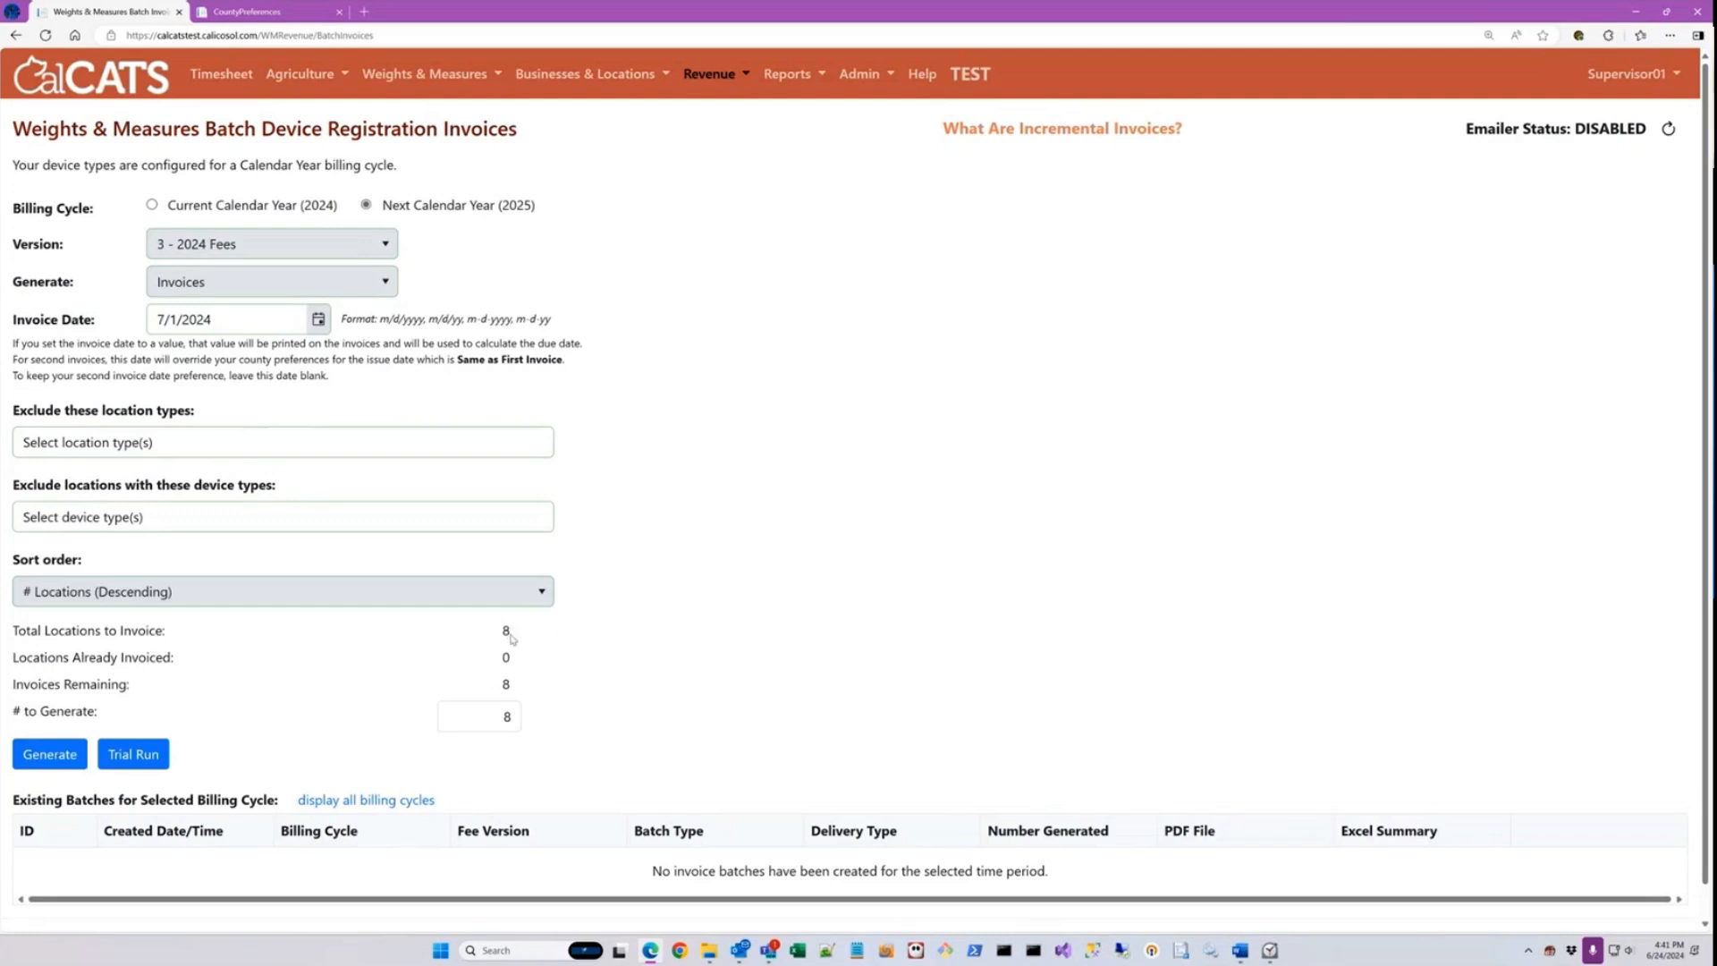
pyautogui.scroll(-1, 590, 658)
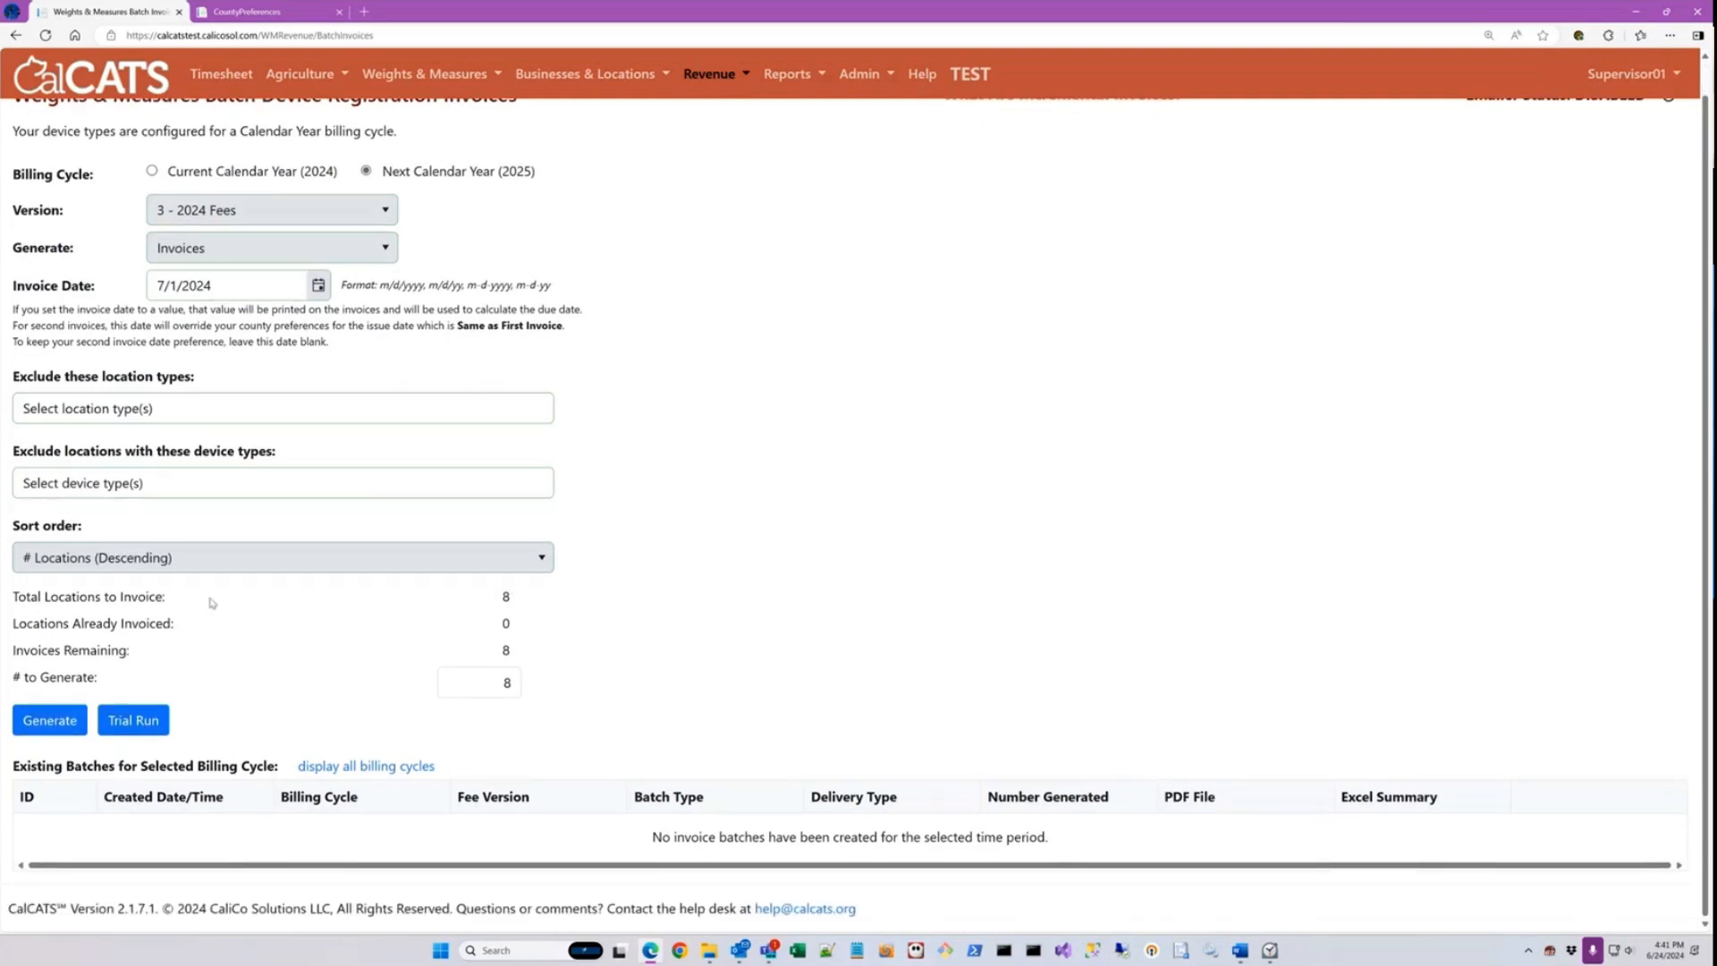
pyautogui.doubleClick(506, 597)
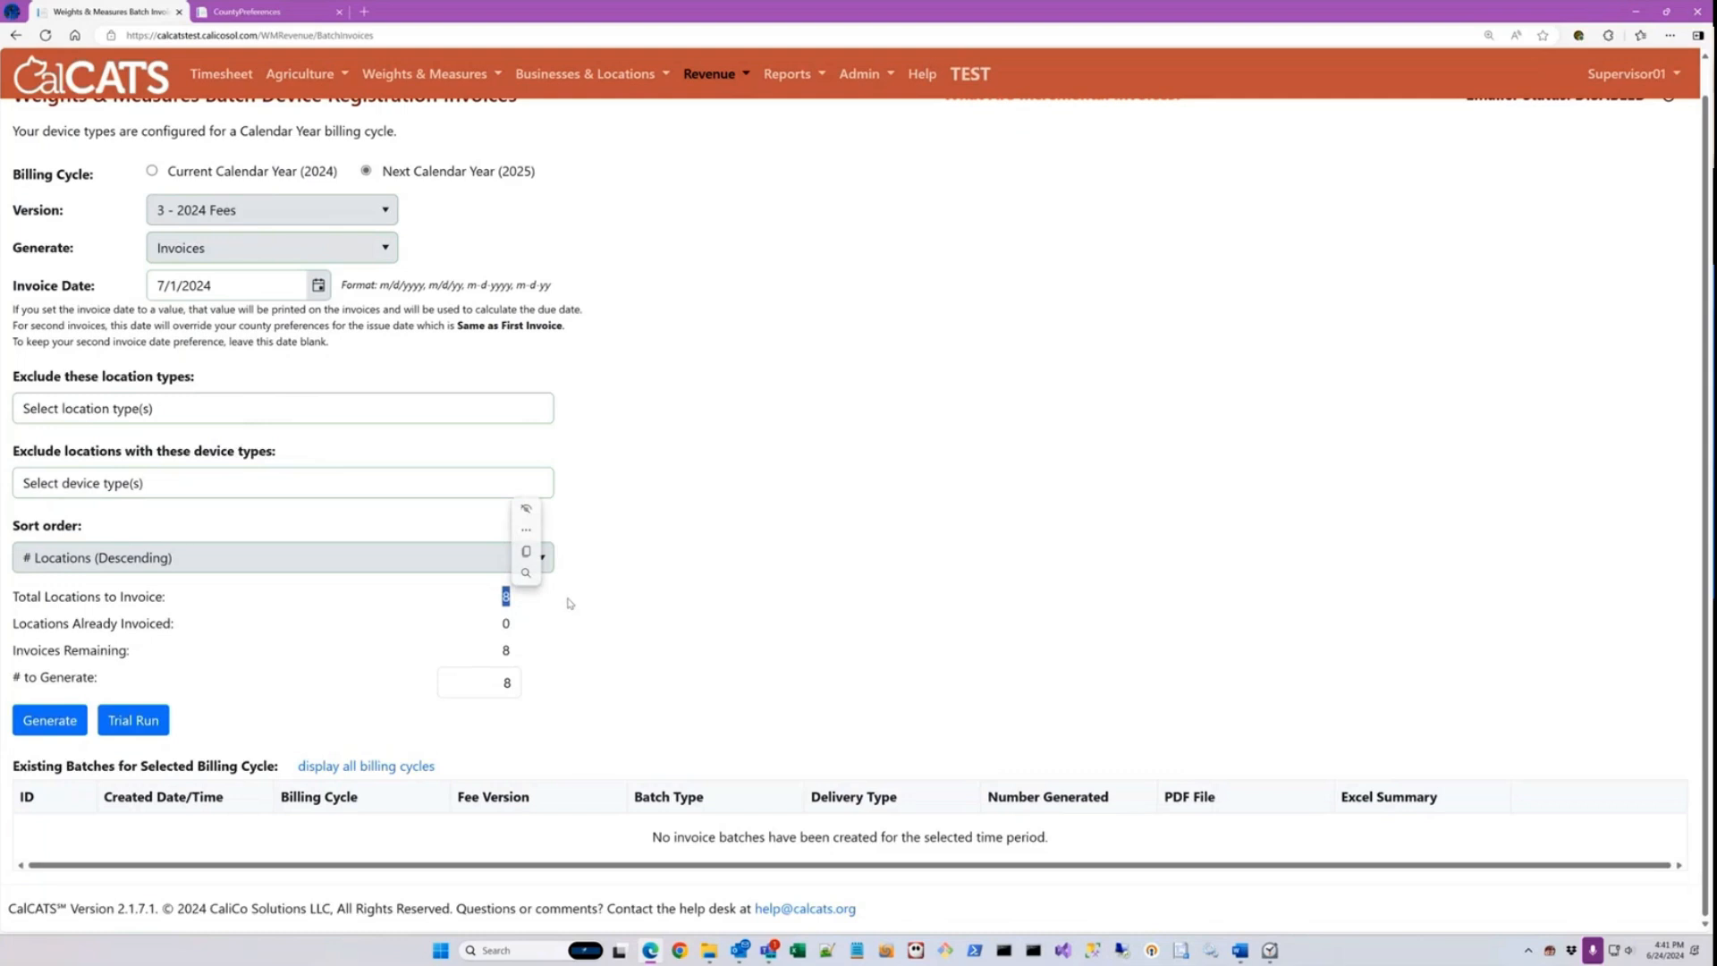
pyautogui.click(527, 604)
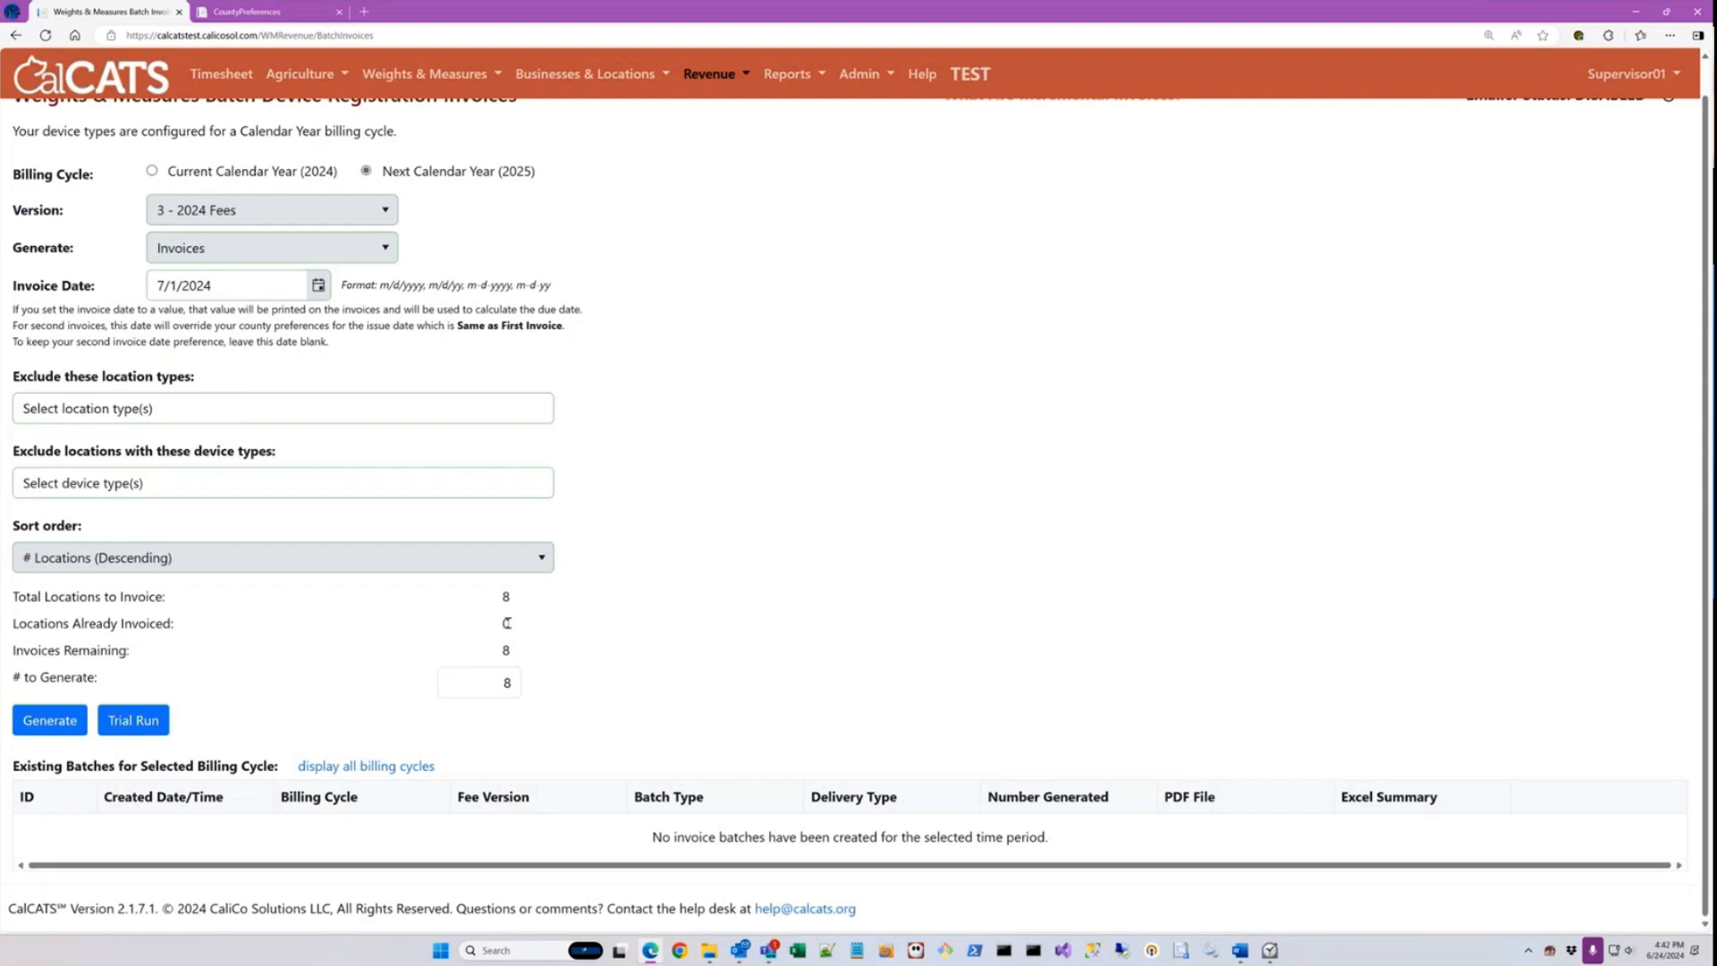
pyautogui.moveTo(500, 649); pyautogui.dragTo(516, 659)
# Step: Switch to the County Preferences browser tab and open the county's Device Types configuration there
pyautogui.click(293, 16)
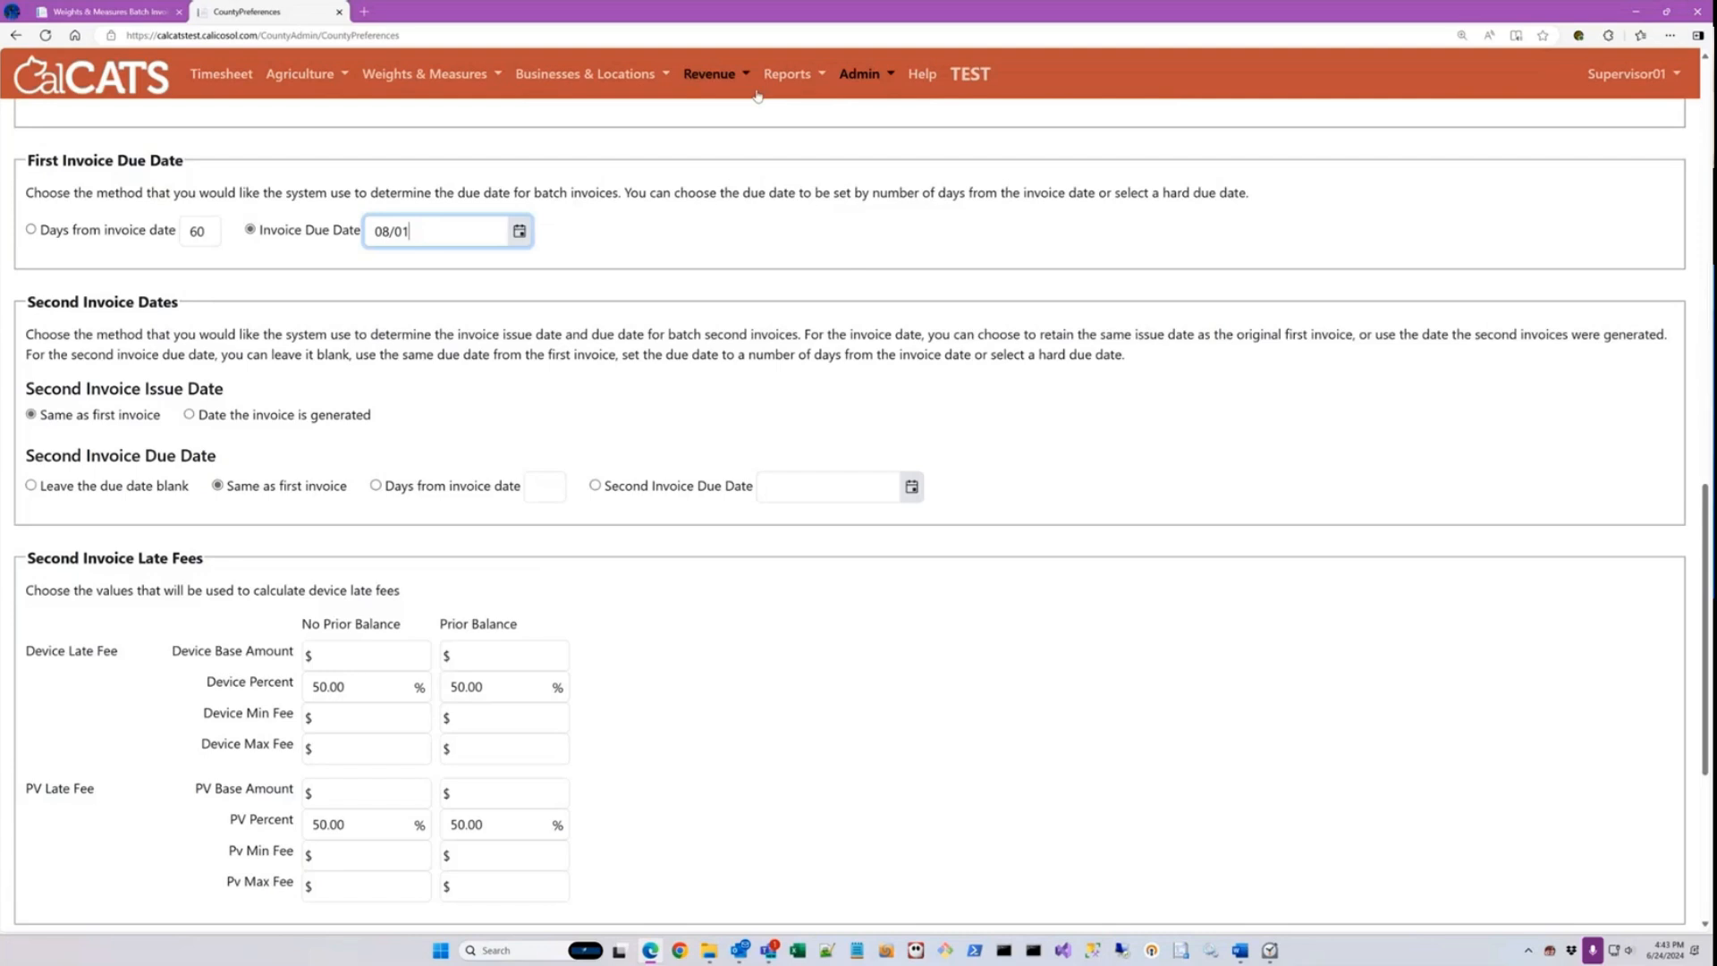
pyautogui.click(861, 73)
pyautogui.click(894, 248)
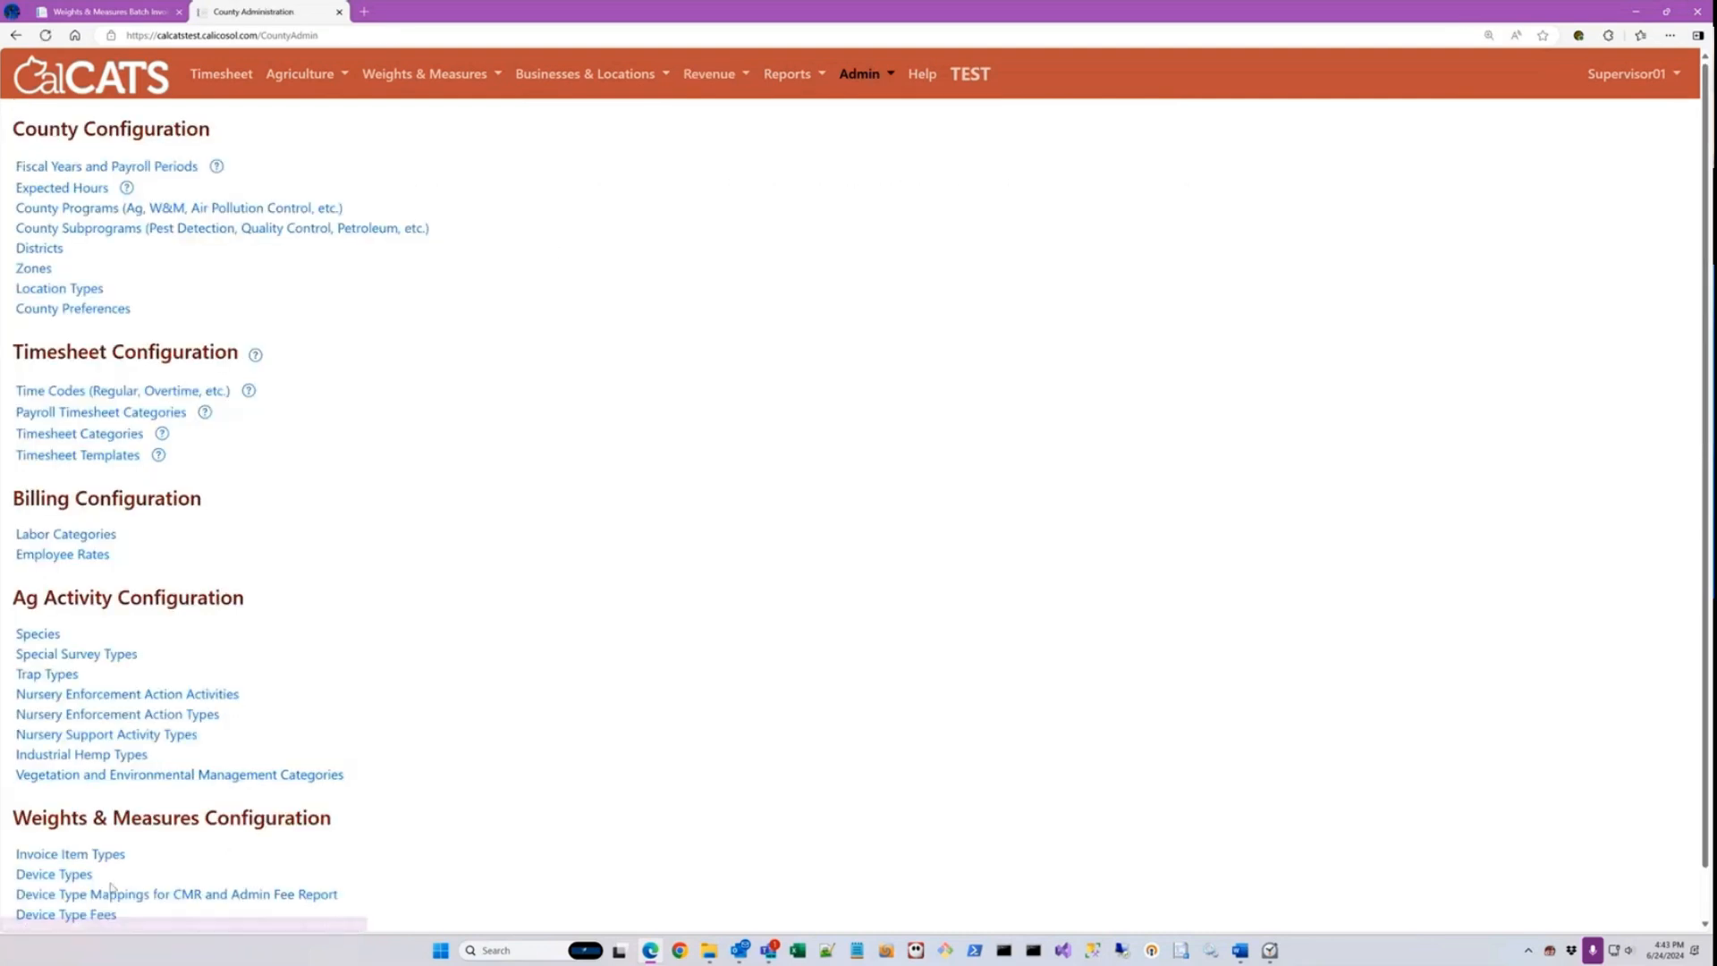
pyautogui.click(75, 883)
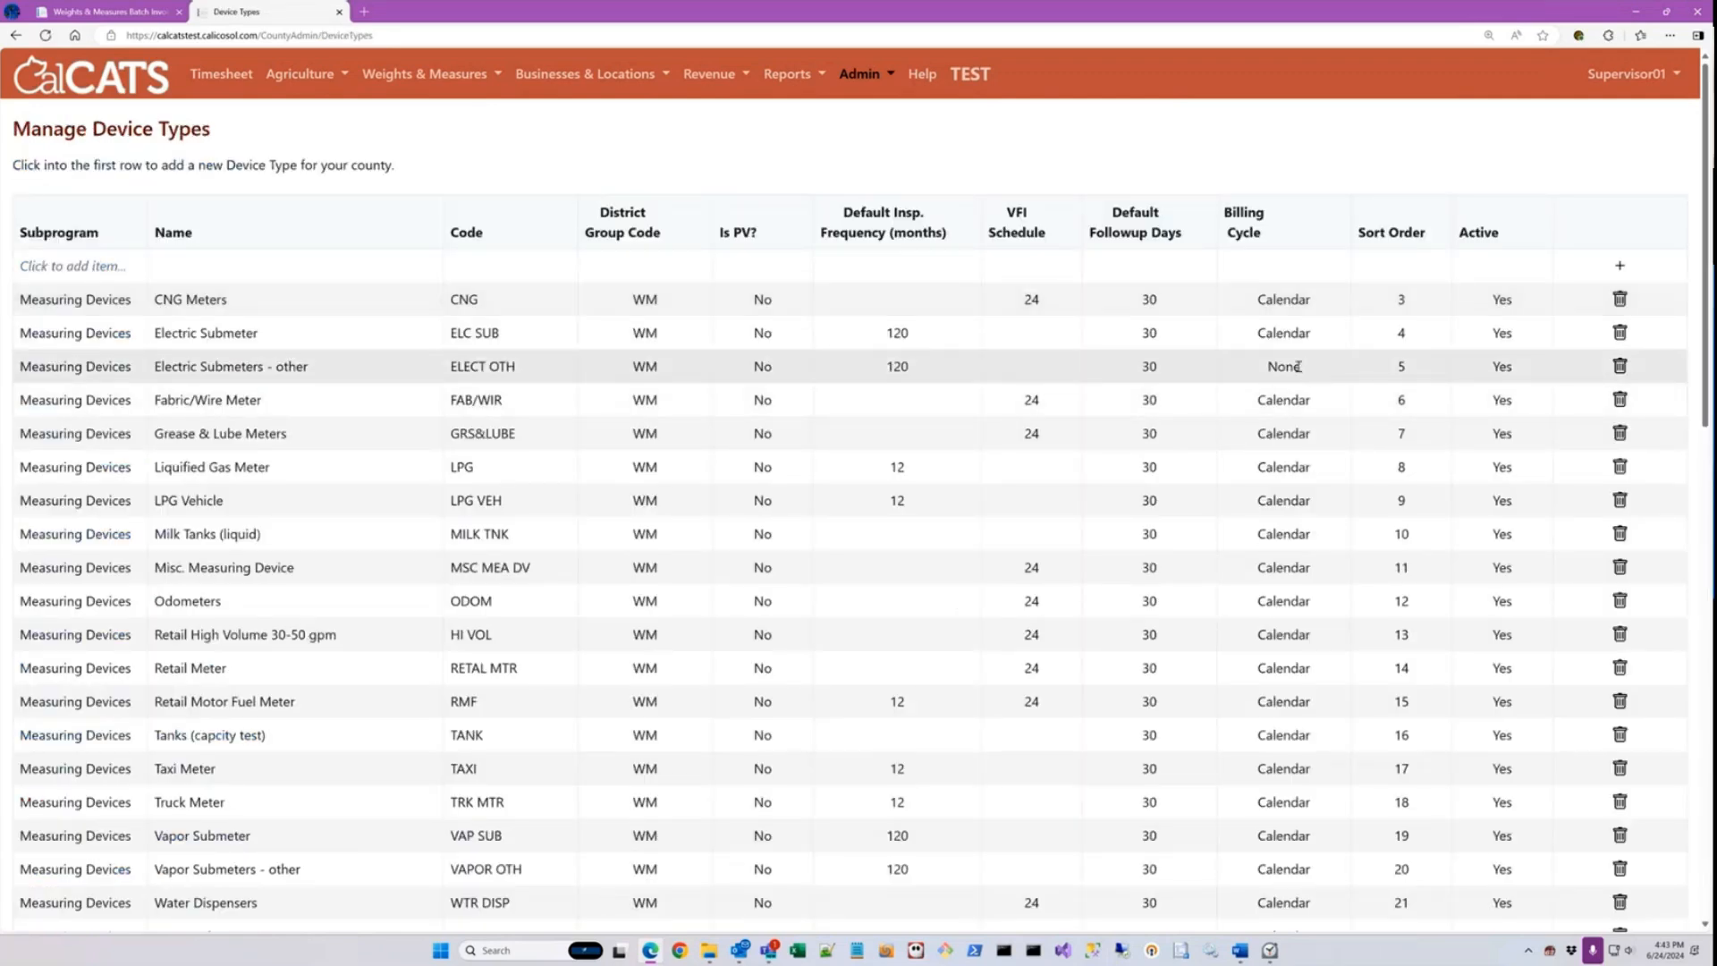
# Step: Sort the device types by Billing Cycle and examine the cycle assigned to each type through the end of the list
pyautogui.click(1252, 224)
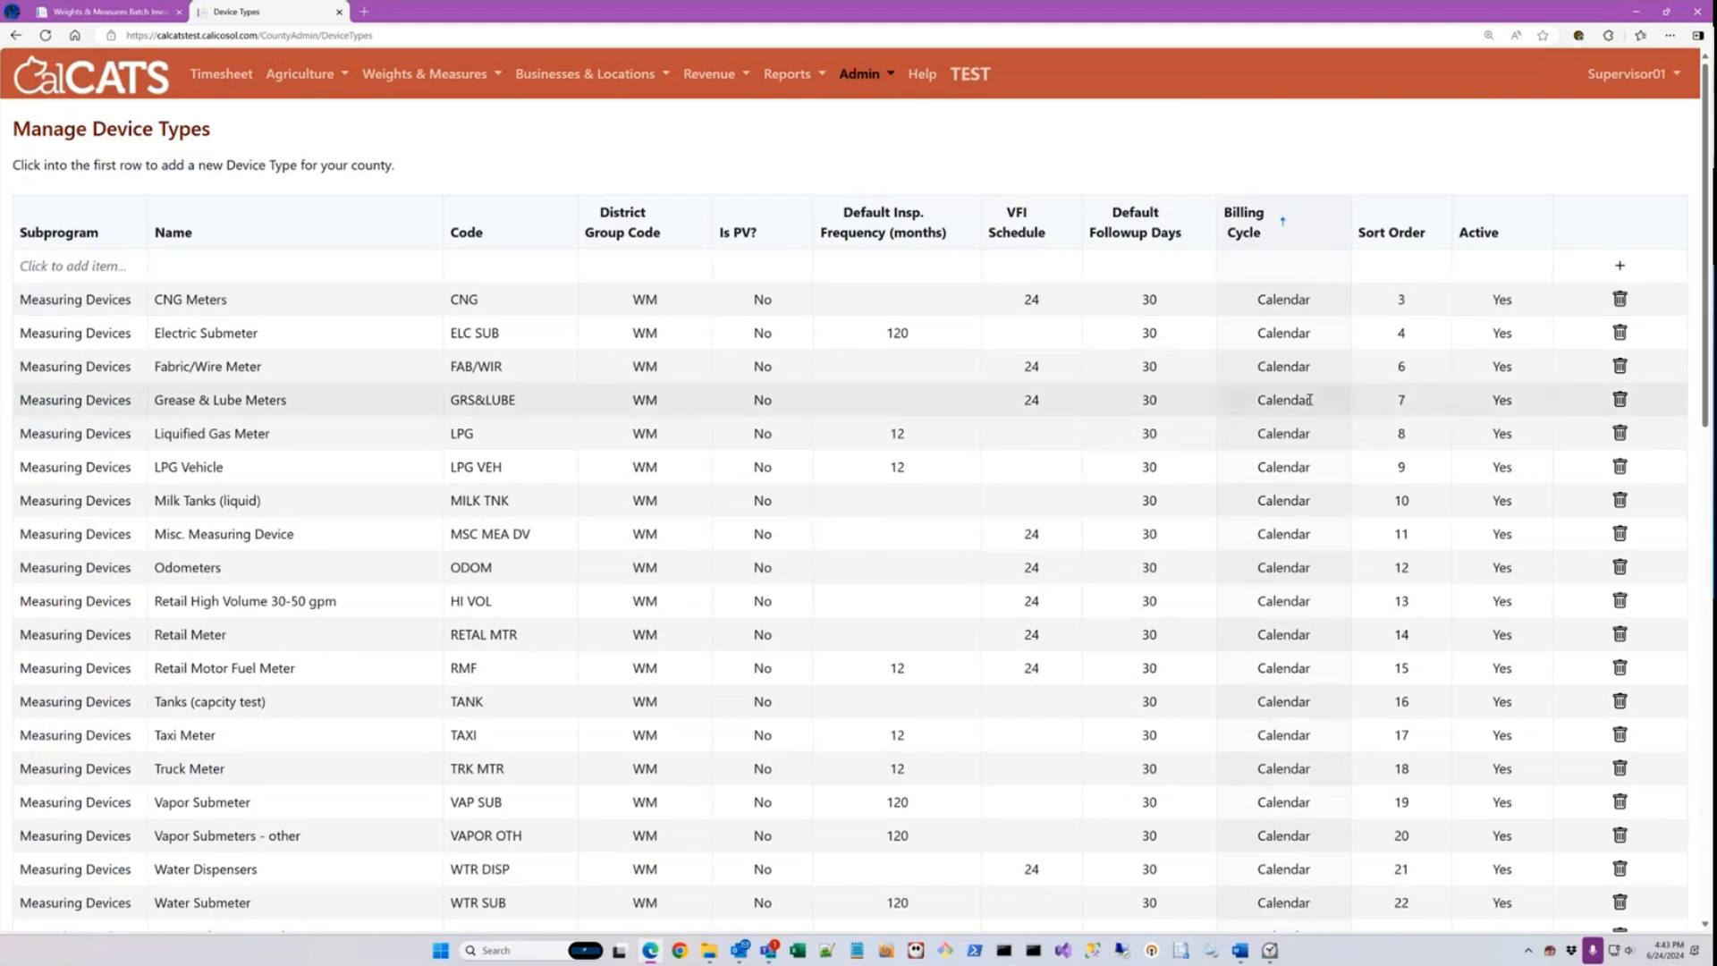
pyautogui.scroll(-5, 1332, 600)
pyautogui.scroll(-10, 1332, 600)
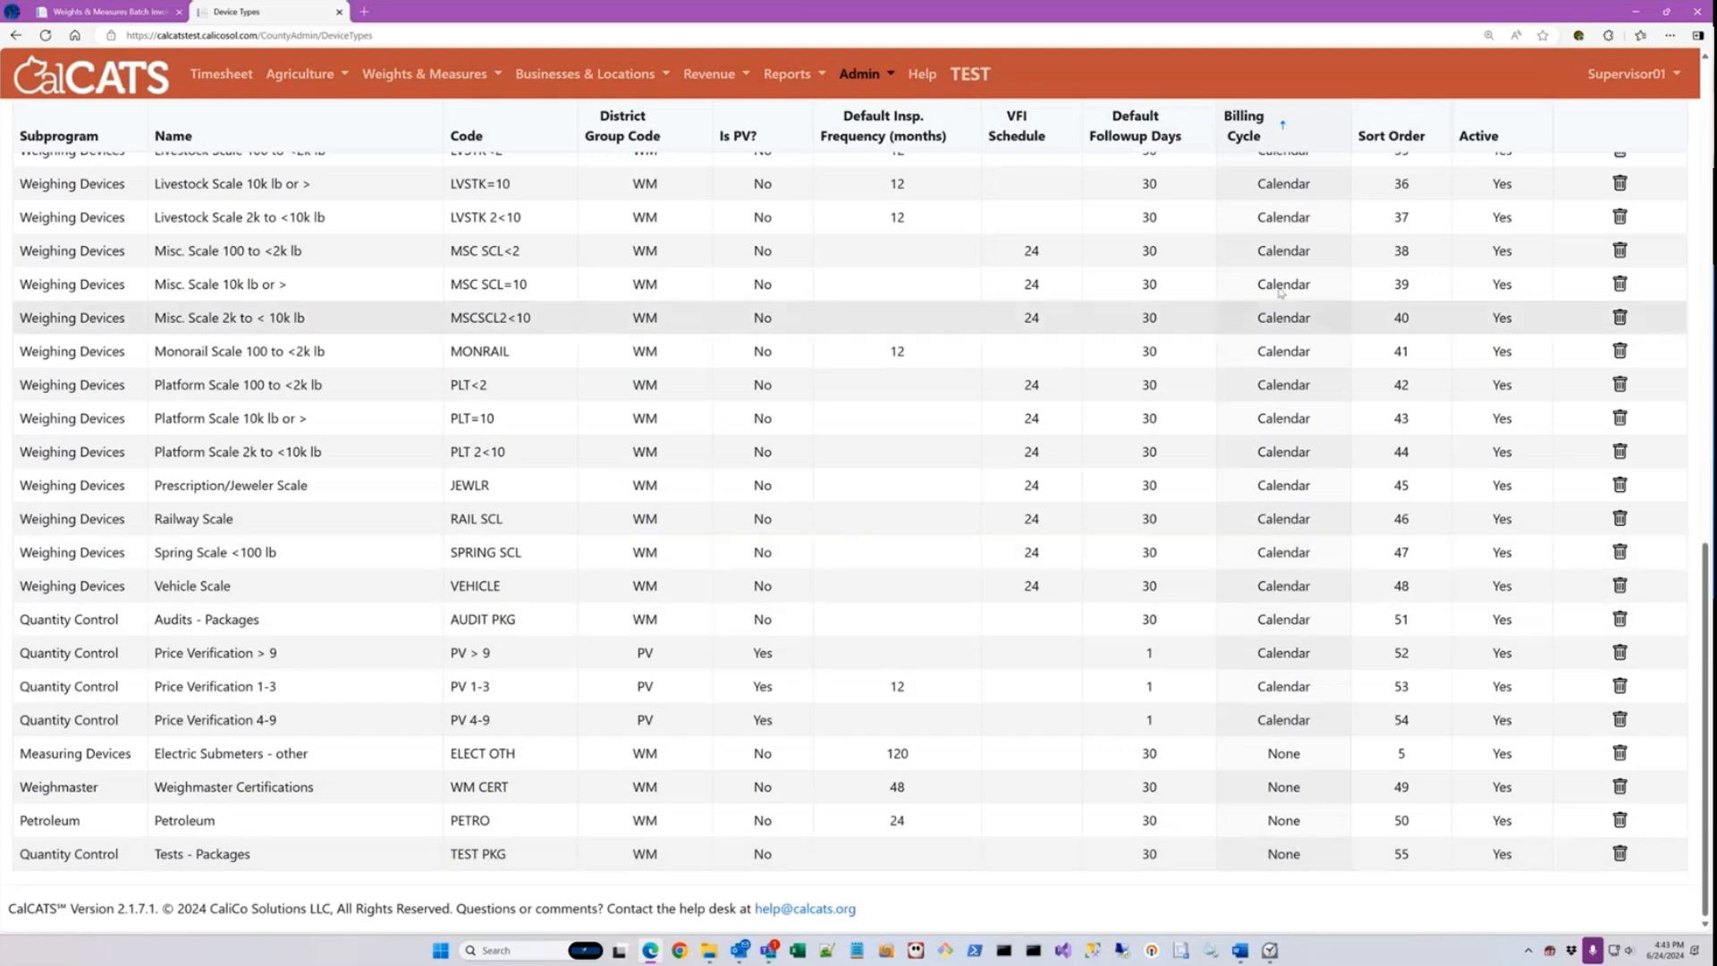
pyautogui.scroll(2, 1277, 213)
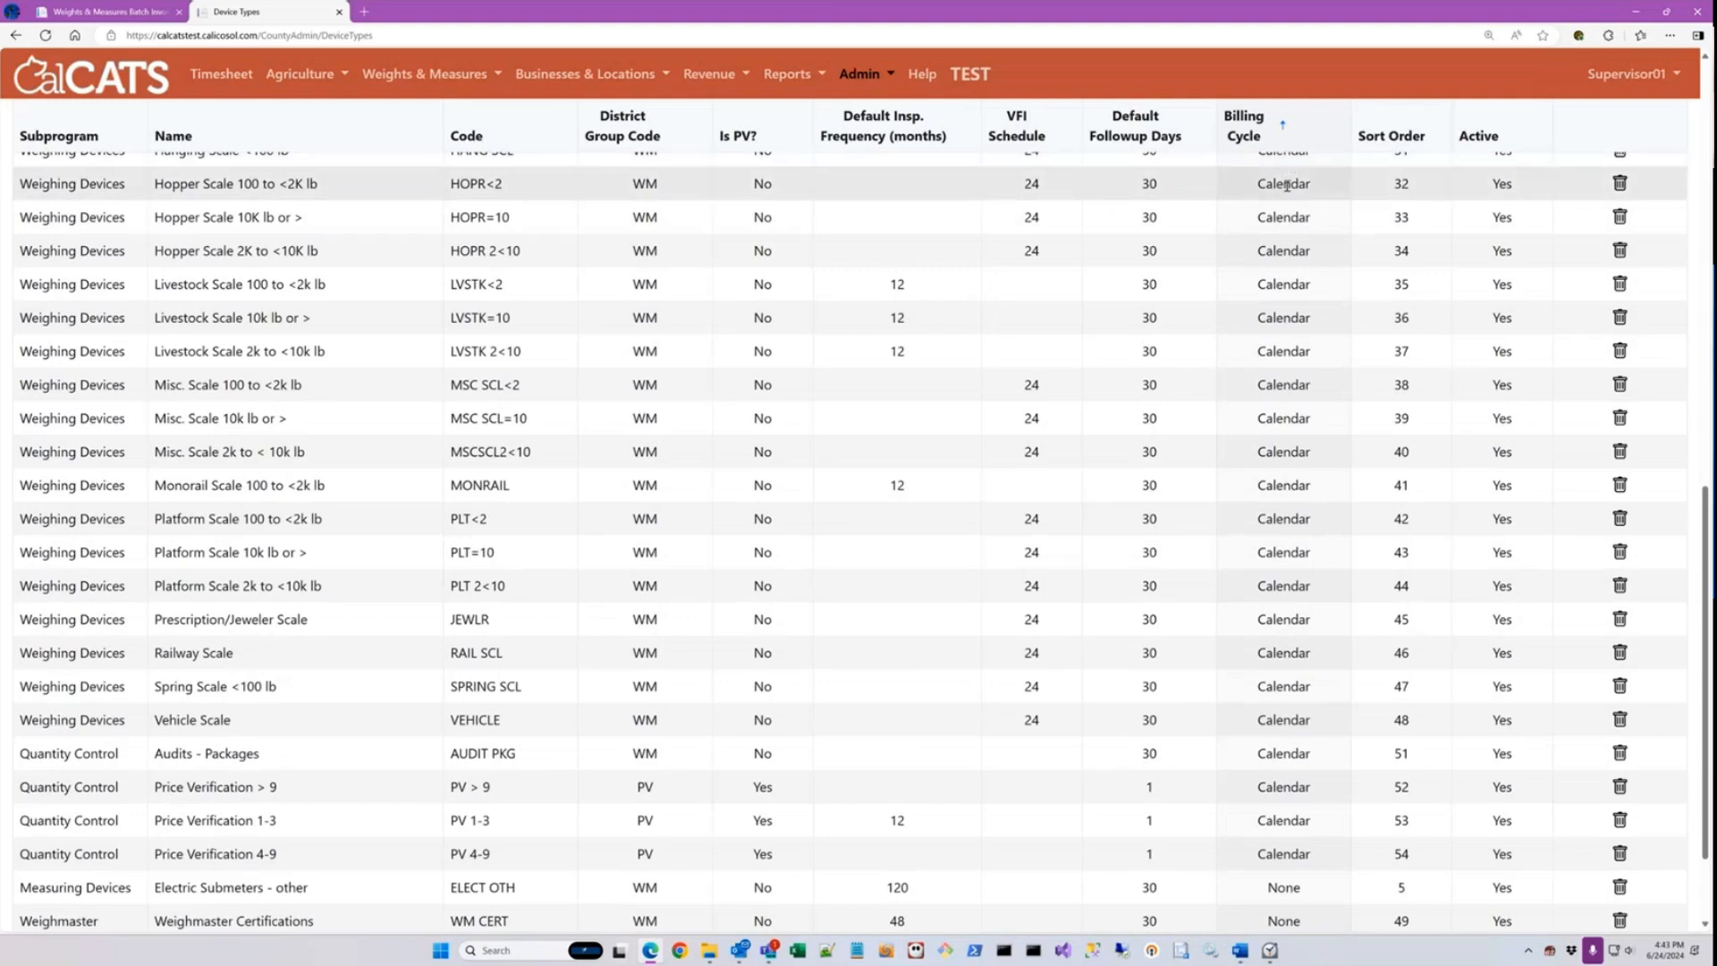
pyautogui.scroll(-2, 1270, 845)
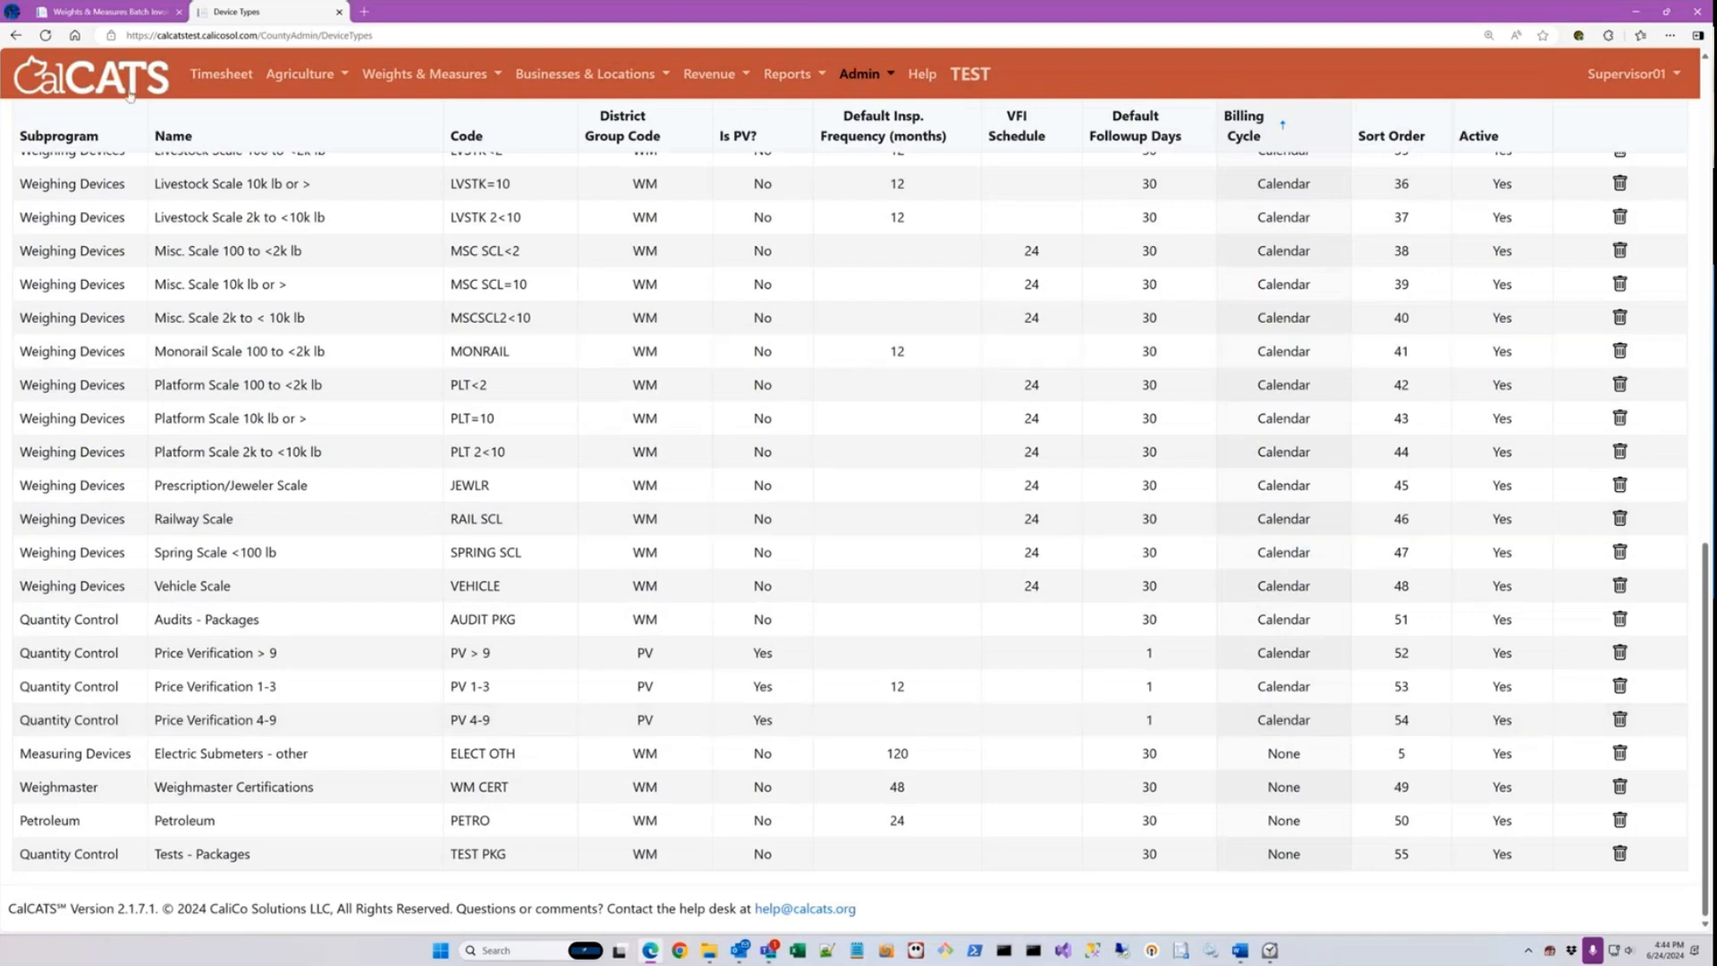
# Step: Return to the batch invoices page, perform a trial run, and open the resulting invoice summary workbook in Excel with editing enabled
pyautogui.click(111, 11)
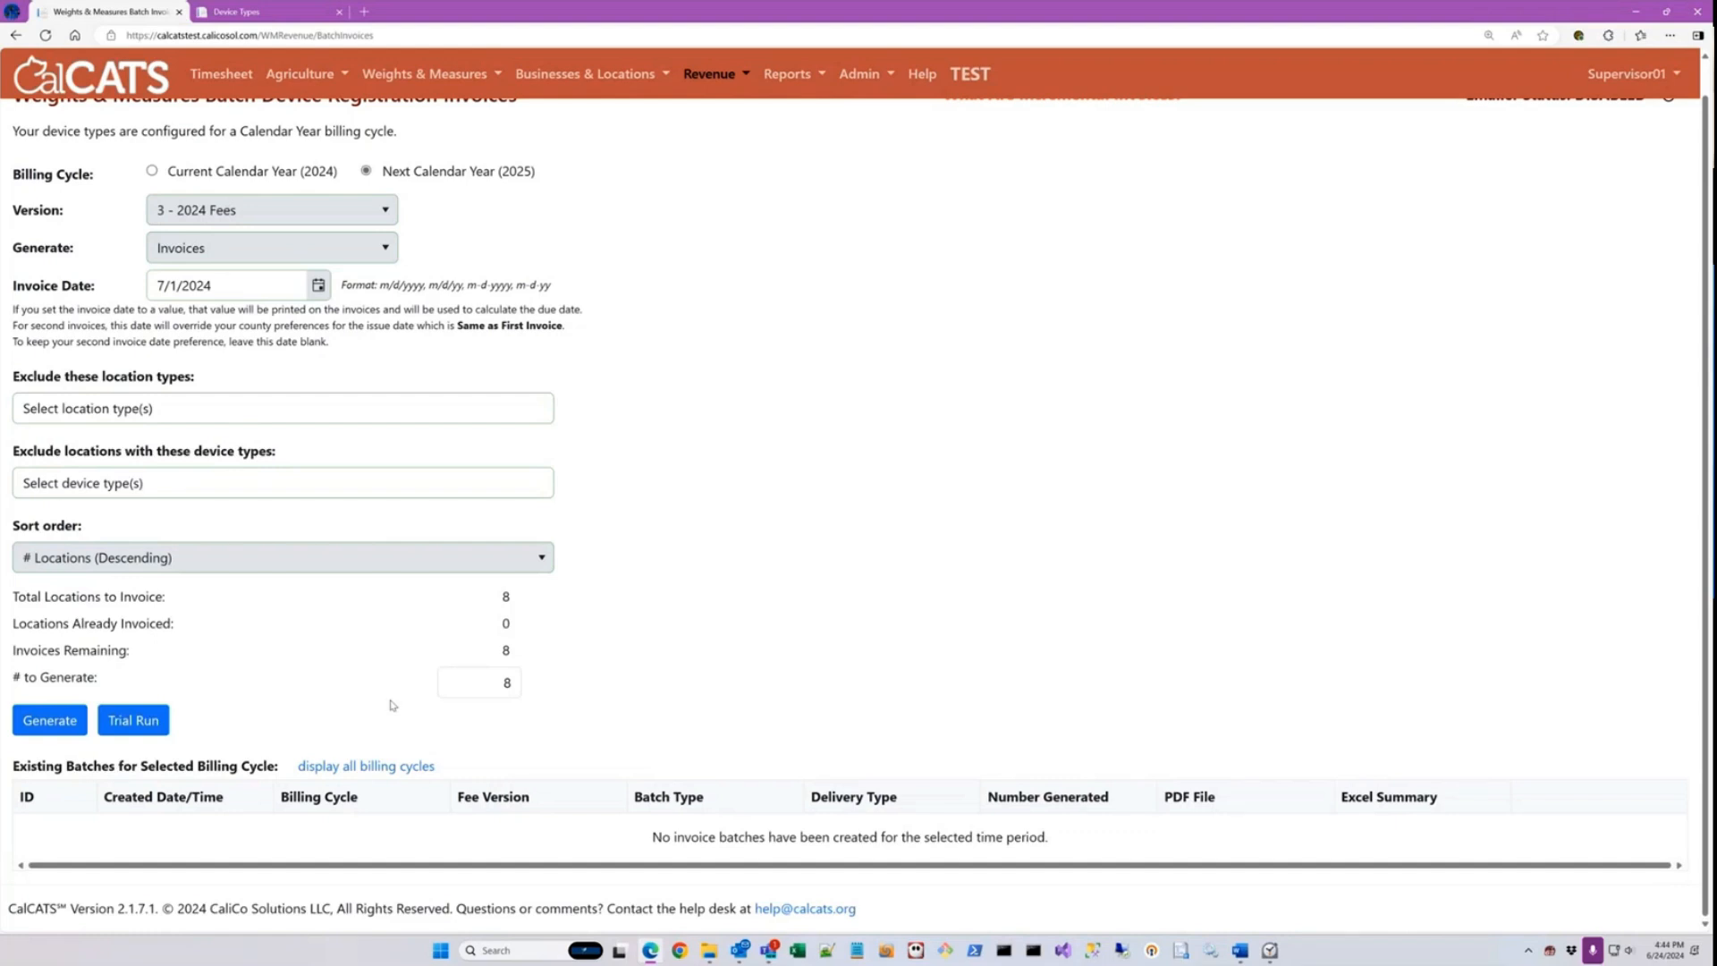
pyautogui.click(60, 727)
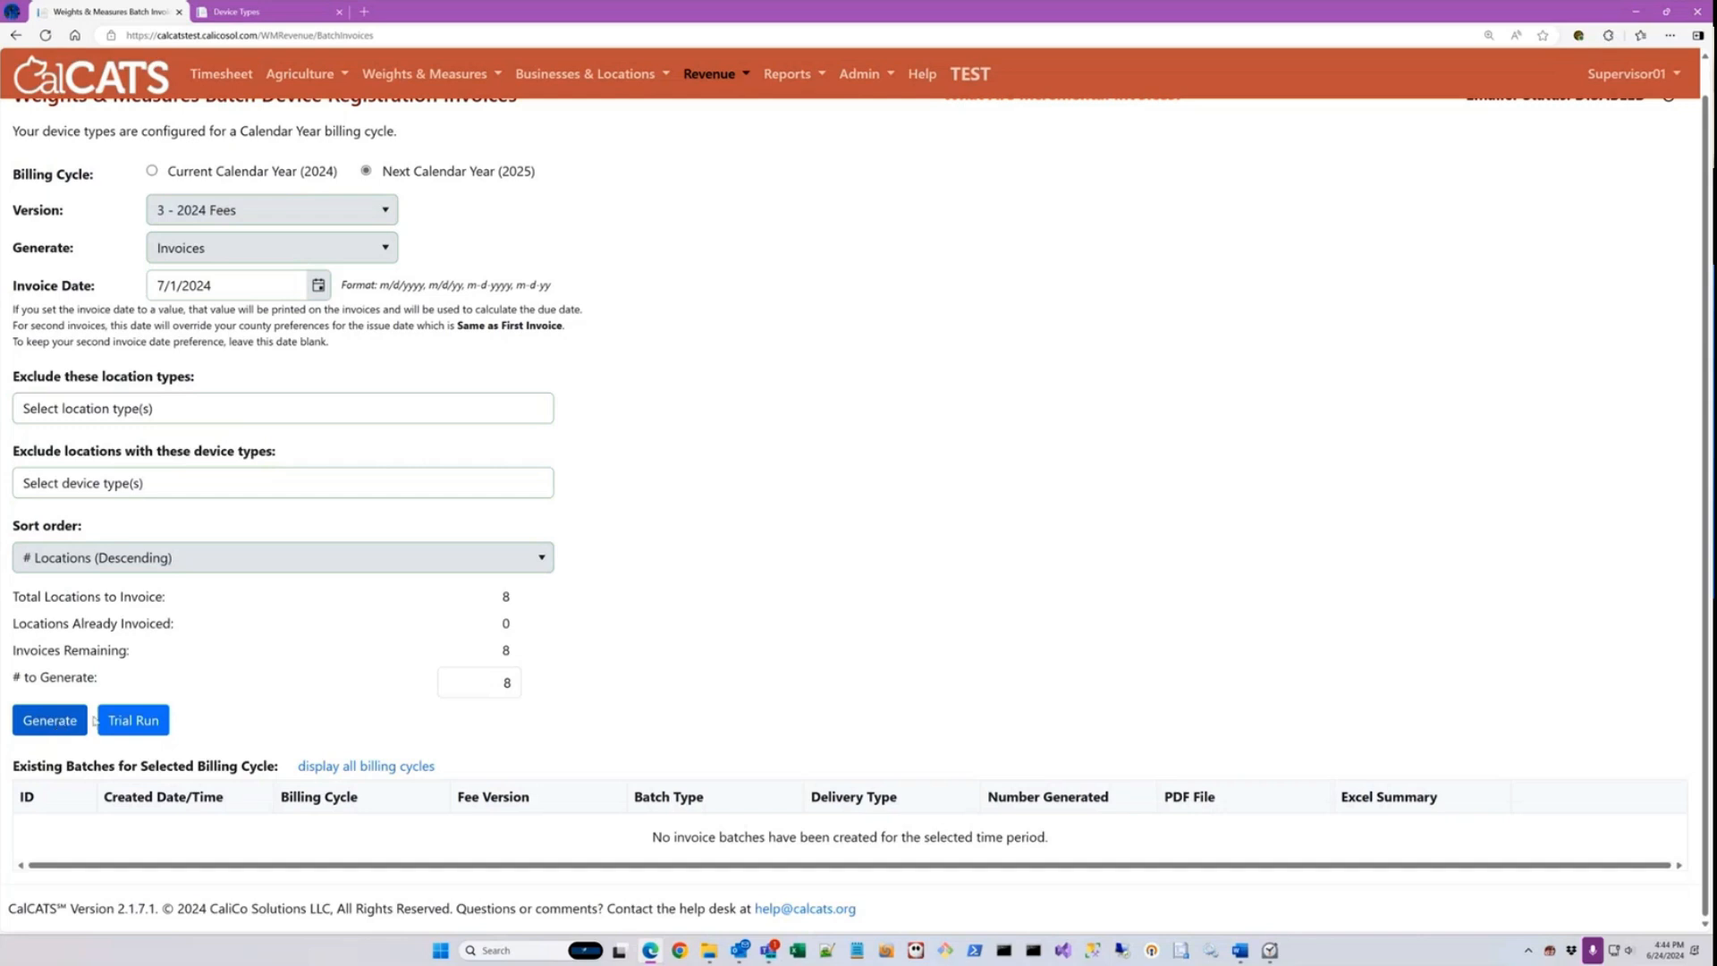
pyautogui.click(141, 722)
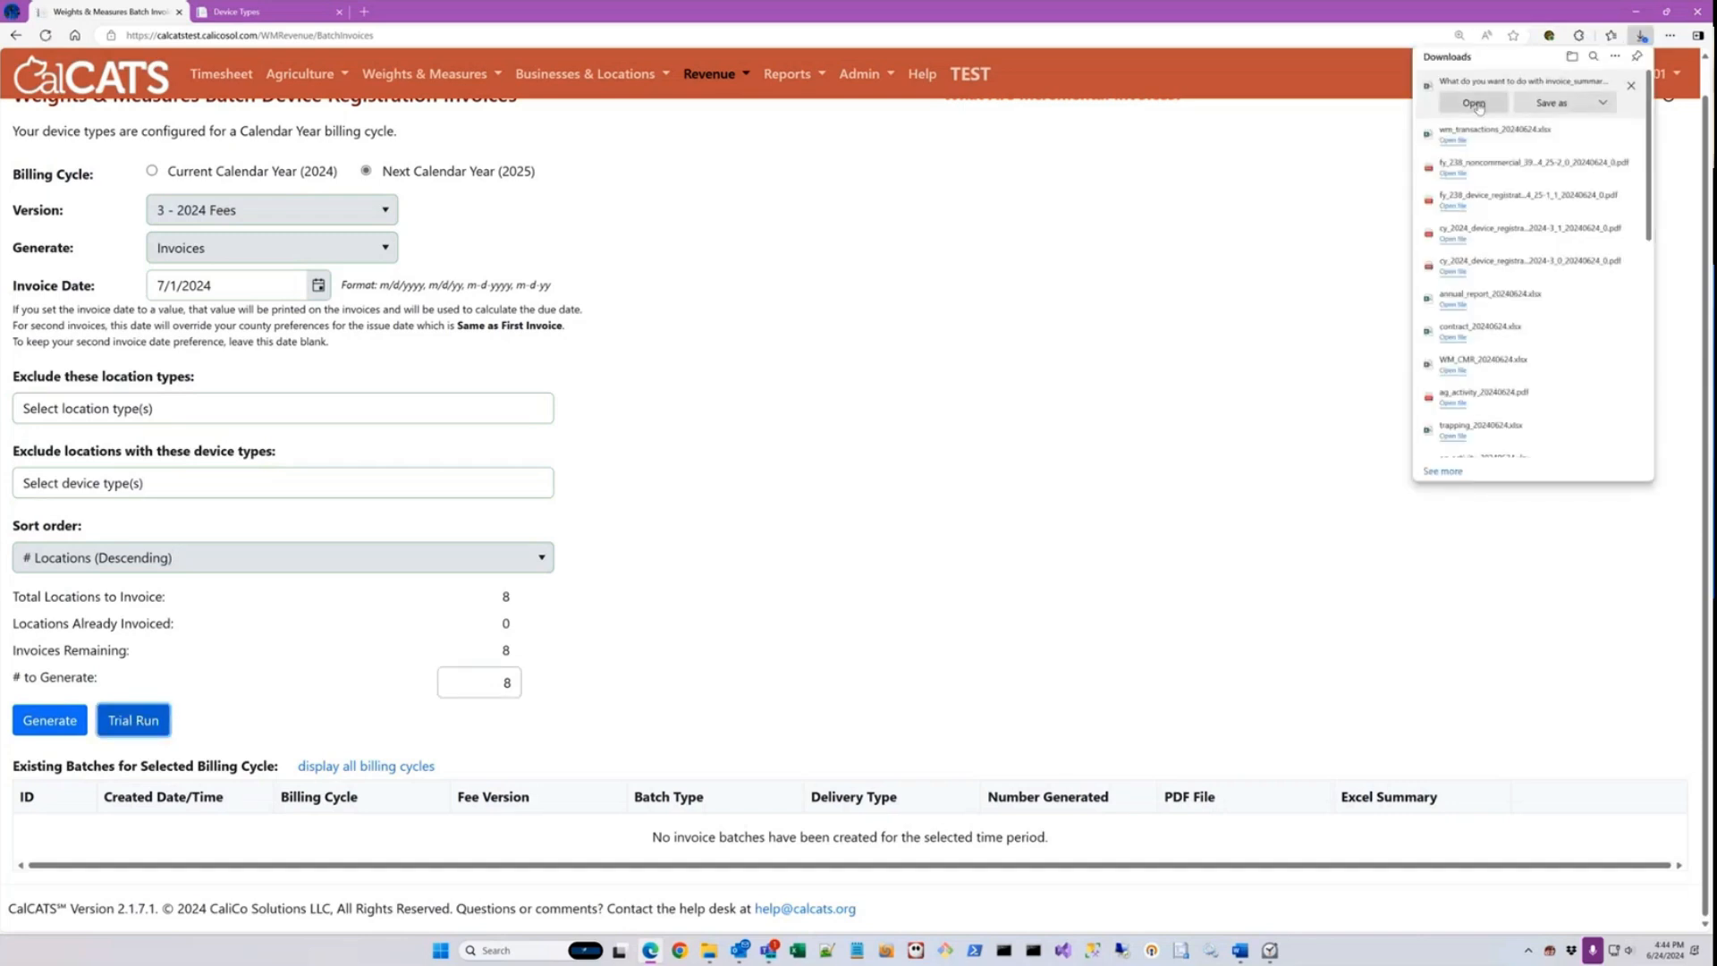
pyautogui.click(1478, 106)
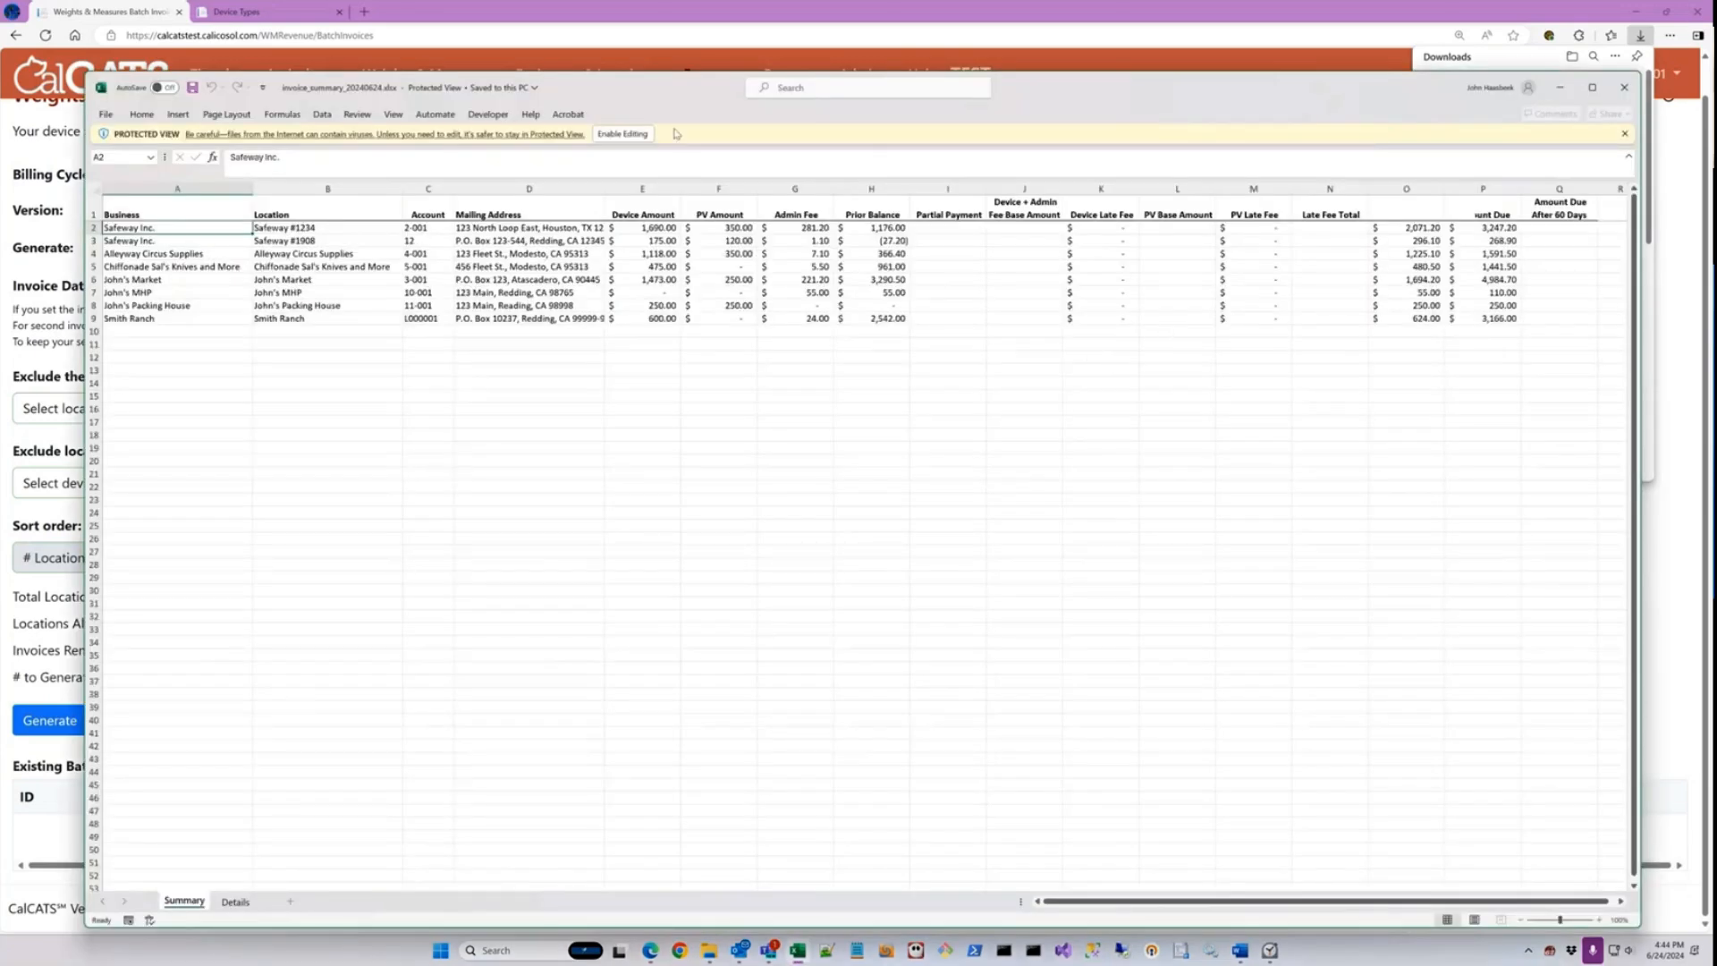
pyautogui.click(640, 134)
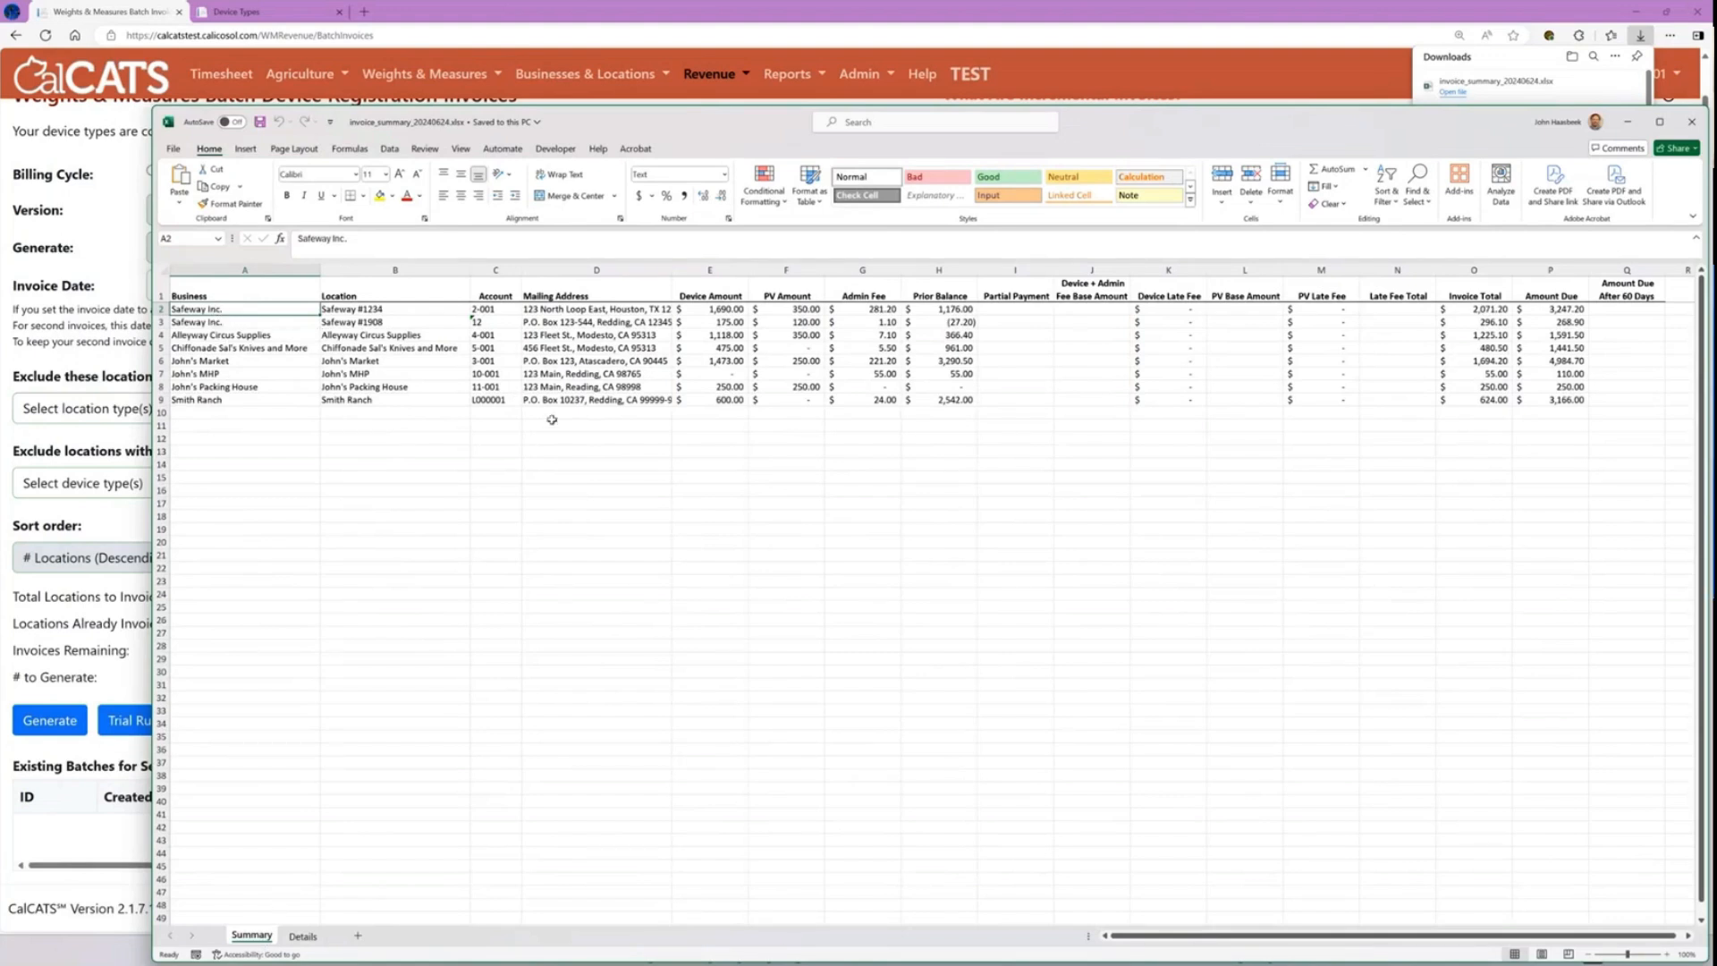
# Step: Examine the first invoice row on the Summary sheet column by column, from Location through Amount Due After 60 Days
pyautogui.press('Right')
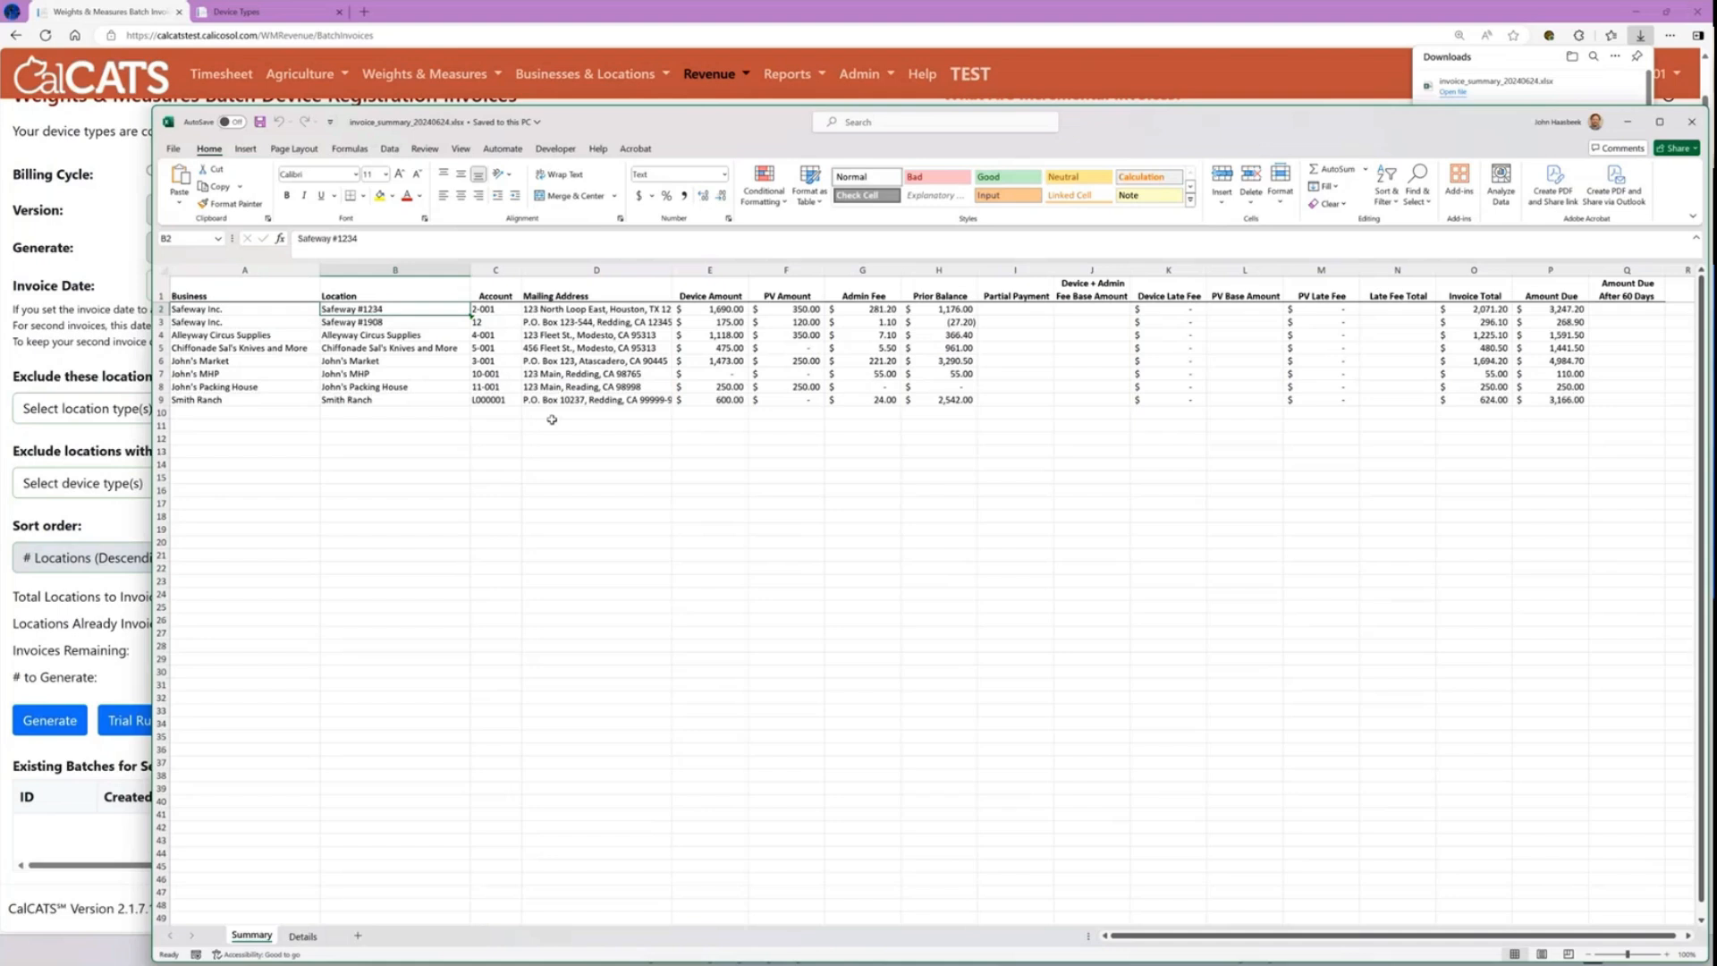
pyautogui.press('Right')
pyautogui.press('Right')
pyautogui.press('Right')
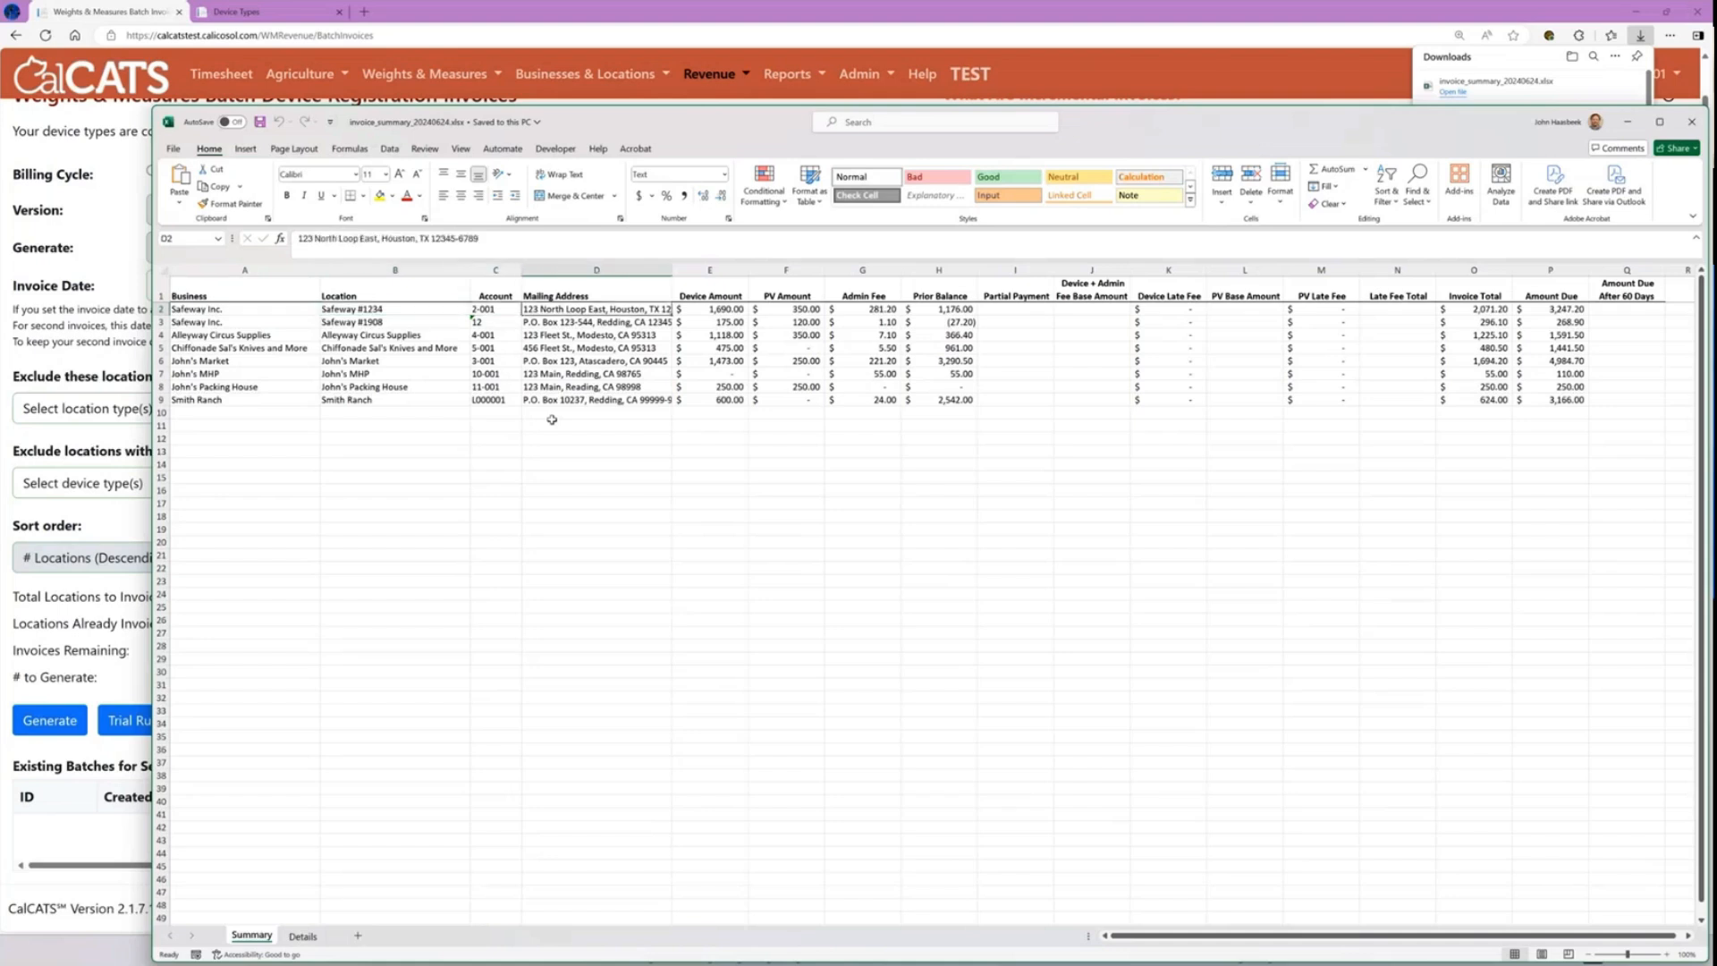
pyautogui.press('Right')
pyautogui.press('Right')
pyautogui.press('Right')
pyautogui.press('Right')
pyautogui.press('Right')
pyautogui.press('Right')
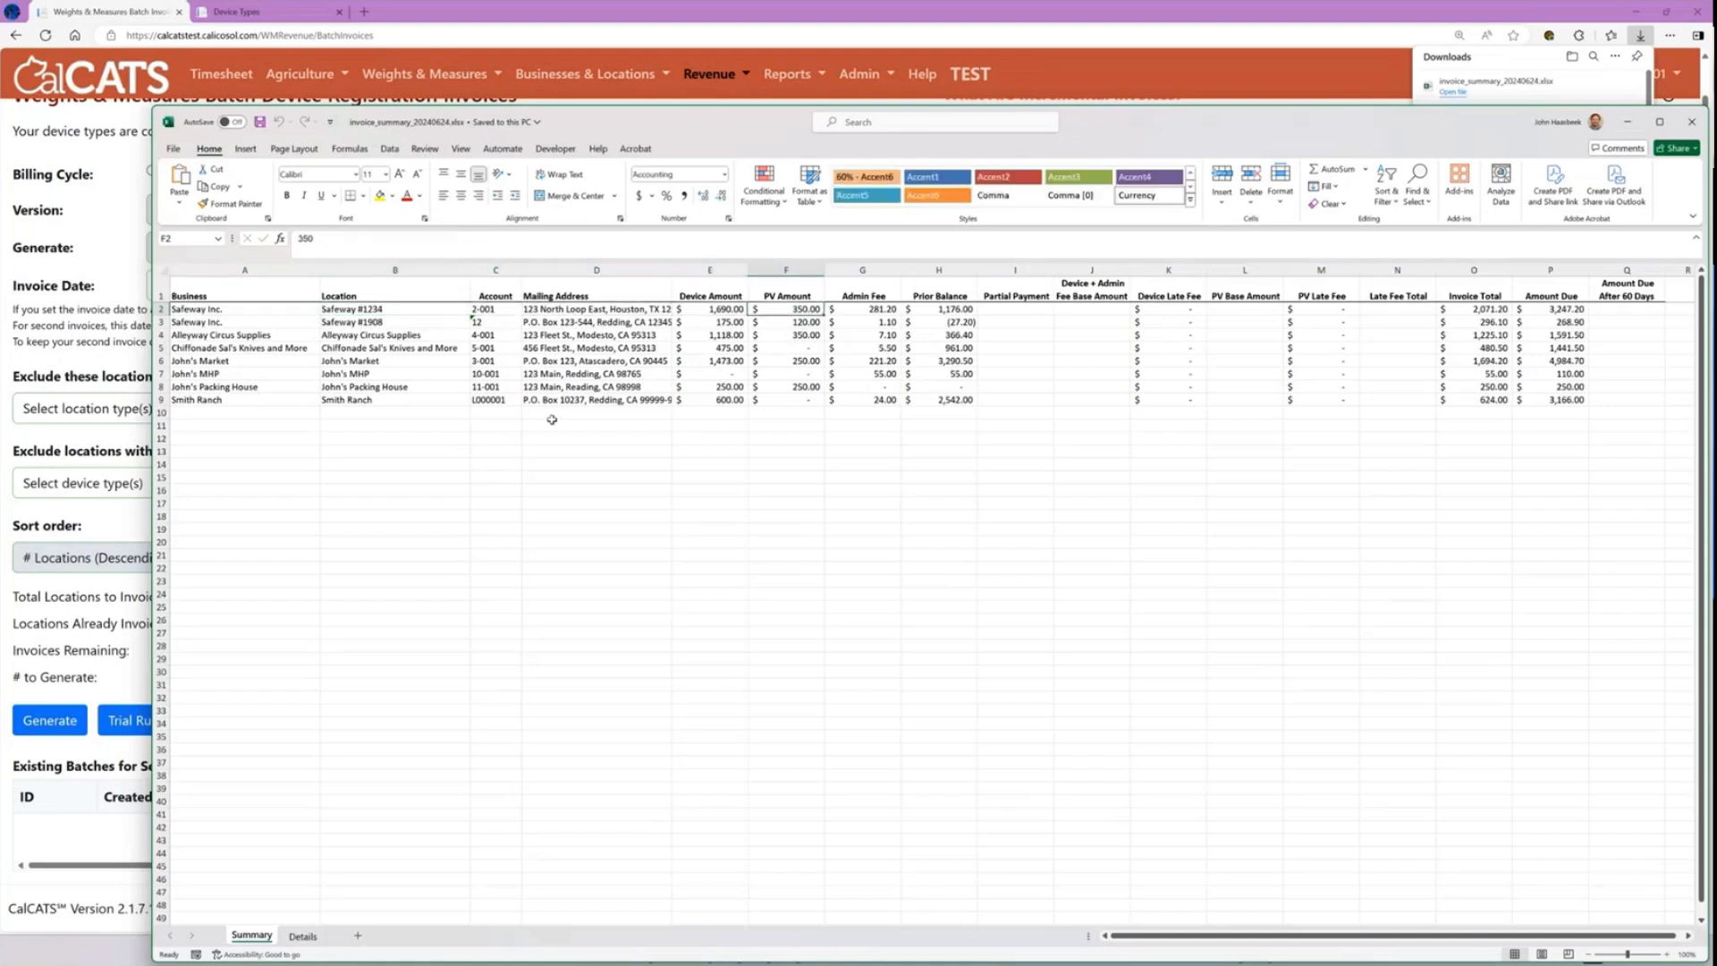
pyautogui.press('Right')
pyautogui.press('Right')
pyautogui.press('Right')
pyautogui.press('Right')
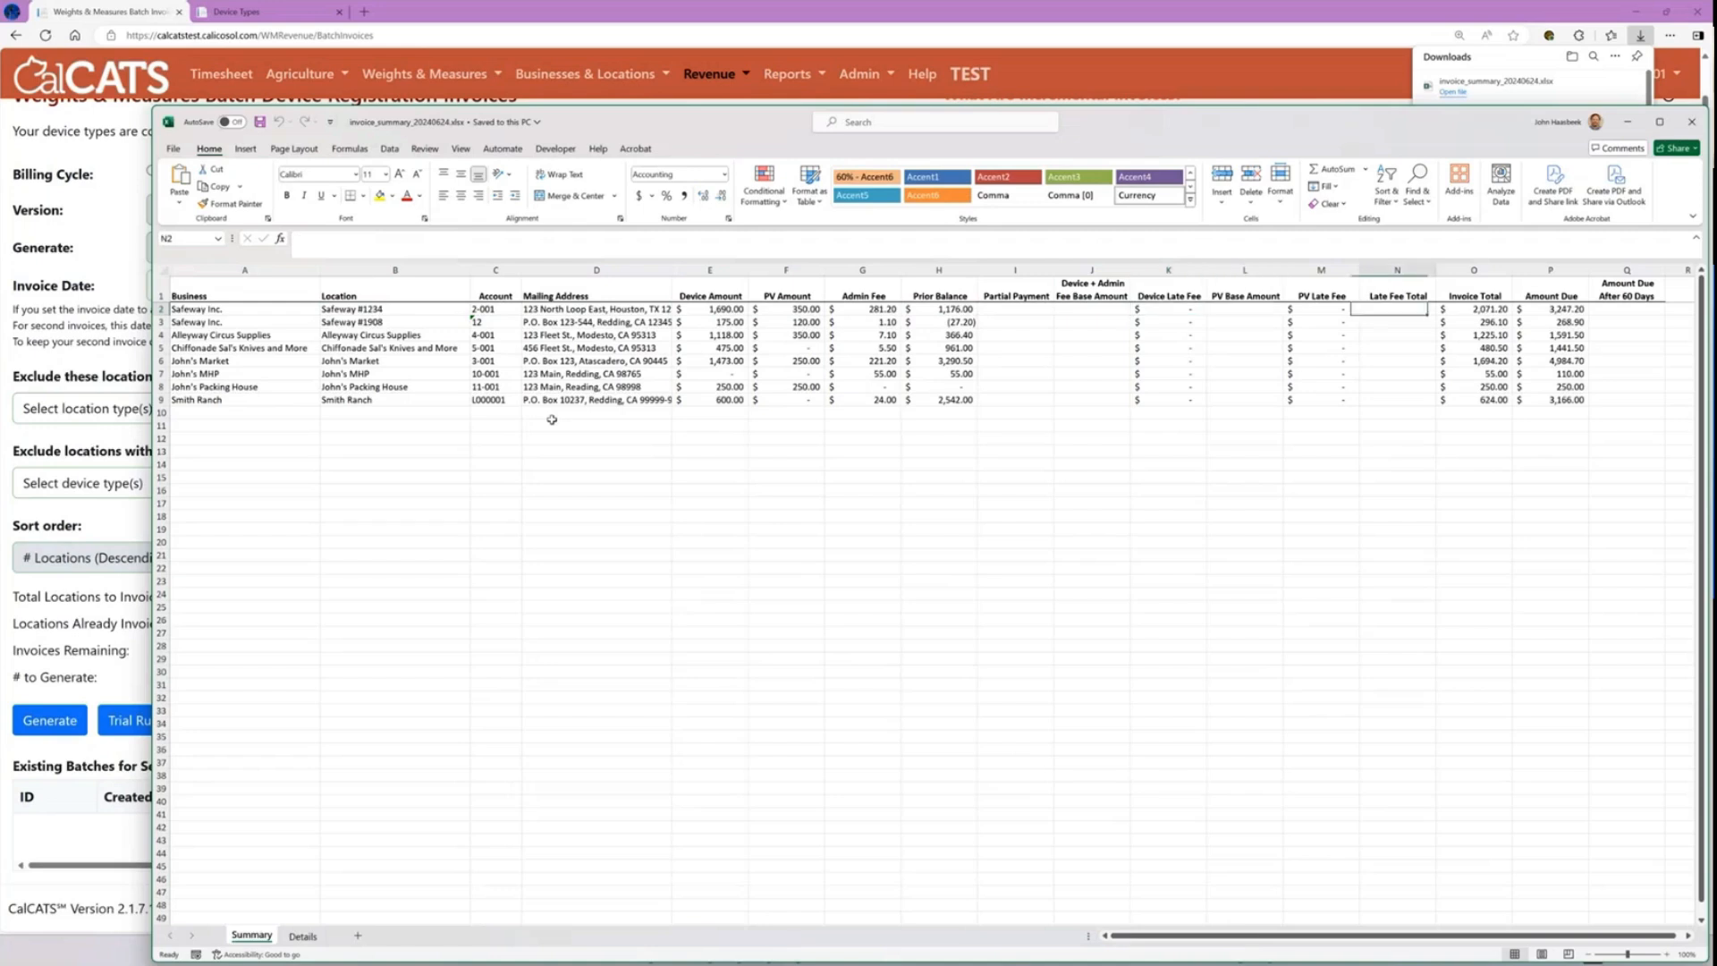
pyautogui.press('Right')
pyautogui.press('Right')
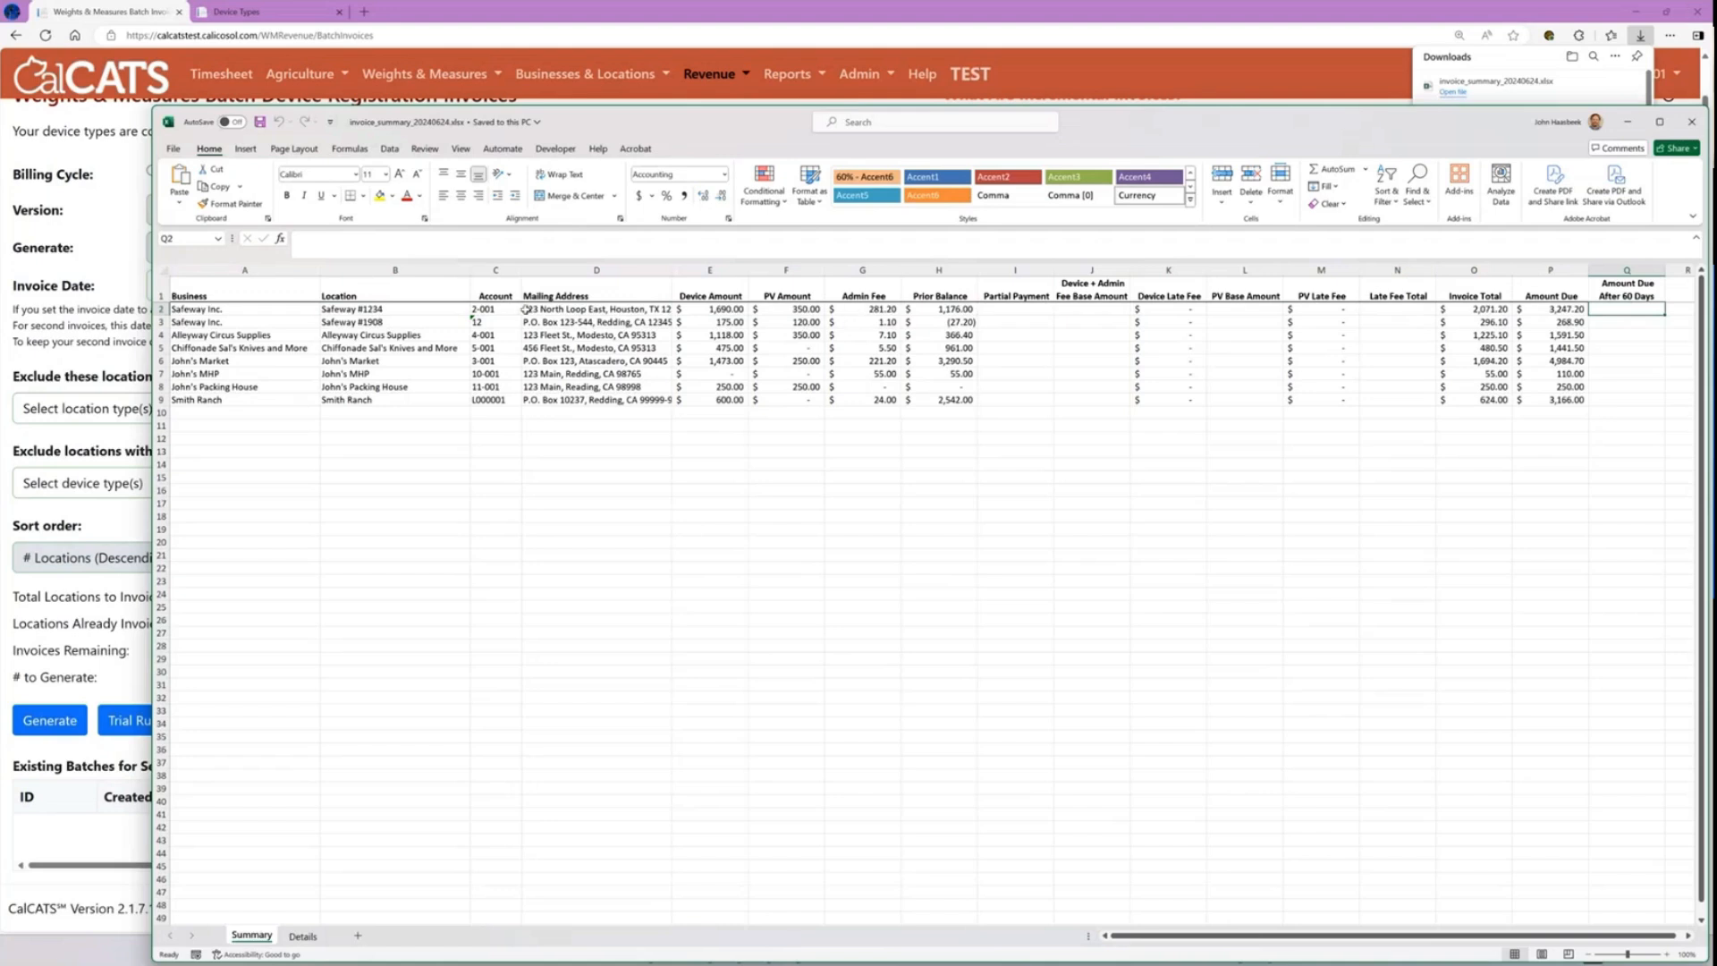
# Step: Examine the Safeway #1234 device rows on the Details sheet across all columns through Device Fees Total, and close the workbook
pyautogui.click(361, 315)
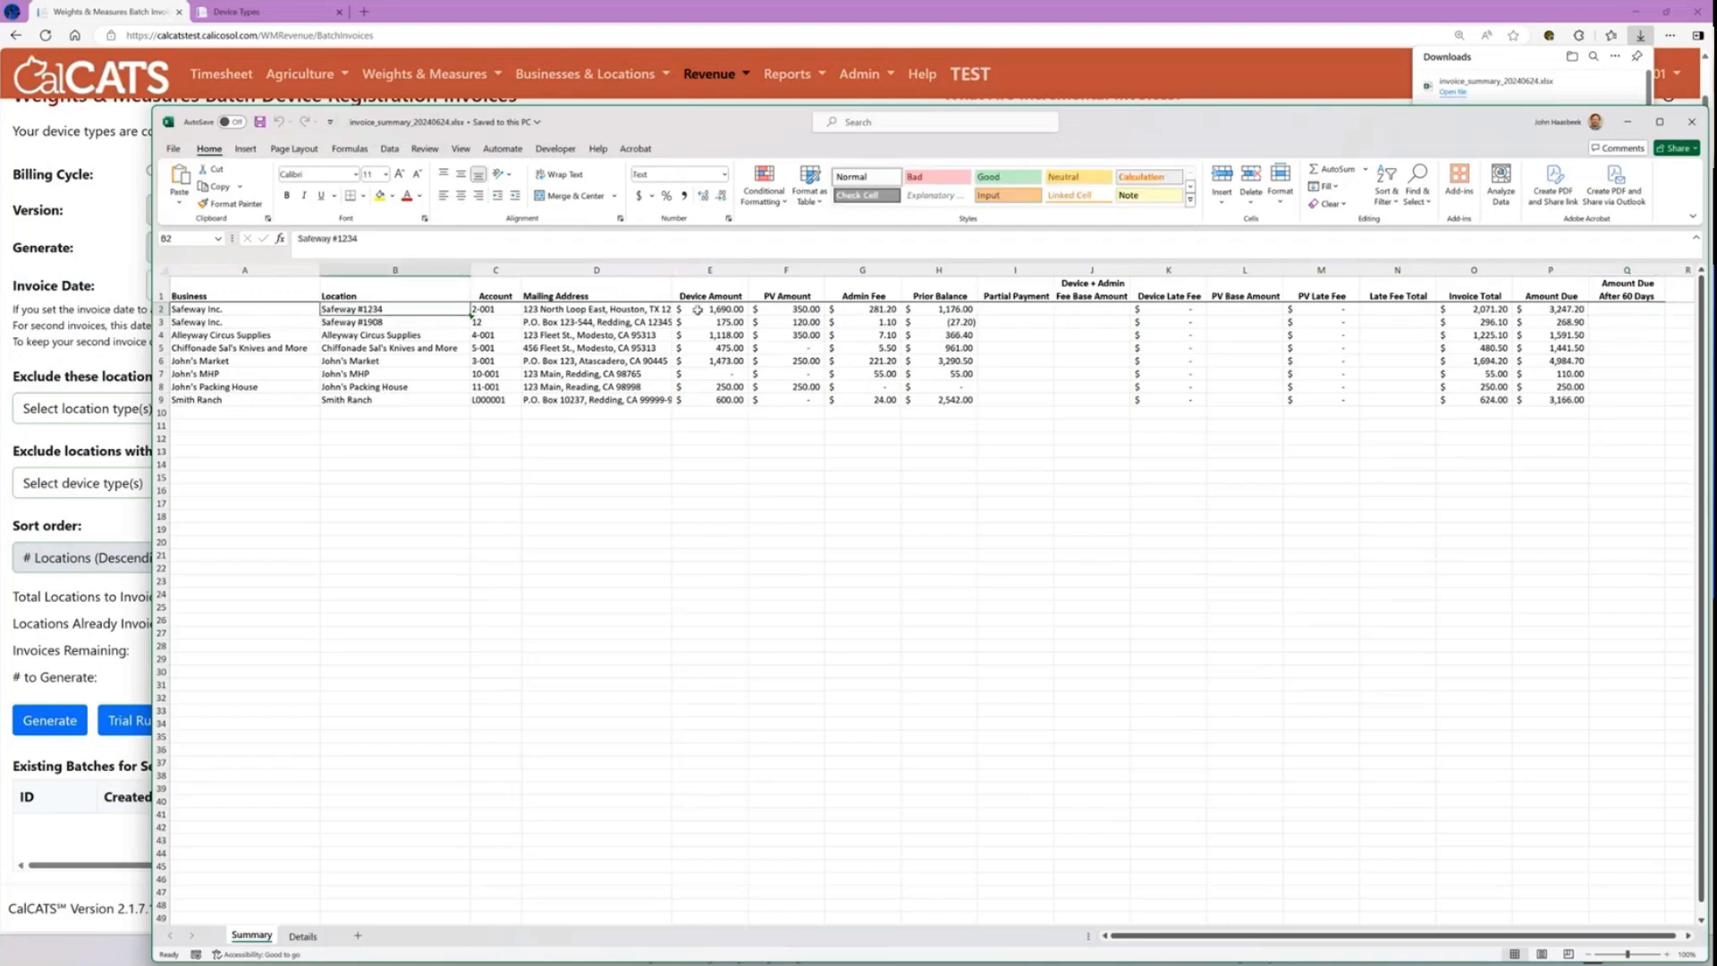
pyautogui.click(303, 936)
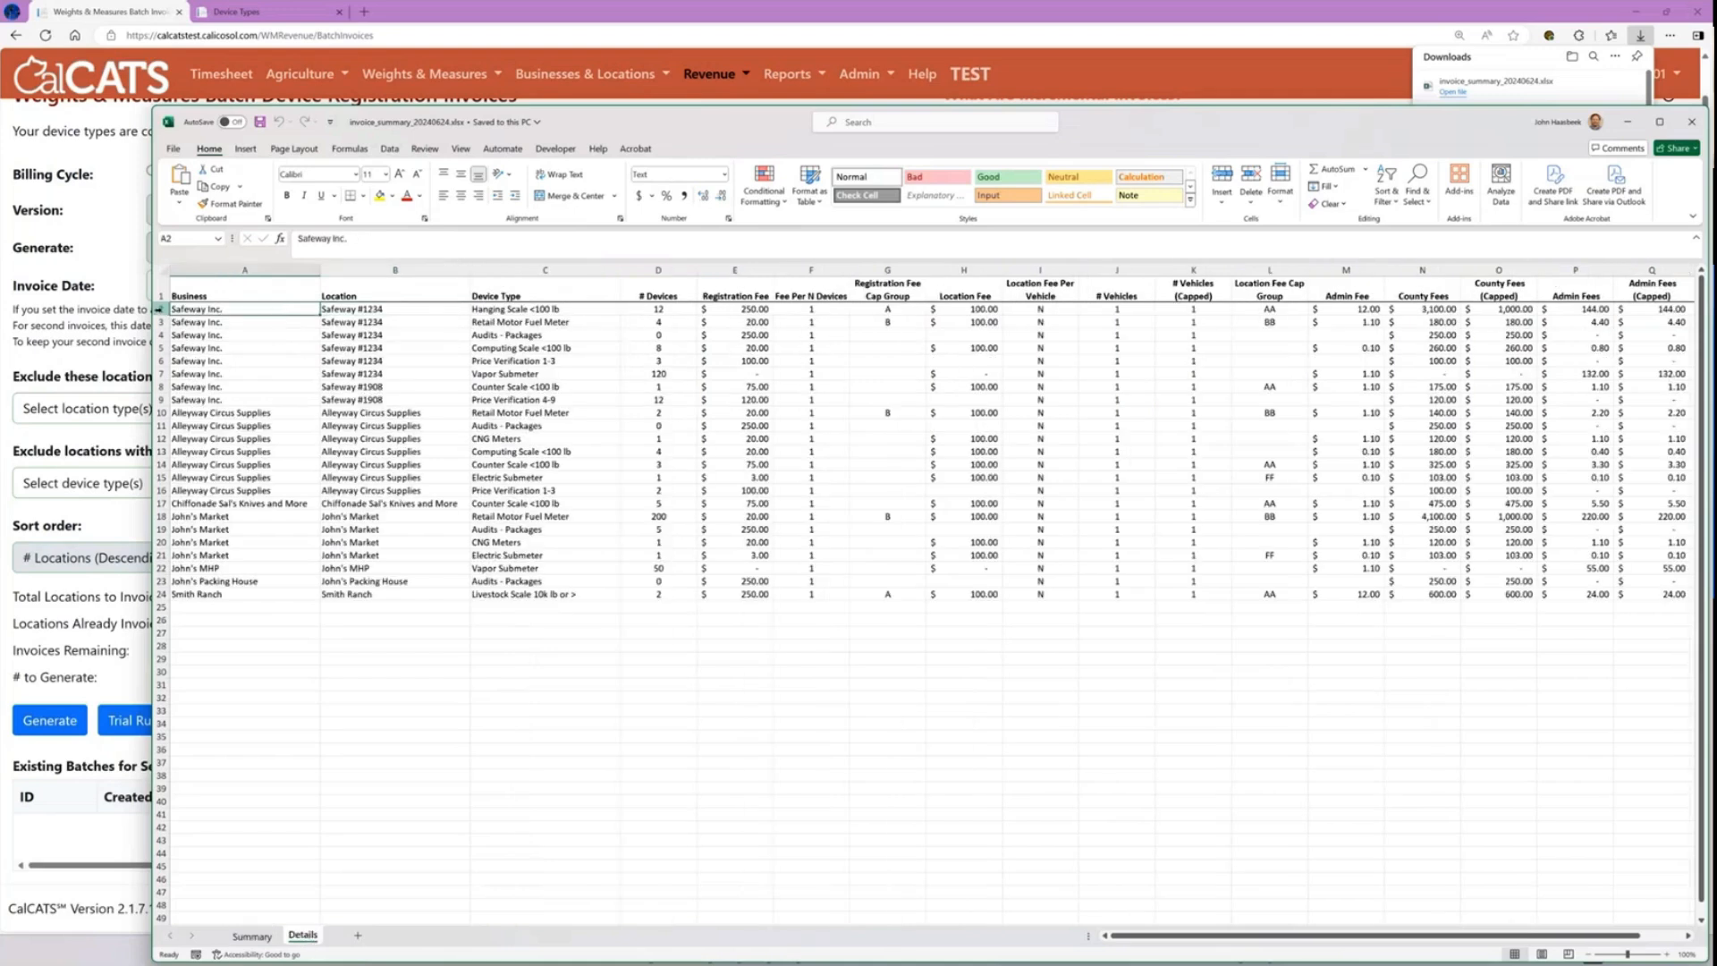
pyautogui.moveTo(162, 309); pyautogui.dragTo(162, 374)
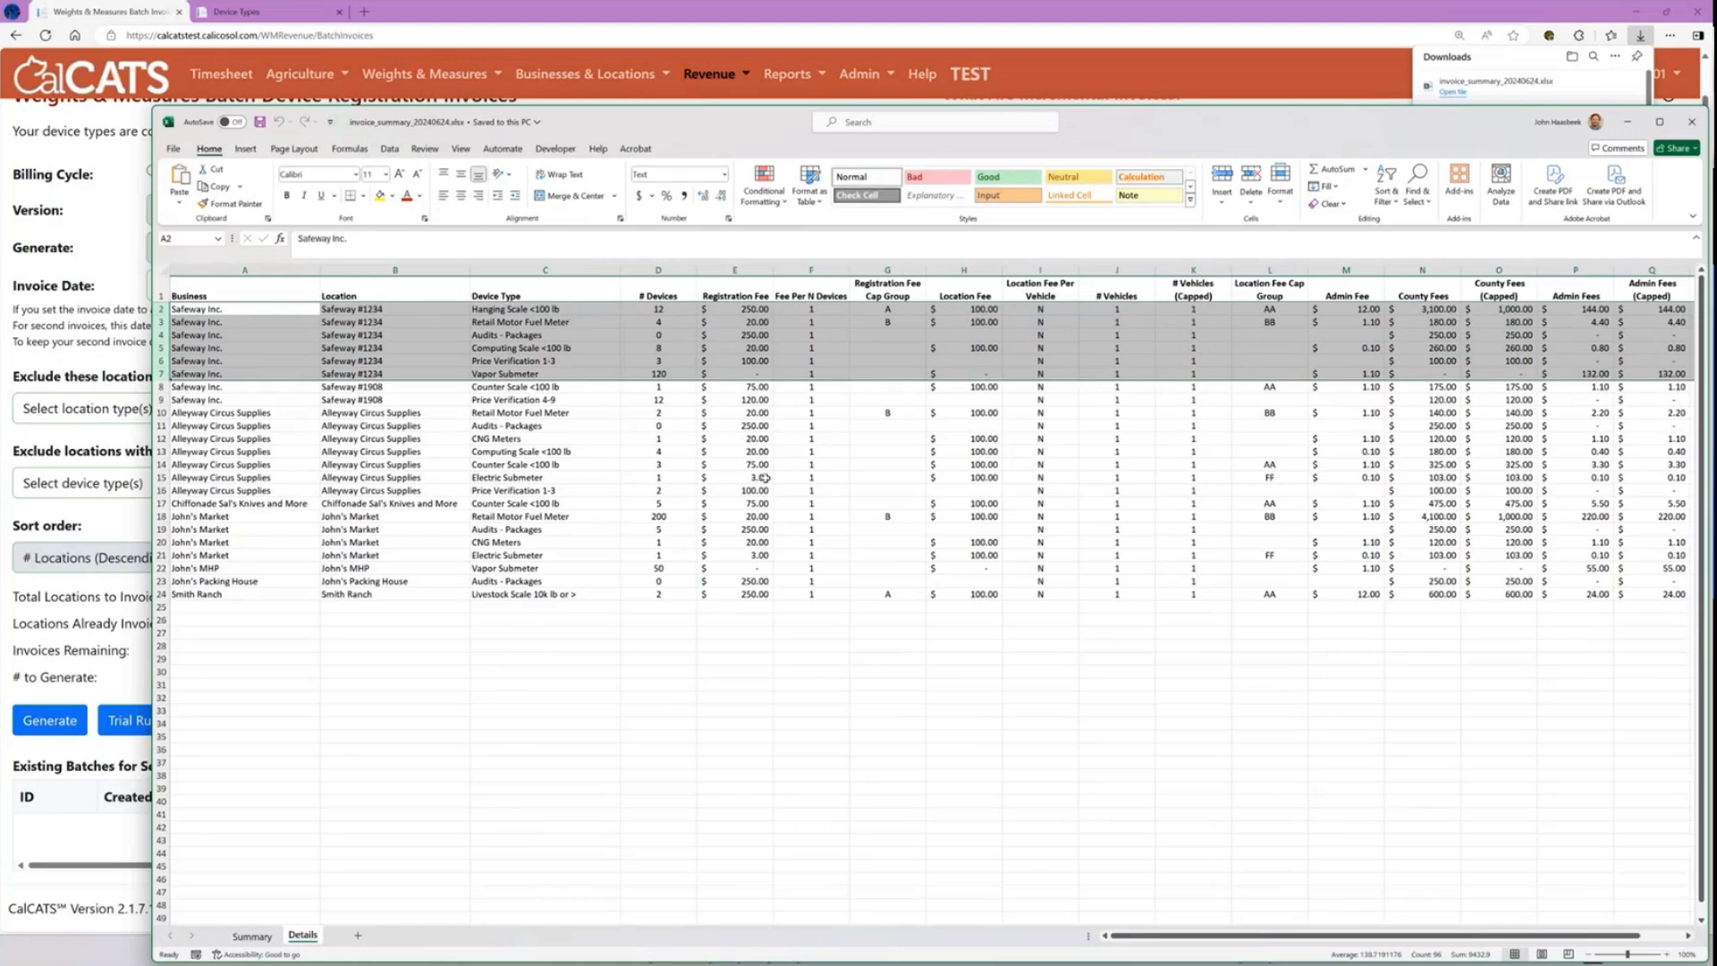
pyautogui.click(1639, 955)
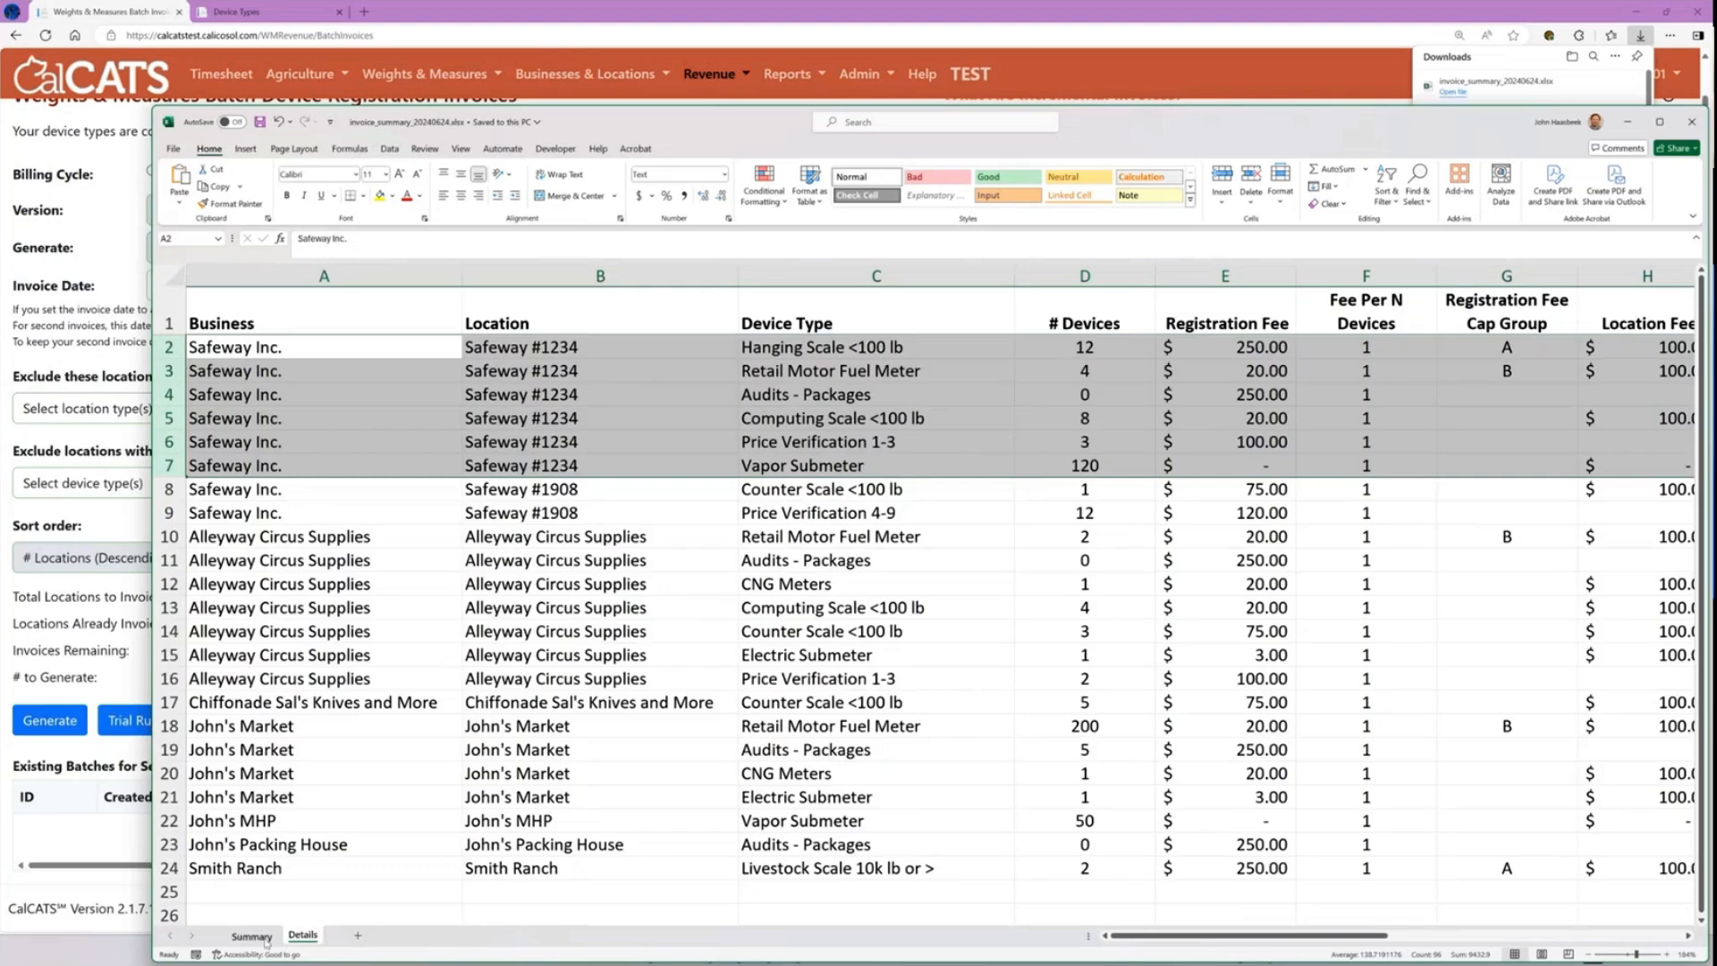
pyautogui.moveTo(1163, 939); pyautogui.dragTo(1350, 944)
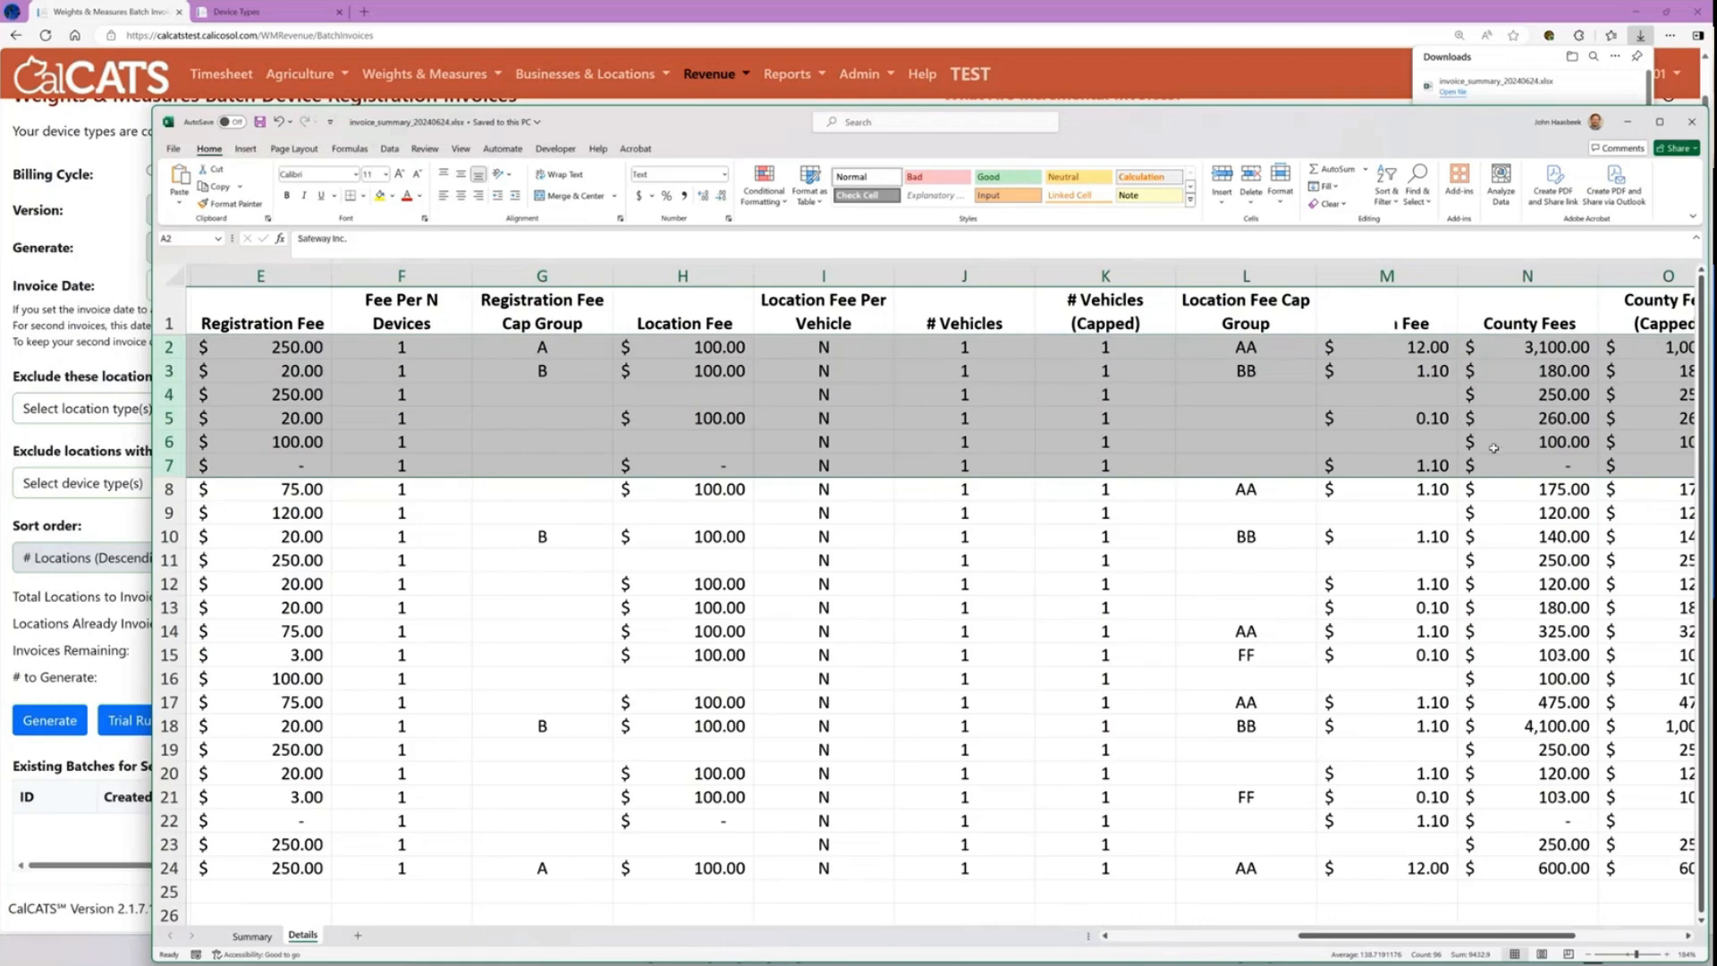
pyautogui.moveTo(1510, 941); pyautogui.dragTo(1626, 941)
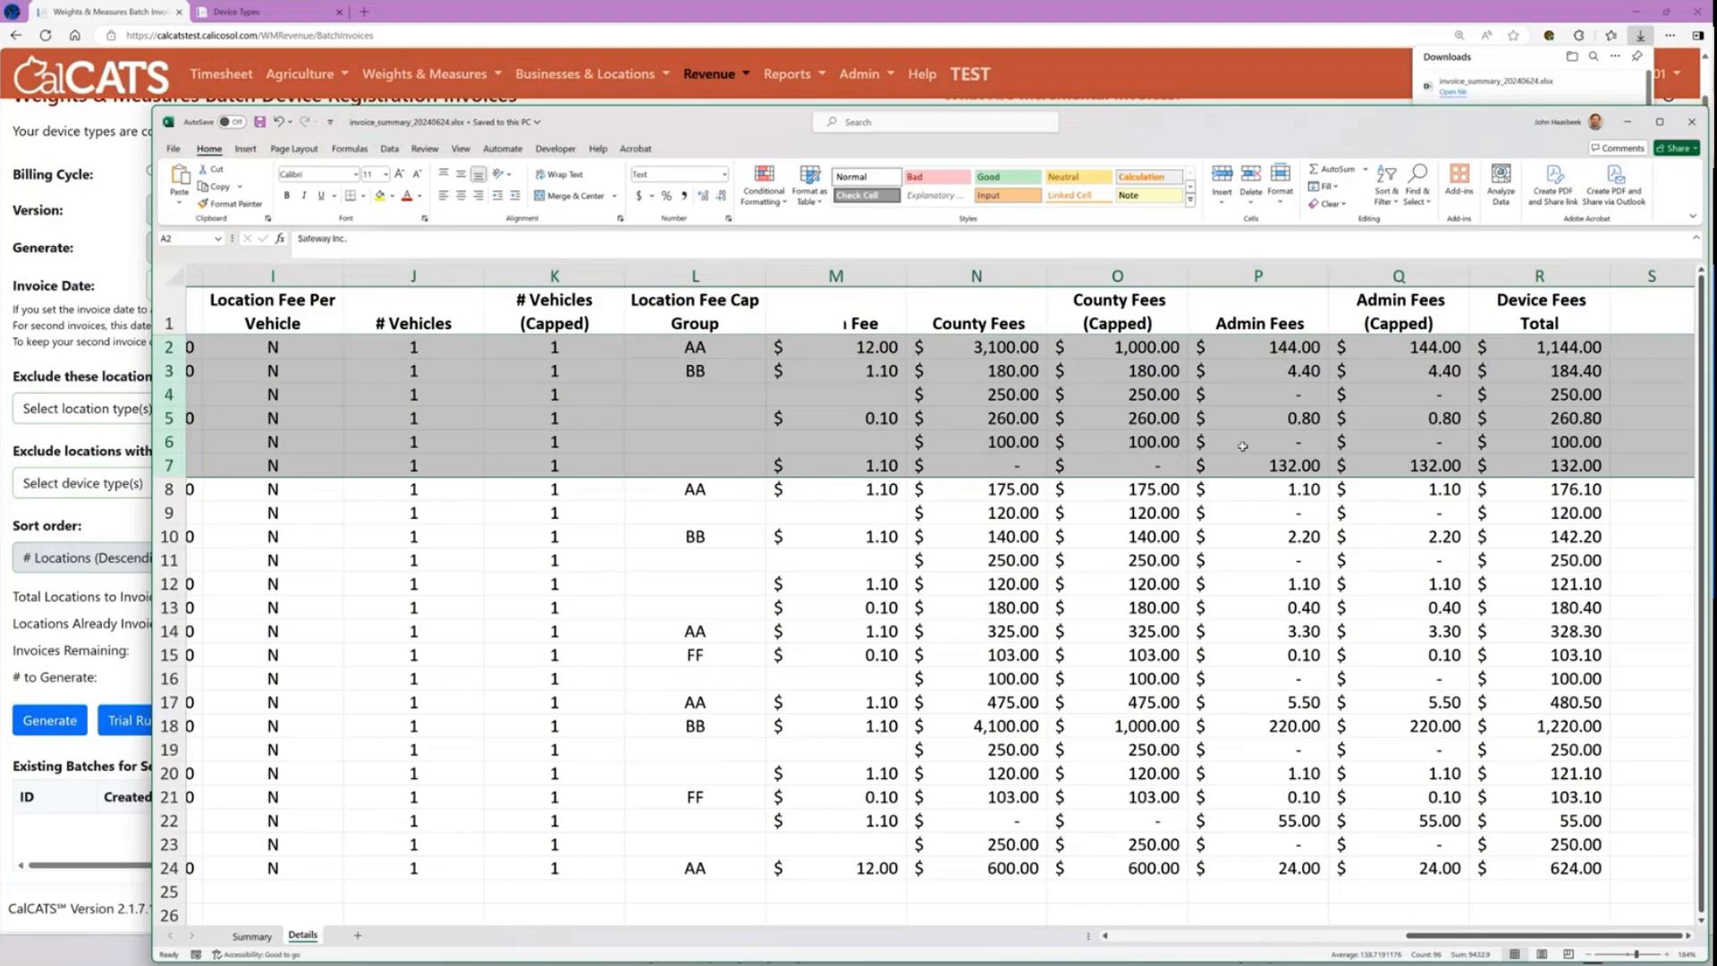
pyautogui.click(1691, 126)
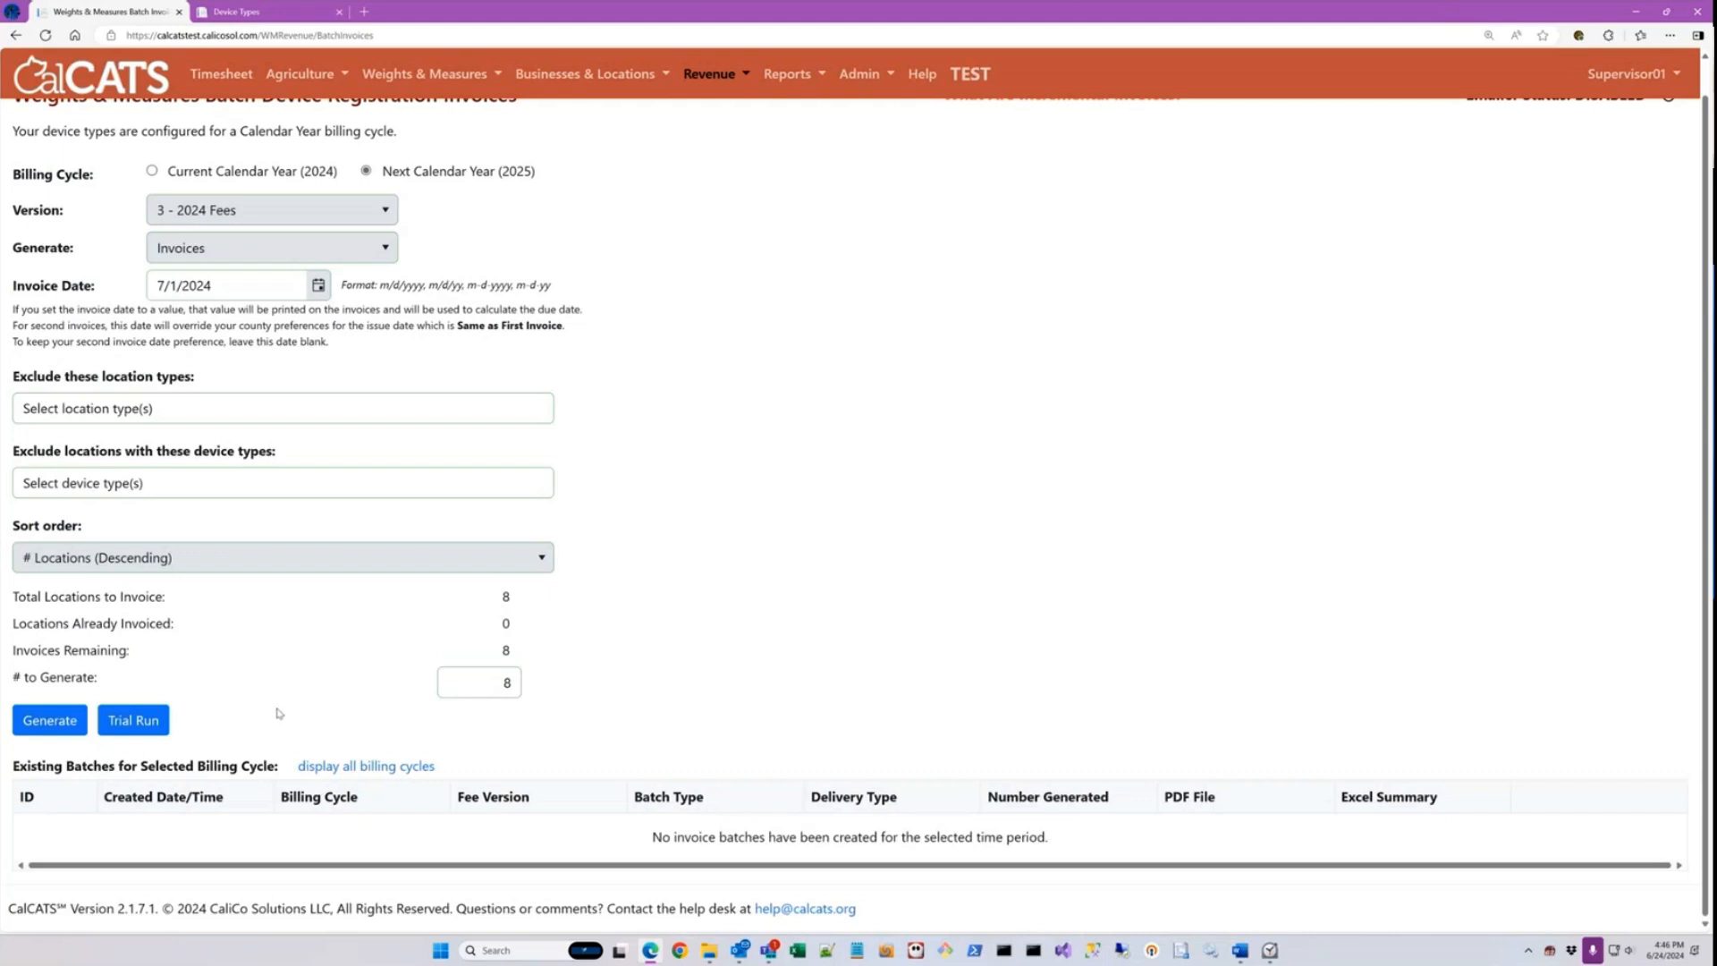
# Step: Generate the calendar year 2025 invoice batch and check its total, already invoiced and remaining location counts
pyautogui.click(65, 731)
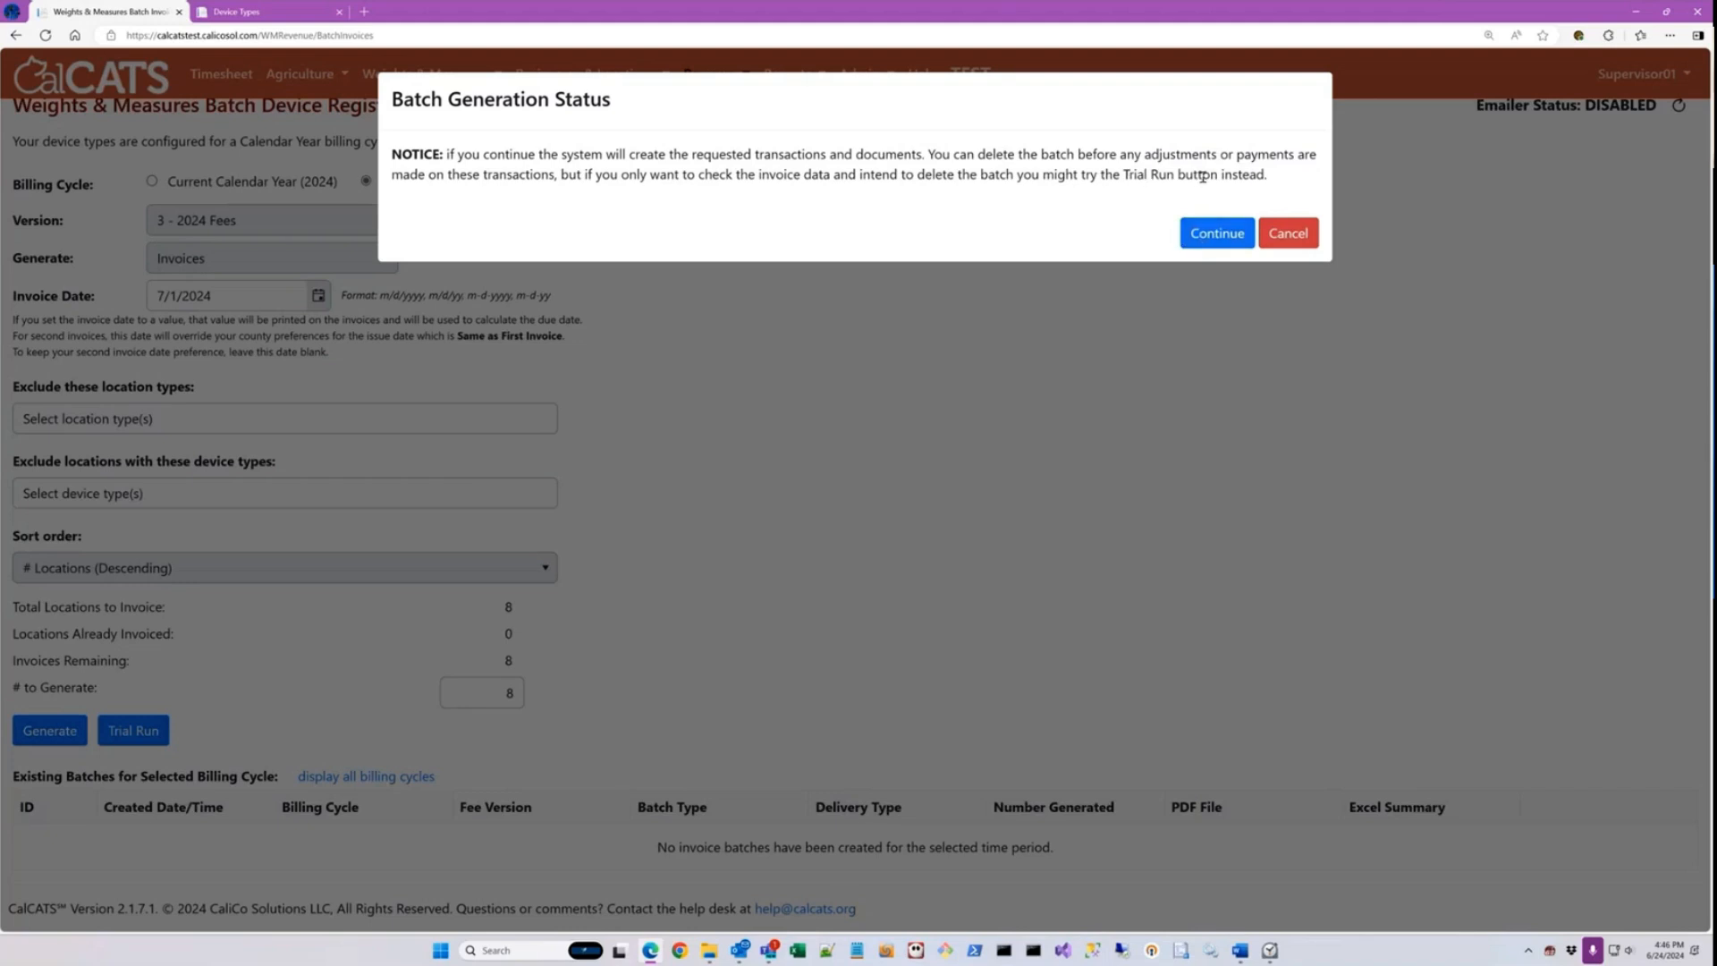
pyautogui.click(1218, 233)
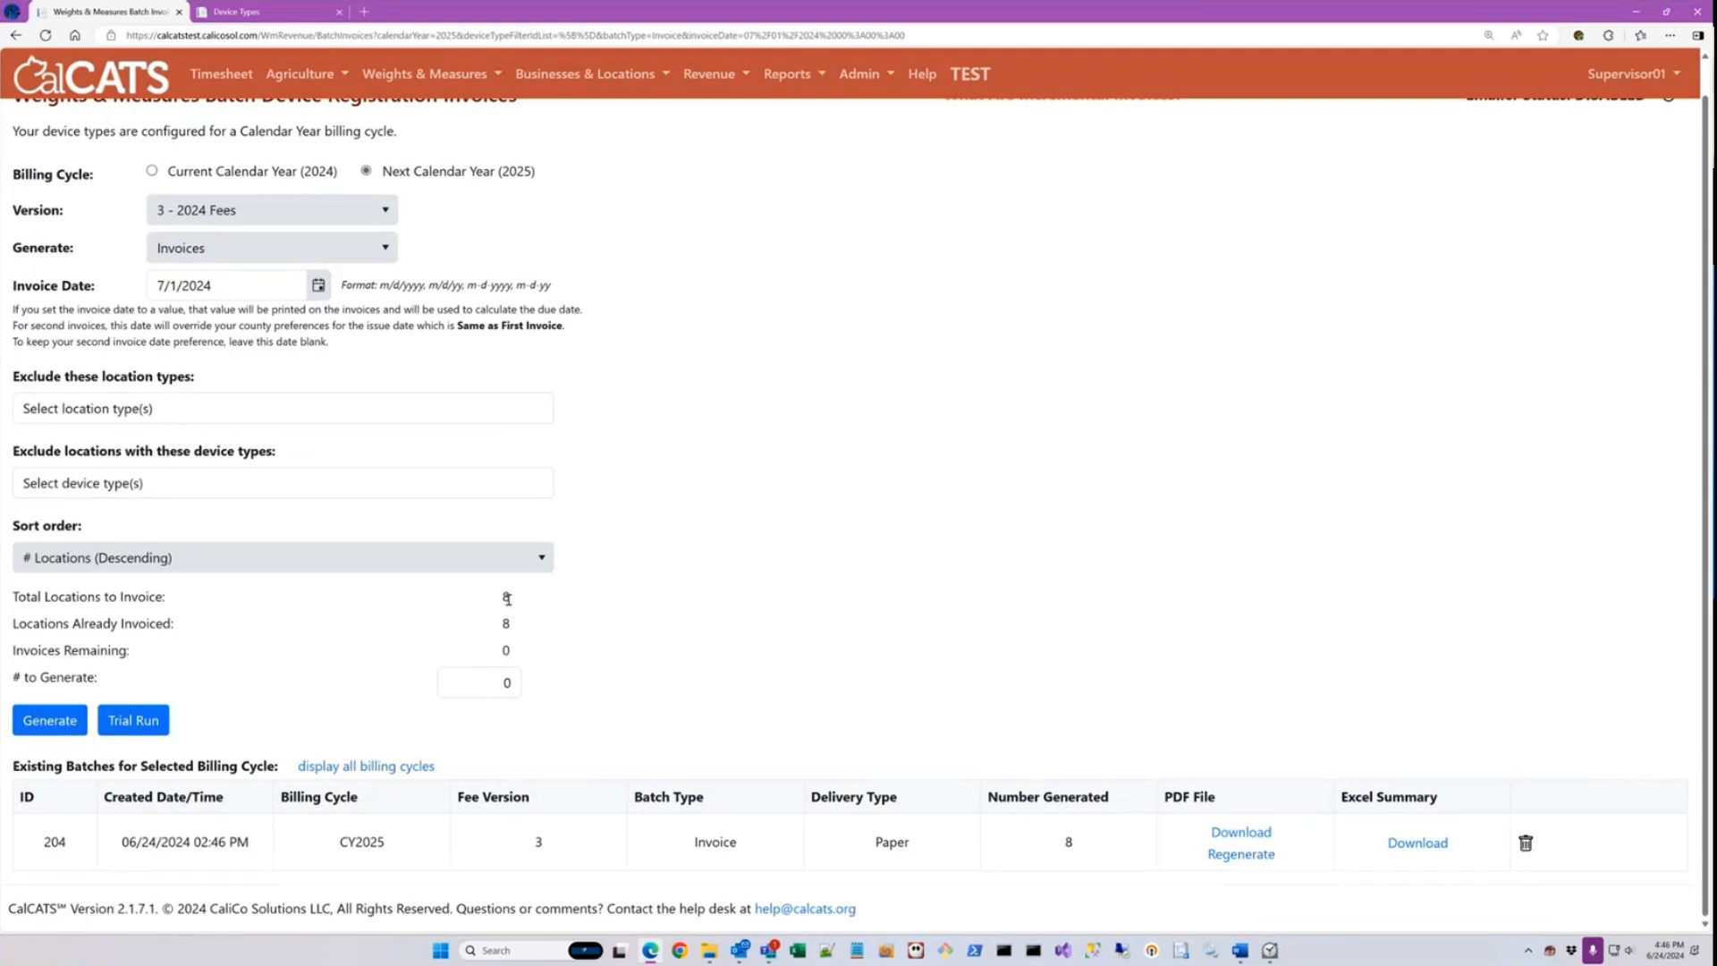
pyautogui.doubleClick(507, 597)
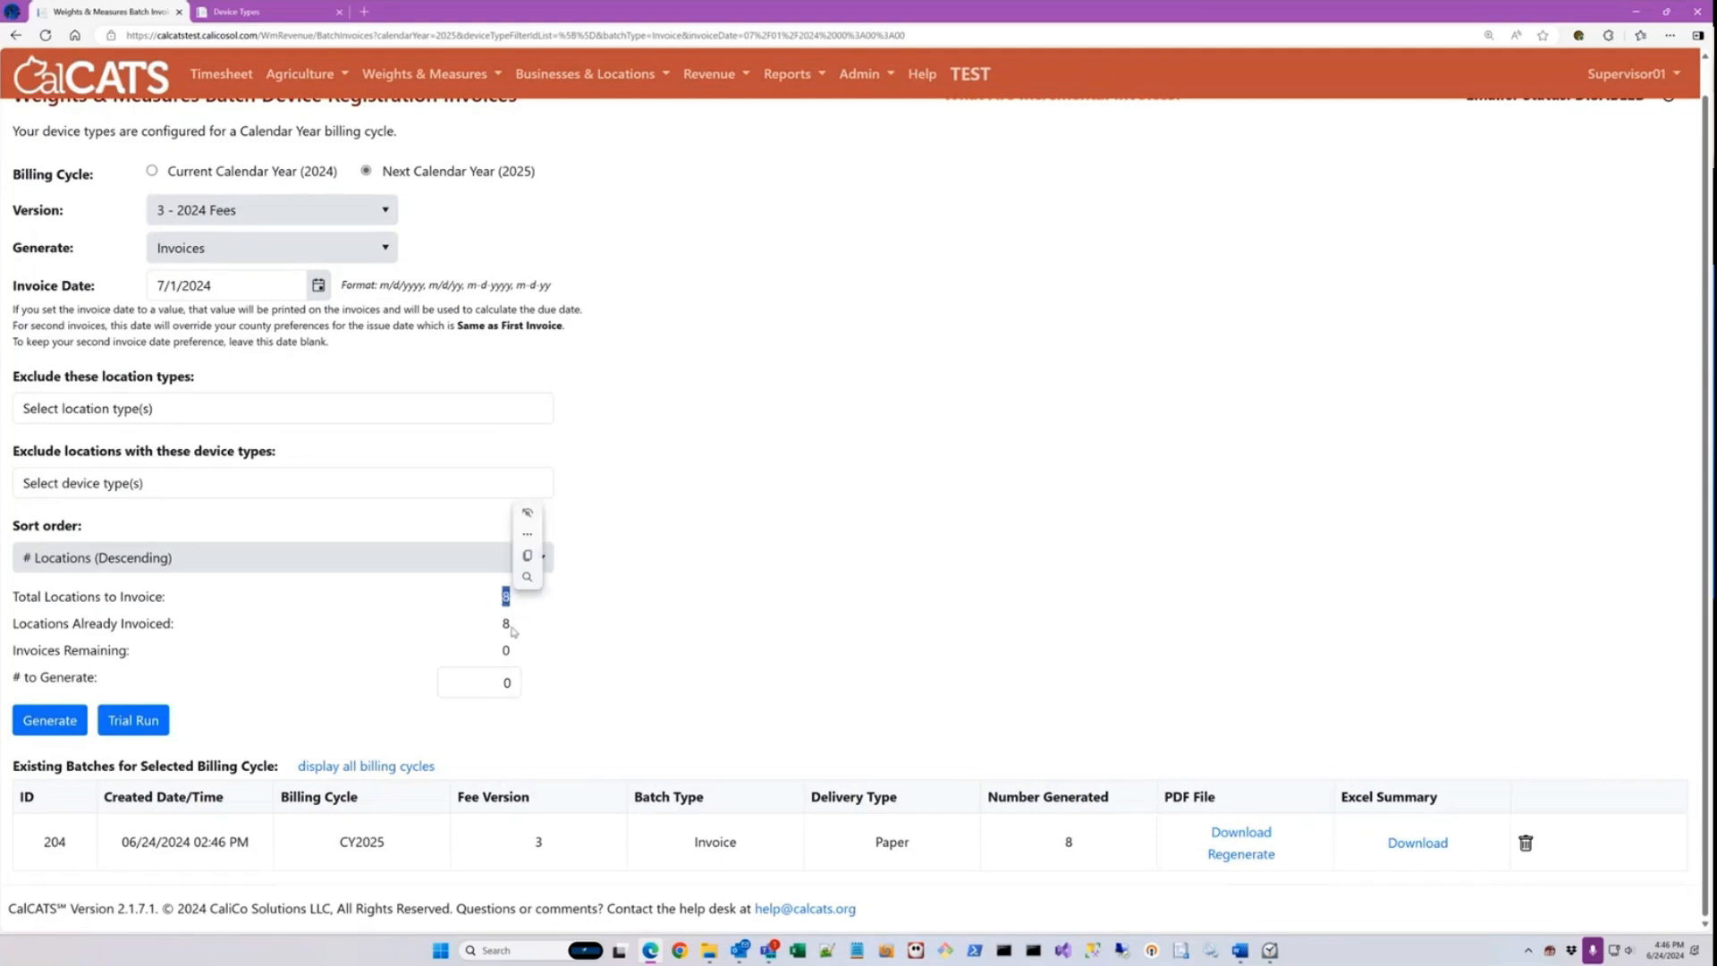
pyautogui.doubleClick(508, 624)
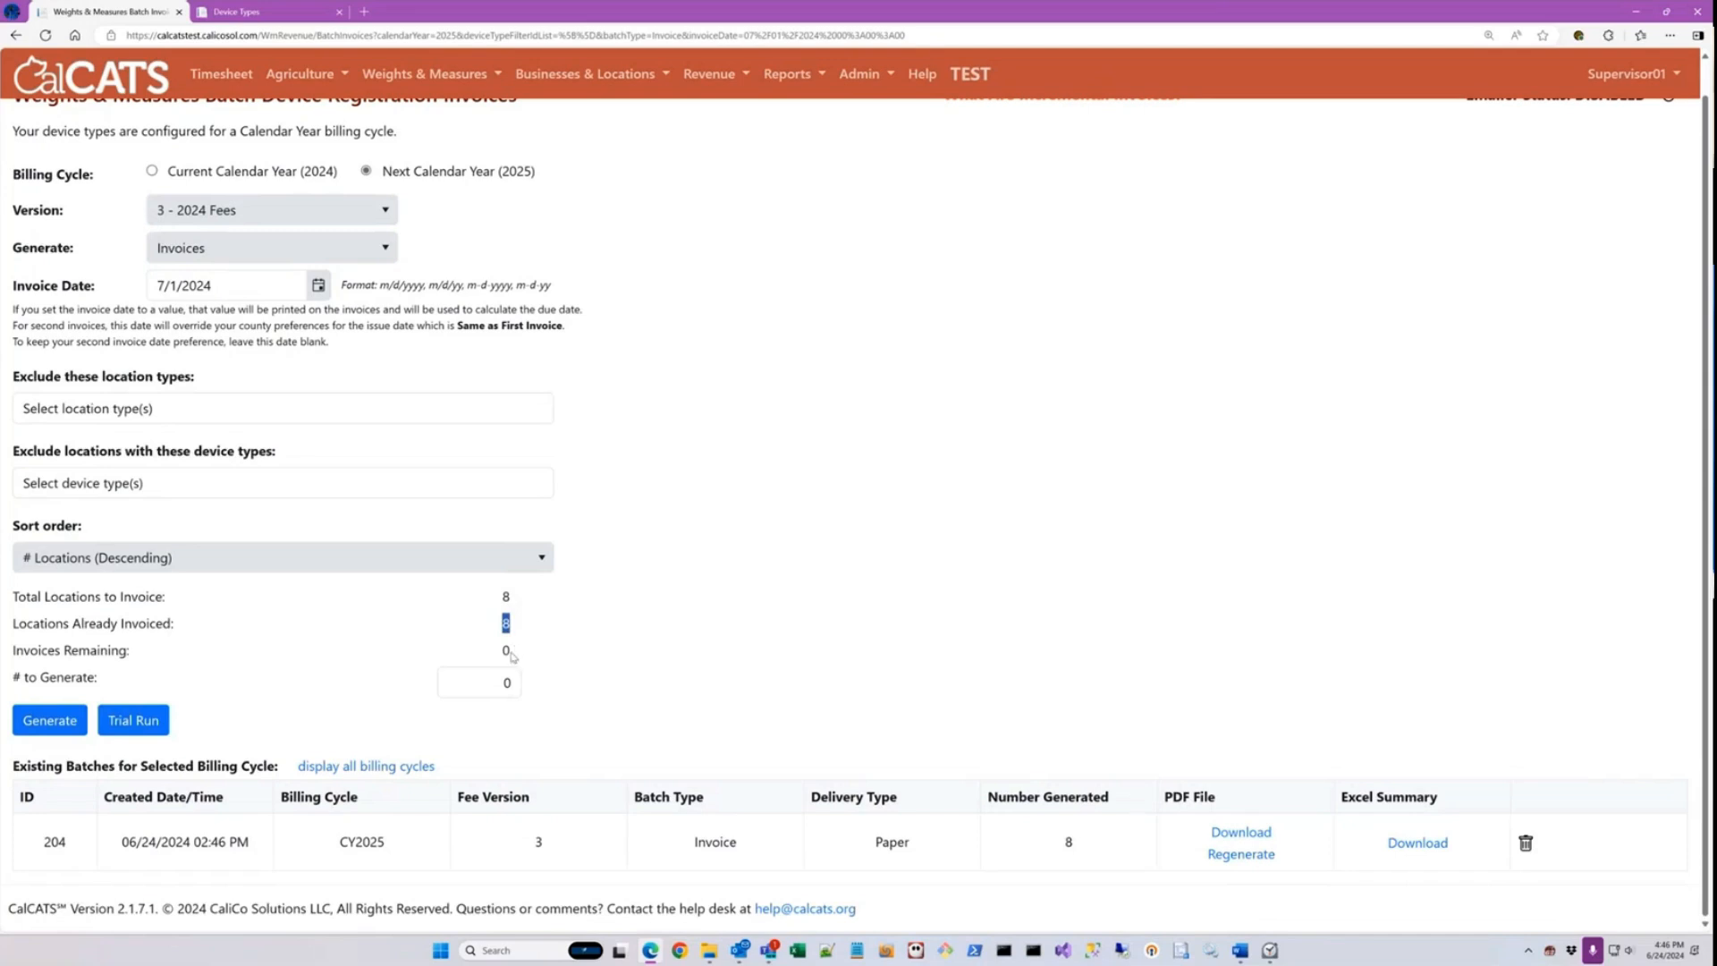
pyautogui.click(515, 658)
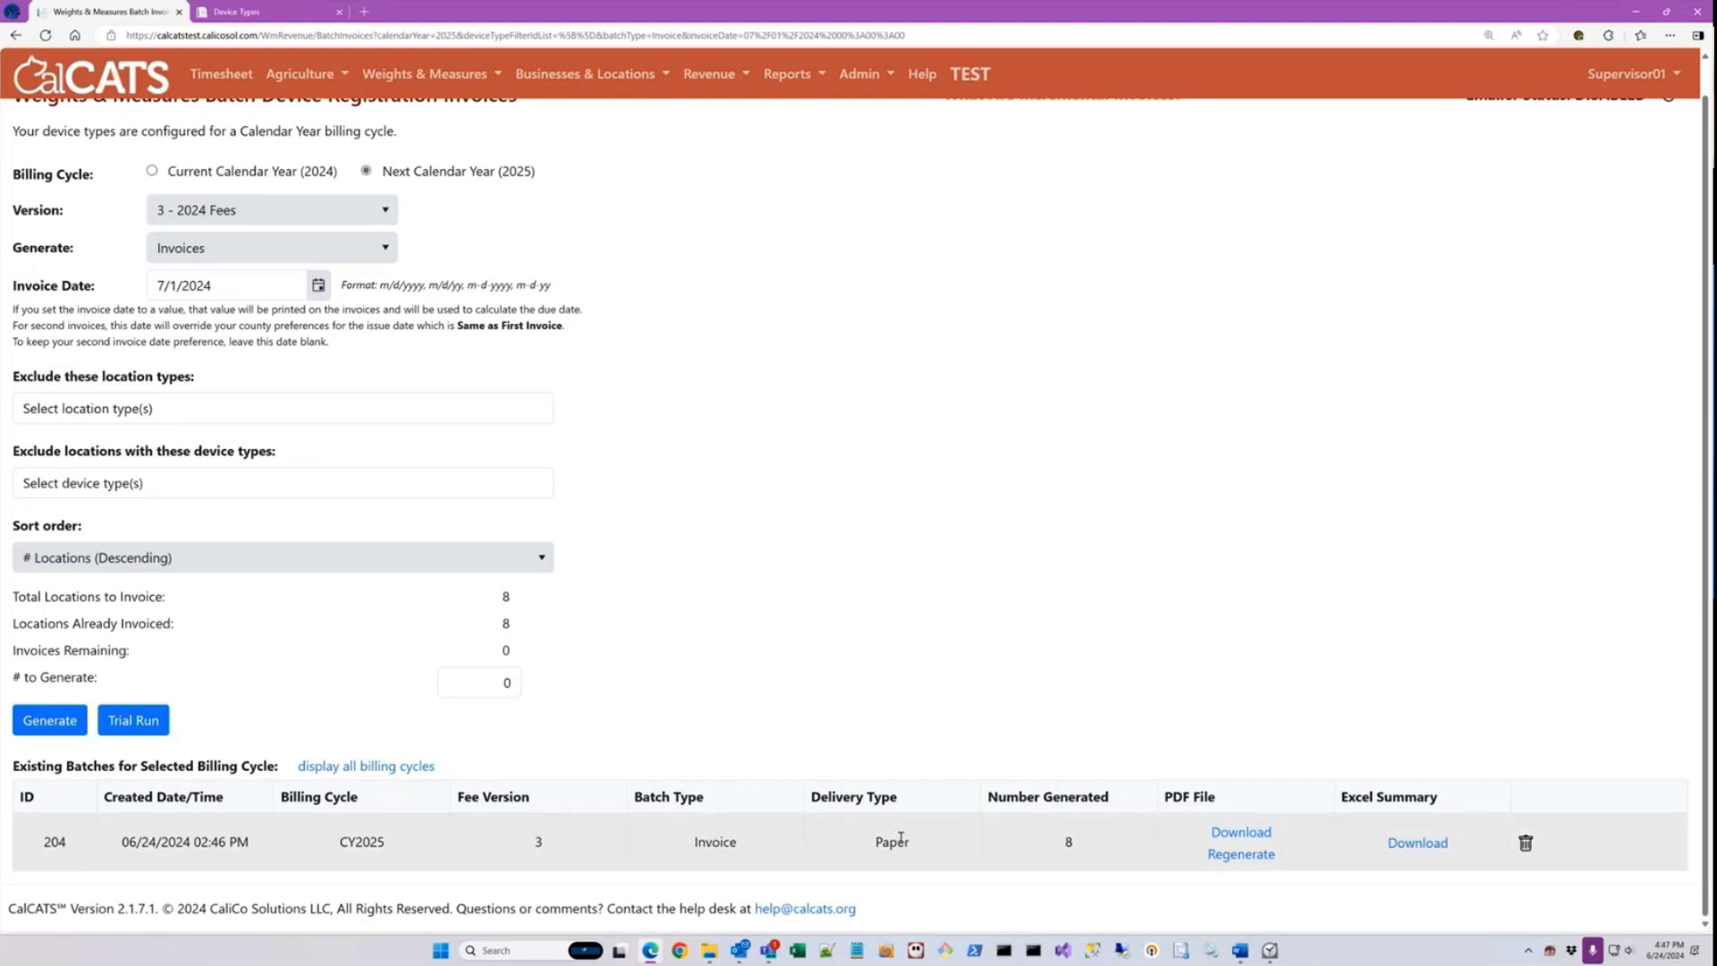
# Step: Open the generated batch's invoice PDF, examine the registration billing notices page by page, and close the document
pyautogui.click(1253, 834)
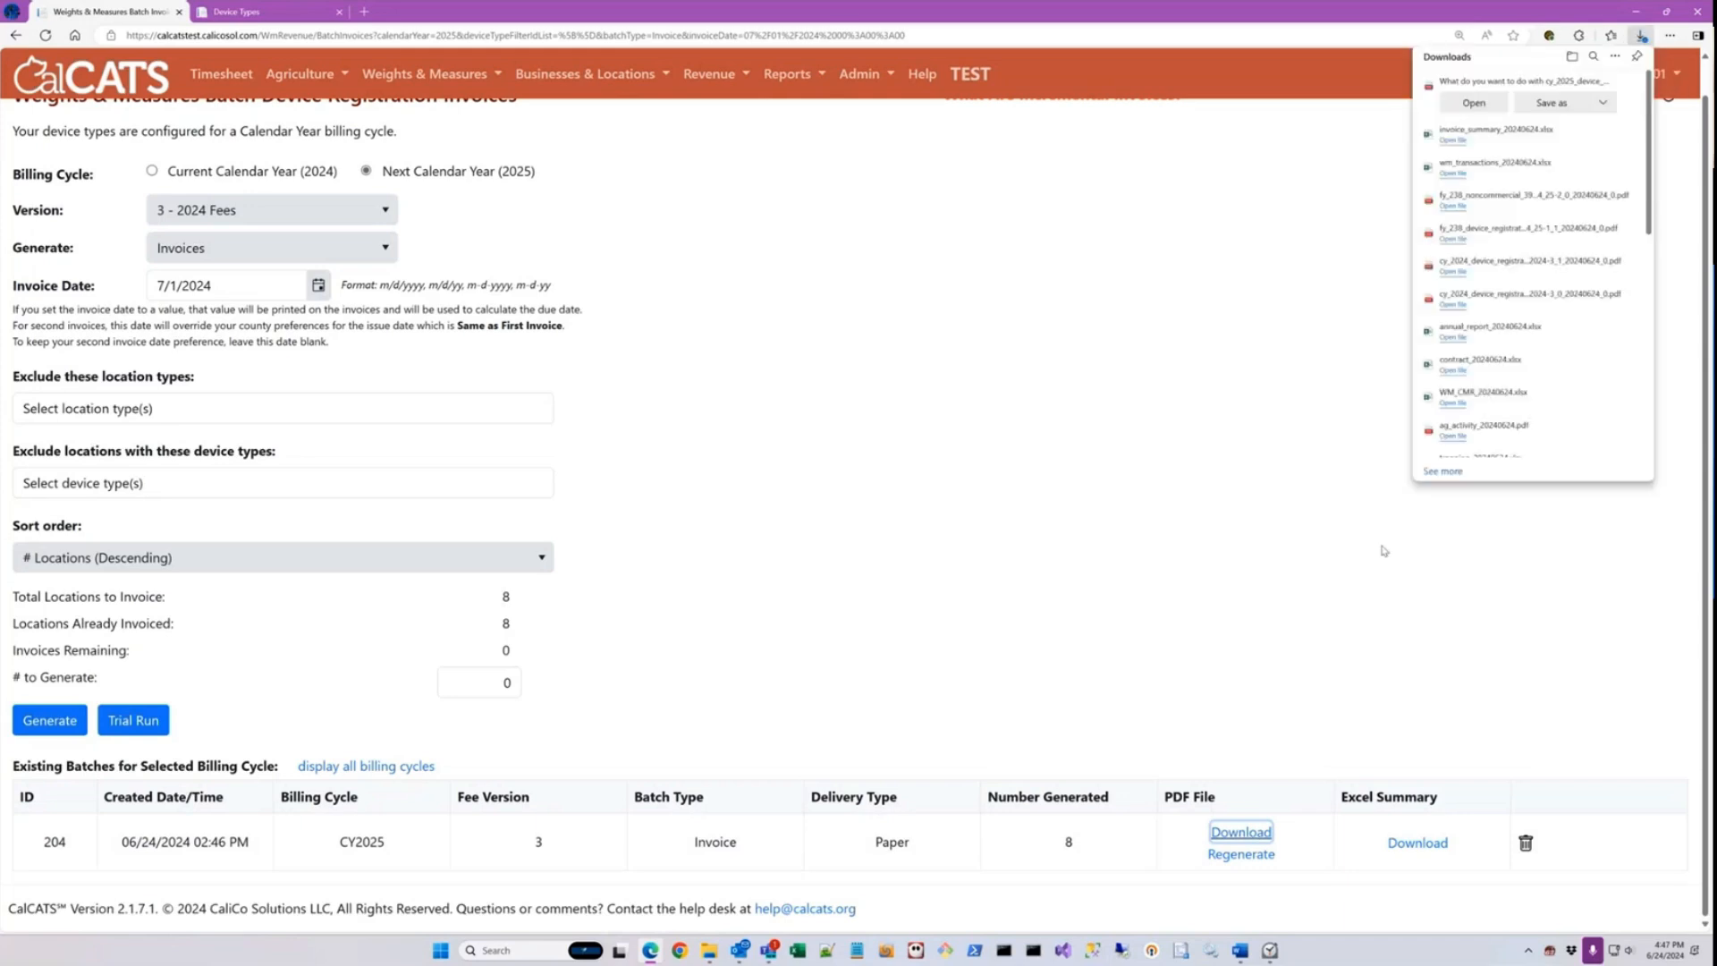
pyautogui.click(1473, 102)
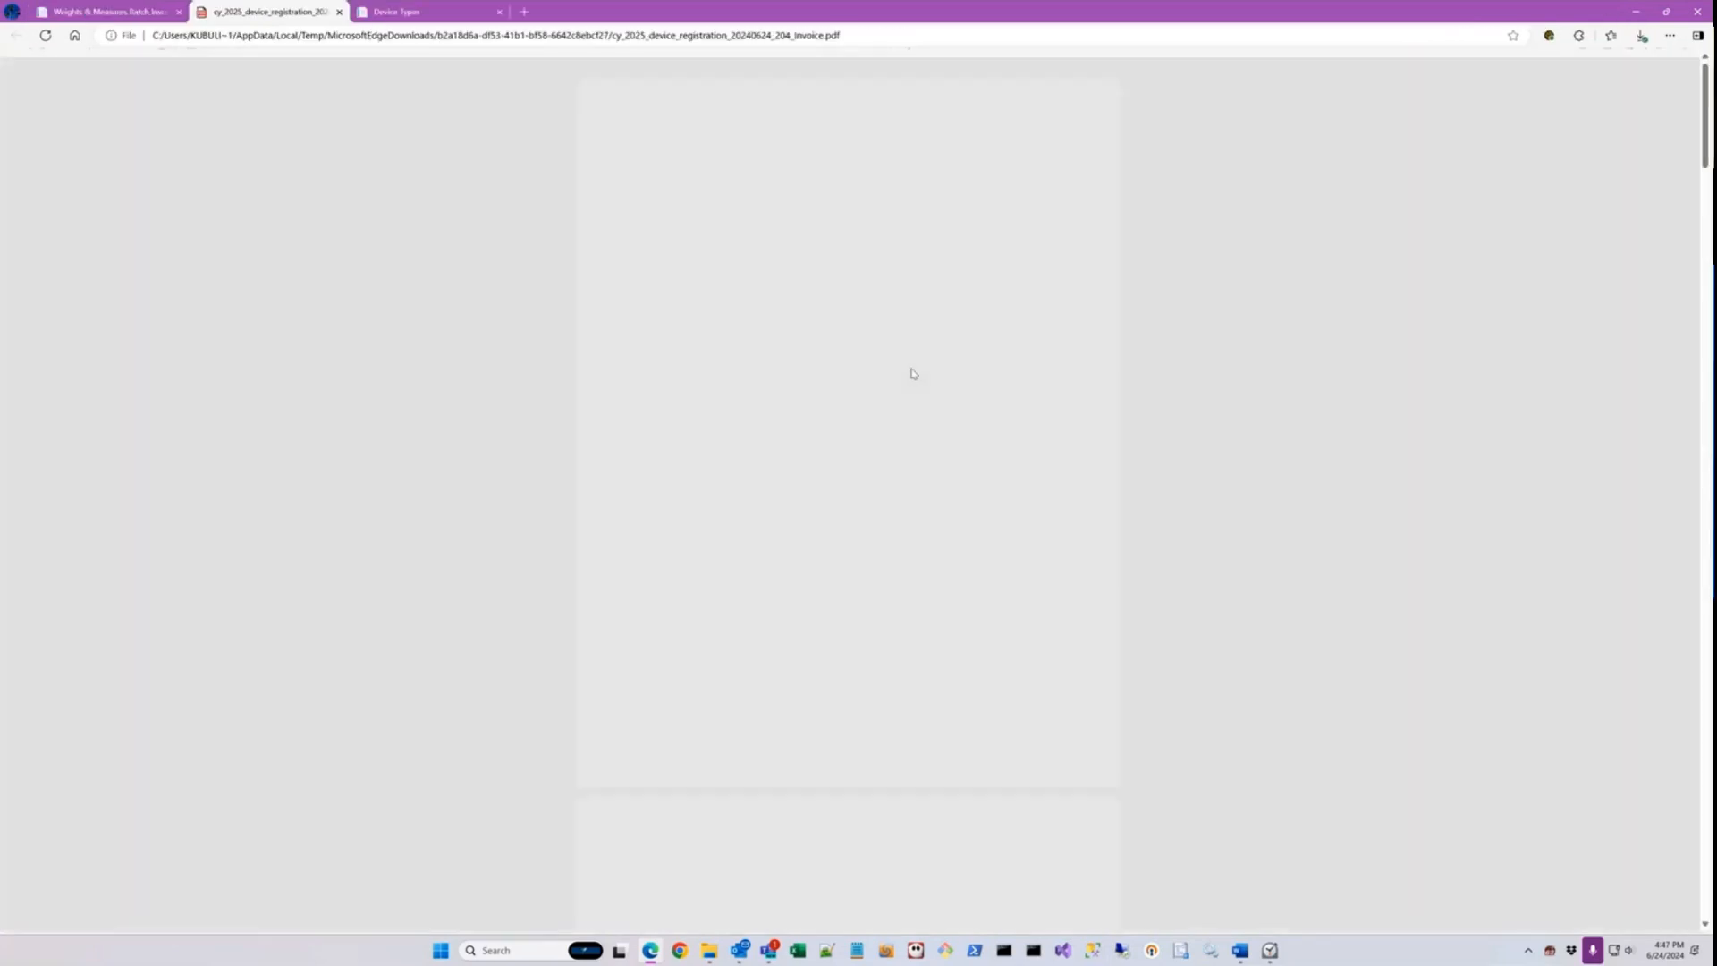
pyautogui.scroll(-15, 915, 368)
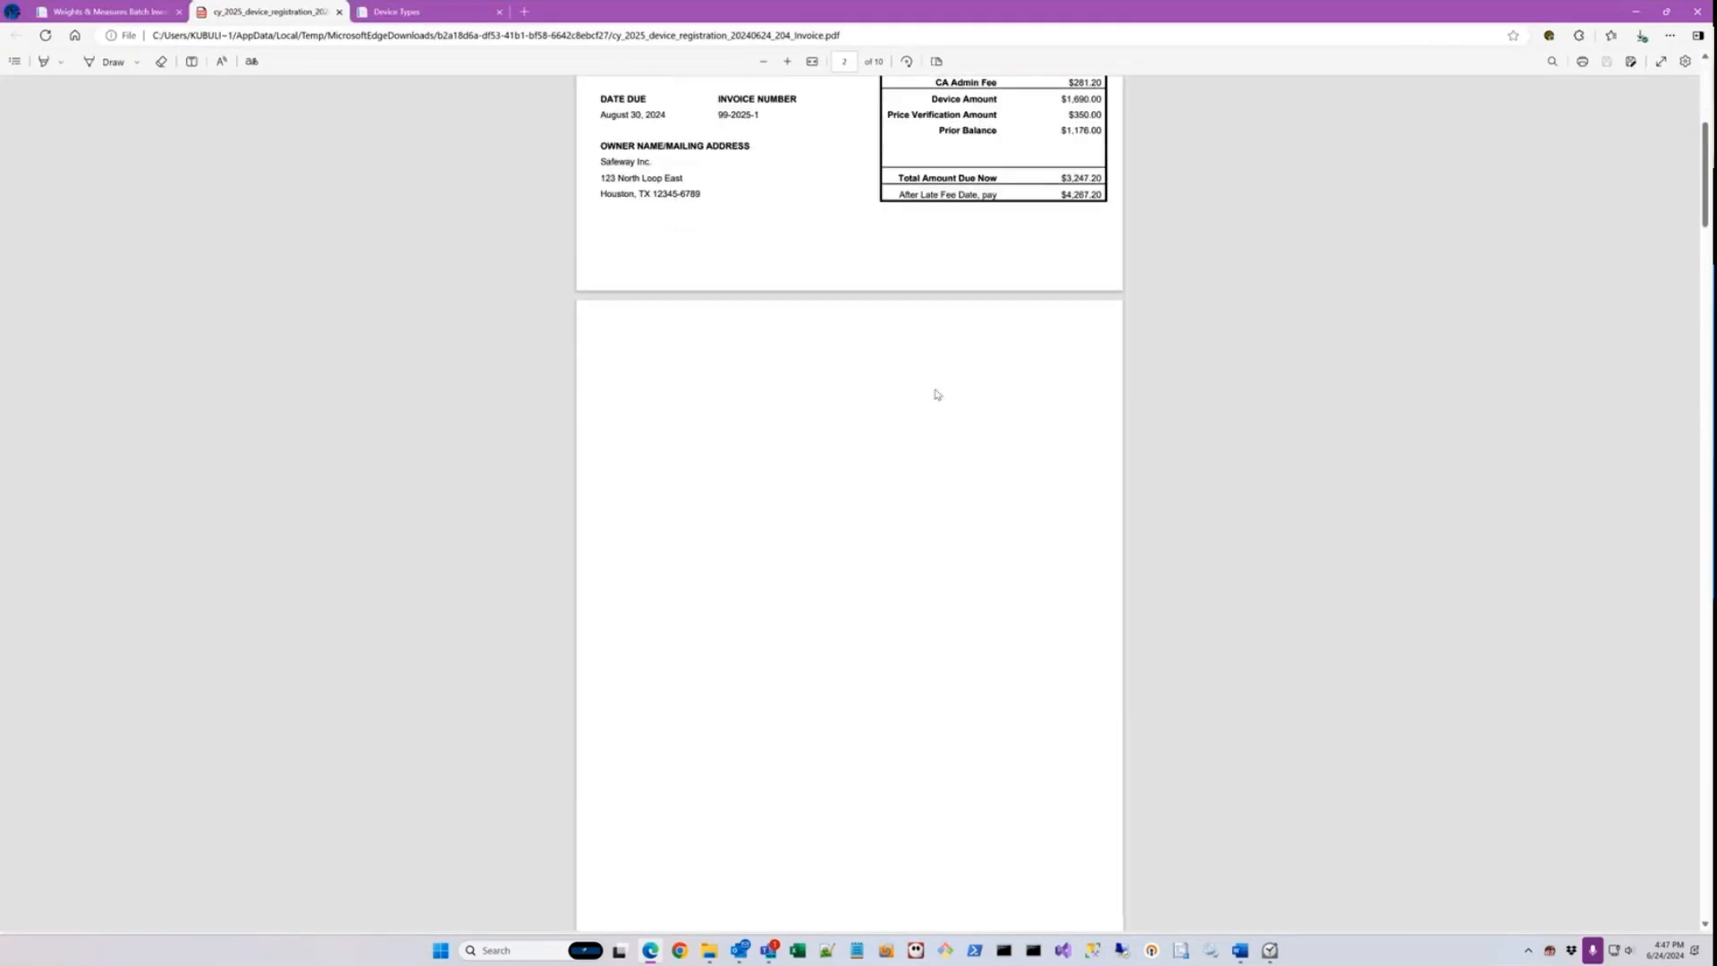
pyautogui.scroll(4, 934, 387)
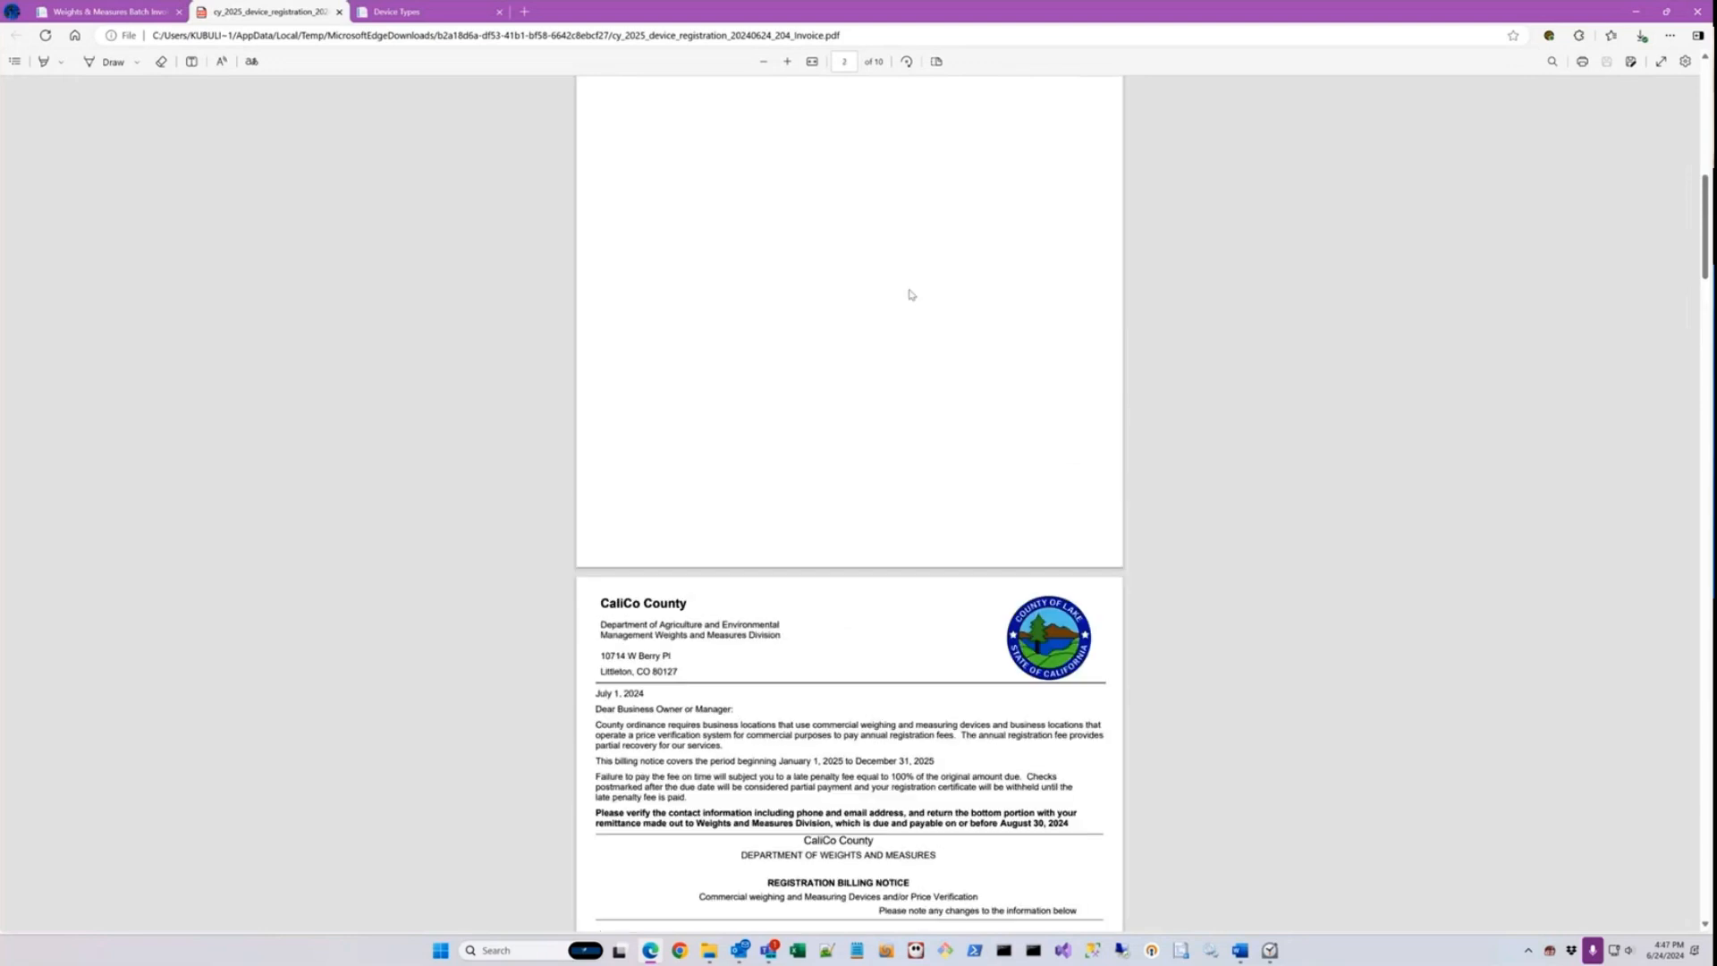
pyautogui.scroll(-2, 927, 318)
pyautogui.scroll(-2, 949, 380)
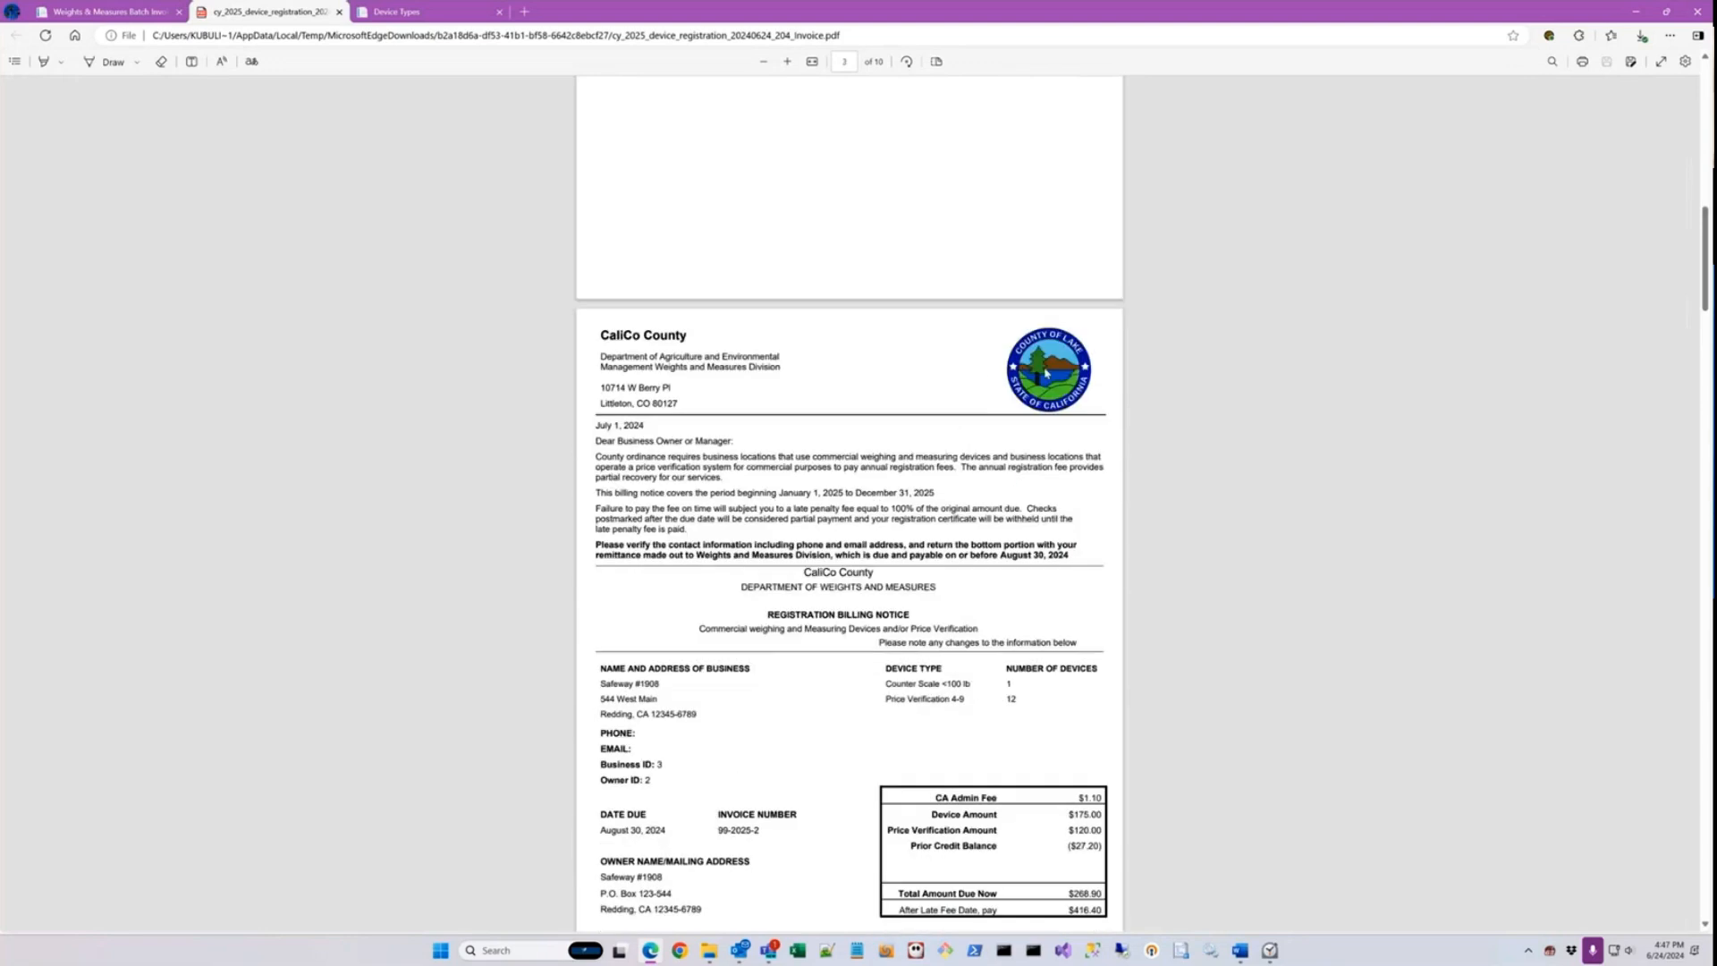
pyautogui.scroll(-3, 897, 422)
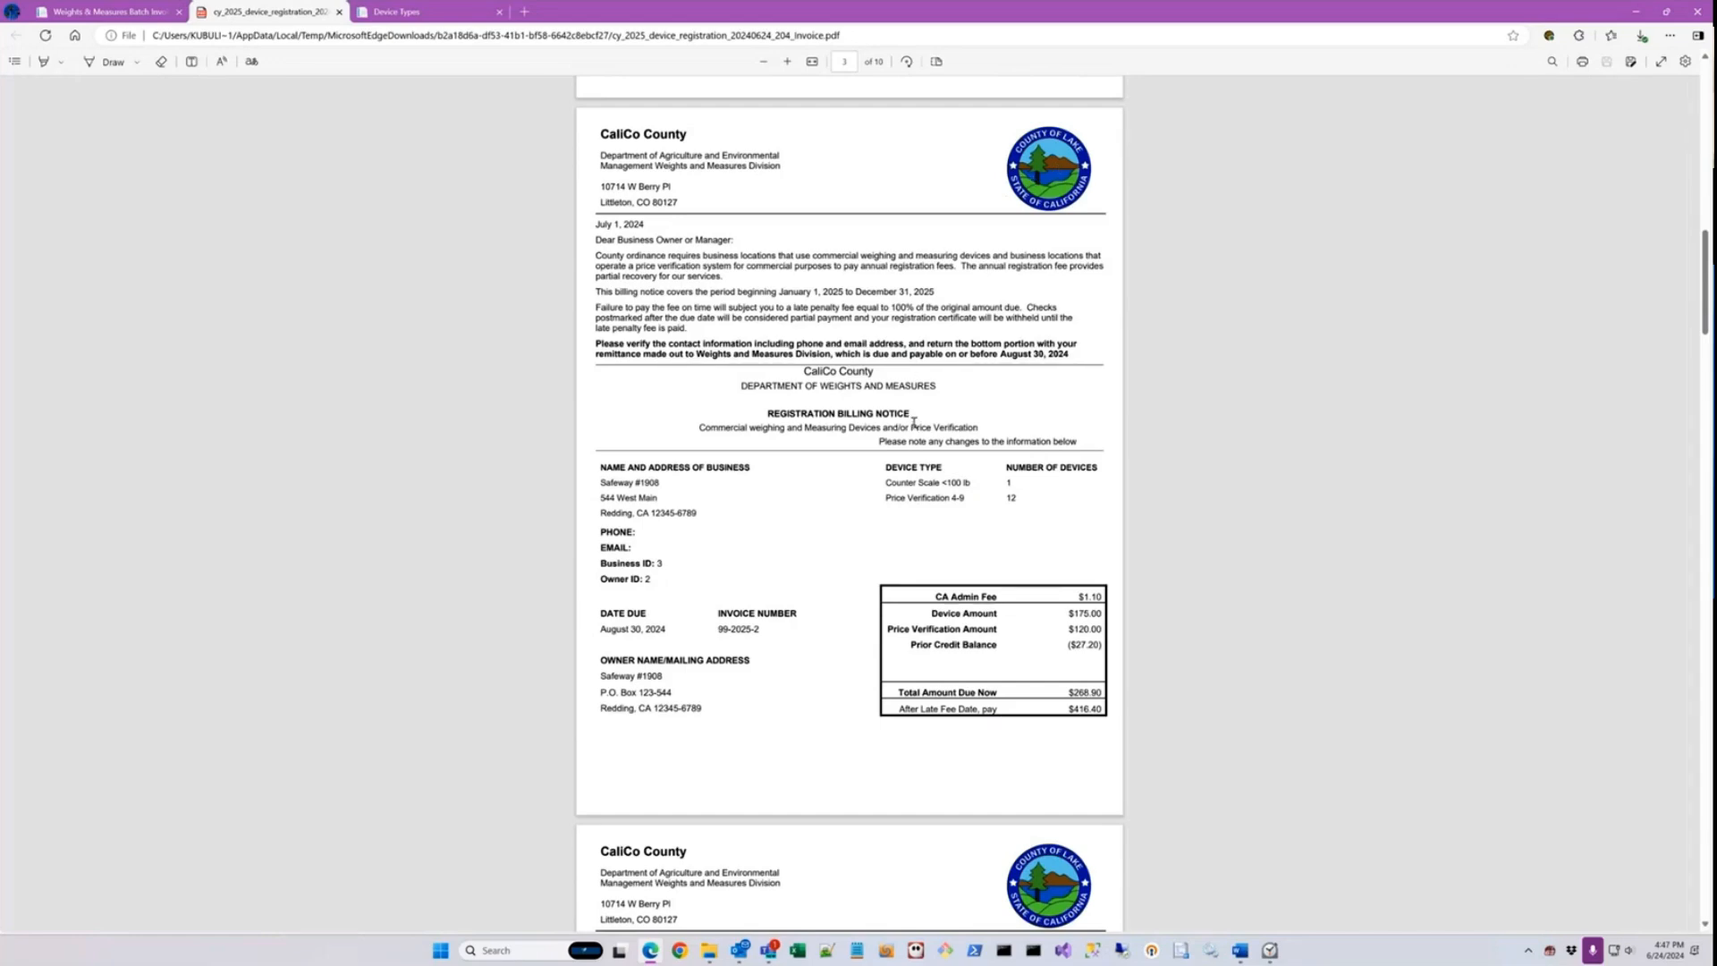
pyautogui.scroll(-10, 914, 423)
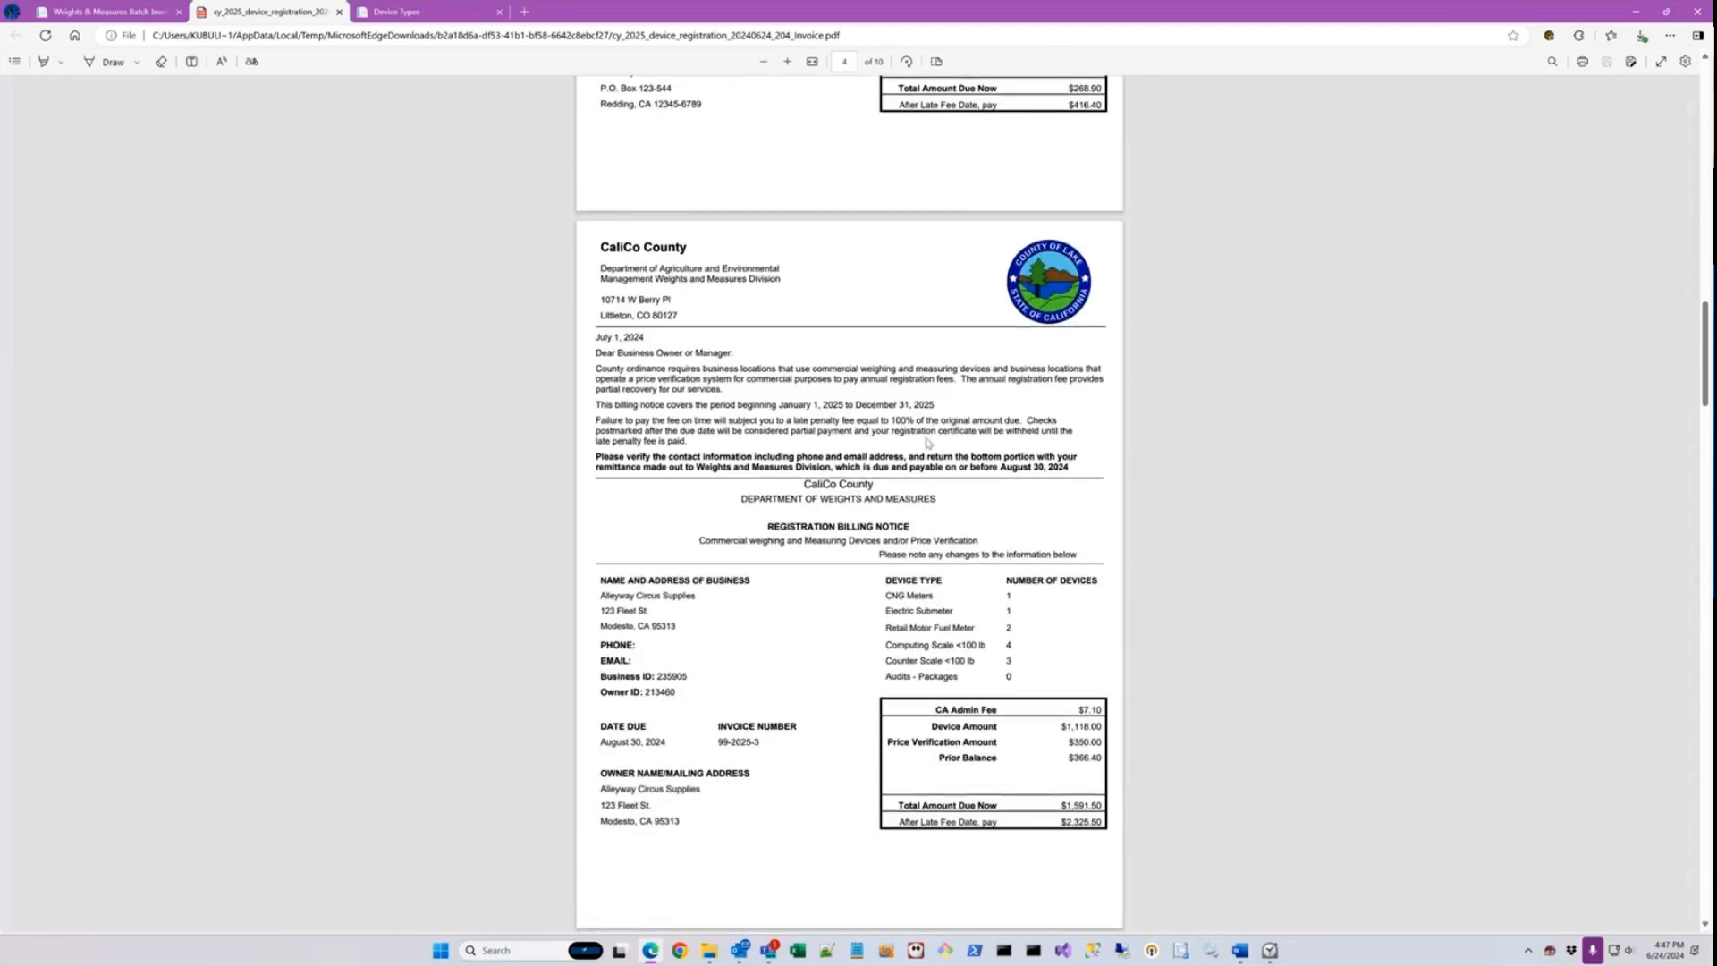
pyautogui.scroll(-15, 928, 443)
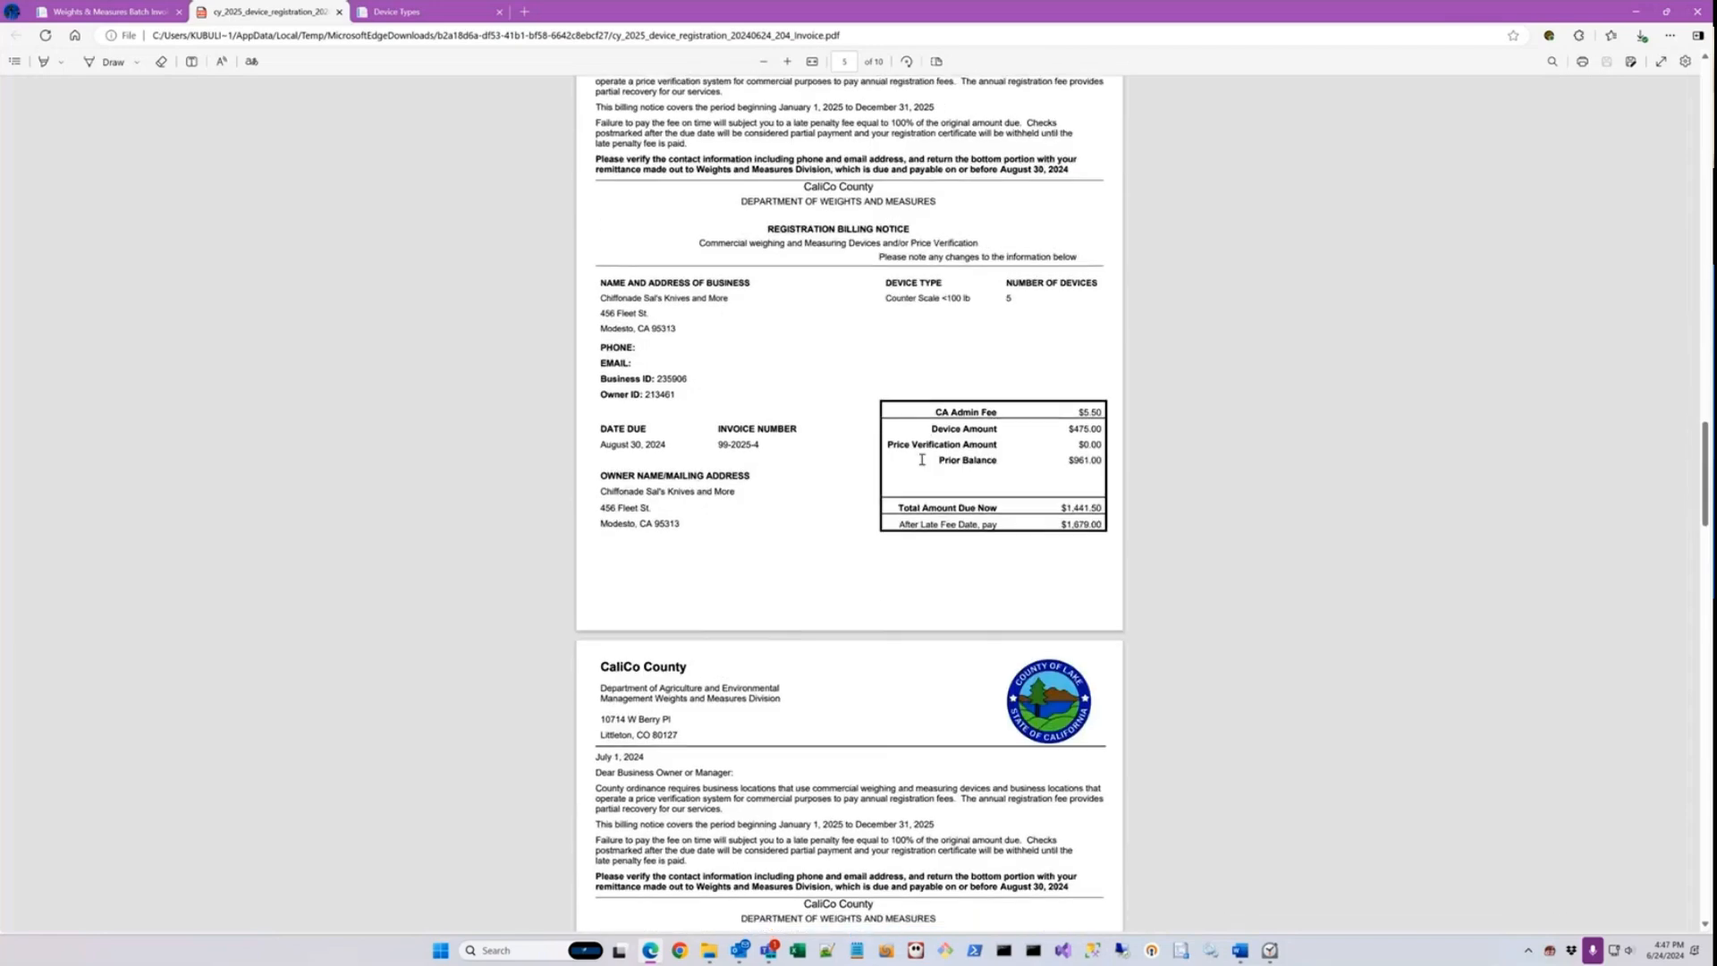
pyautogui.scroll(-6, 921, 469)
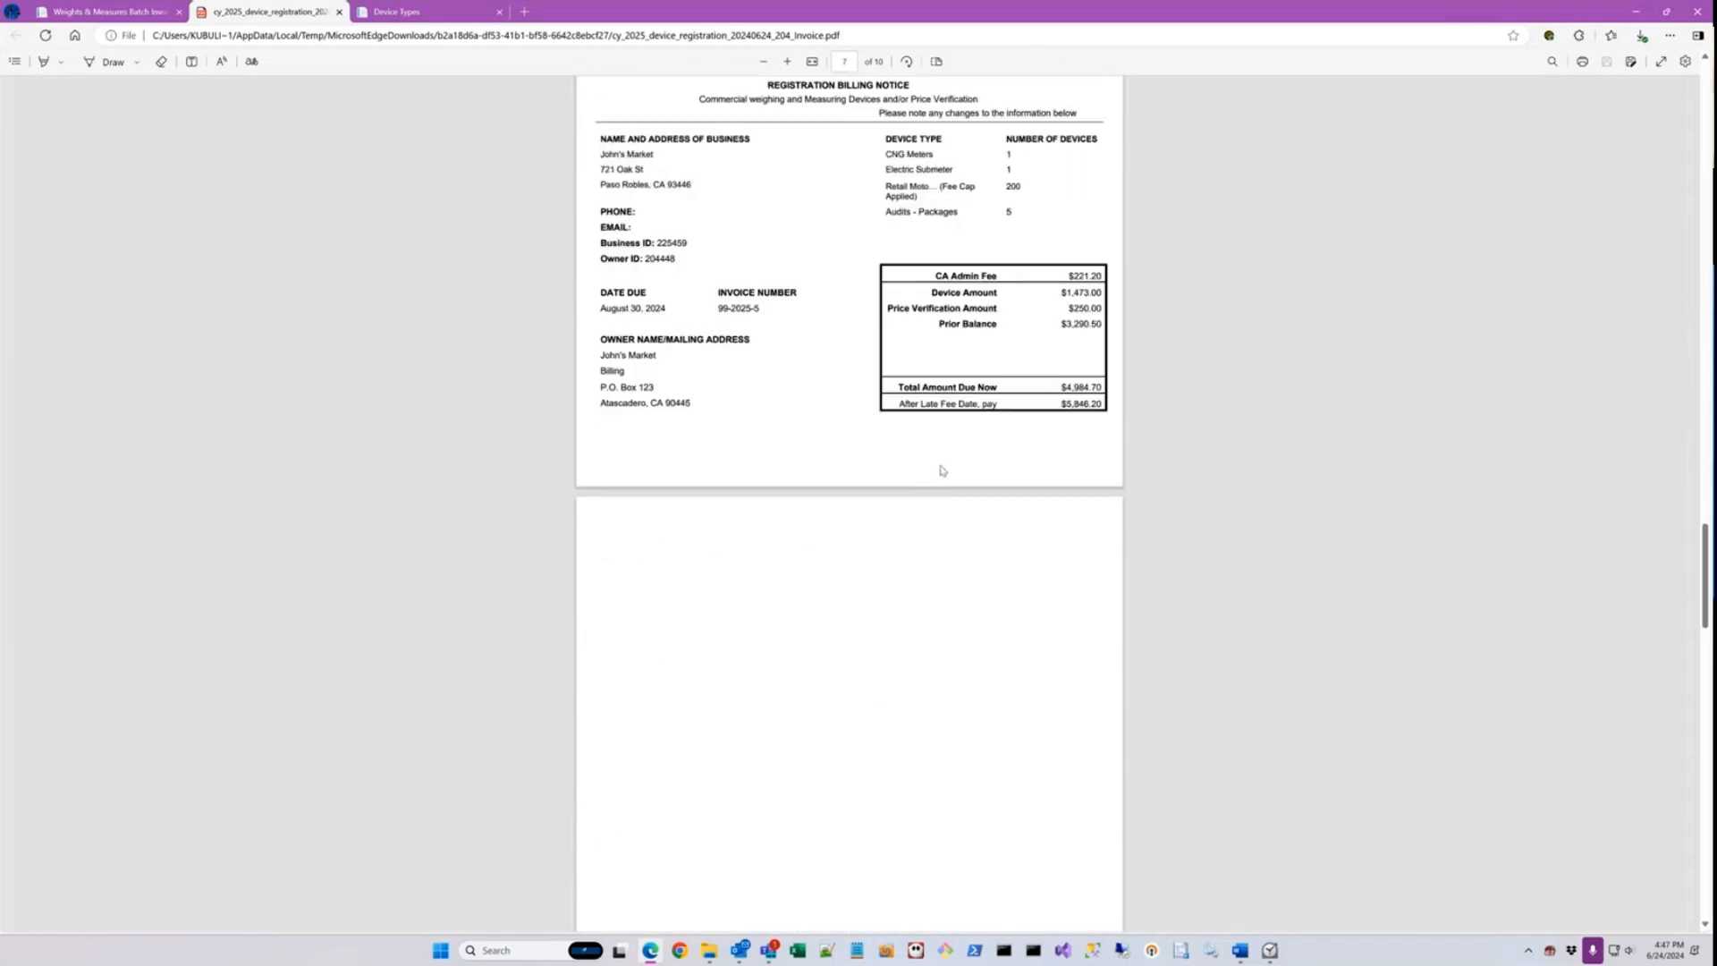
pyautogui.scroll(3, 943, 471)
pyautogui.scroll(10, 948, 463)
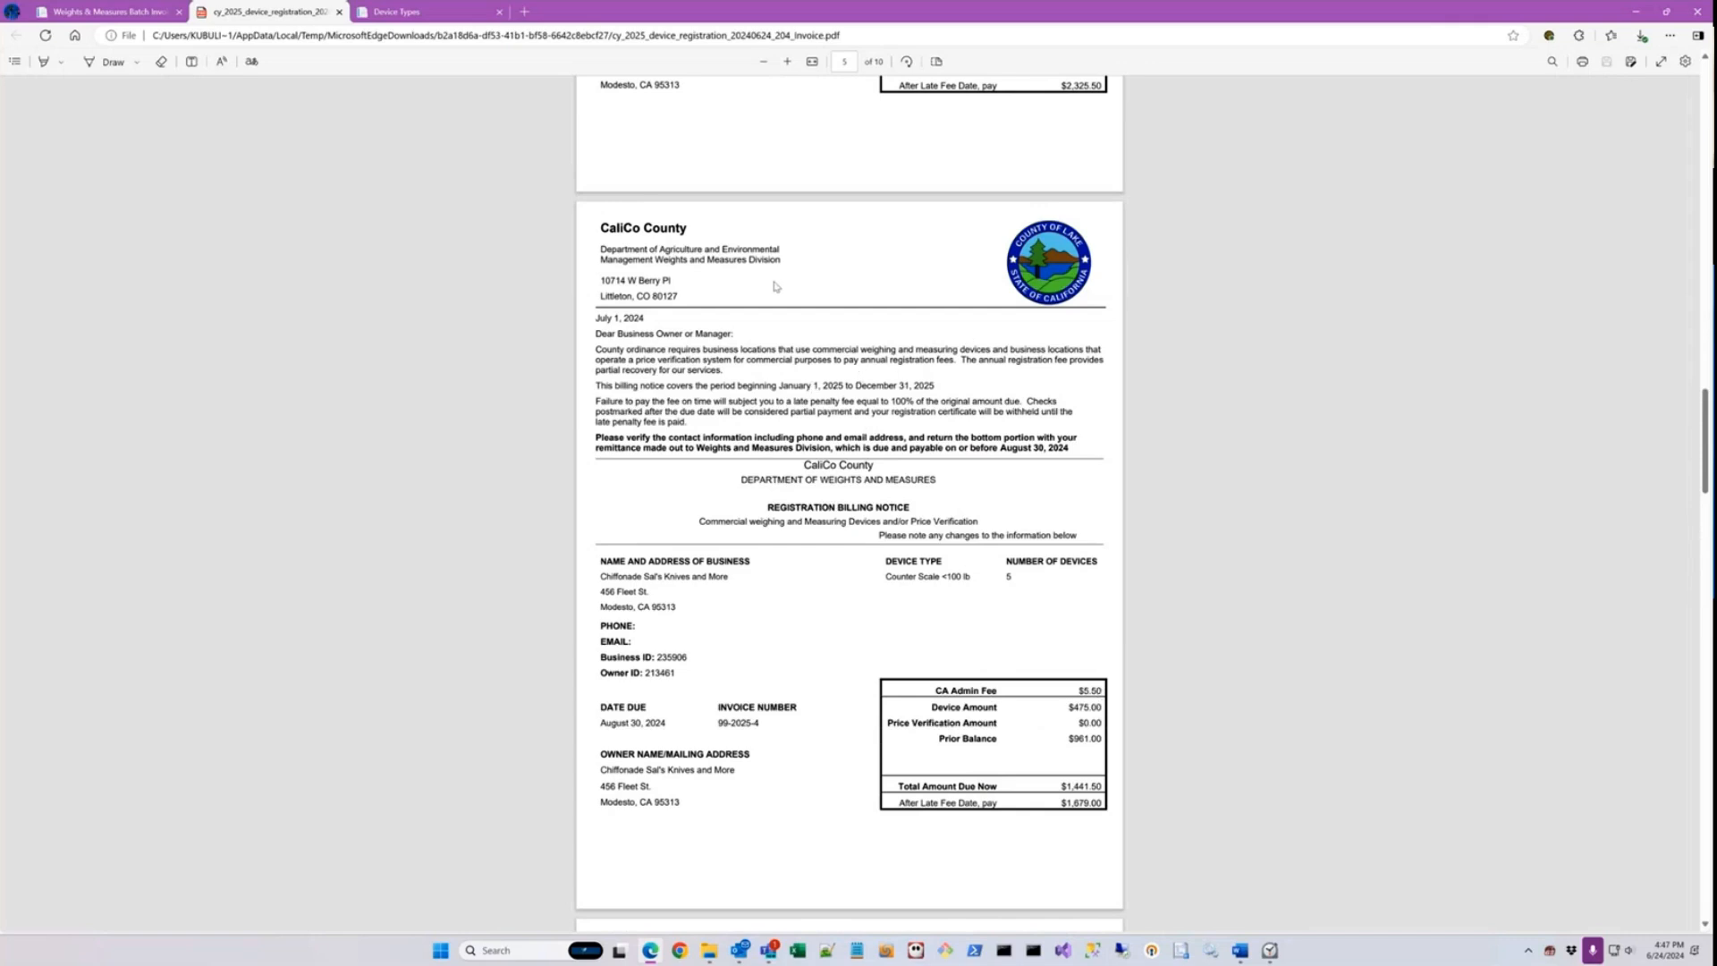
pyautogui.click(339, 13)
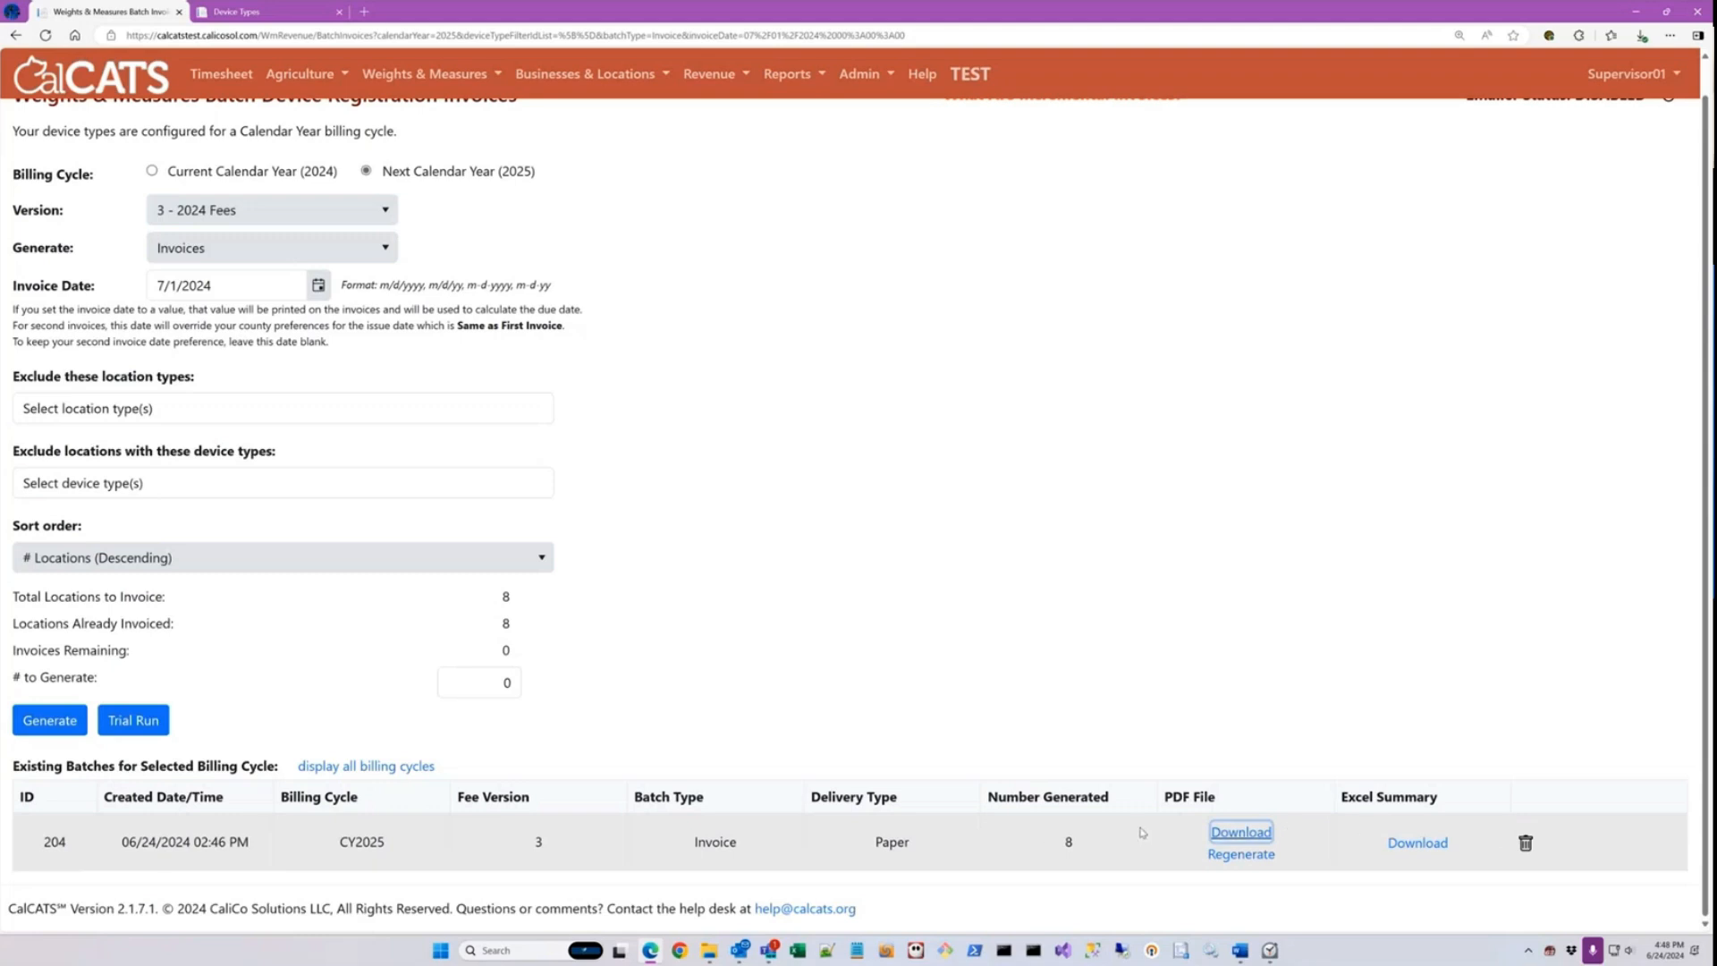
# Step: Delete the generated 2025 invoice batch, giving "Testing" as the reason
pyautogui.click(1526, 843)
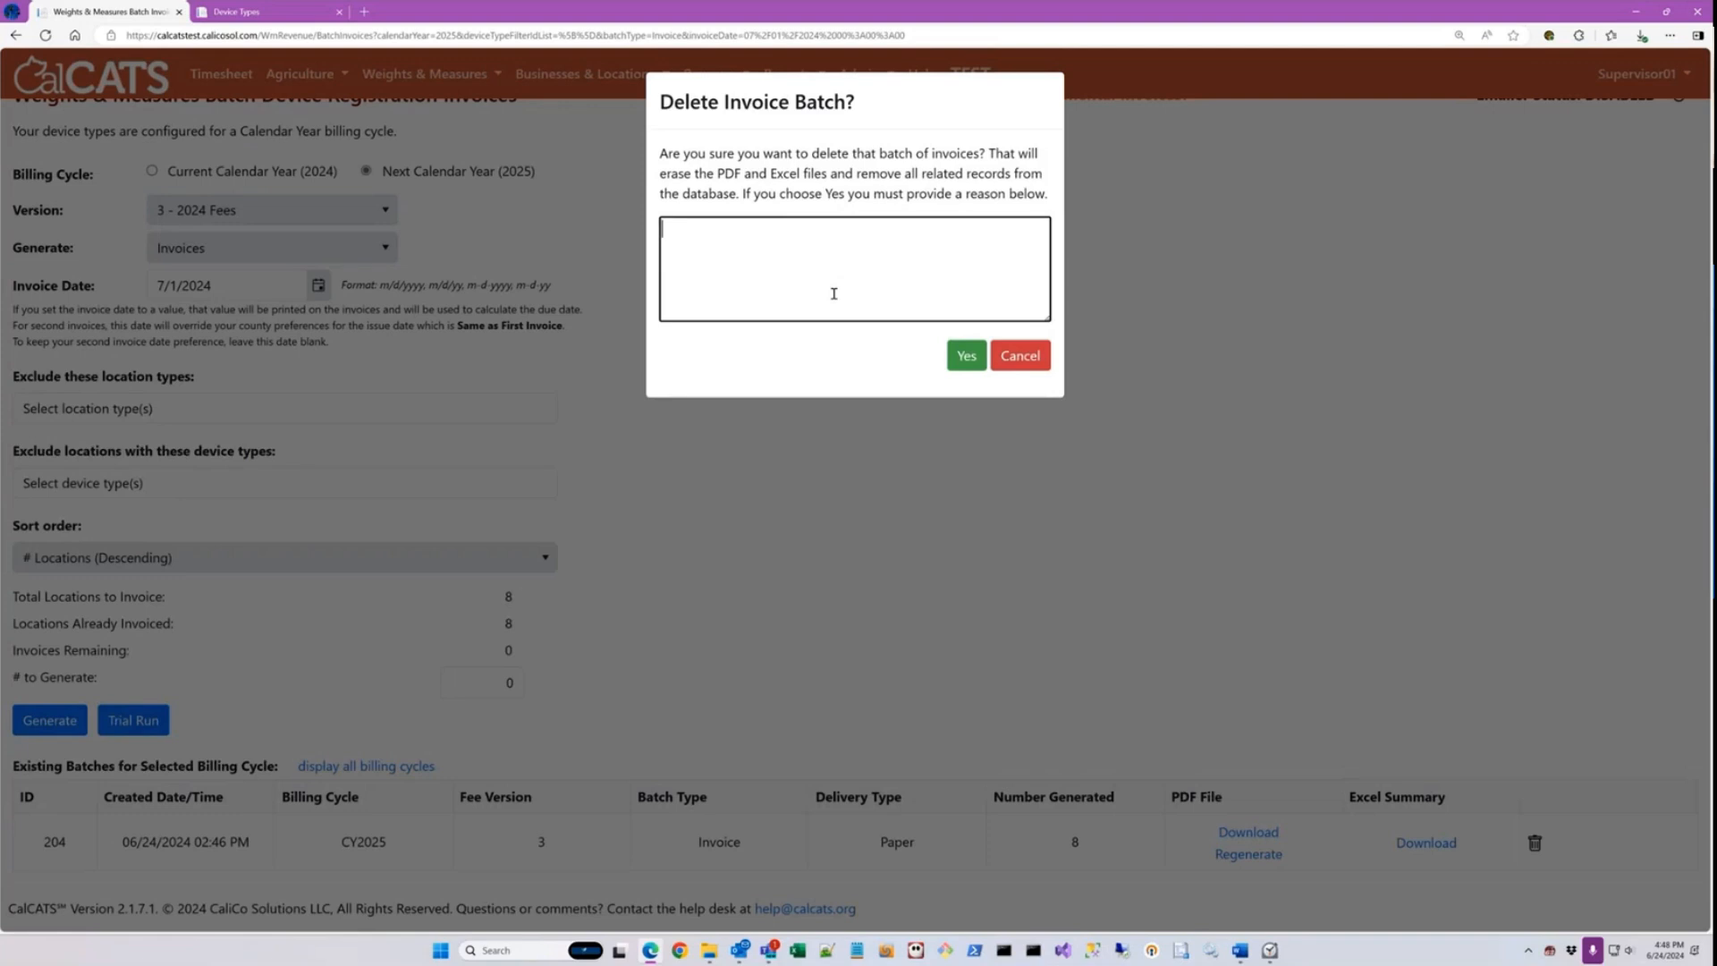
pyautogui.write('Testing')
pyautogui.click(966, 355)
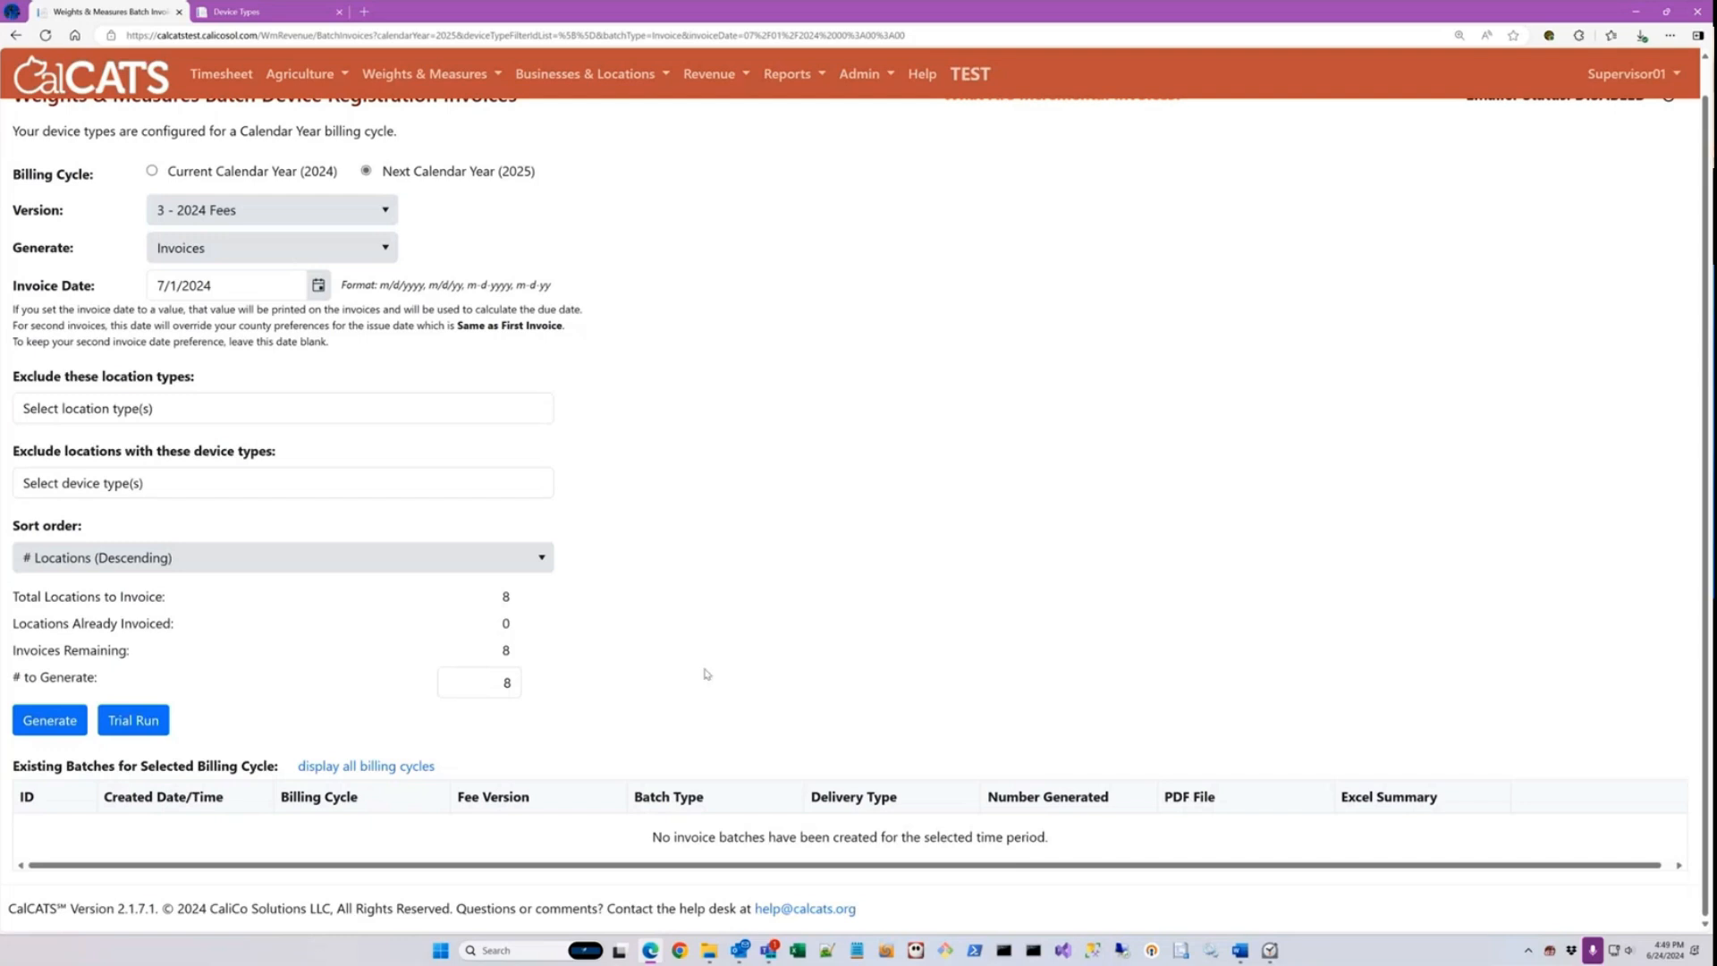
# Step: Set the document type to Invoices w/ Certificates and generate the calendar year 2025 batch
pyautogui.scroll(1, 711, 626)
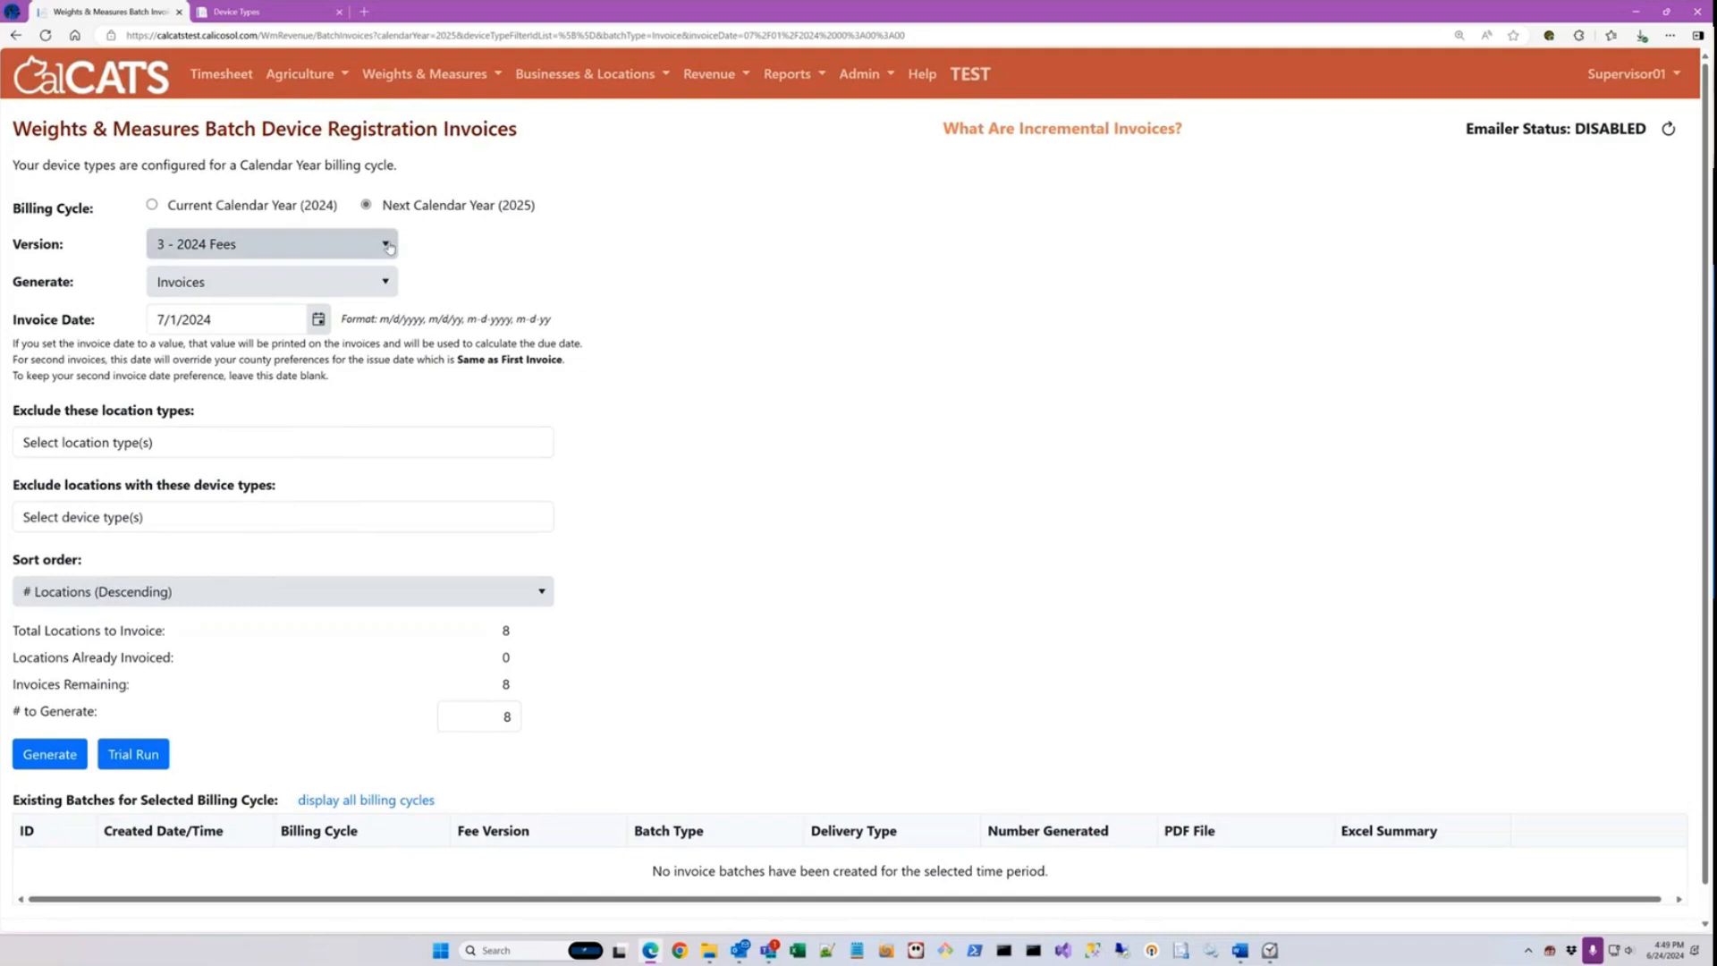
pyautogui.click(284, 288)
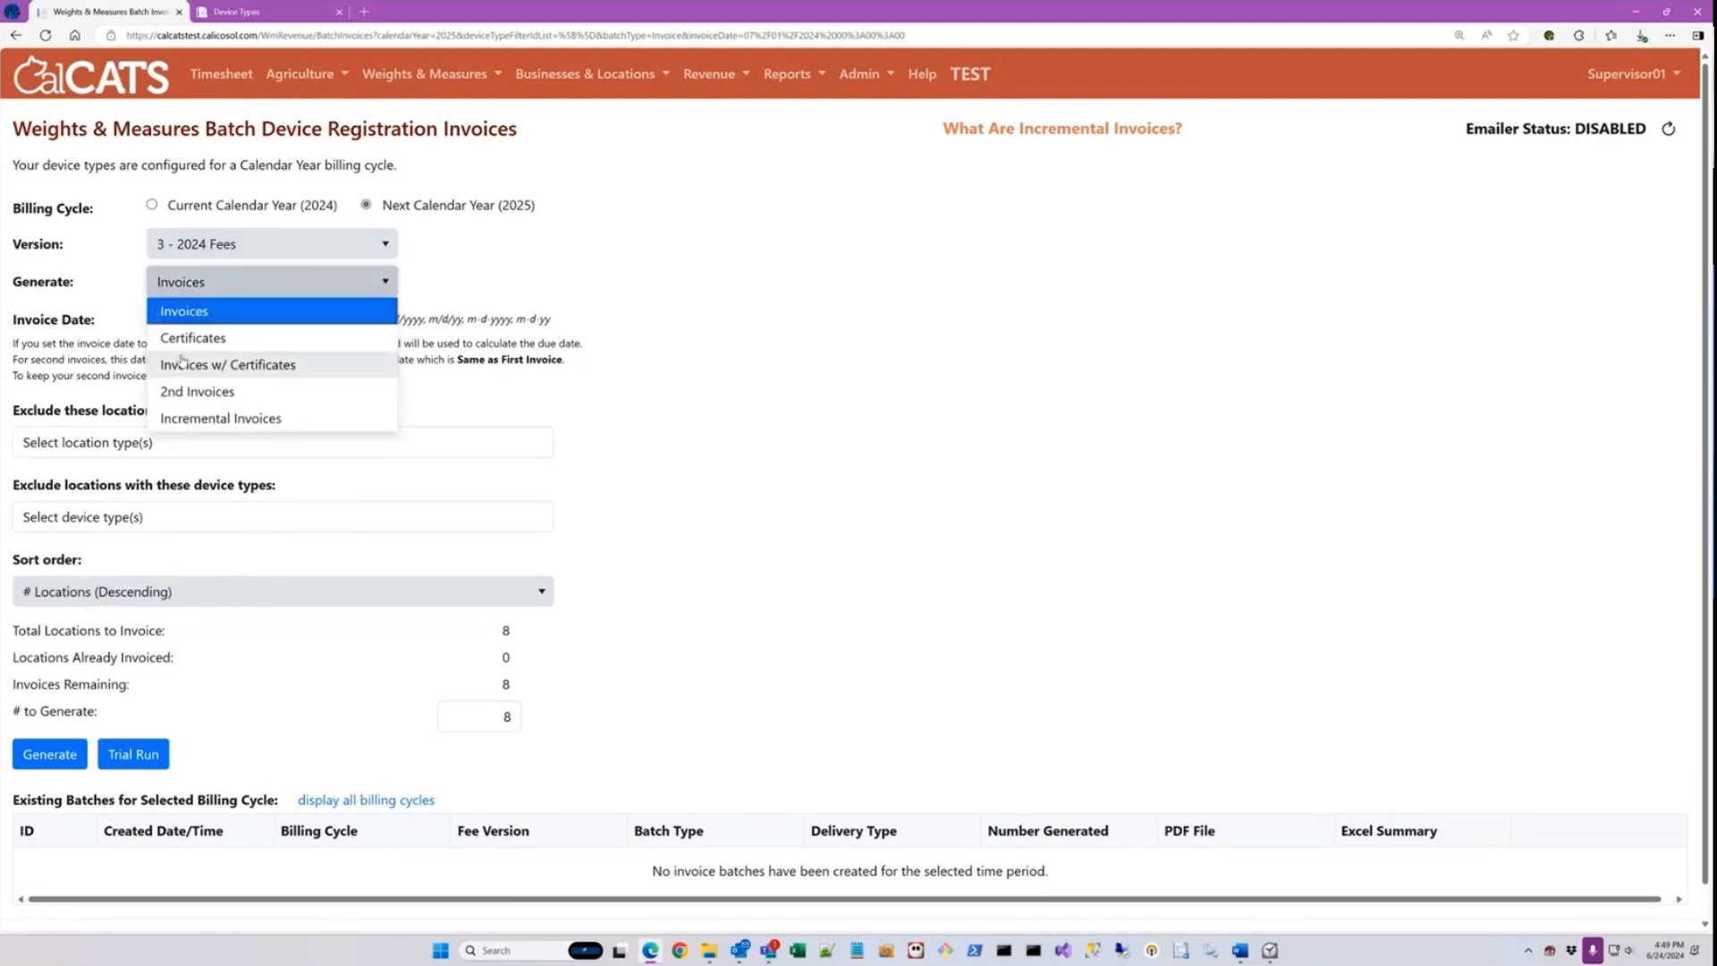
pyautogui.click(228, 365)
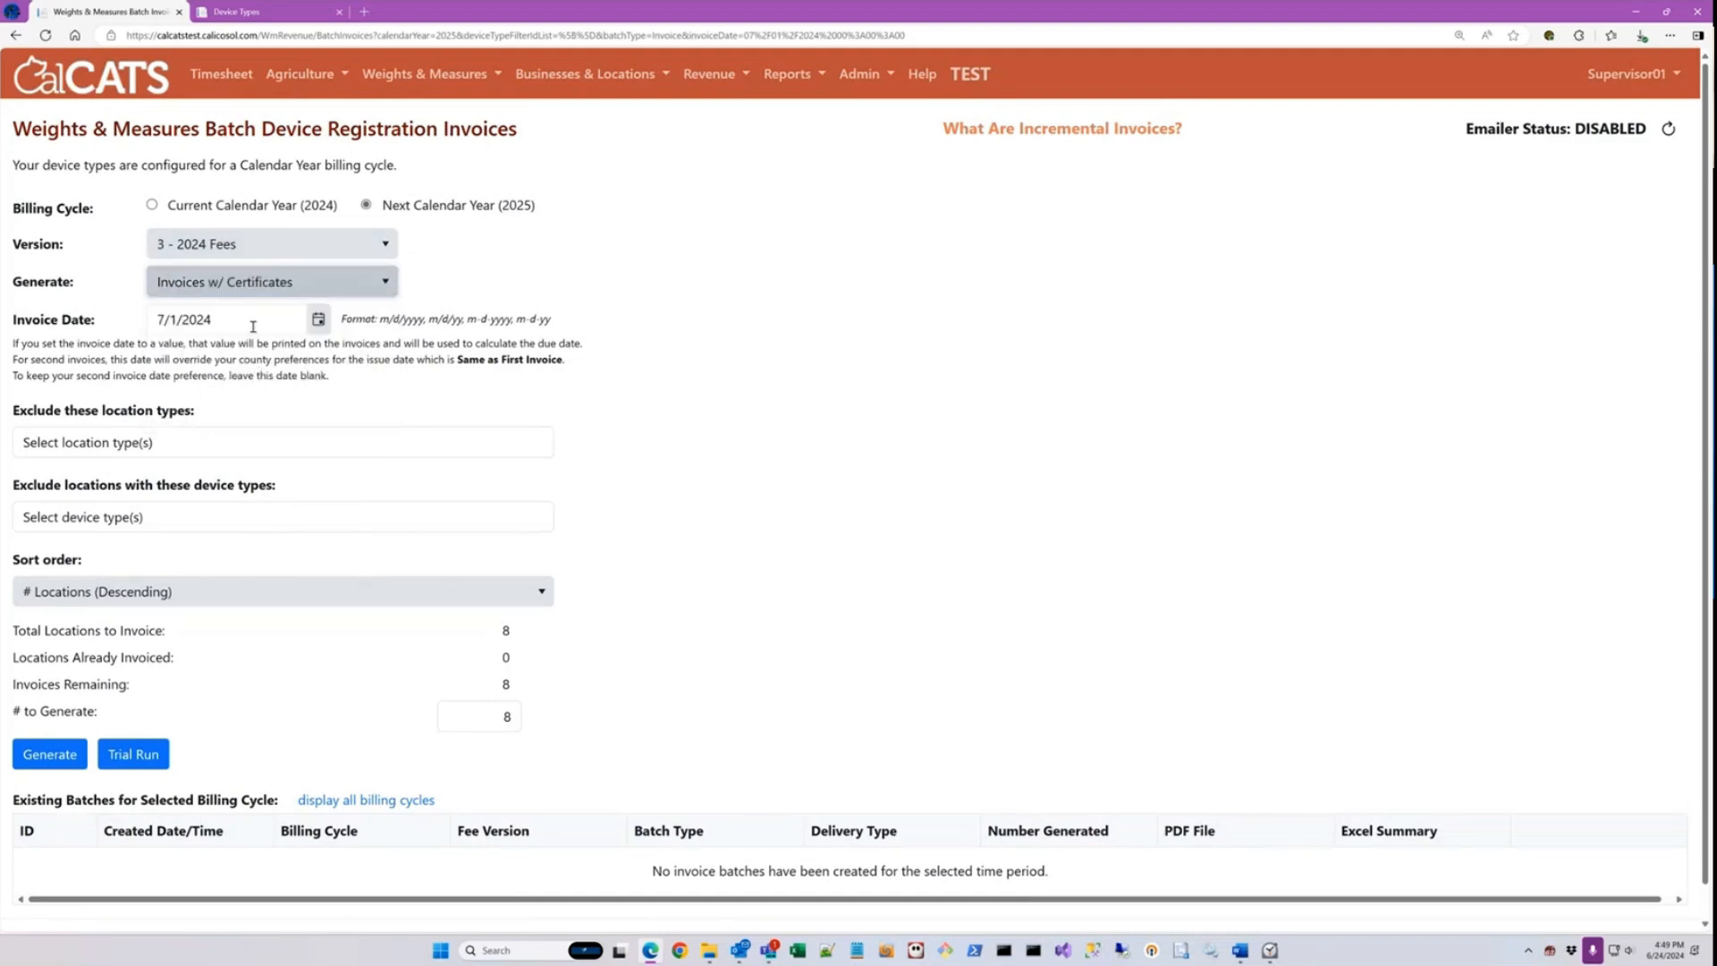
pyautogui.click(53, 755)
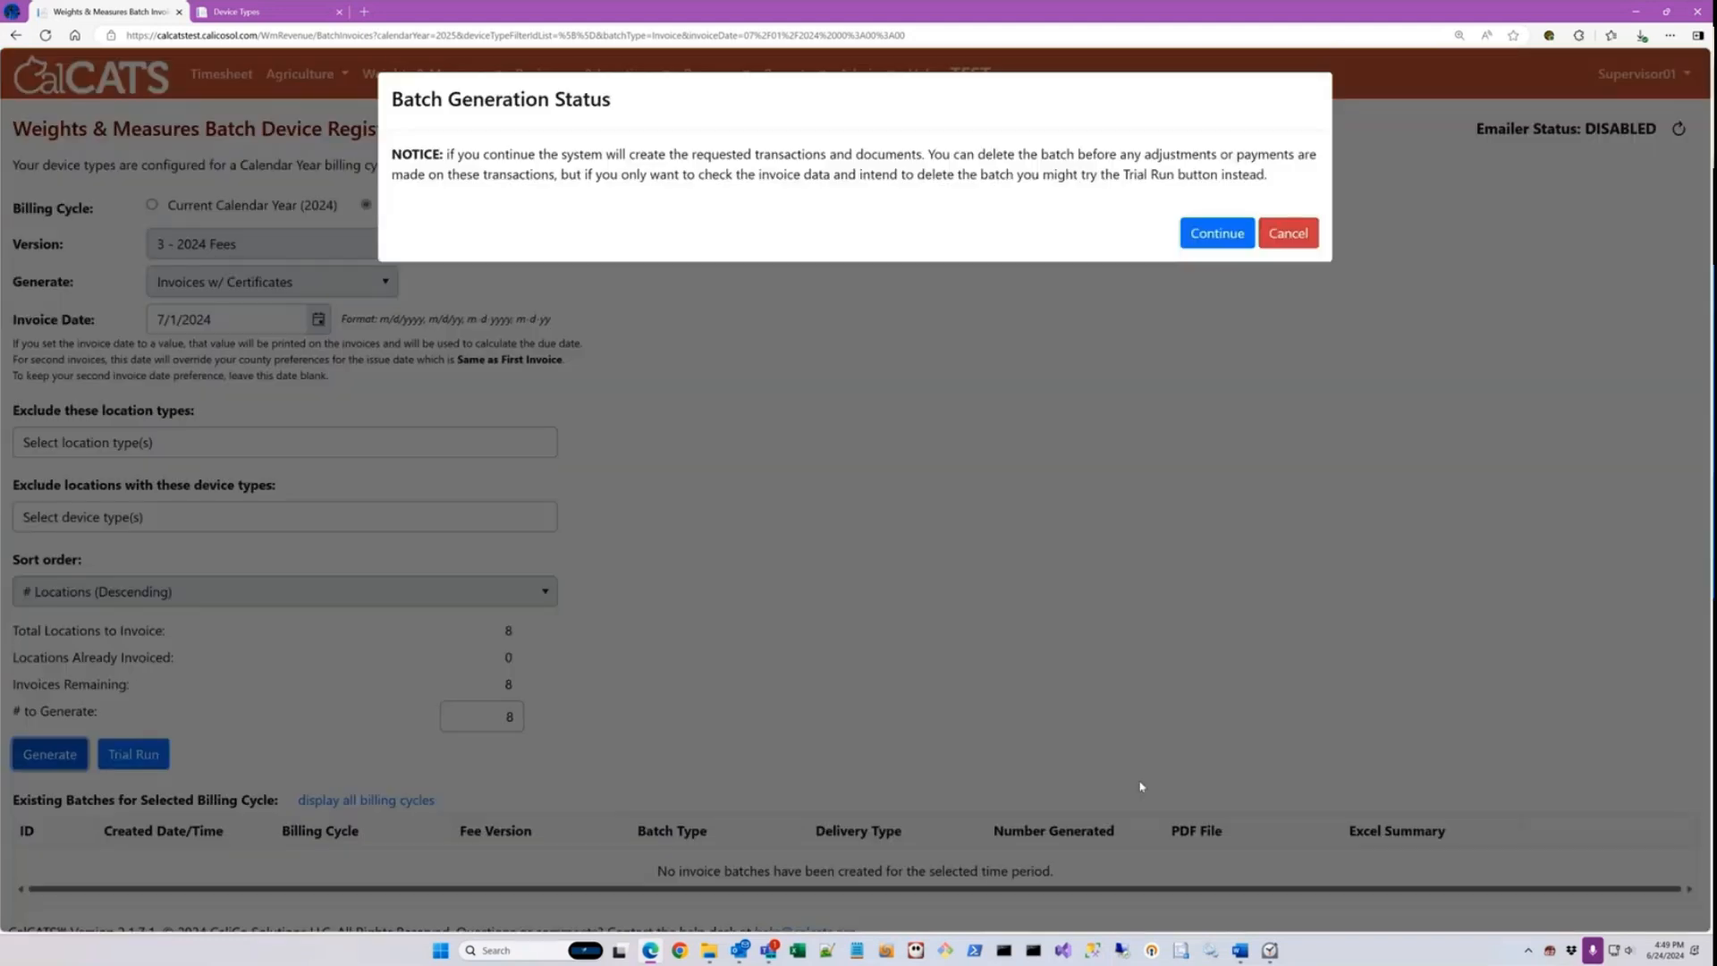
pyautogui.click(1189, 233)
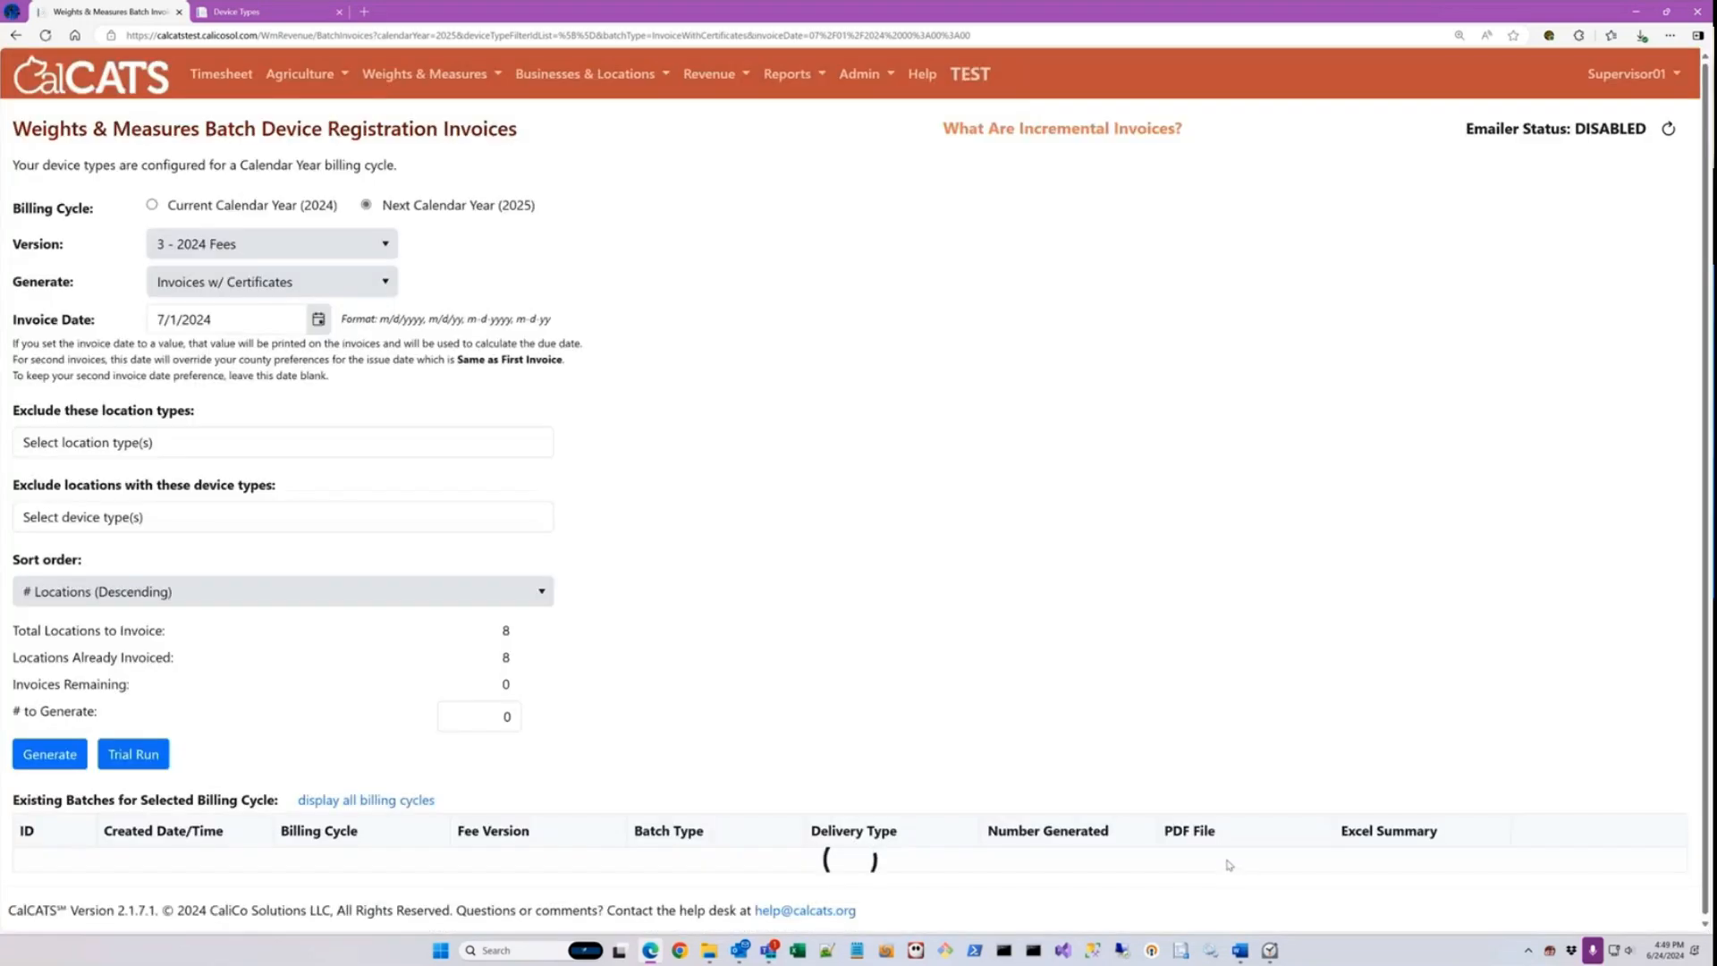
# Step: Open the PDF of the invoices-with-certificates batch and examine its billing notices and registration certificates
pyautogui.click(1240, 865)
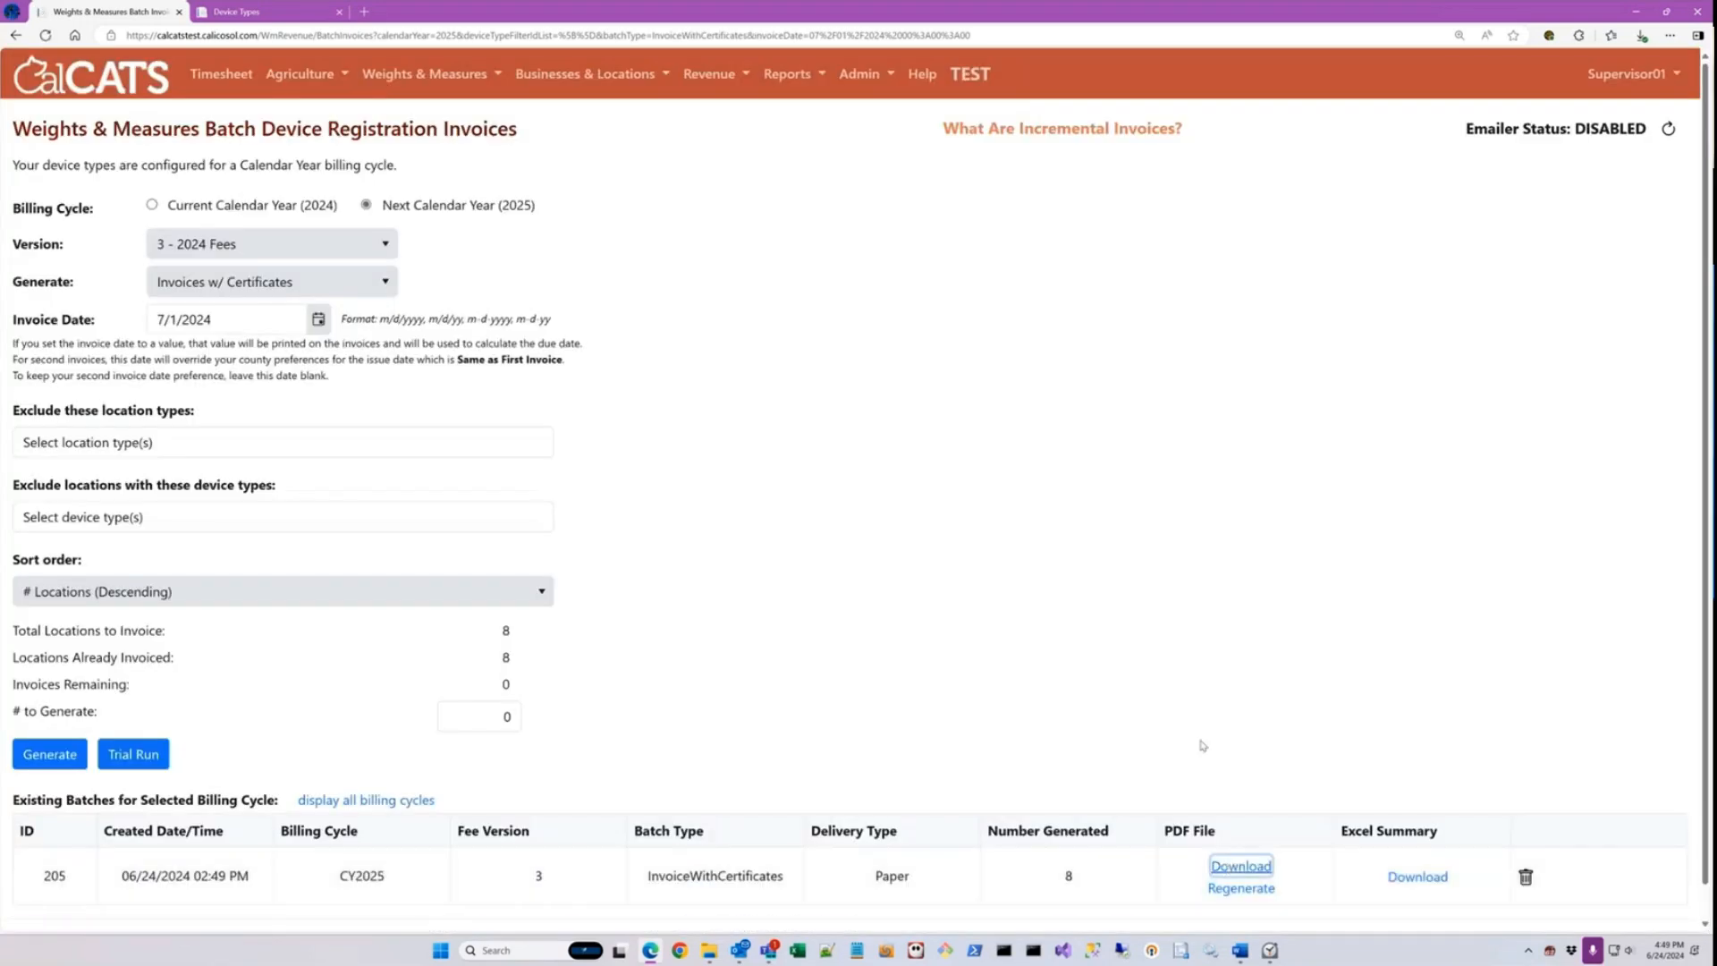
pyautogui.click(1473, 103)
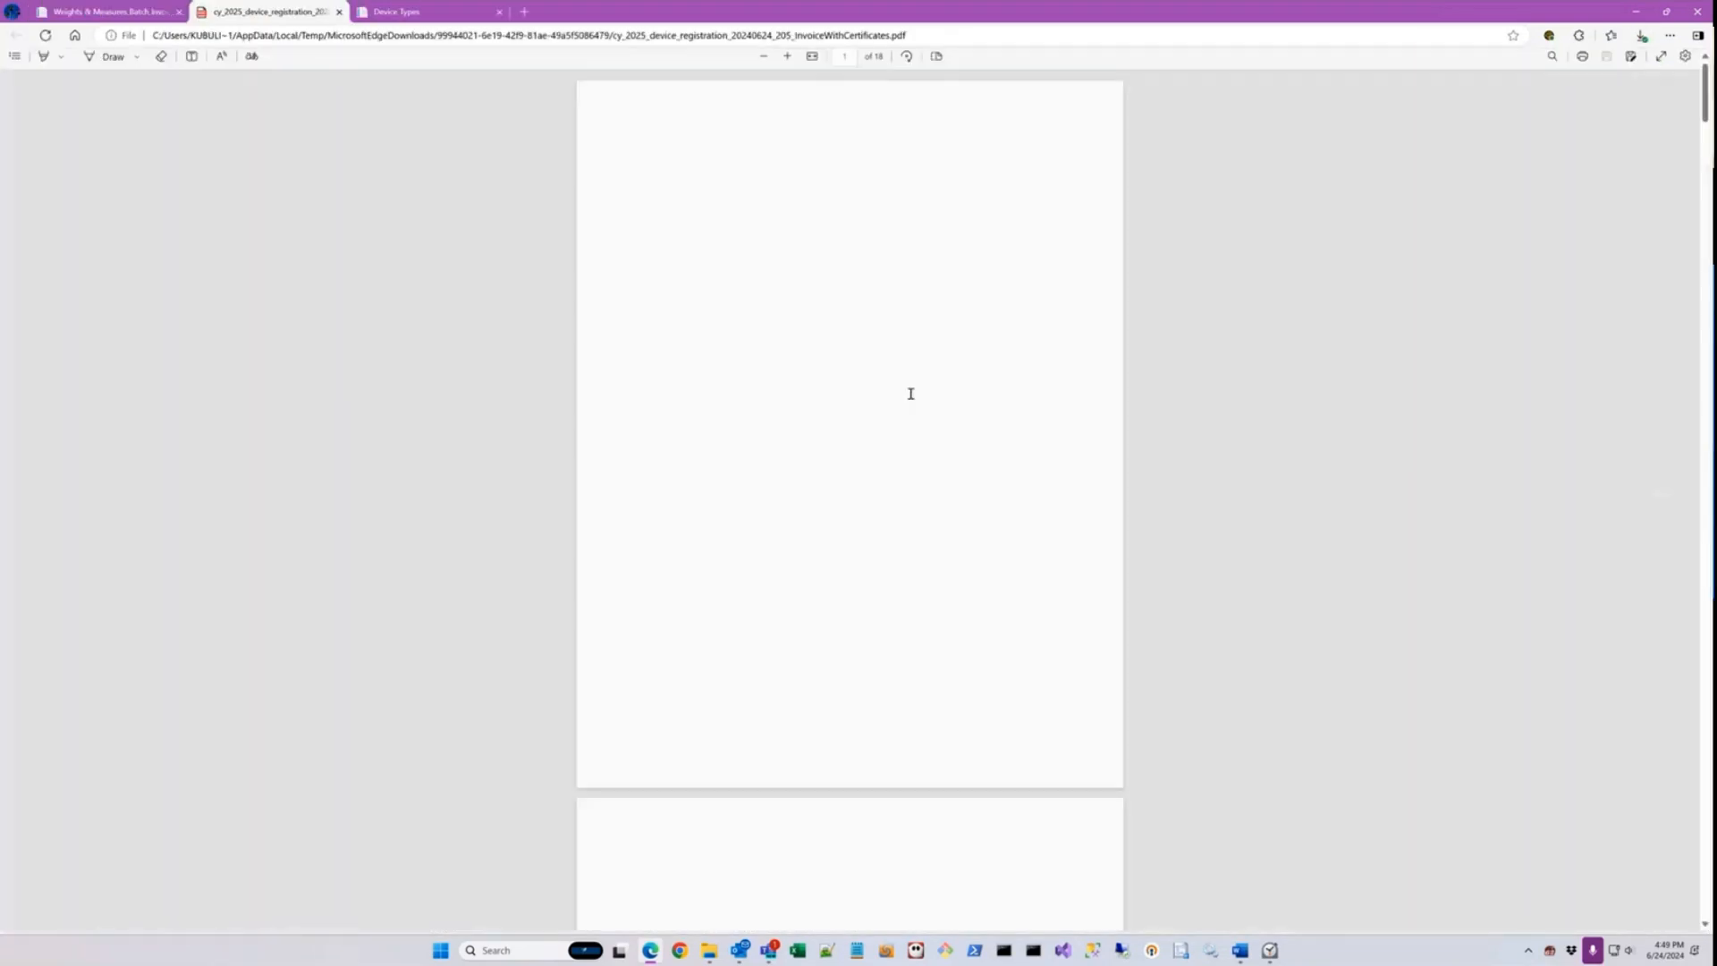
pyautogui.scroll(-5, 926, 425)
pyautogui.scroll(-1, 927, 426)
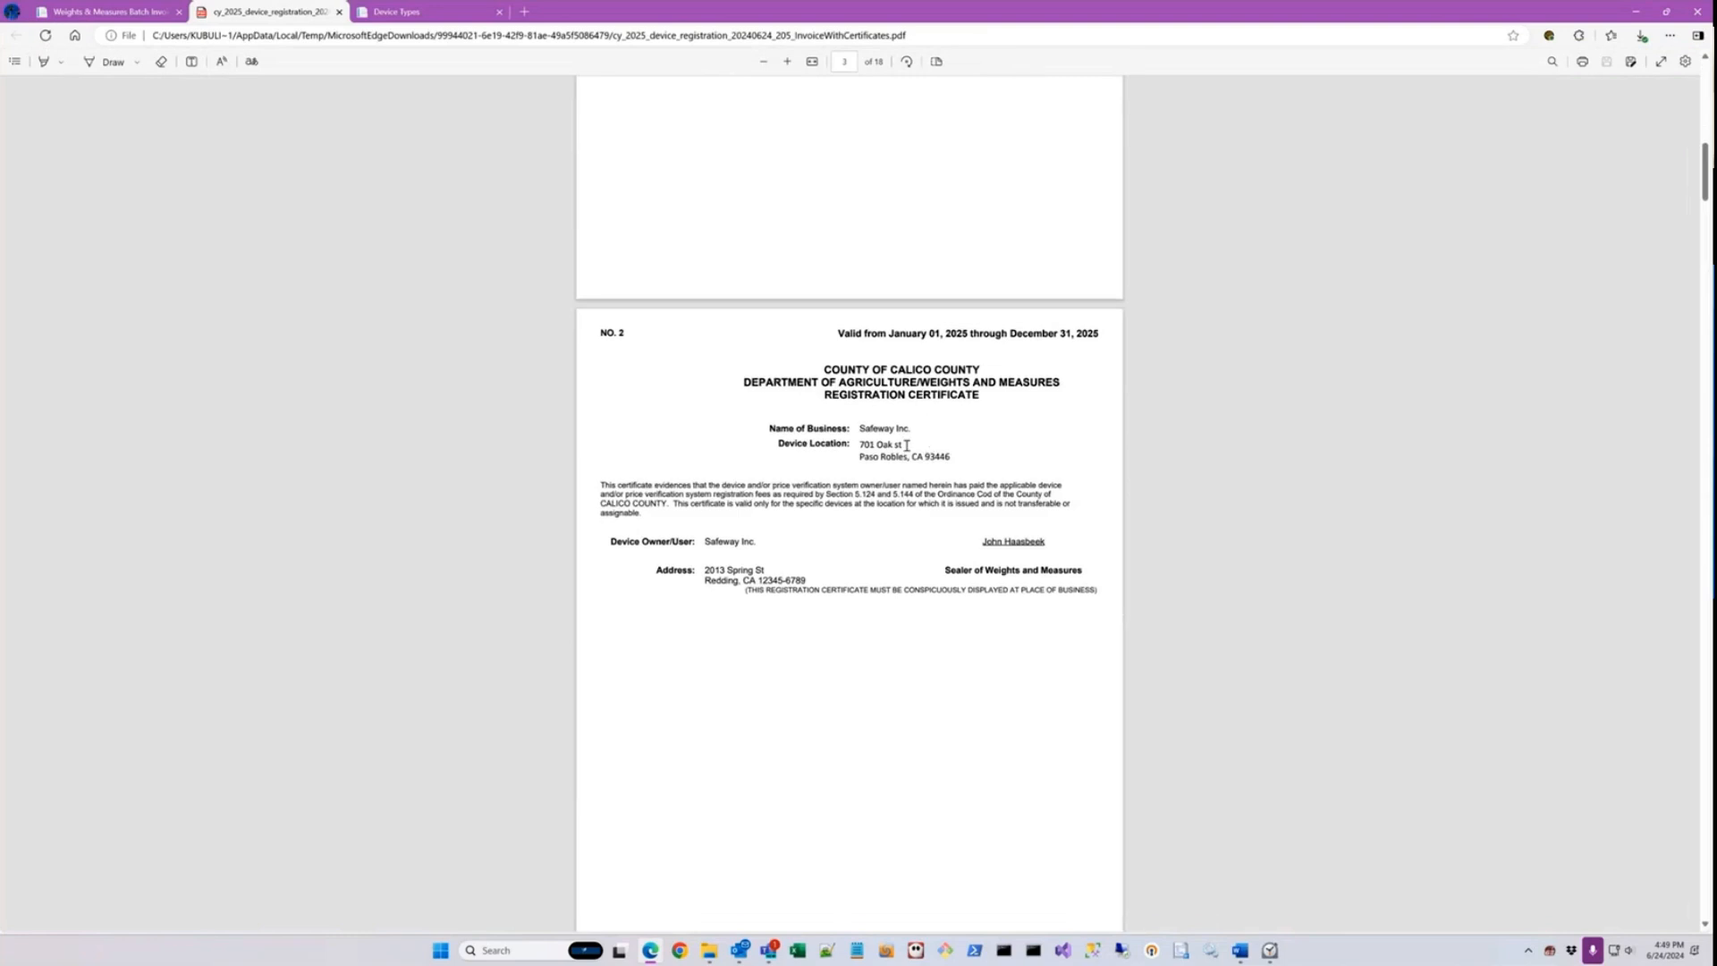
pyautogui.scroll(-2, 895, 409)
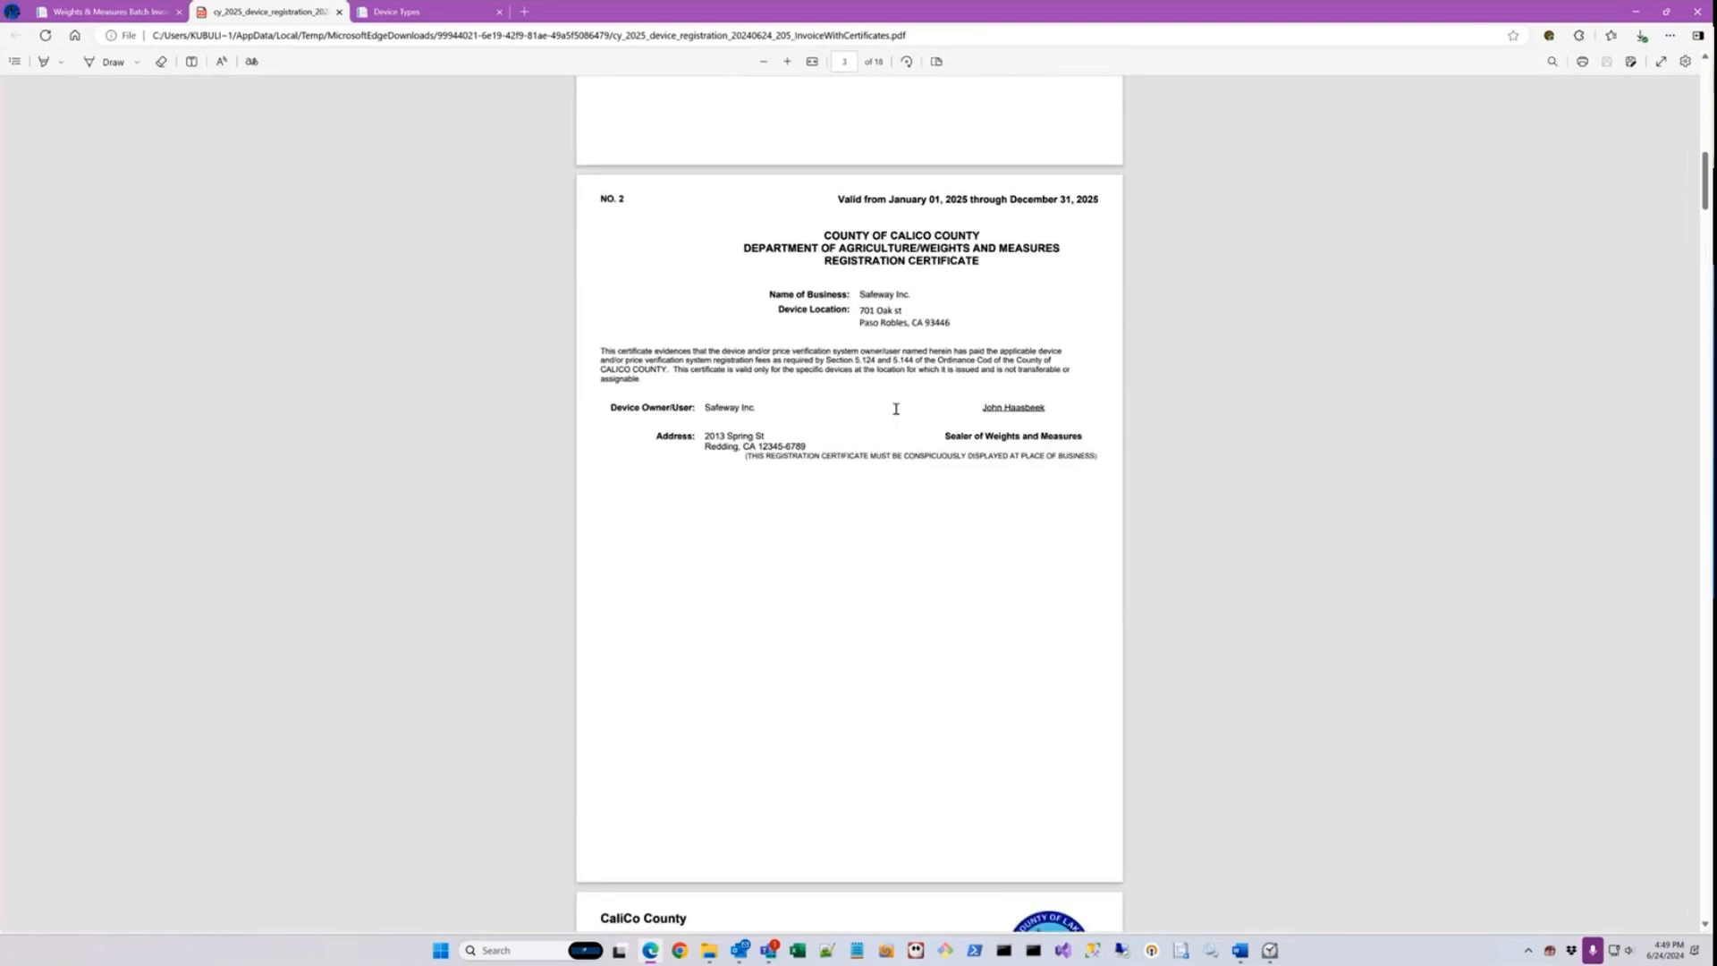
pyautogui.scroll(-12, 895, 413)
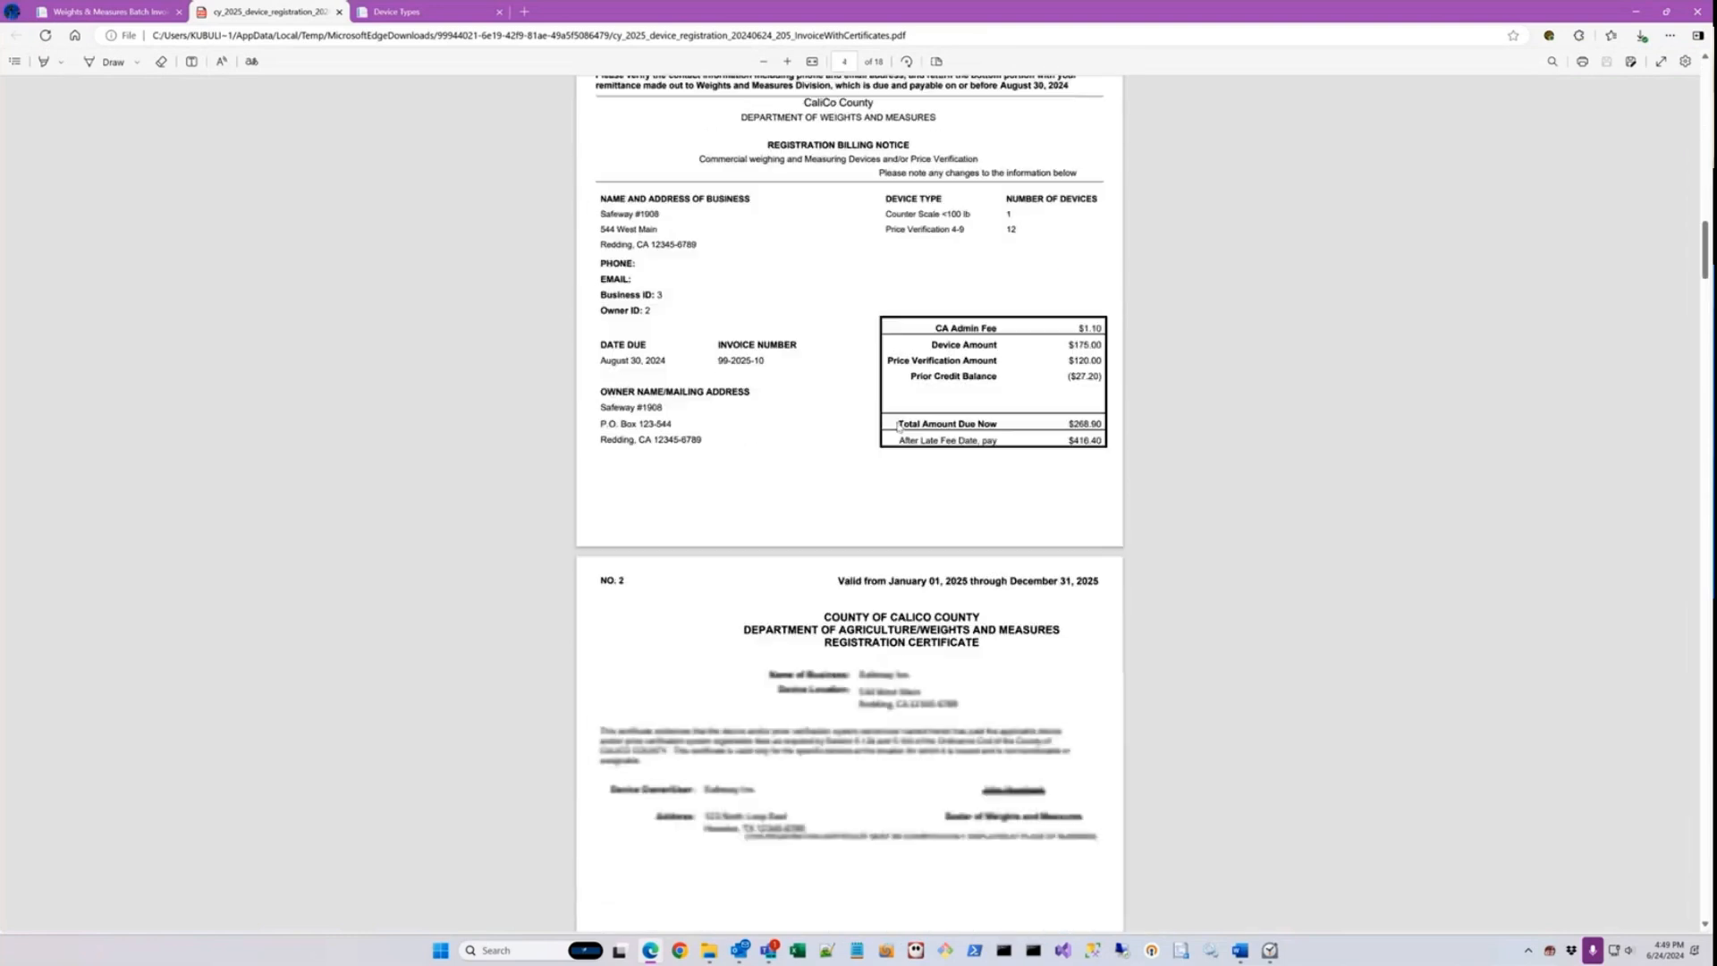
# Step: Examine the next registration certificate in the batch PDF, and close the PDF and the Device Types page
pyautogui.scroll(-1, 898, 423)
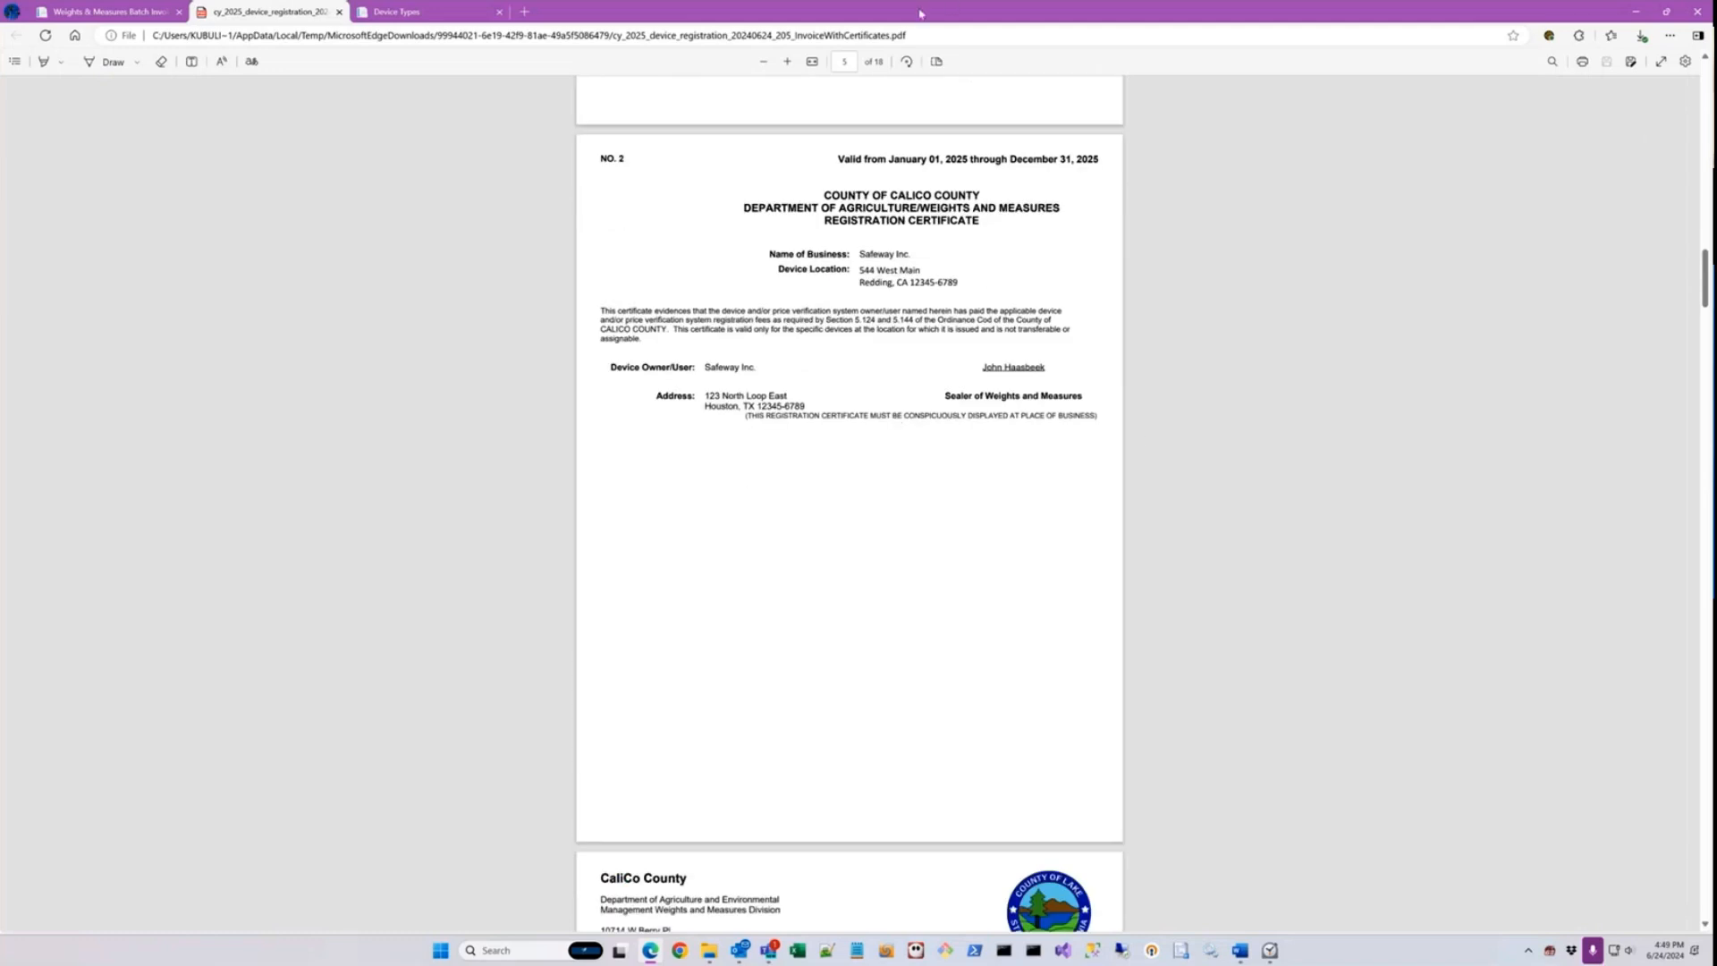
pyautogui.click(339, 13)
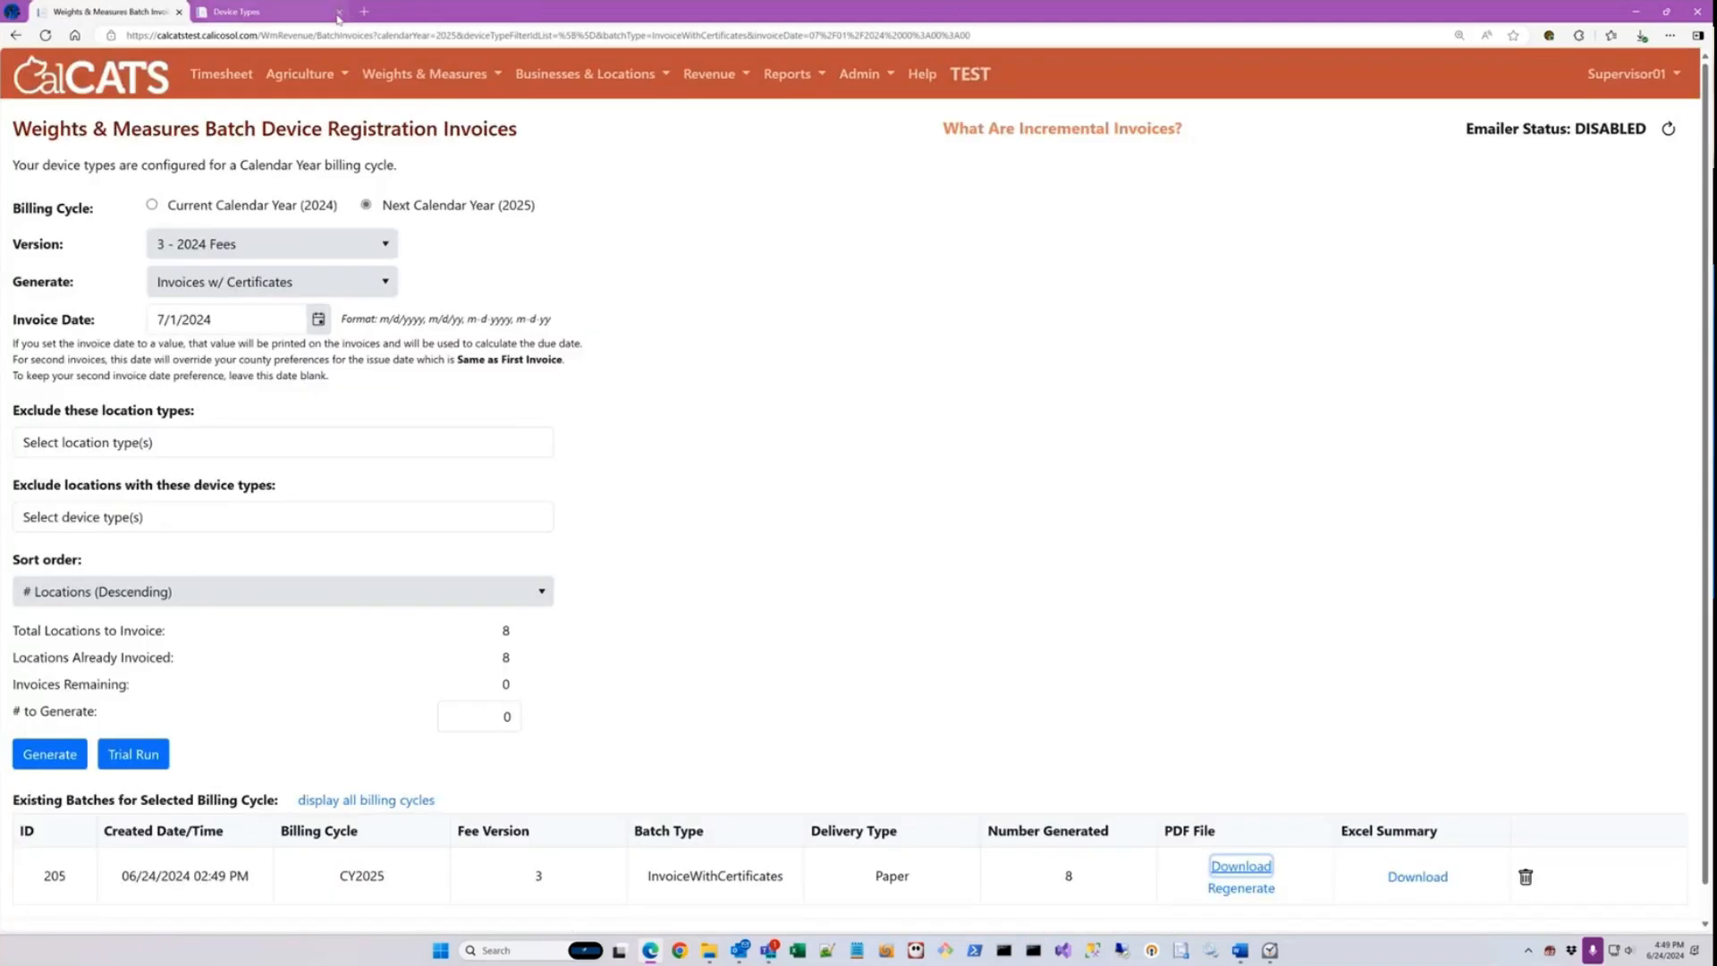
pyautogui.click(338, 12)
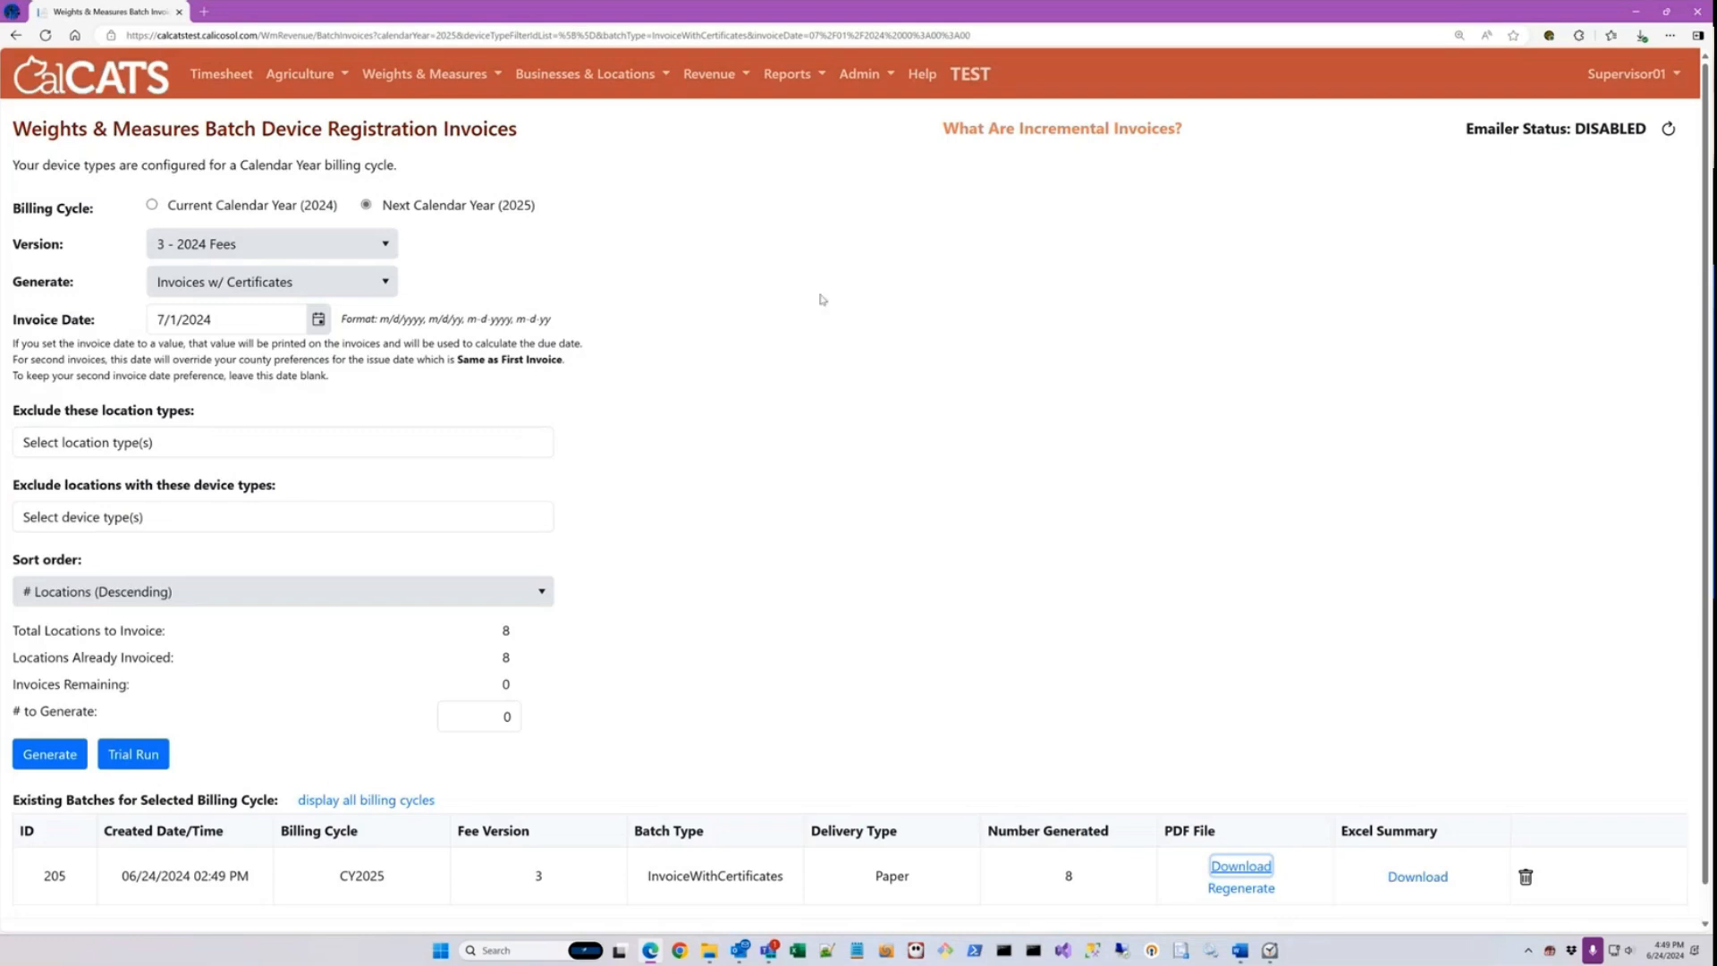
# Step: Open the W&M Ledger and show the transactions for the location Safeway #1908 (Redding, CA)
pyautogui.click(747, 77)
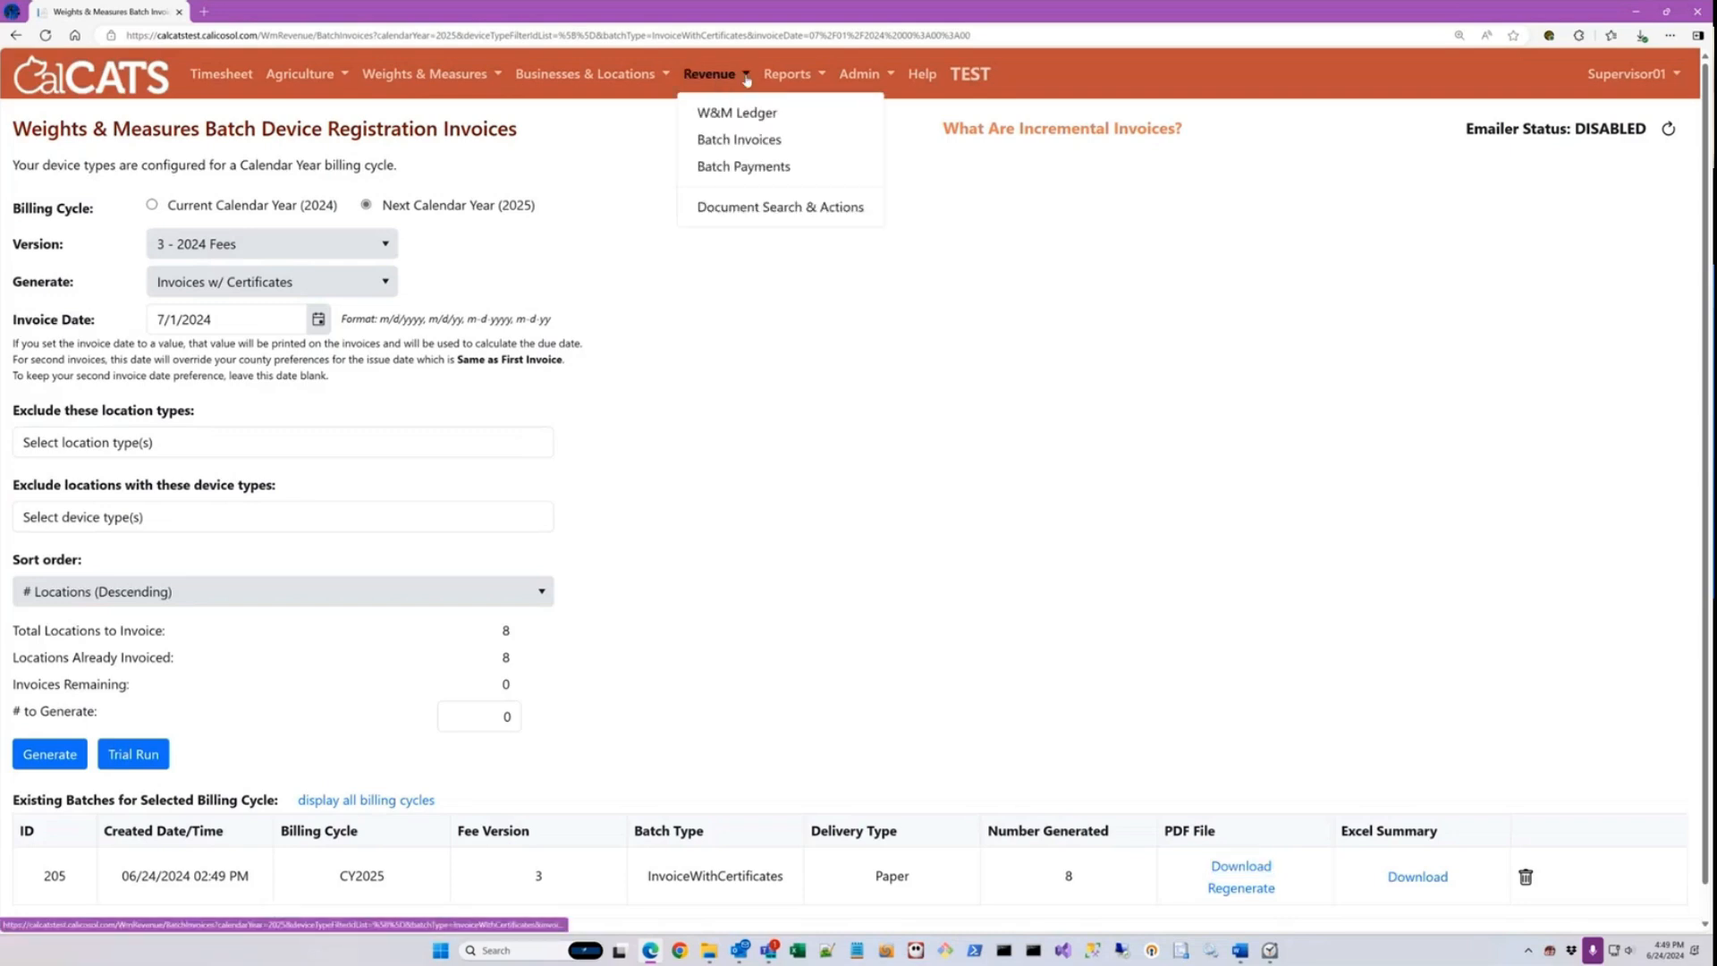
pyautogui.click(745, 113)
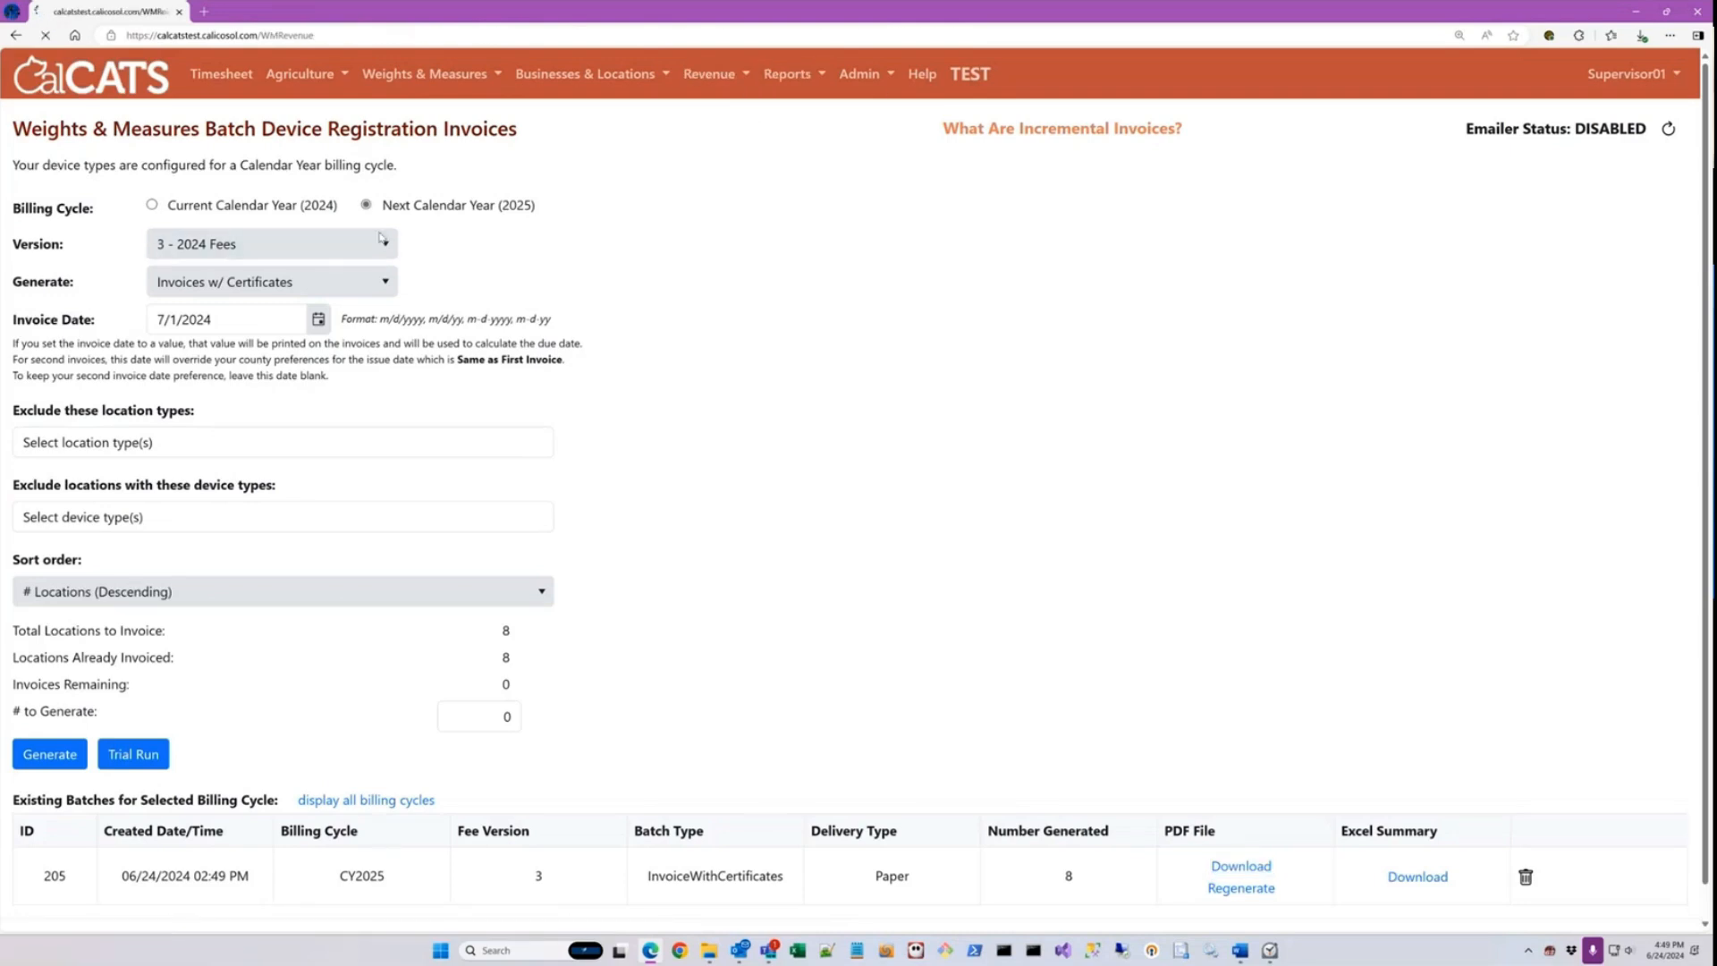
pyautogui.click(303, 231)
pyautogui.write('a')
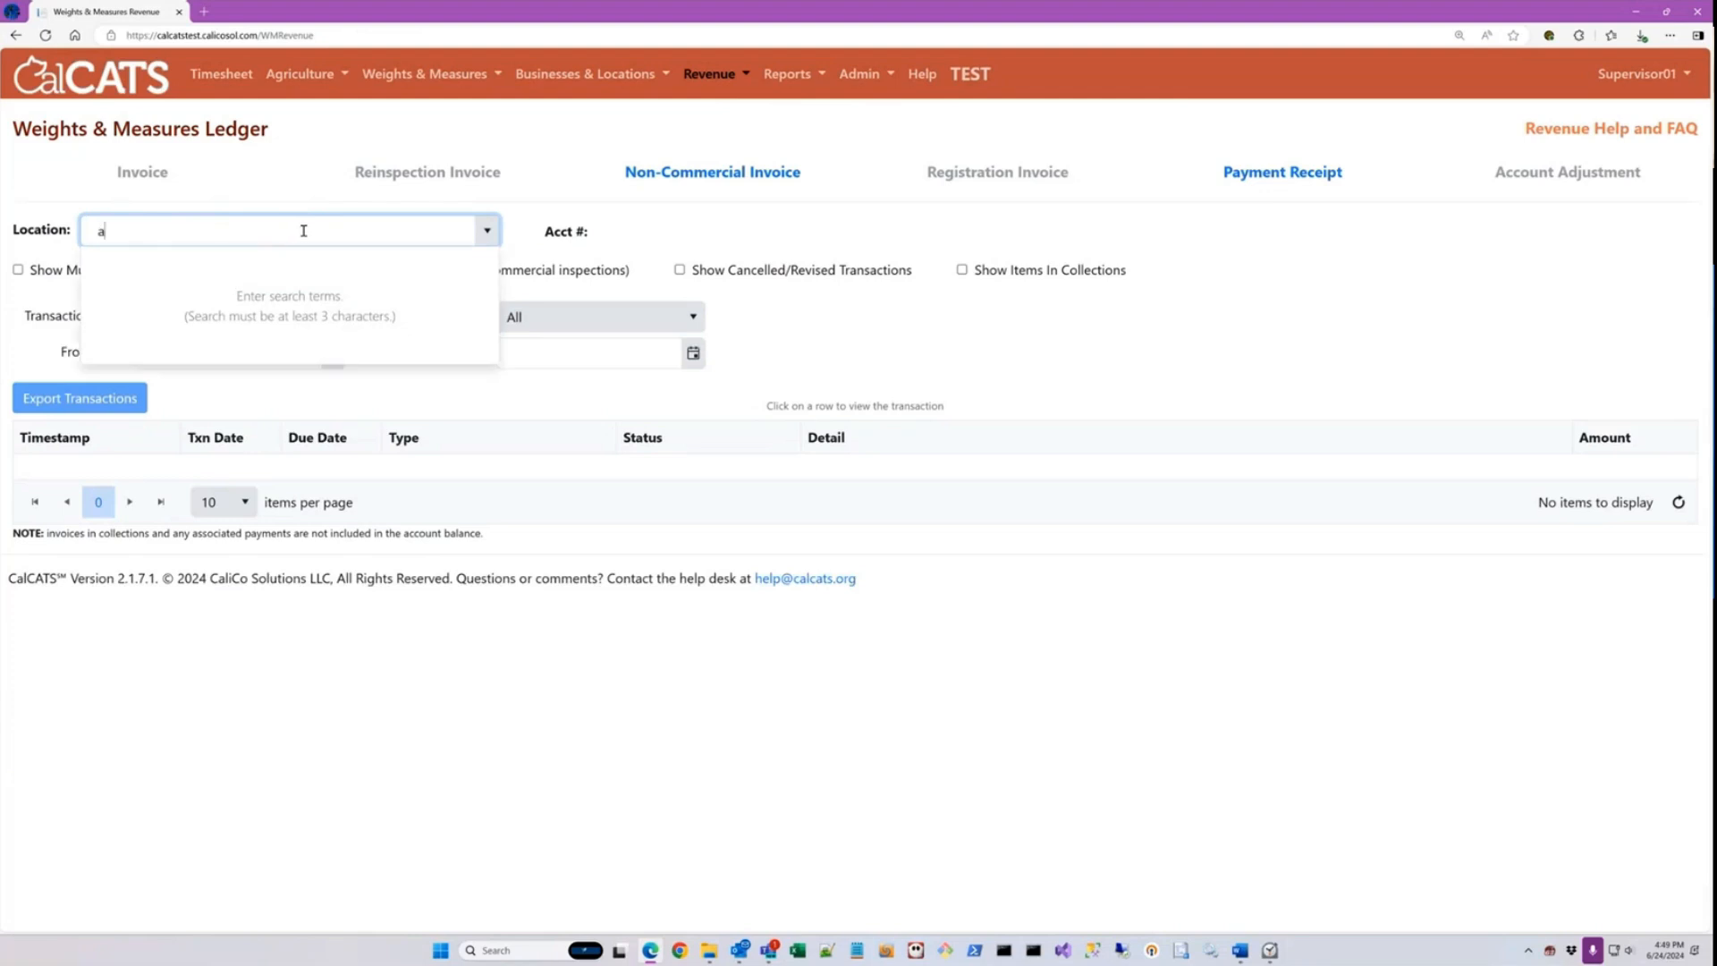
pyautogui.write('rc')
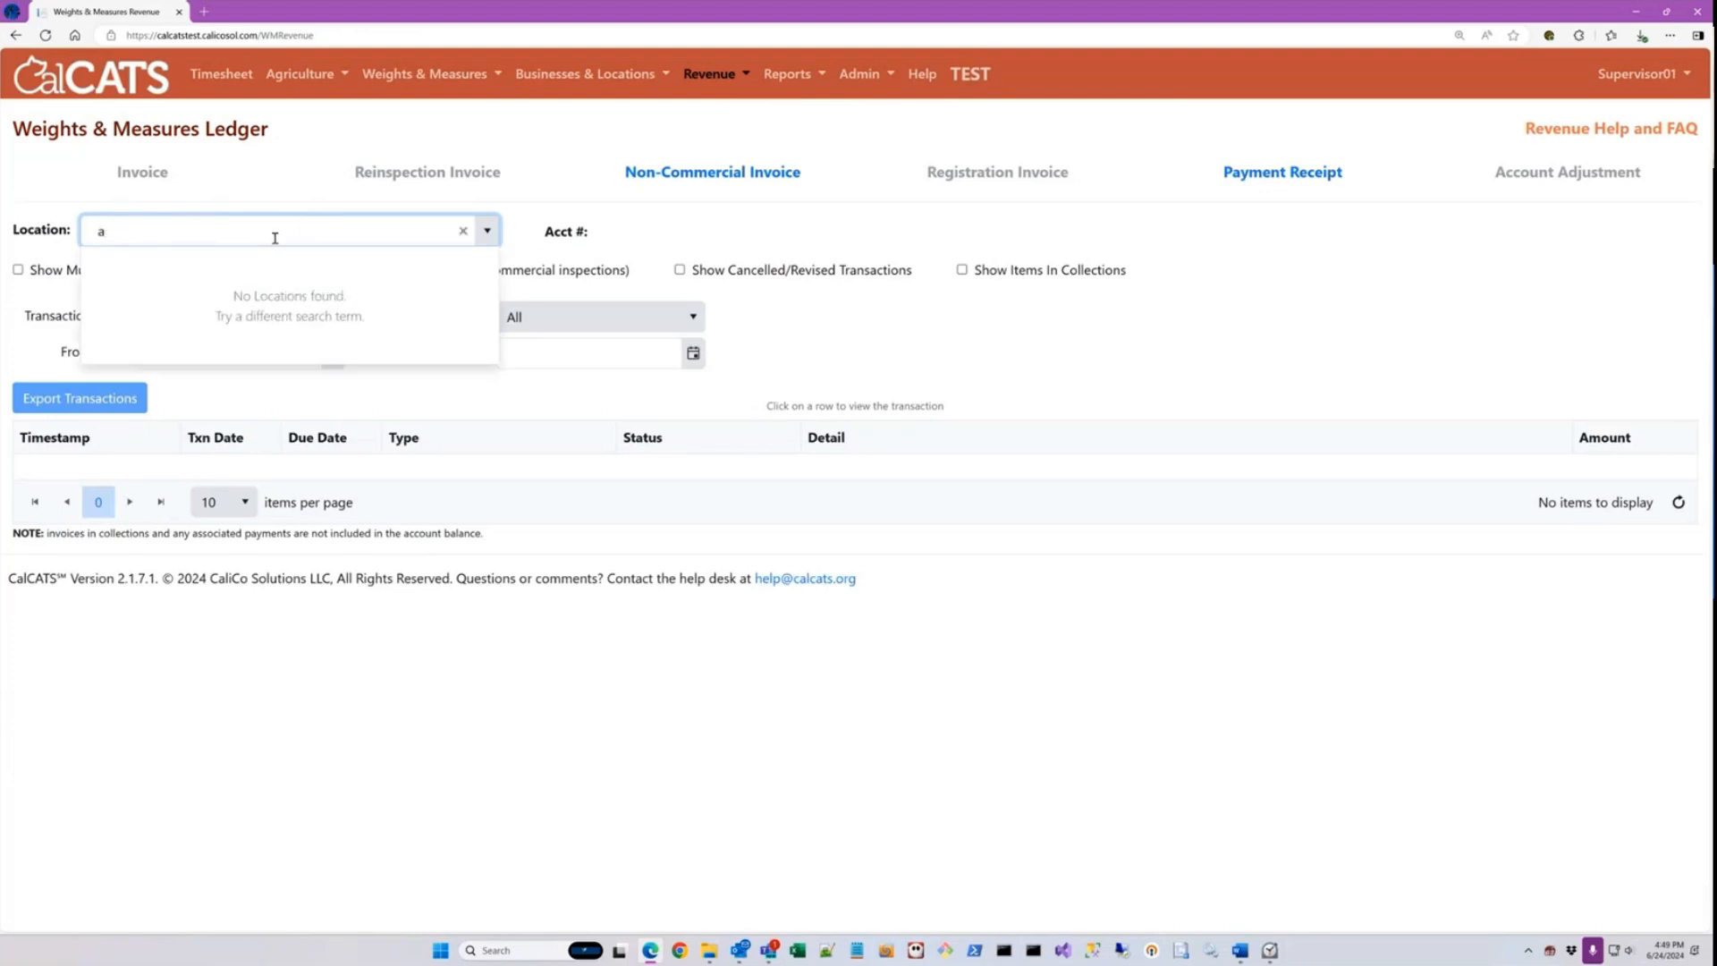
pyautogui.press('BackSpace')
pyautogui.write('safe')
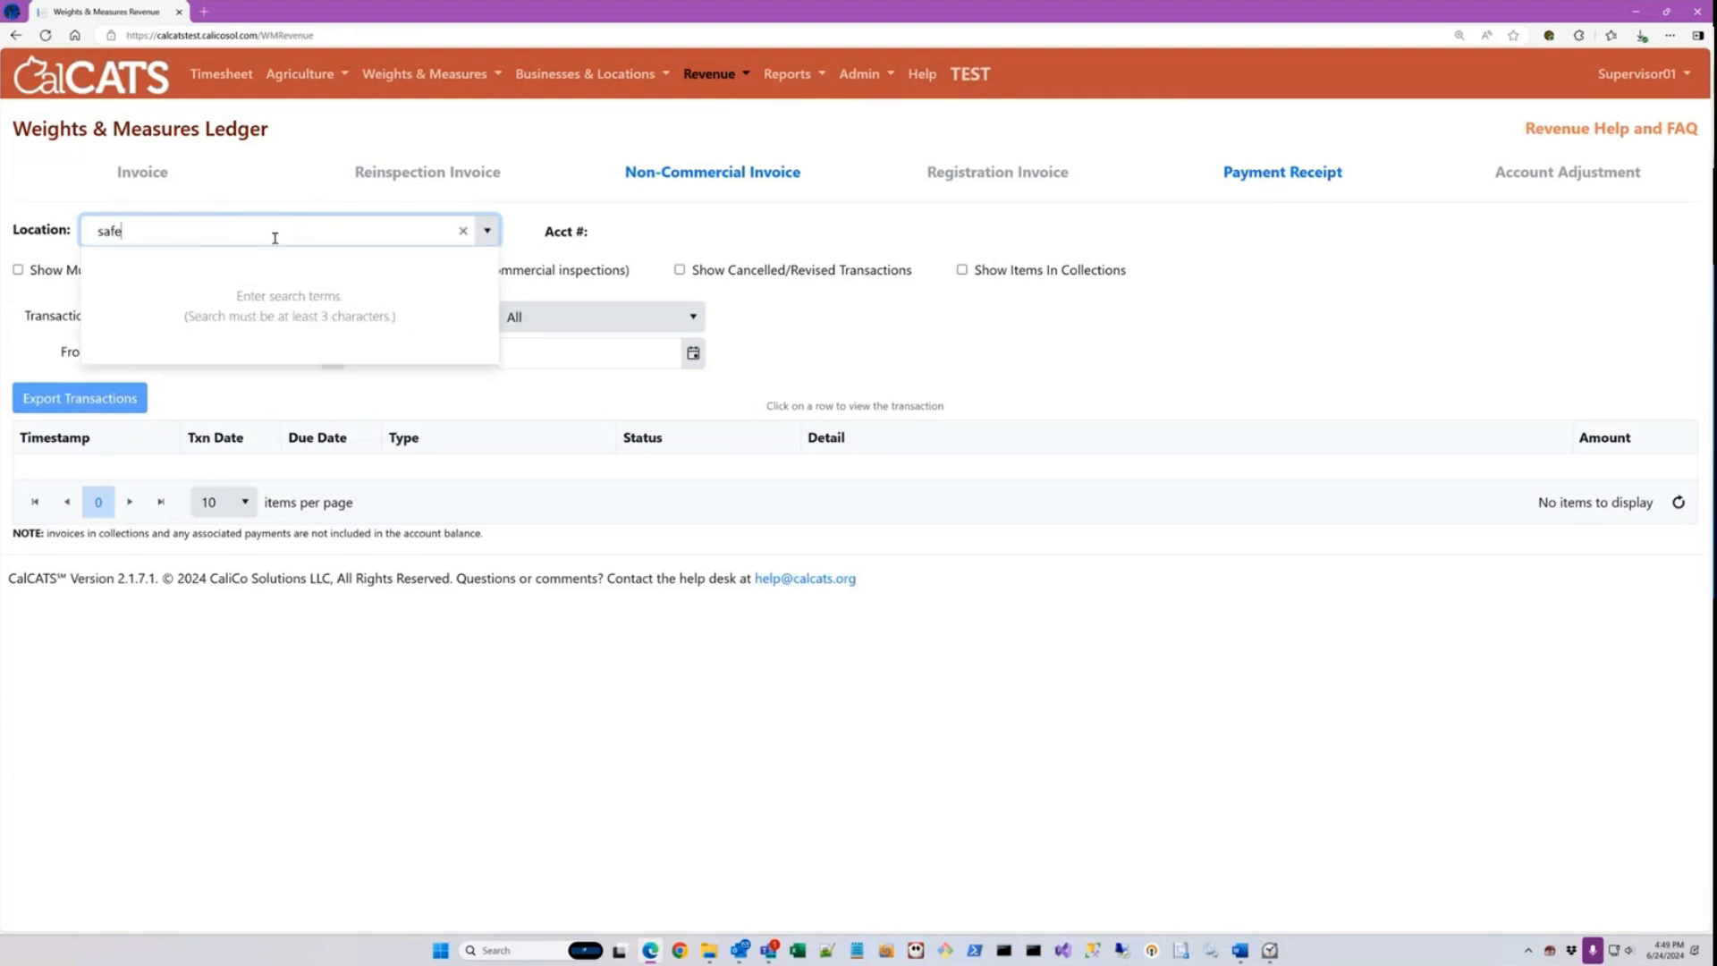
pyautogui.click(169, 287)
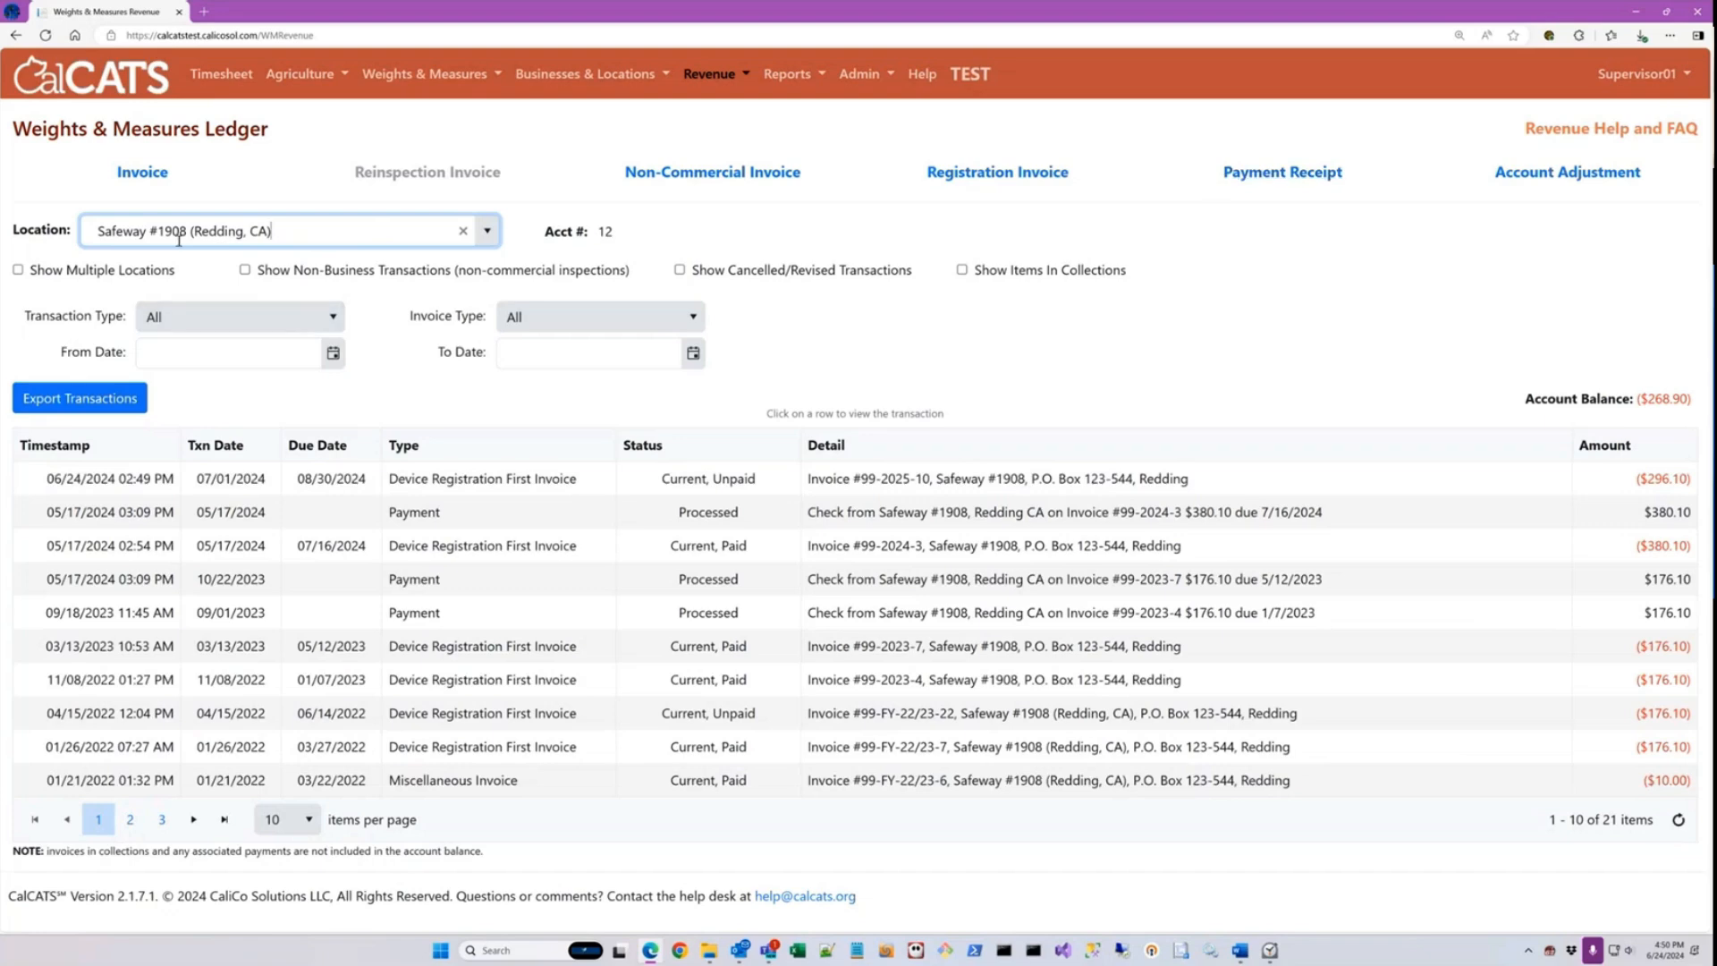
# Step: Open the unpaid 2025 device registration invoice from the ledger and download the batch PDF it was generated in
pyautogui.click(995, 479)
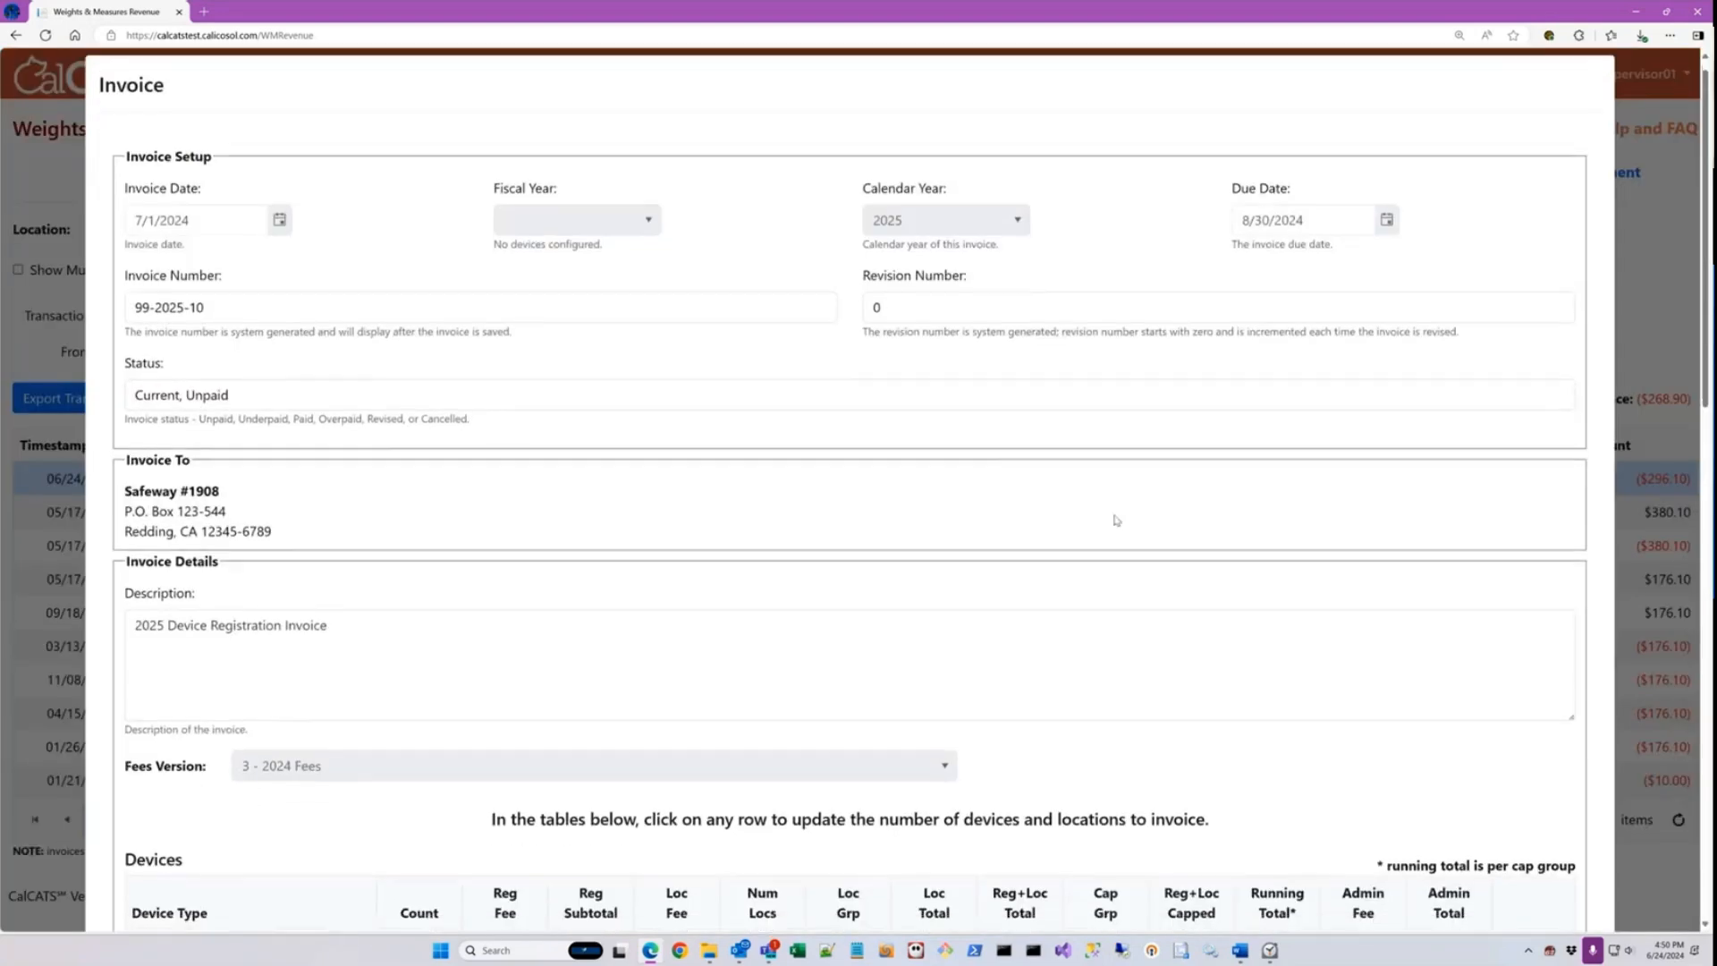
pyautogui.scroll(-3, 1190, 575)
pyautogui.scroll(-10, 1190, 574)
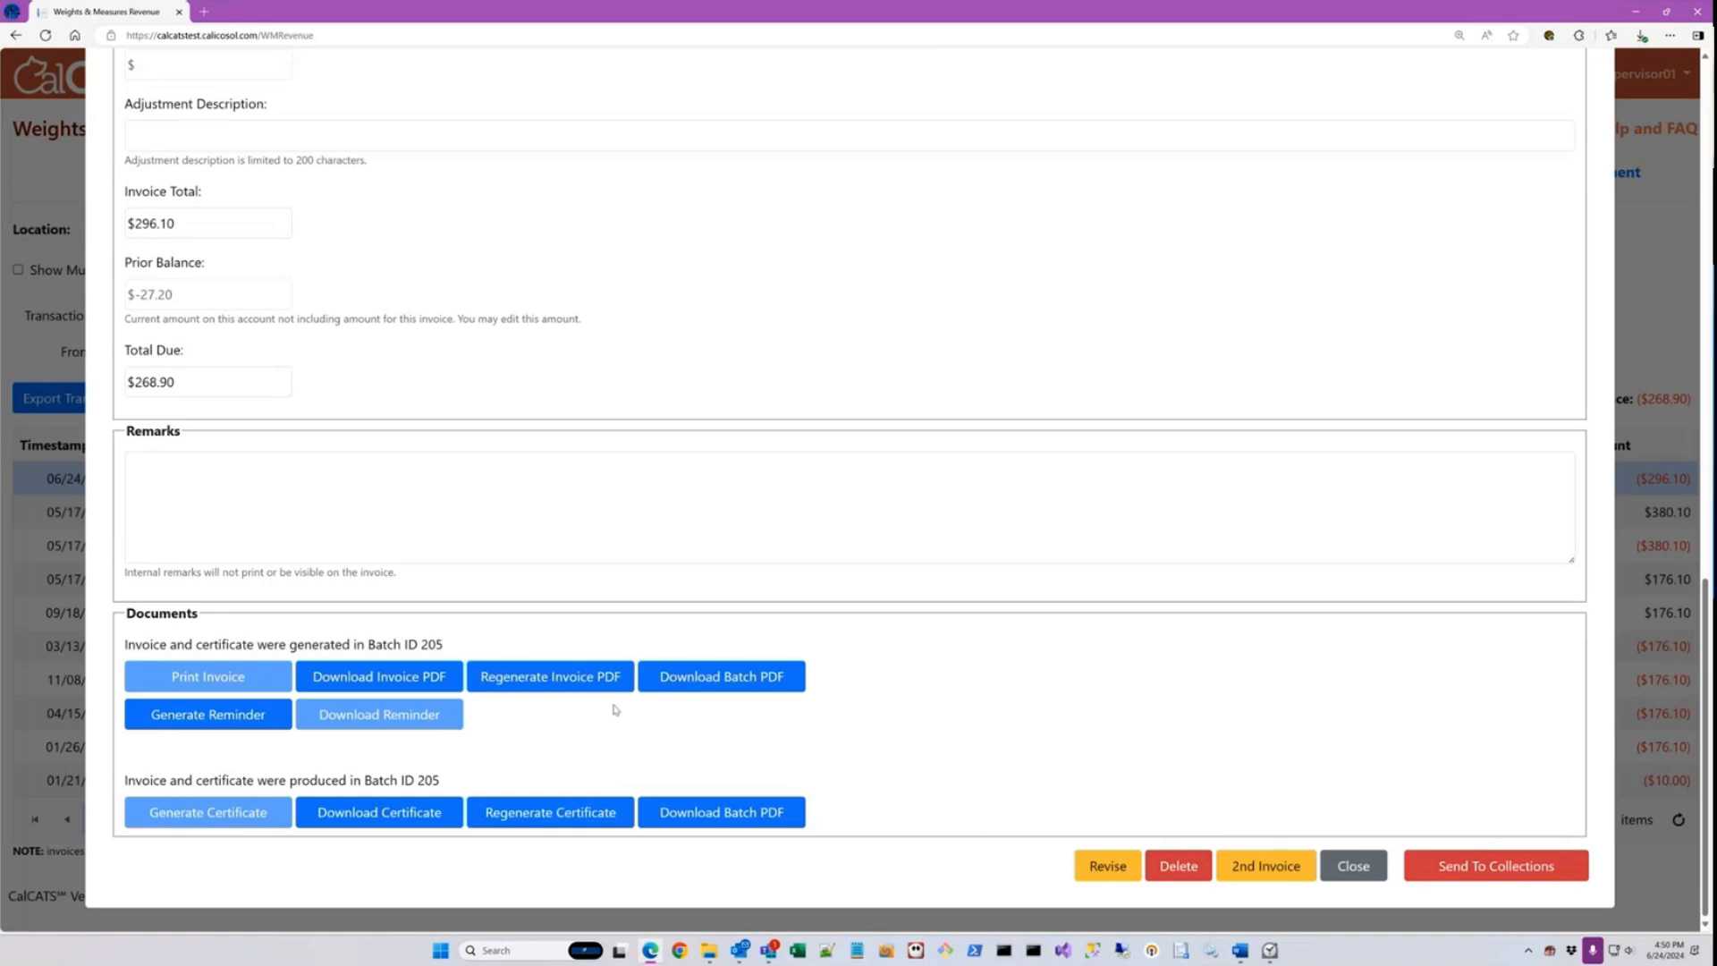
pyautogui.click(762, 680)
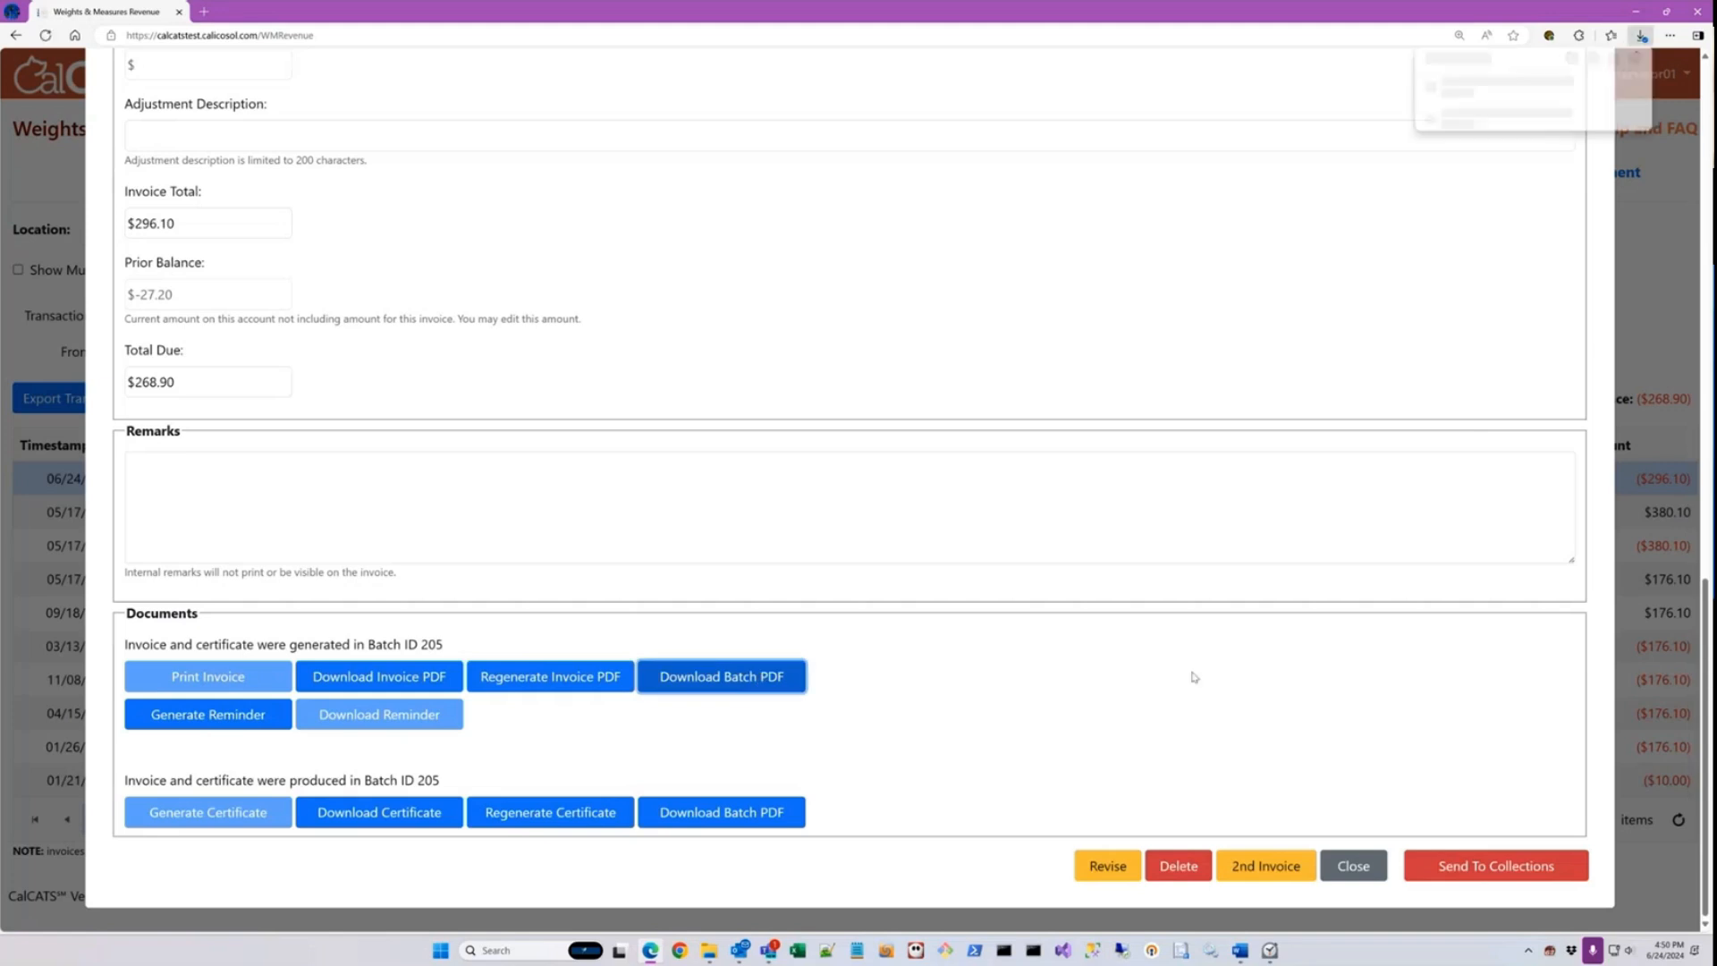
pyautogui.click(1473, 103)
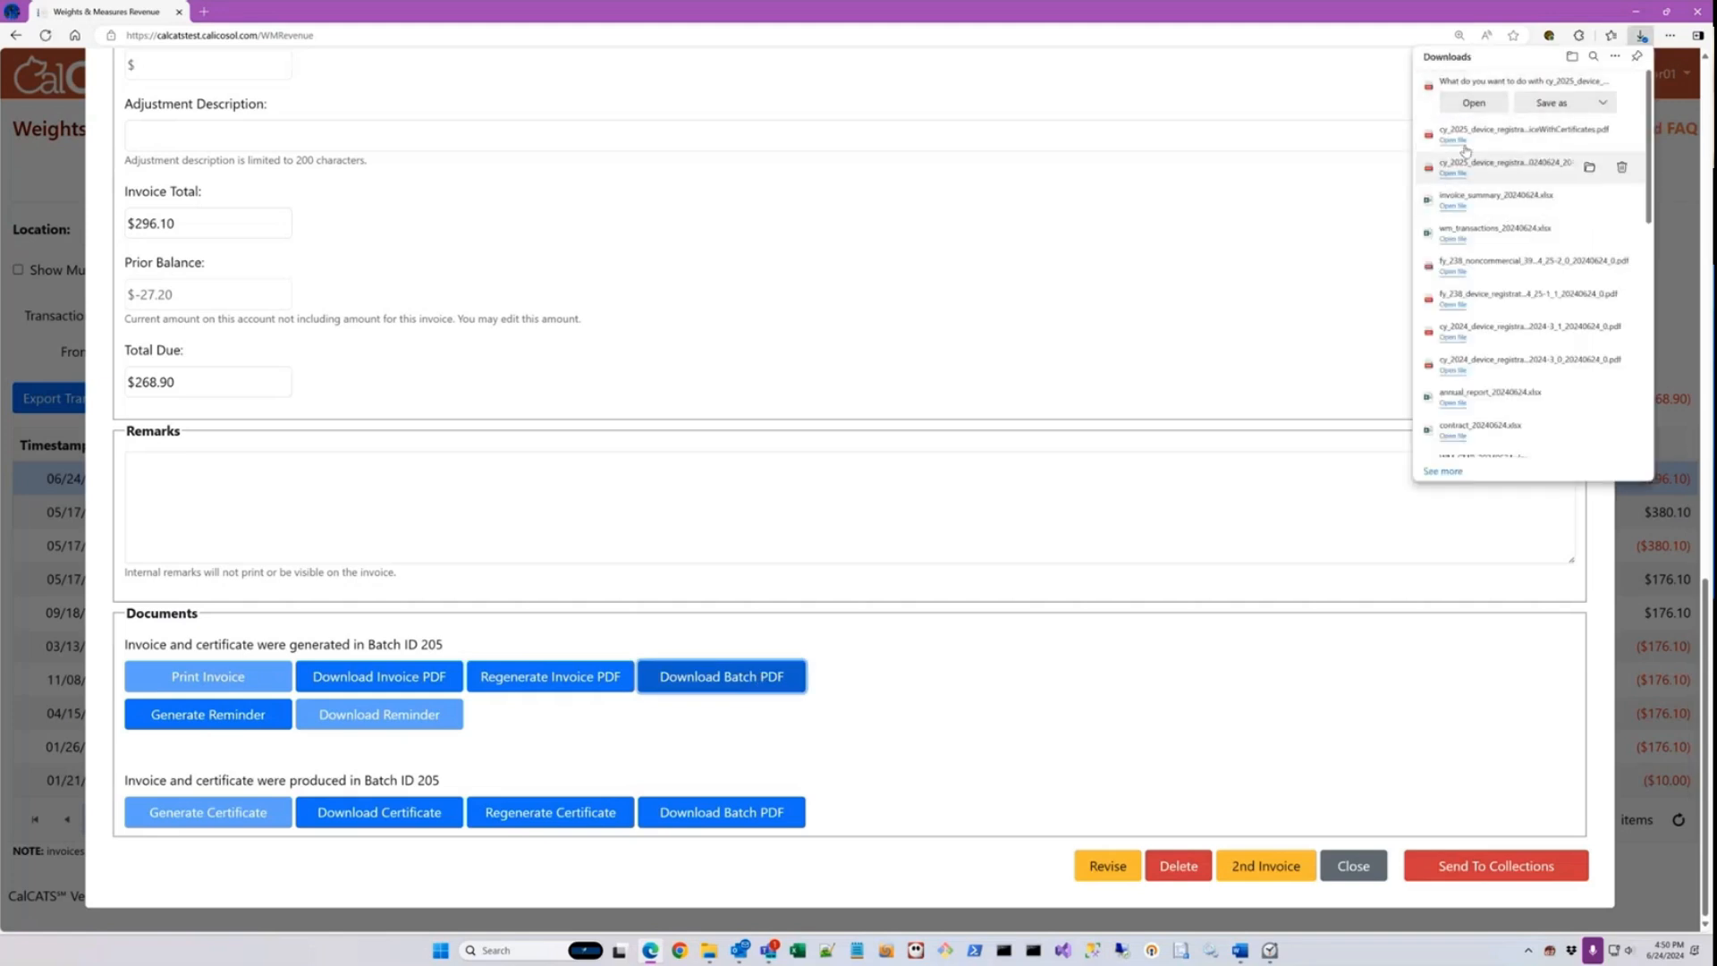
# Step: Regenerate the individual invoice PDF, view its billing notice, and close both the PDF and the invoice
pyautogui.click(514, 680)
pyautogui.click(455, 686)
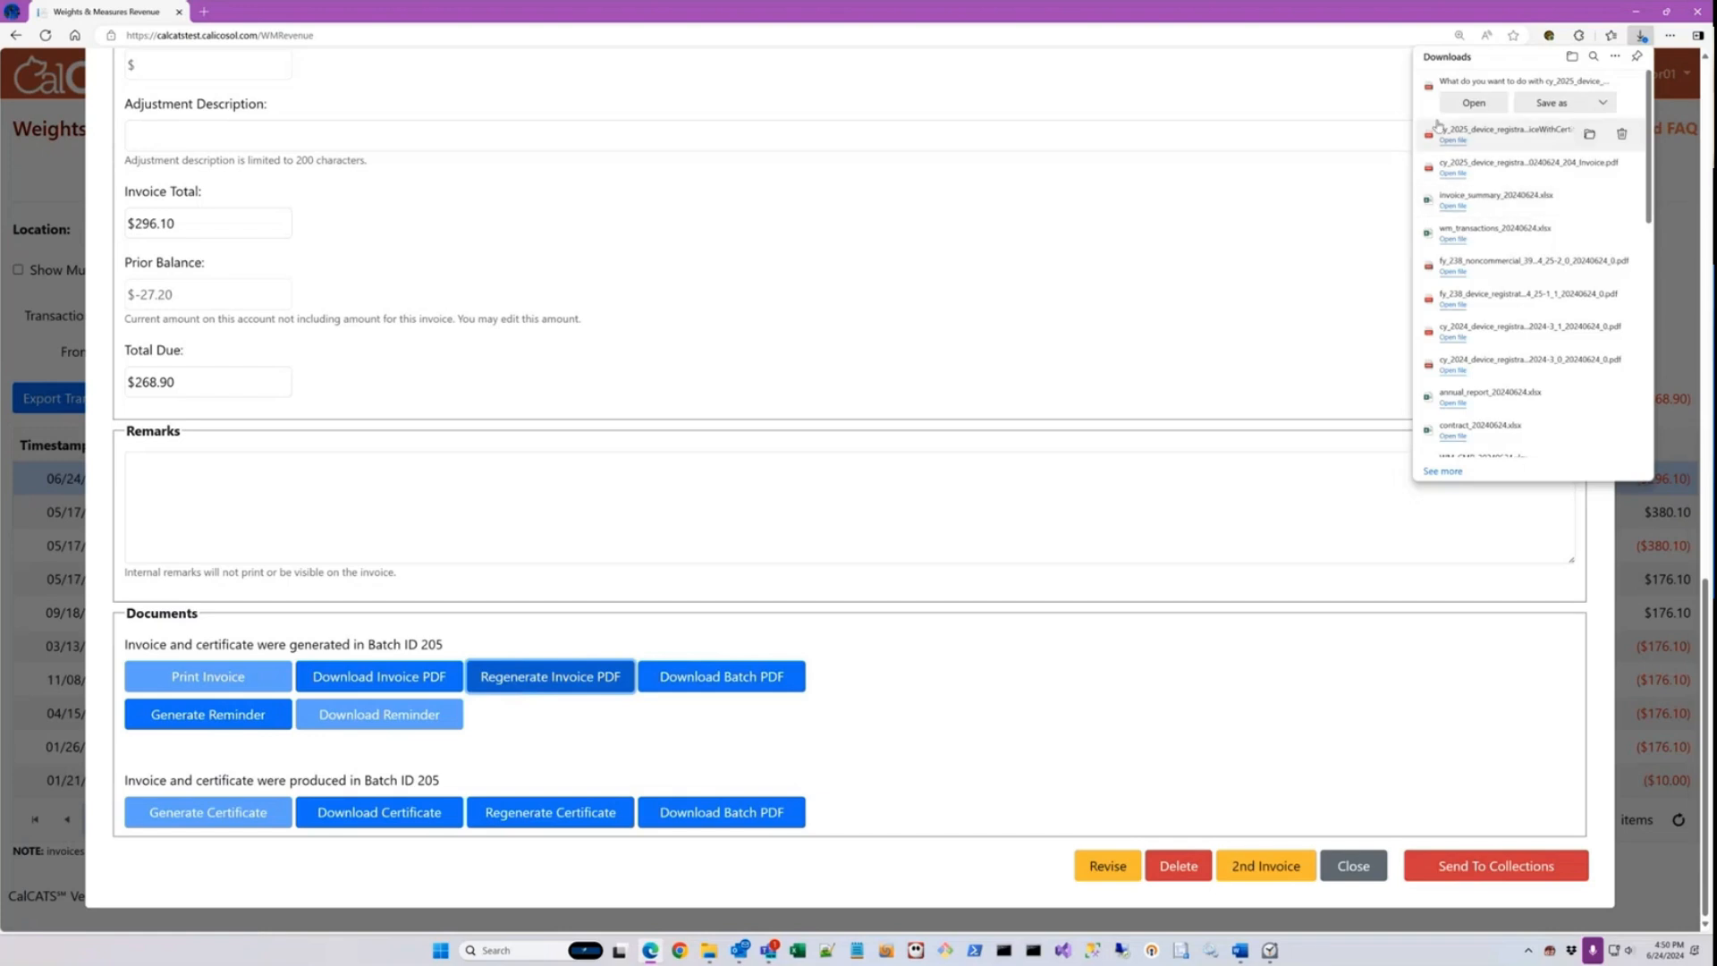
pyautogui.click(1473, 103)
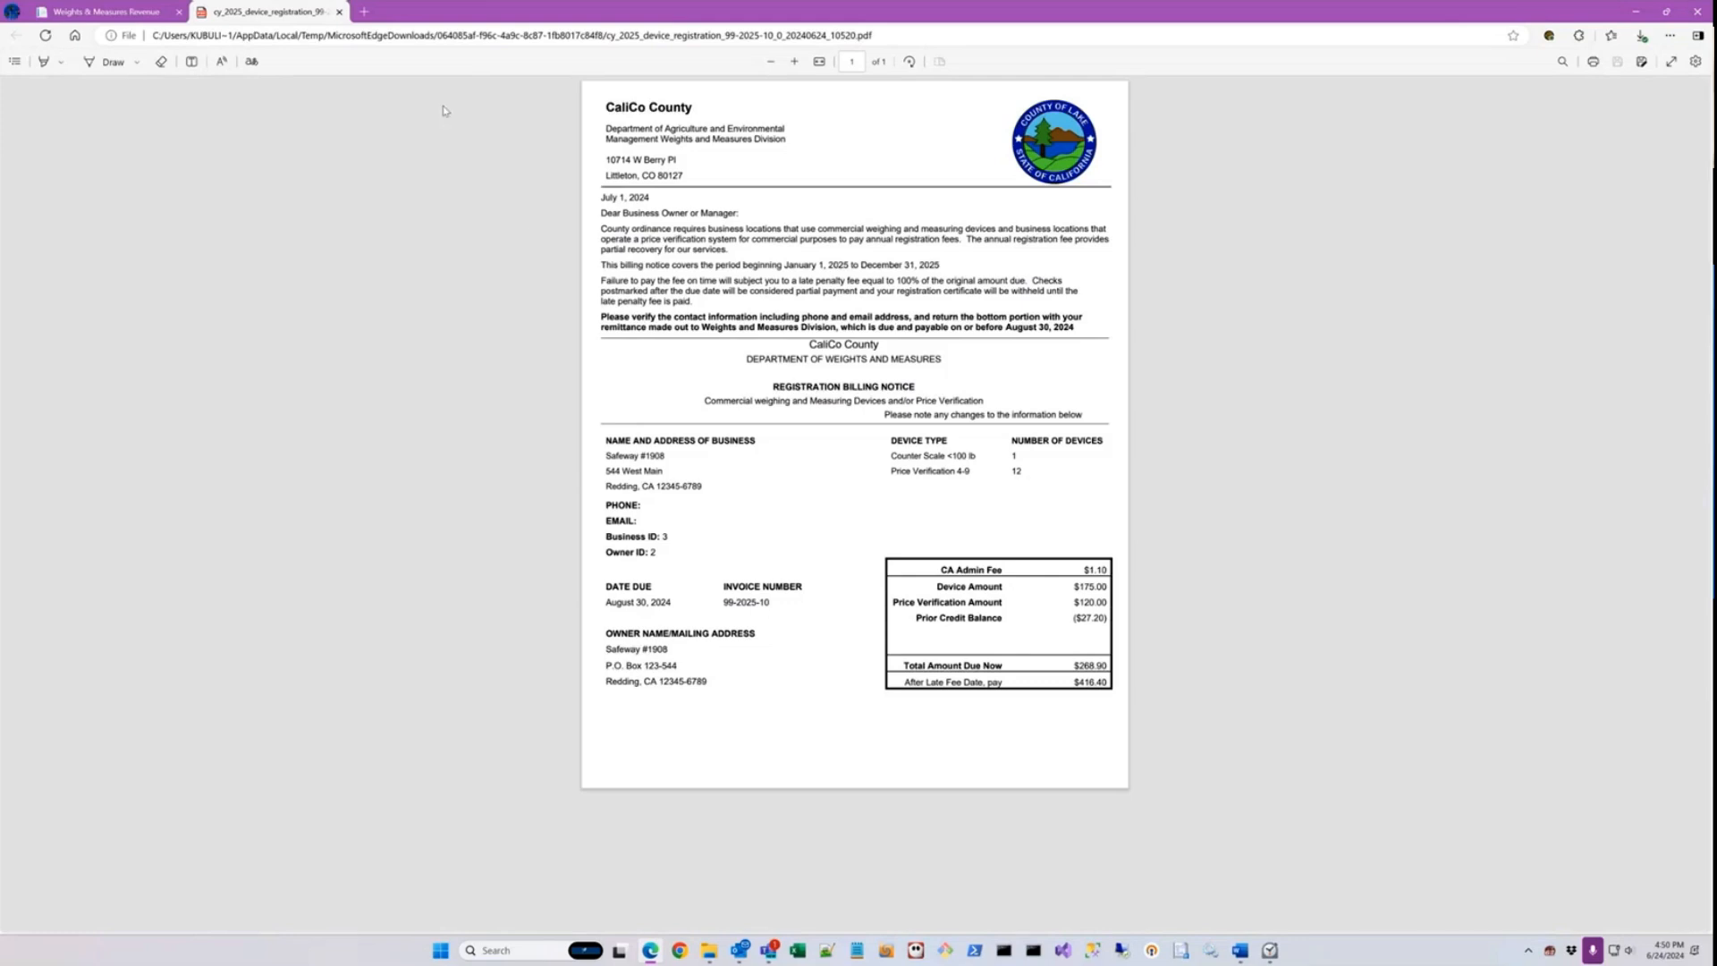
pyautogui.click(339, 12)
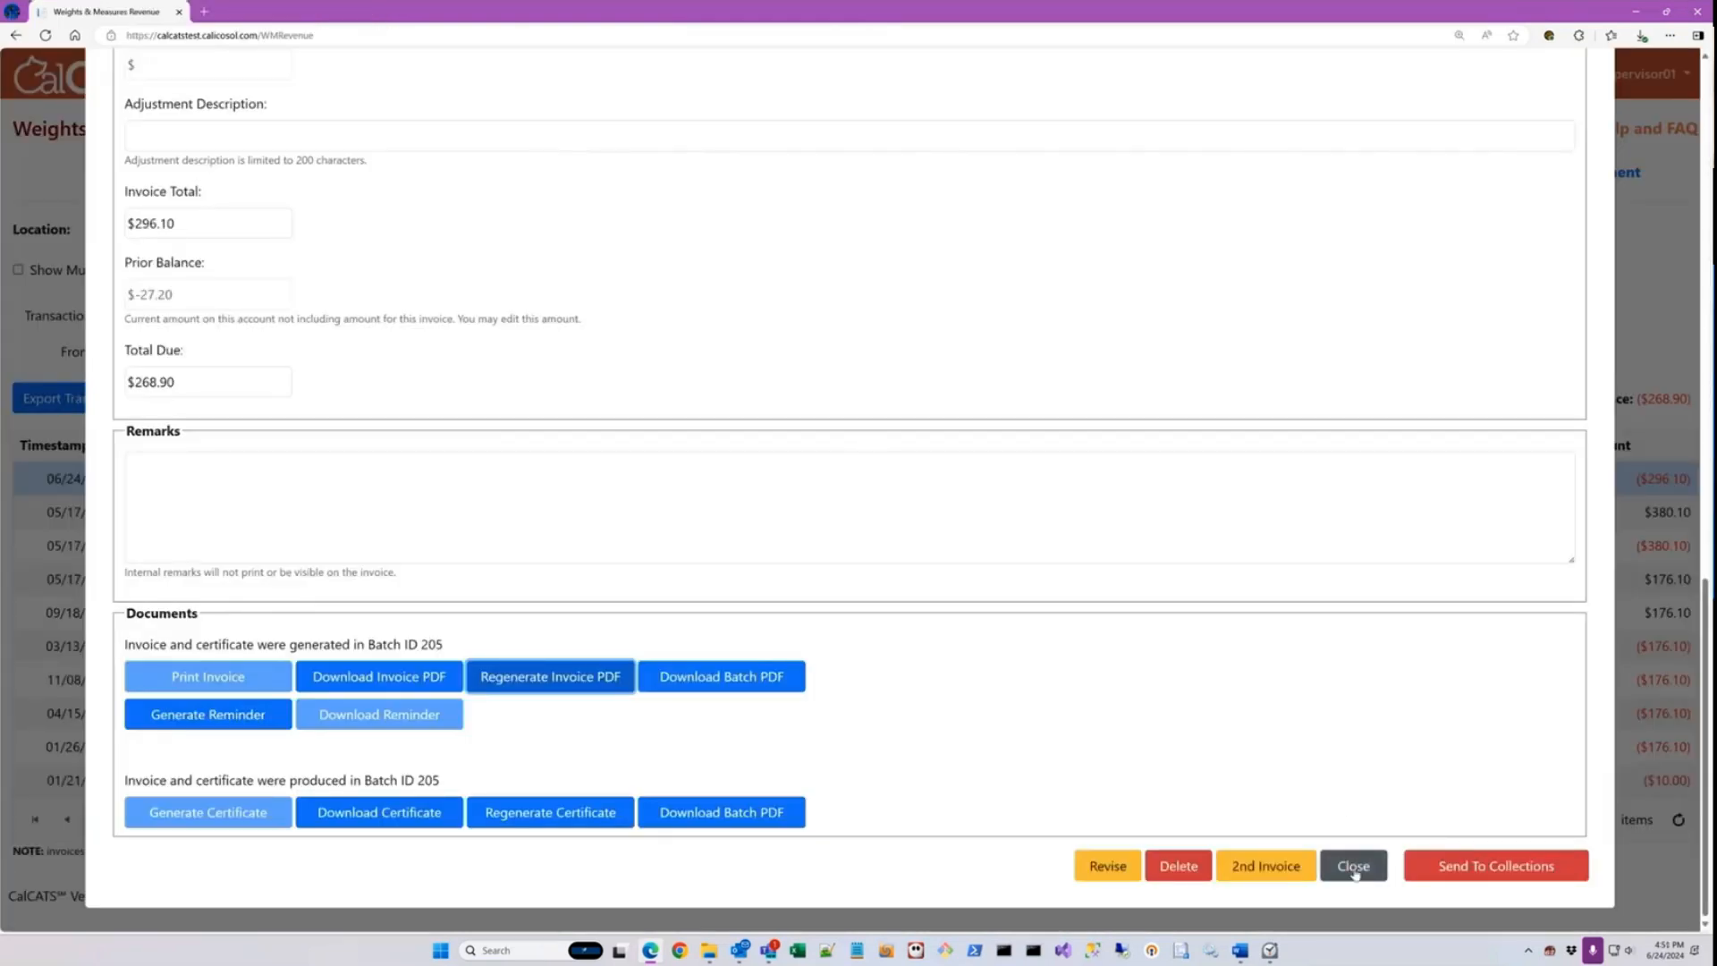
pyautogui.click(1354, 867)
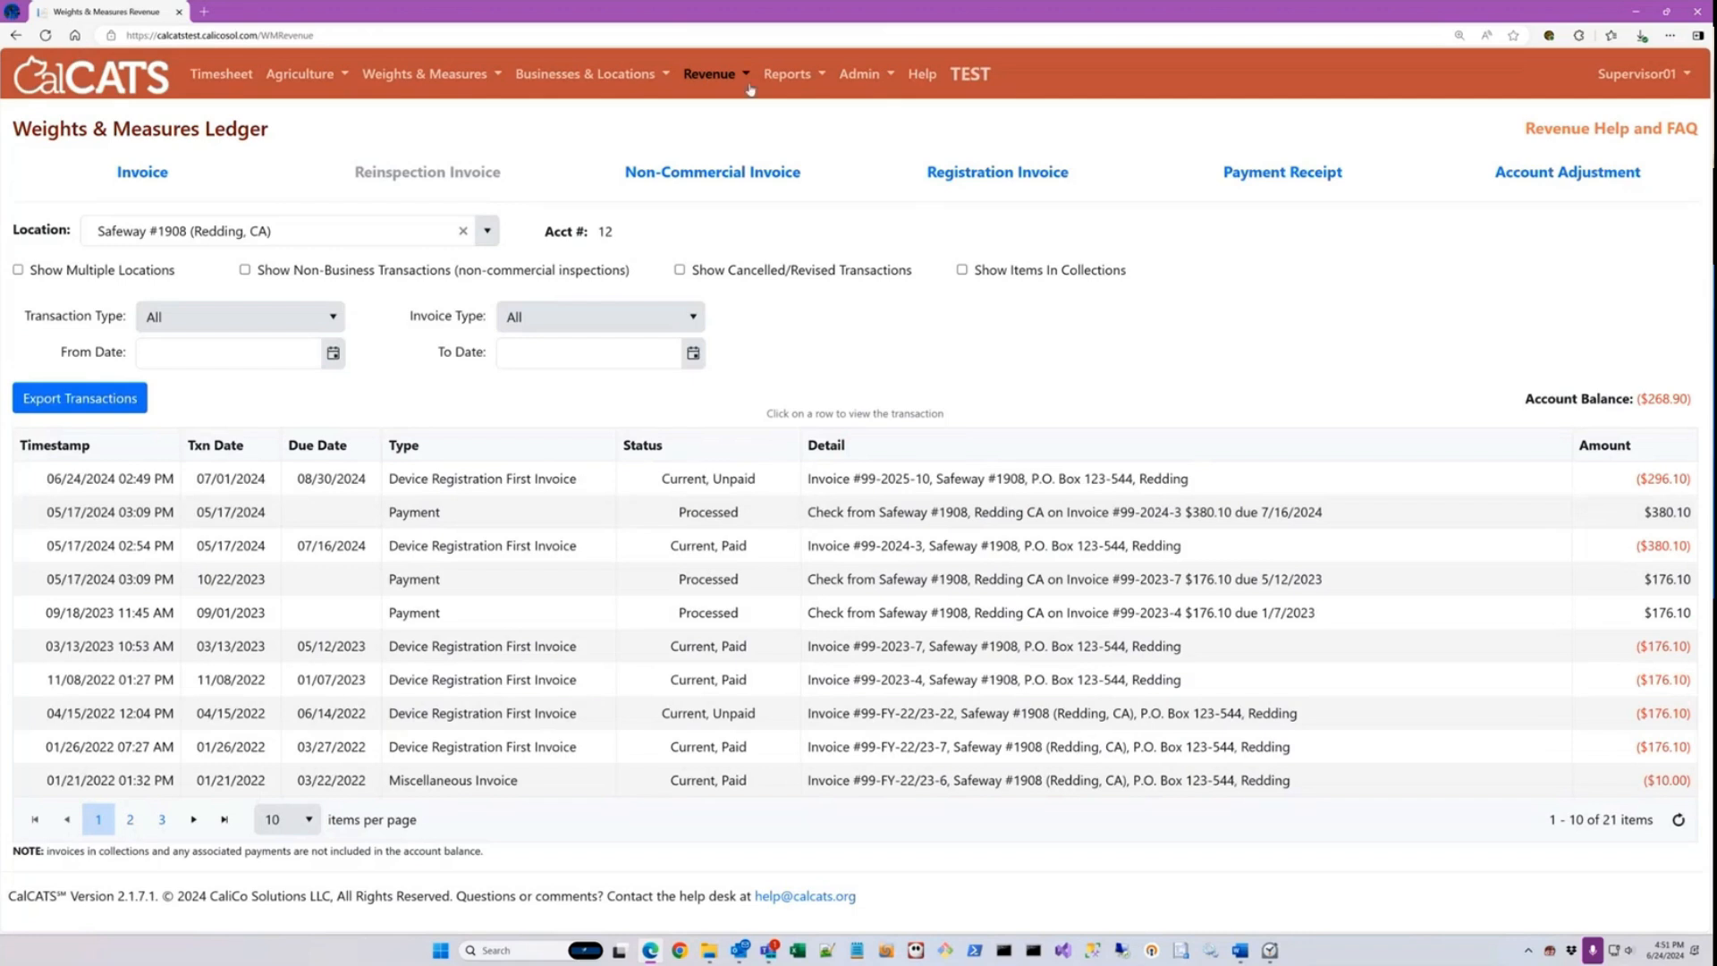
# Step: Open the Batch Invoices page, and open County Preferences from the admin configuration in a separate tab
pyautogui.click(720, 76)
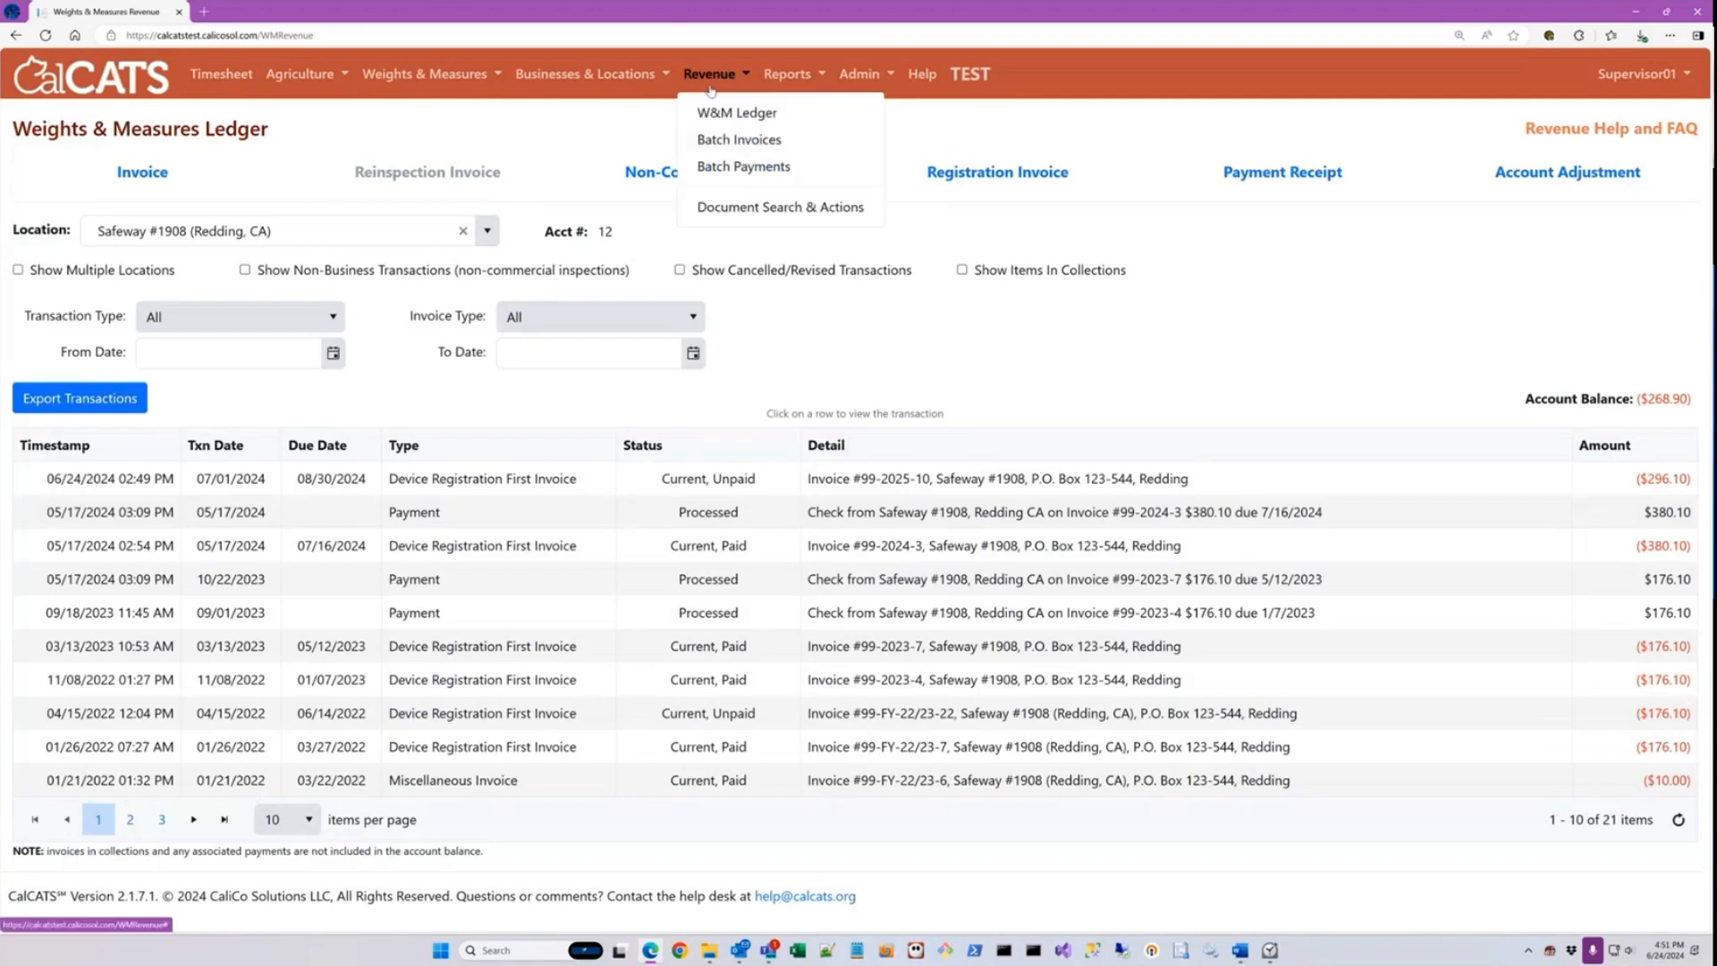
pyautogui.click(735, 140)
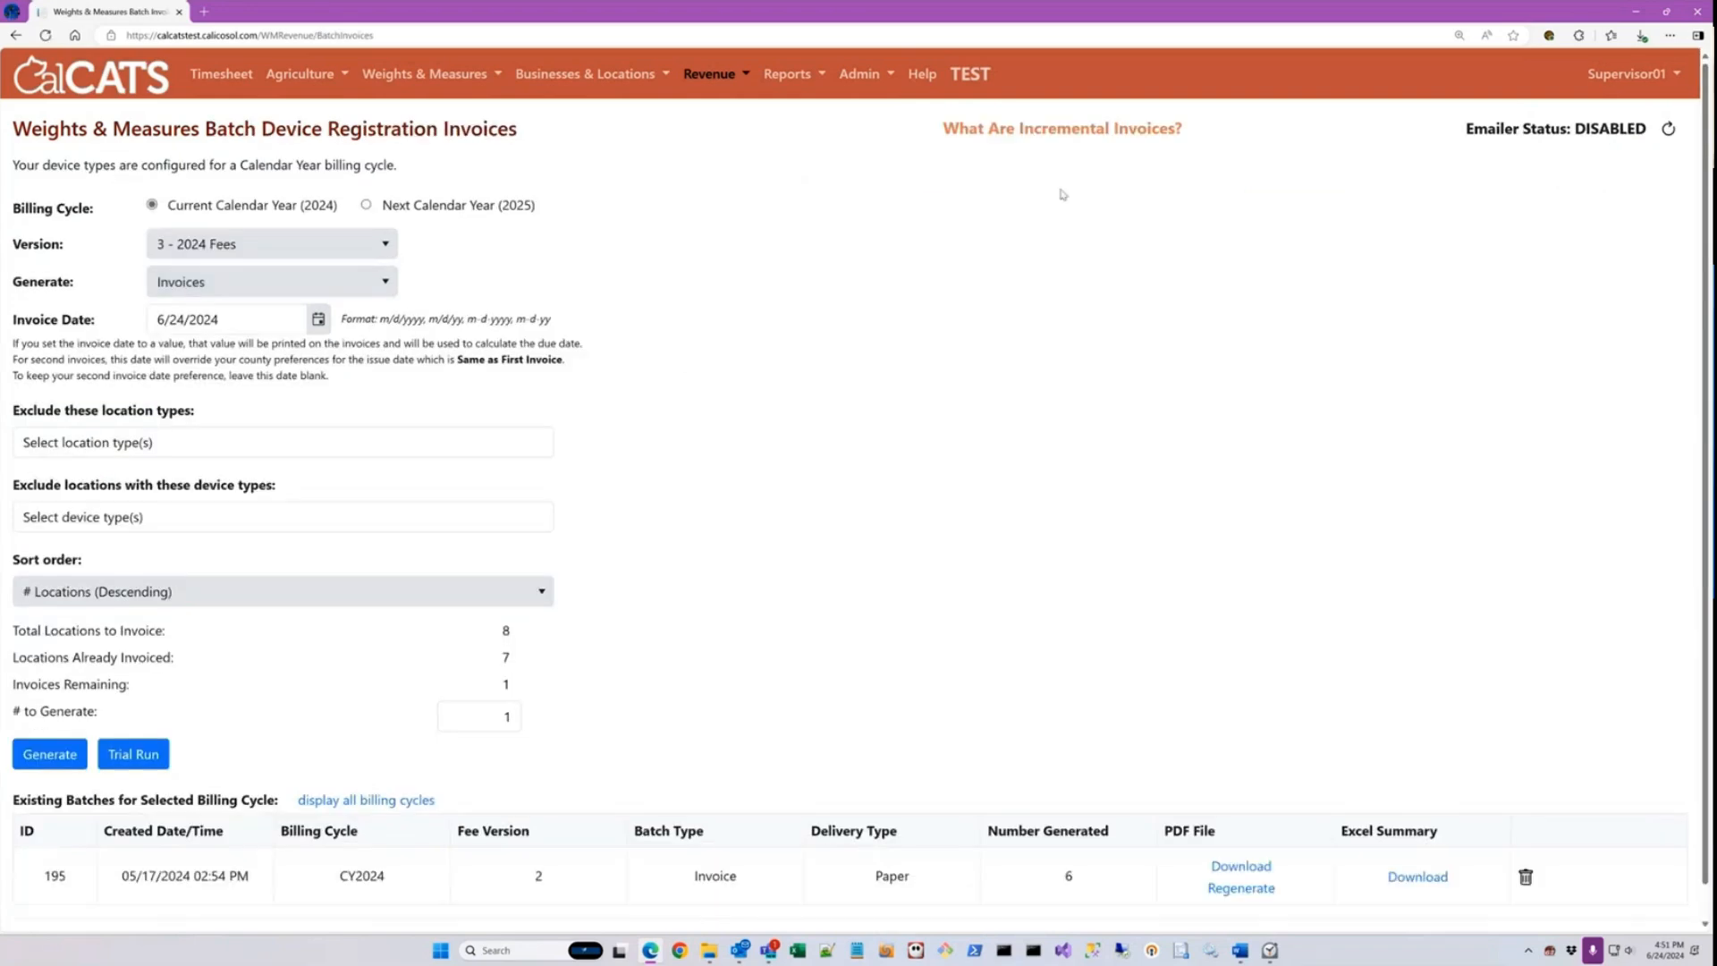
pyautogui.click(915, 77)
pyautogui.click(882, 80)
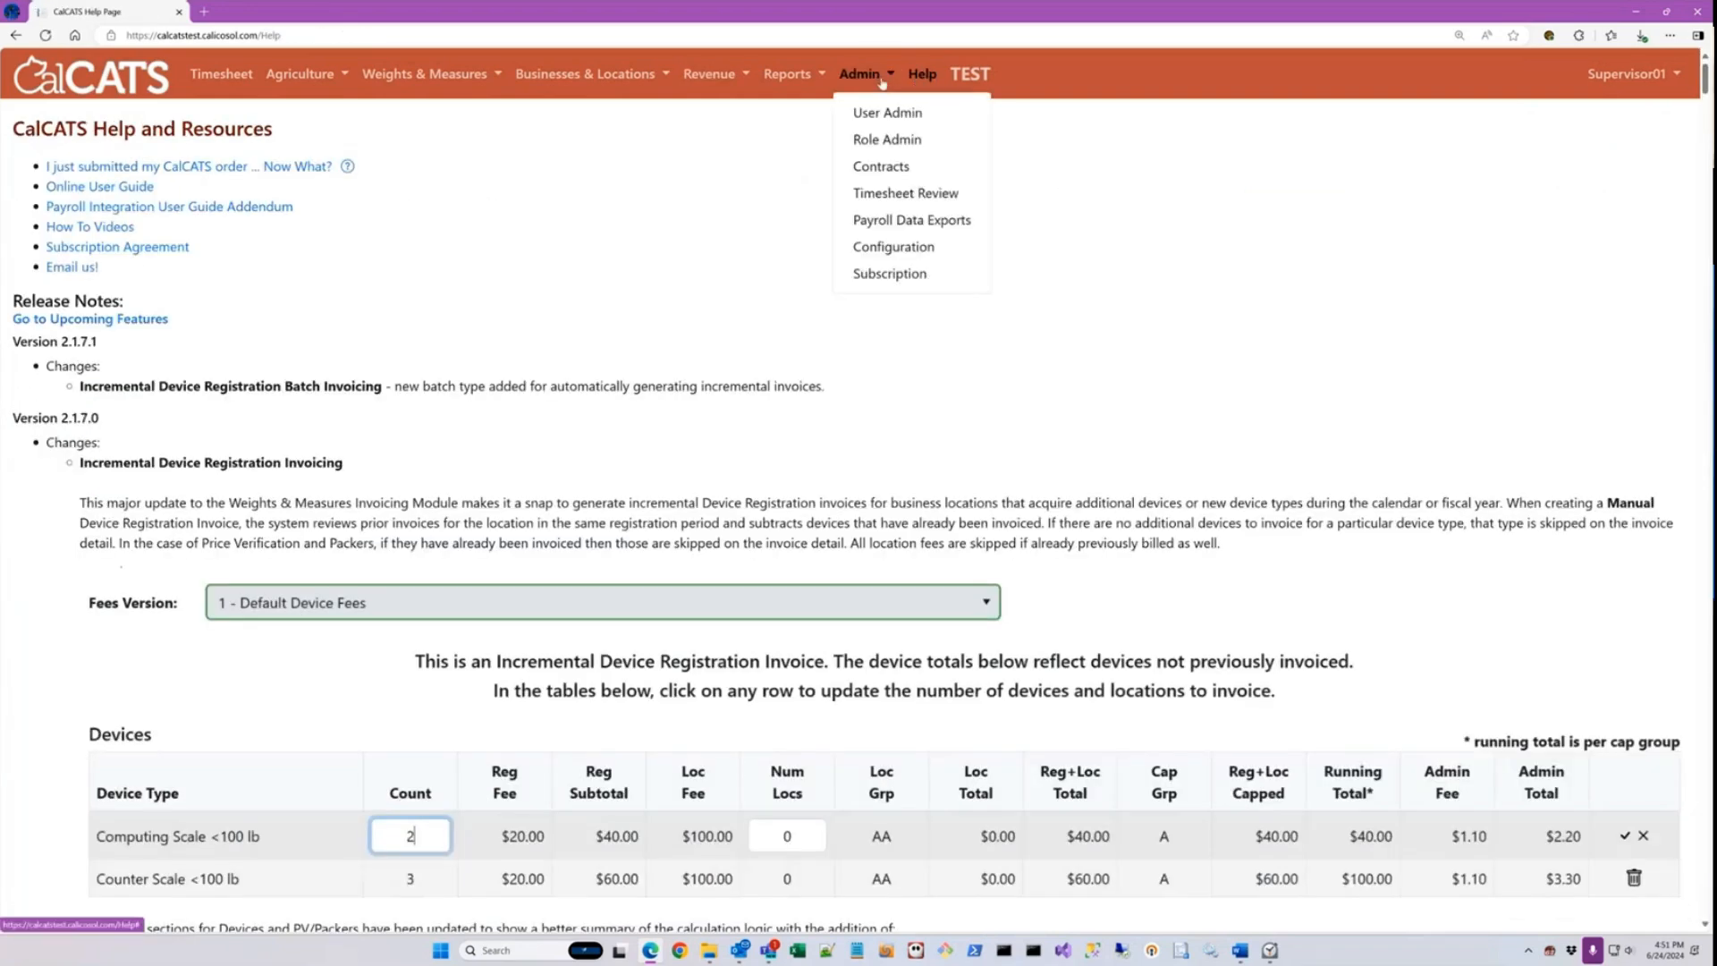
pyautogui.keyDown('ctrl'); pyautogui.click(900, 255); pyautogui.keyUp('ctrl')
pyautogui.click(295, 16)
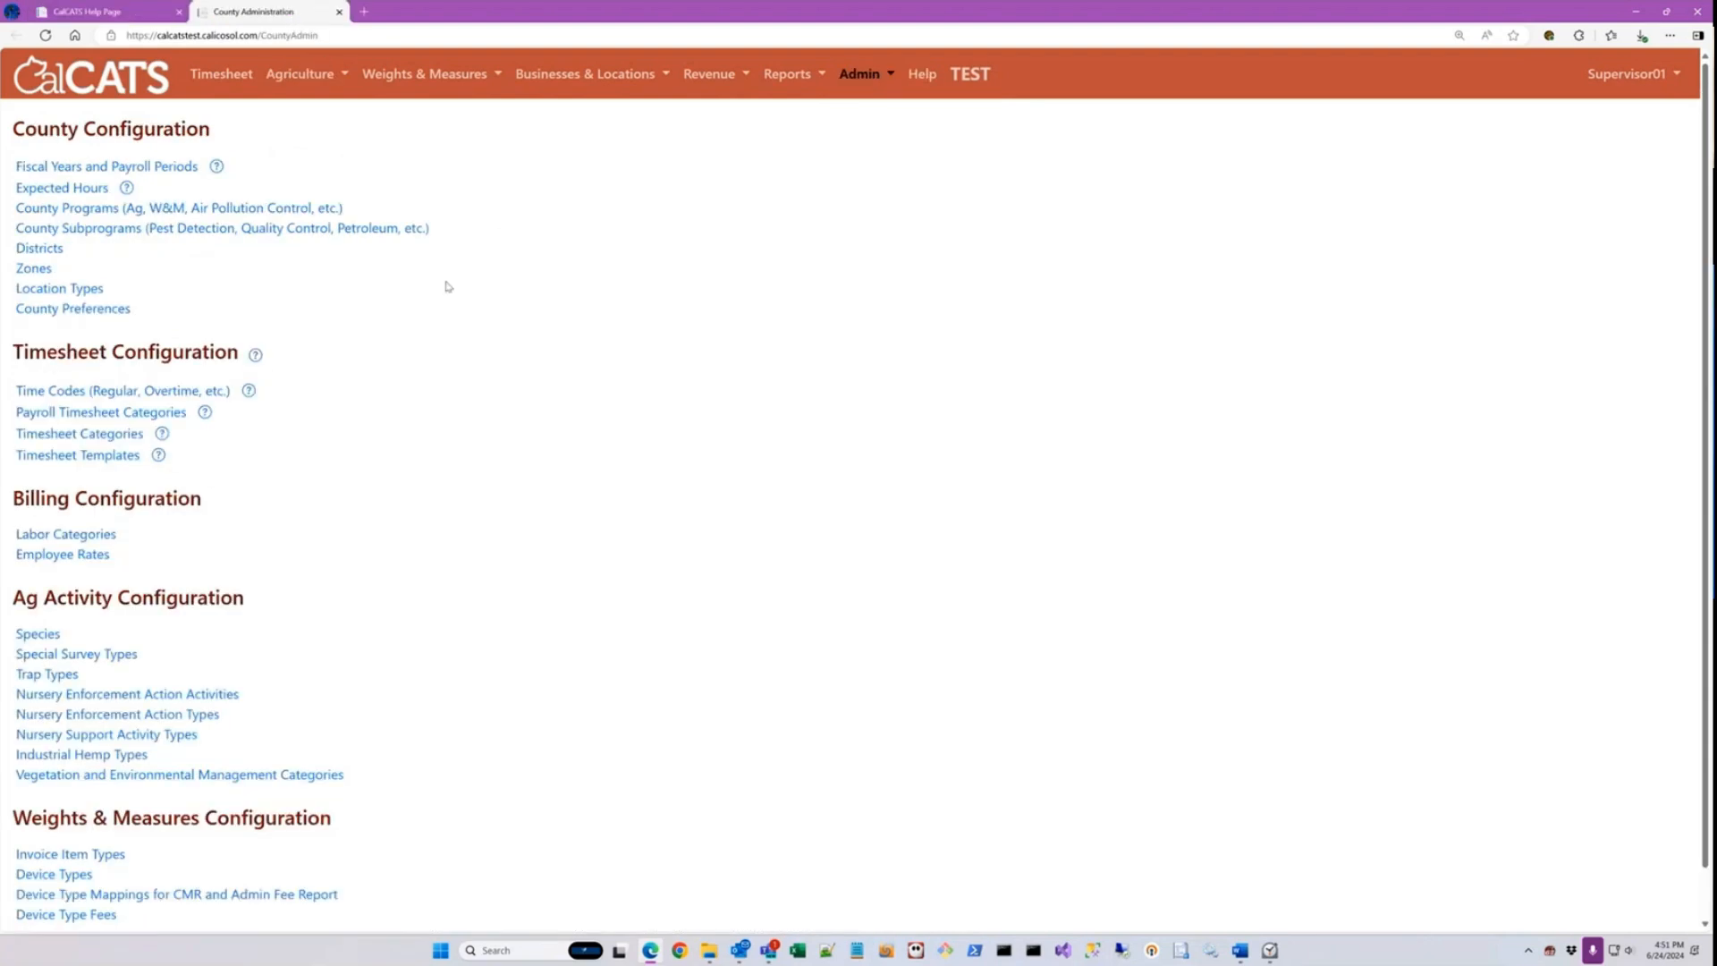
pyautogui.click(110, 310)
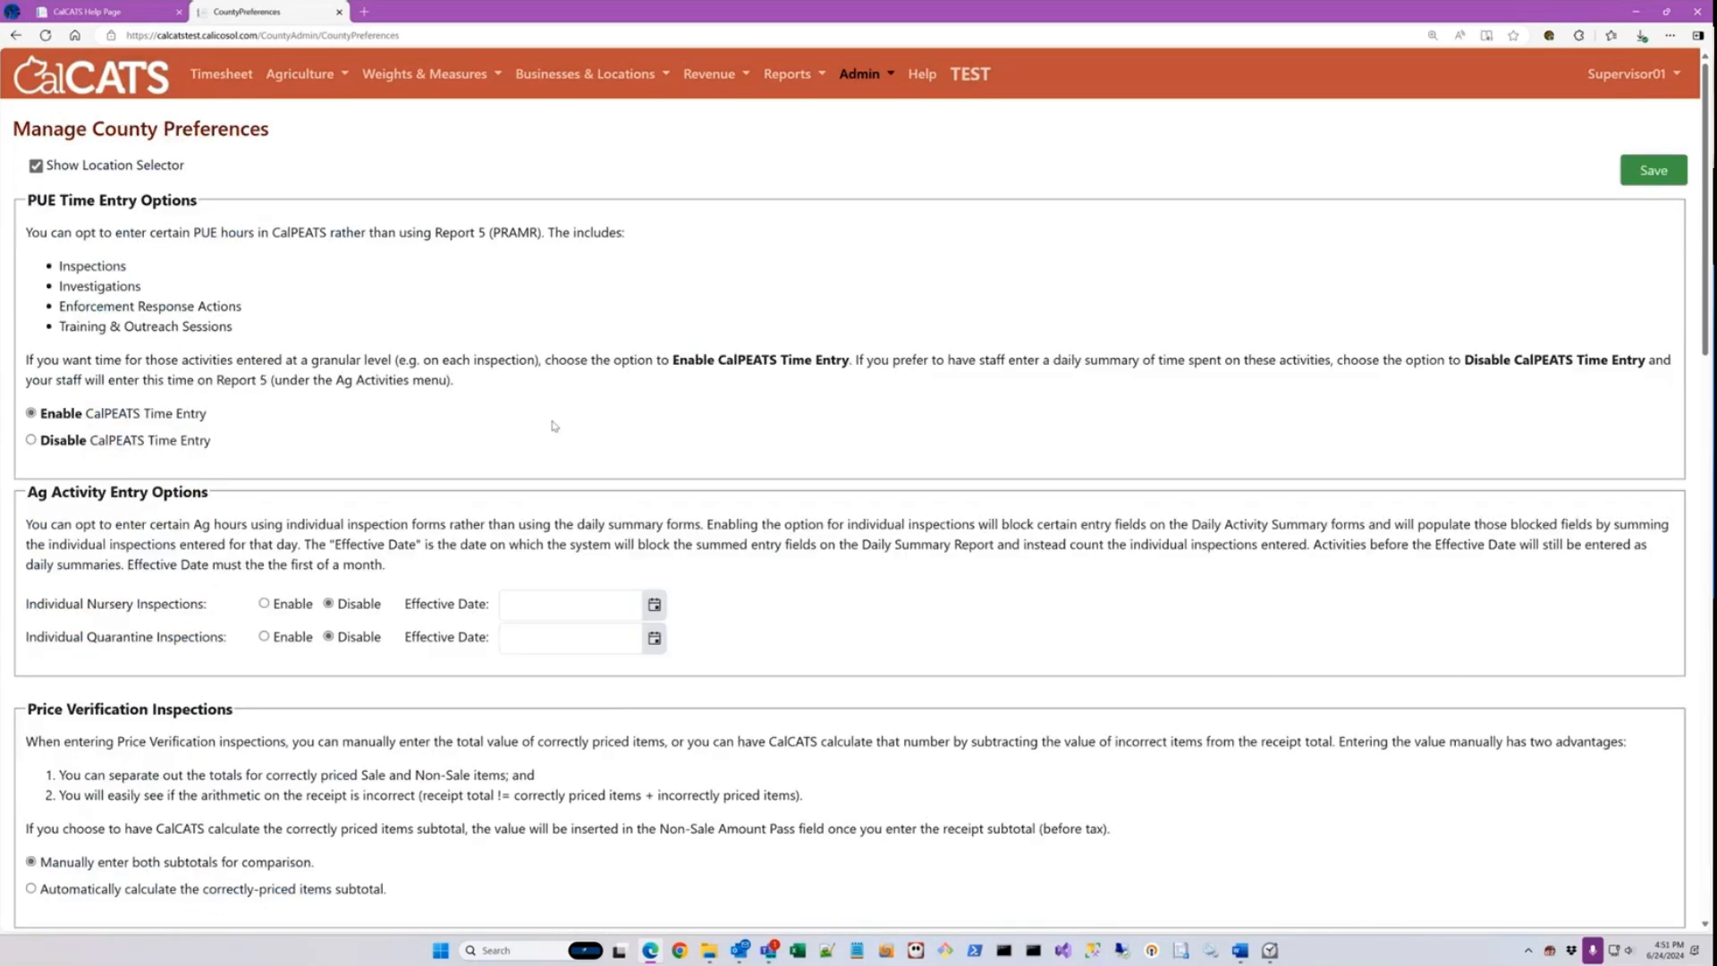
# Step: Allow batch emailing of device registration invoices, save the county preferences, and close their page
pyautogui.scroll(-2, 662, 445)
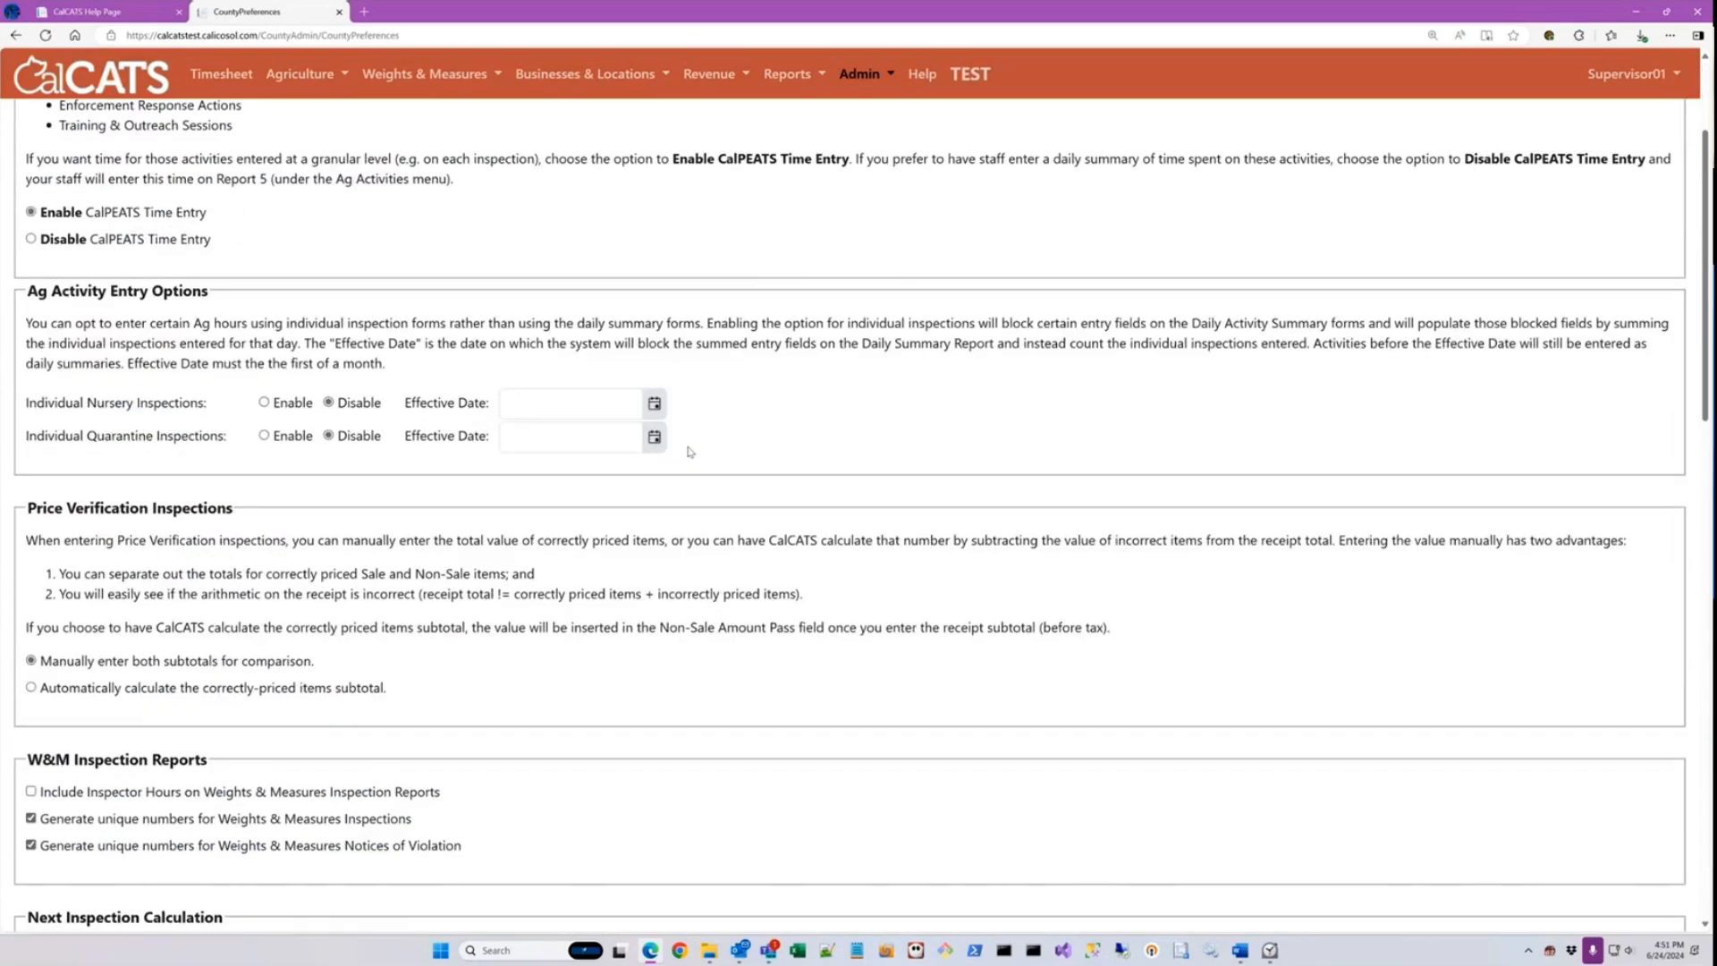
pyautogui.scroll(-4, 689, 452)
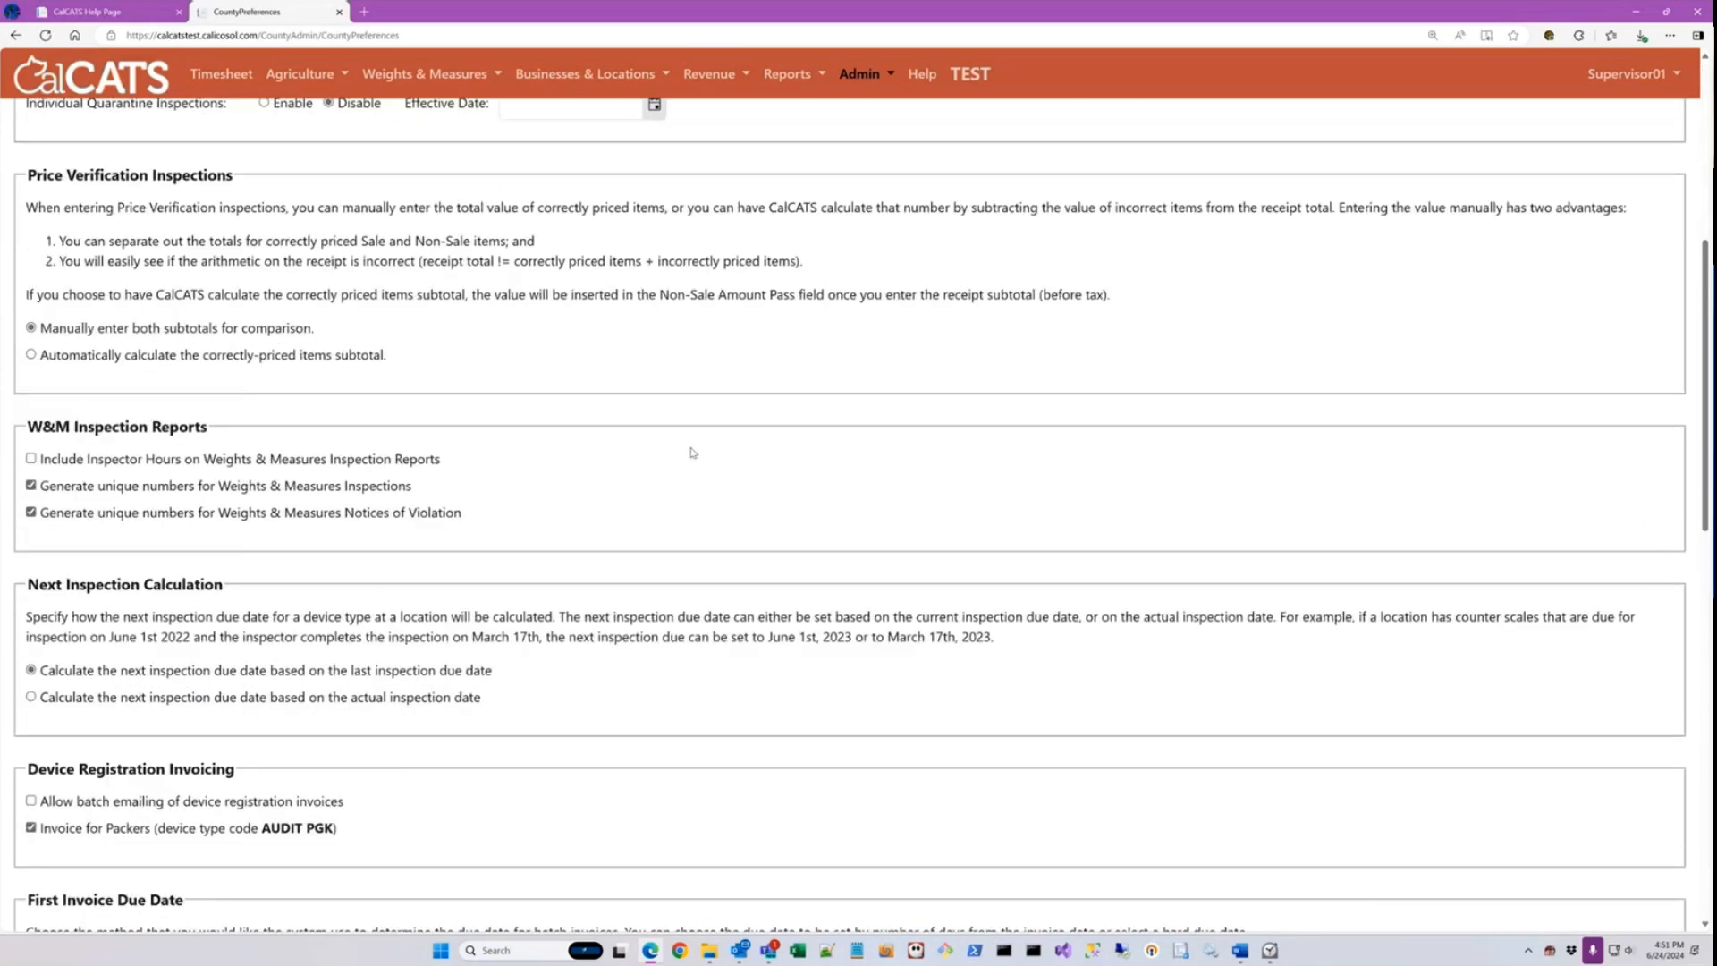
pyautogui.scroll(-3, 462, 685)
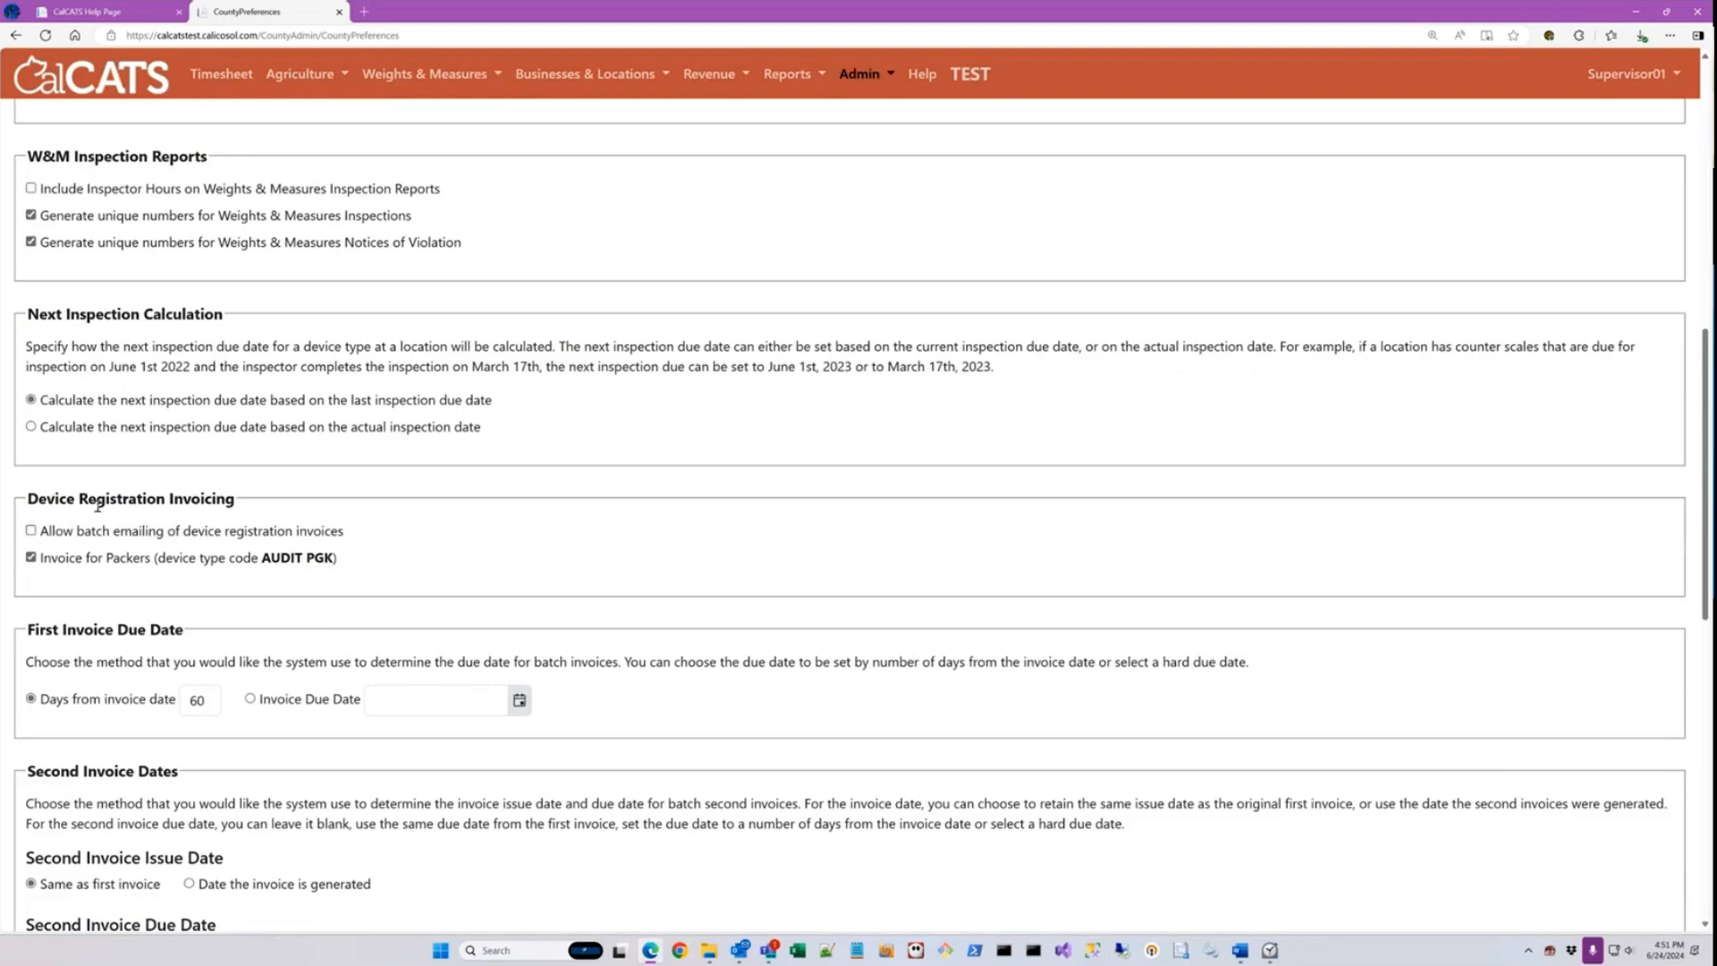
pyautogui.click(31, 531)
pyautogui.scroll(-8, 1617, 805)
pyautogui.scroll(-3, 1638, 865)
pyautogui.click(1652, 855)
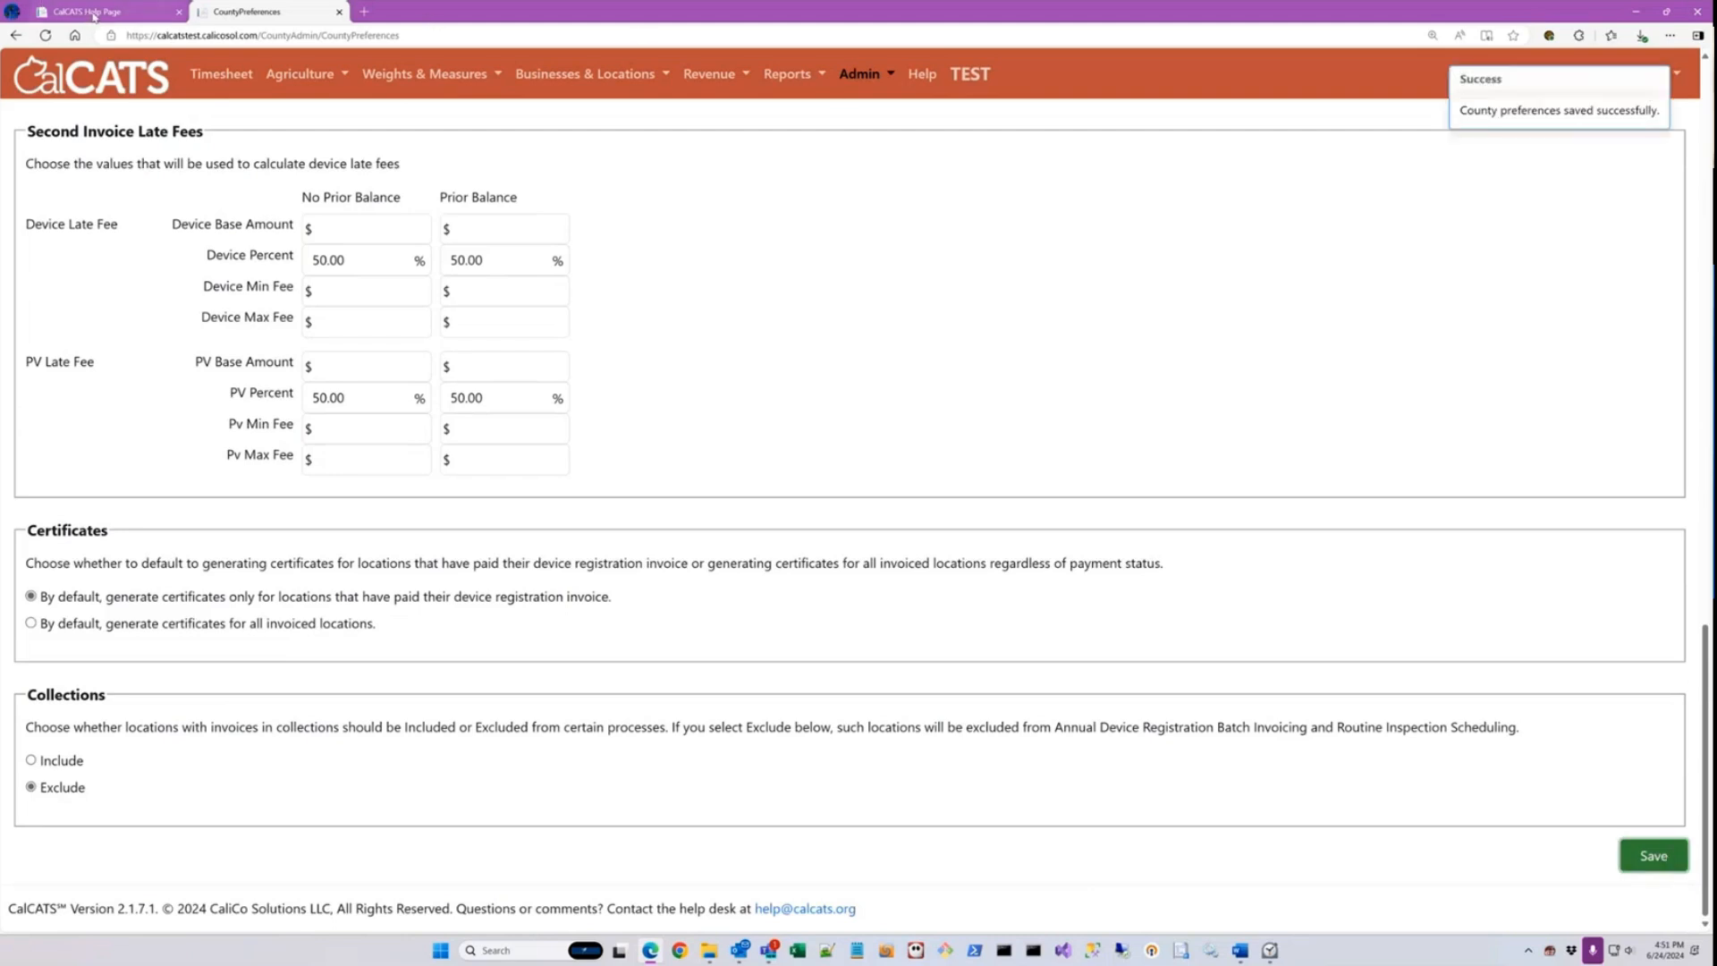
pyautogui.click(339, 12)
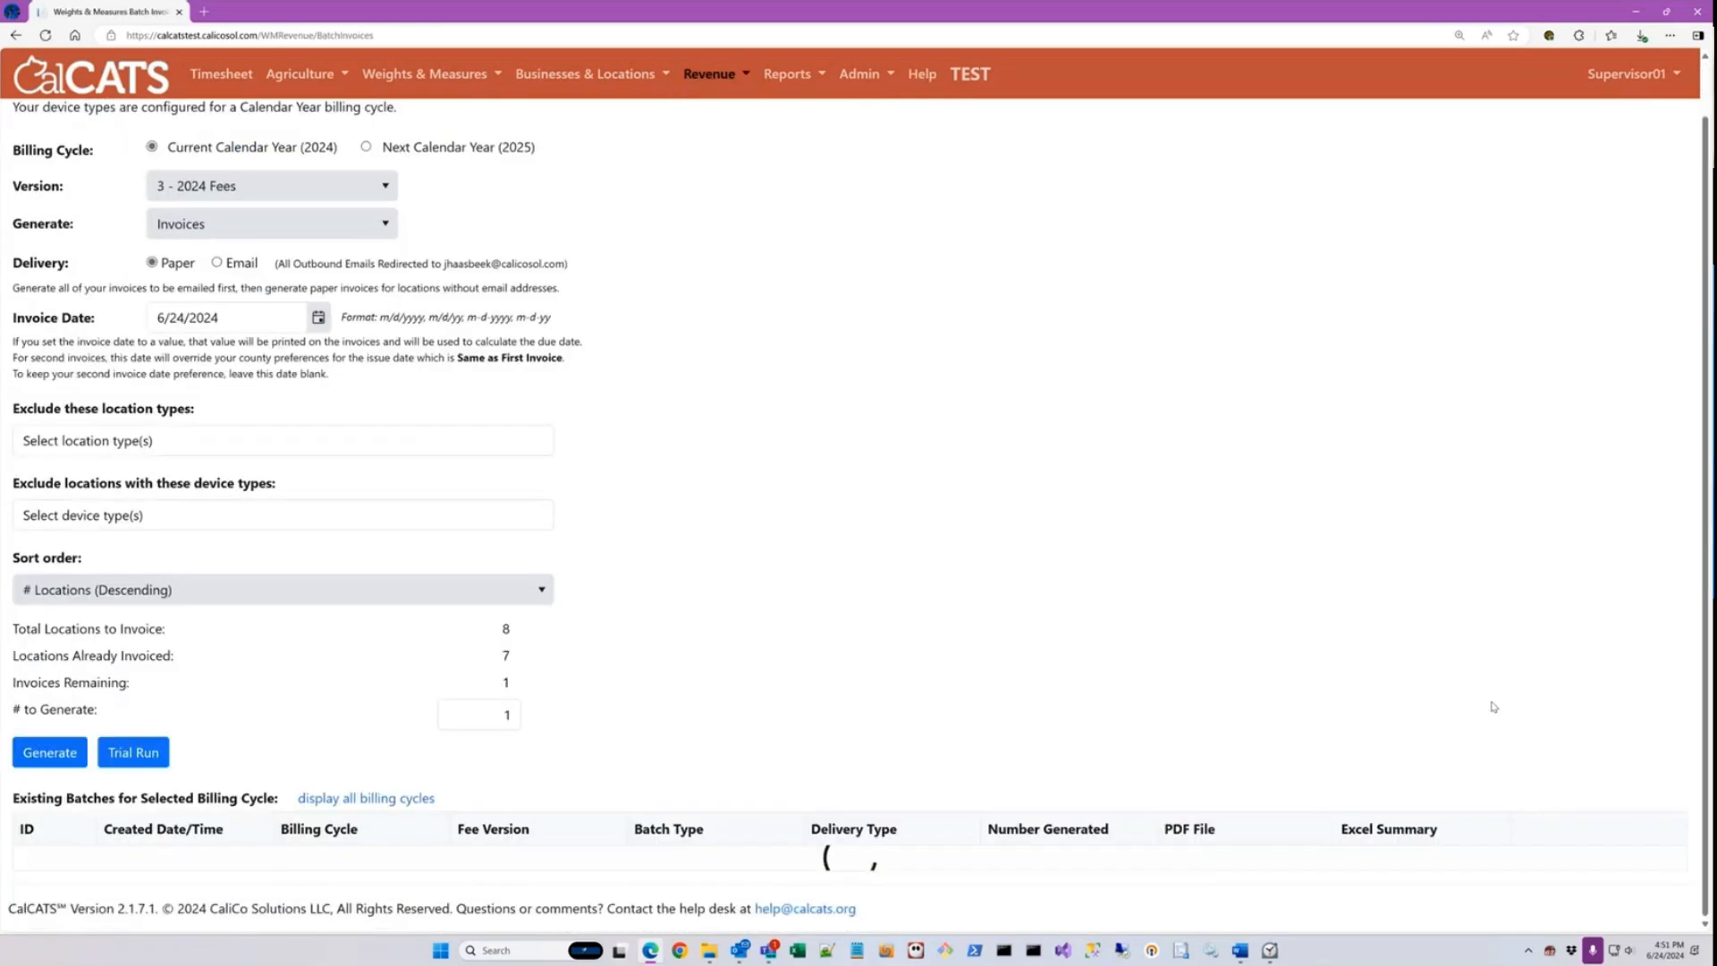
# Step: Try to delete the existing calendar year 2024 invoice batch, giving "Testing" as the reason
pyautogui.click(1535, 841)
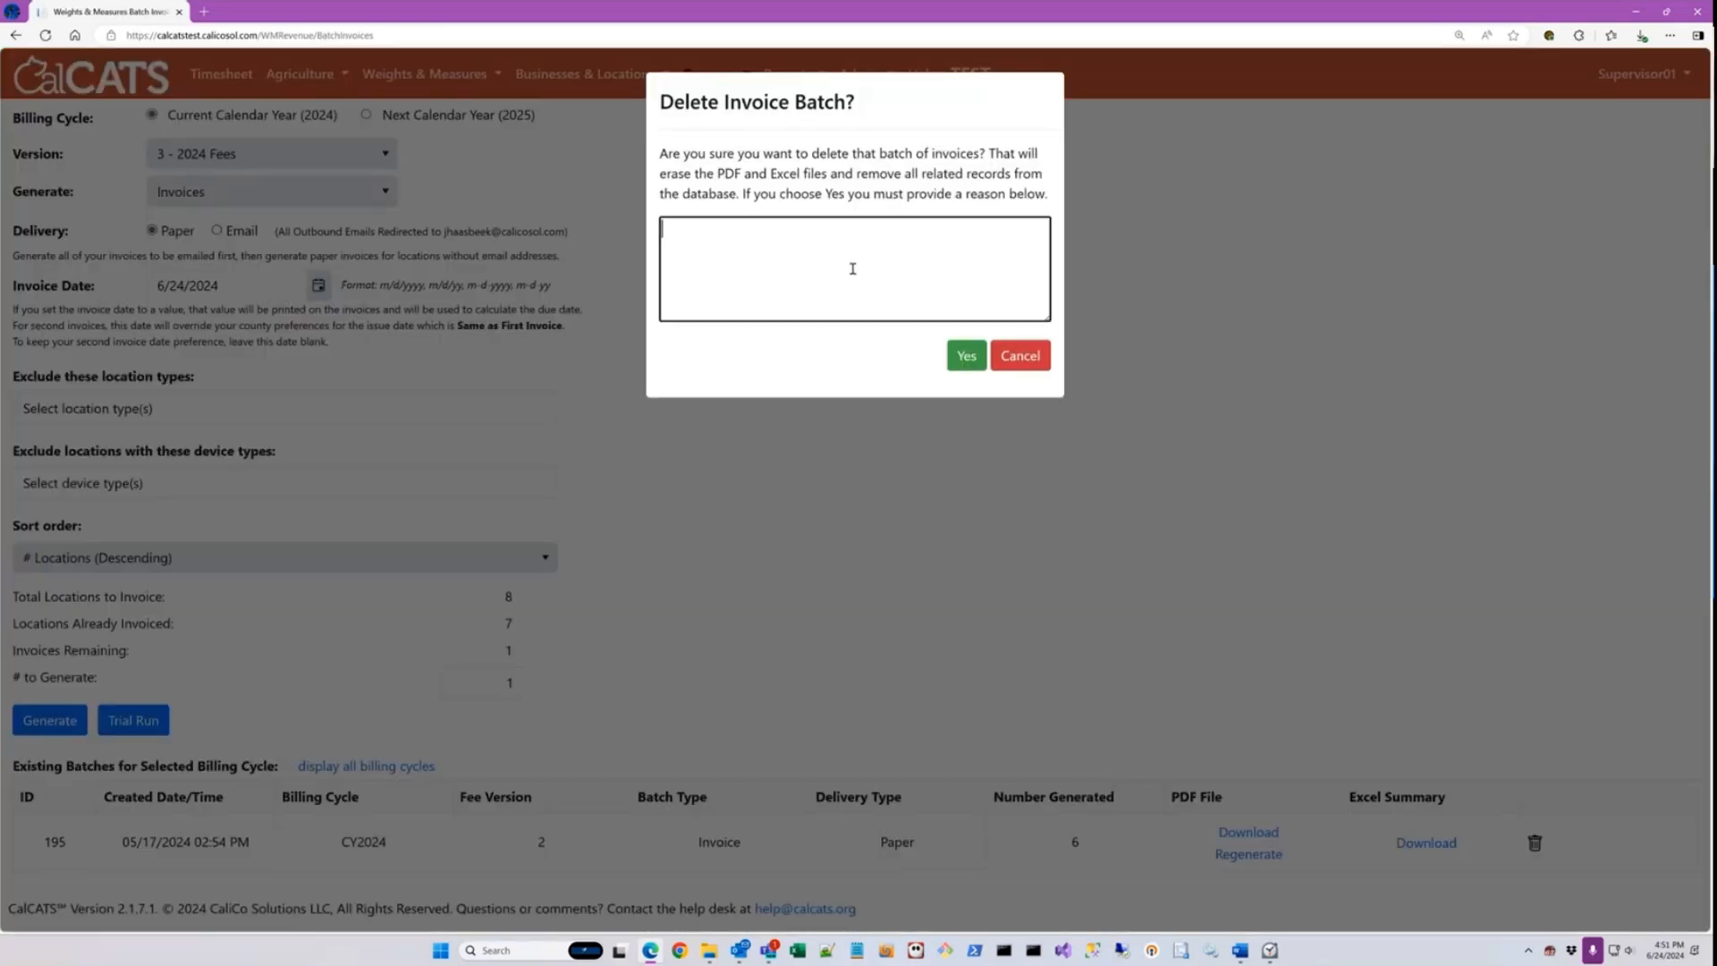
pyautogui.write('Testing')
pyautogui.click(966, 355)
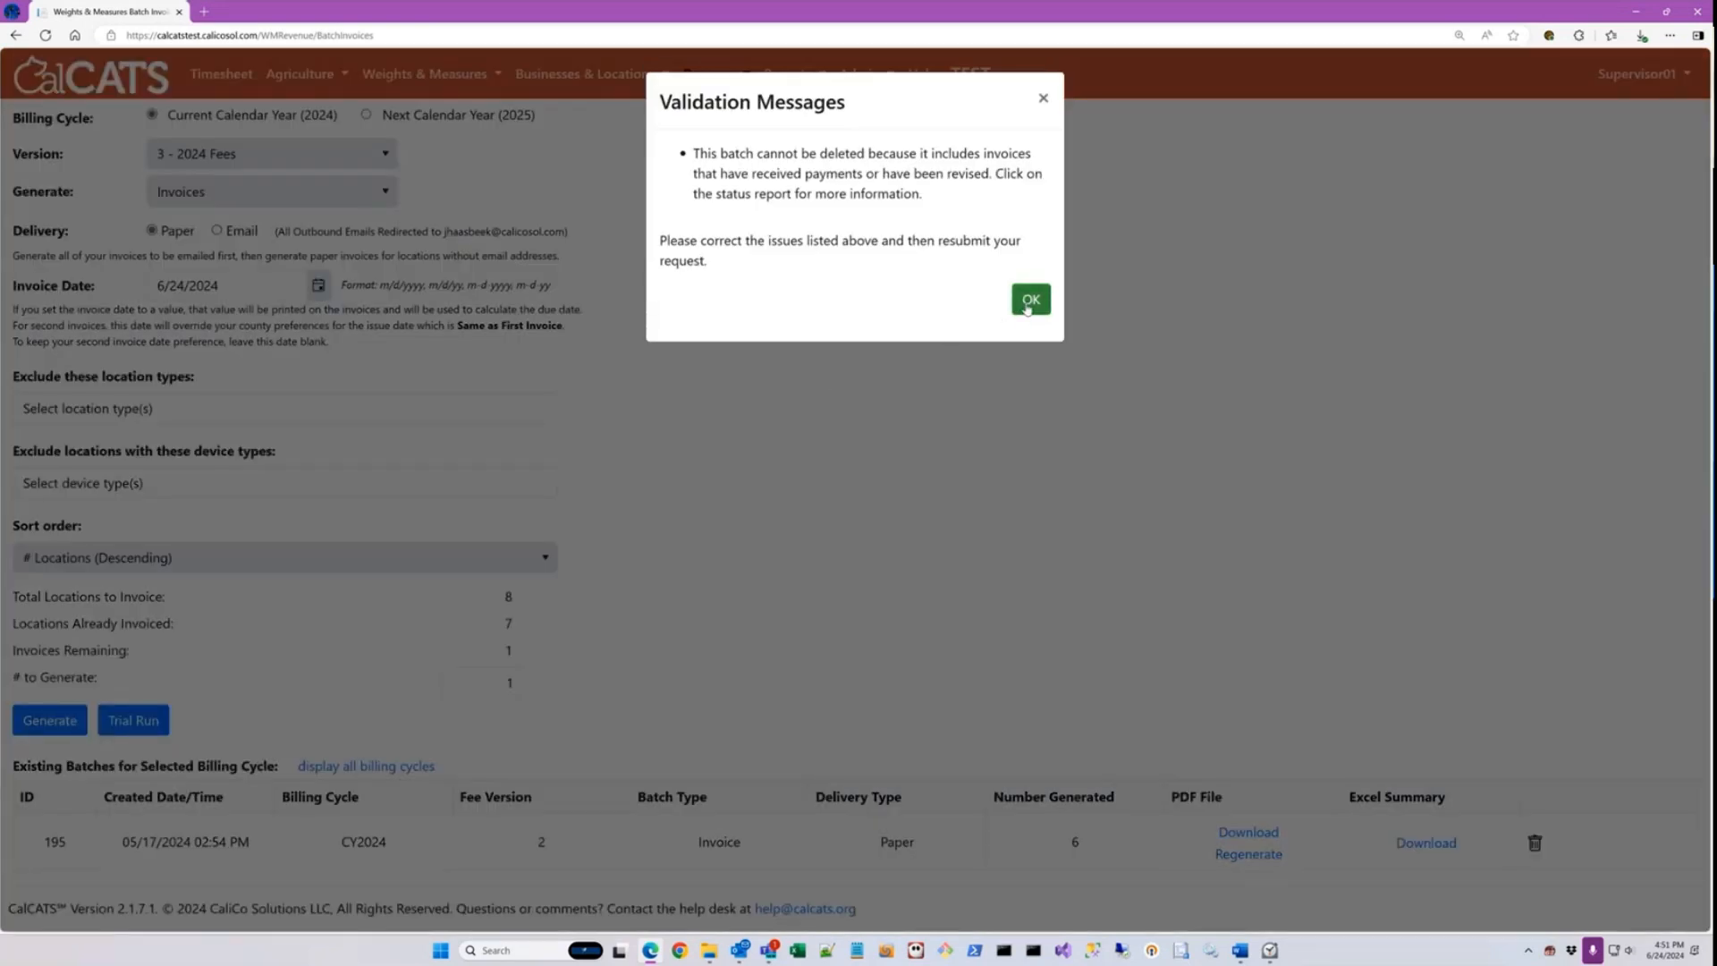
pyautogui.click(1030, 302)
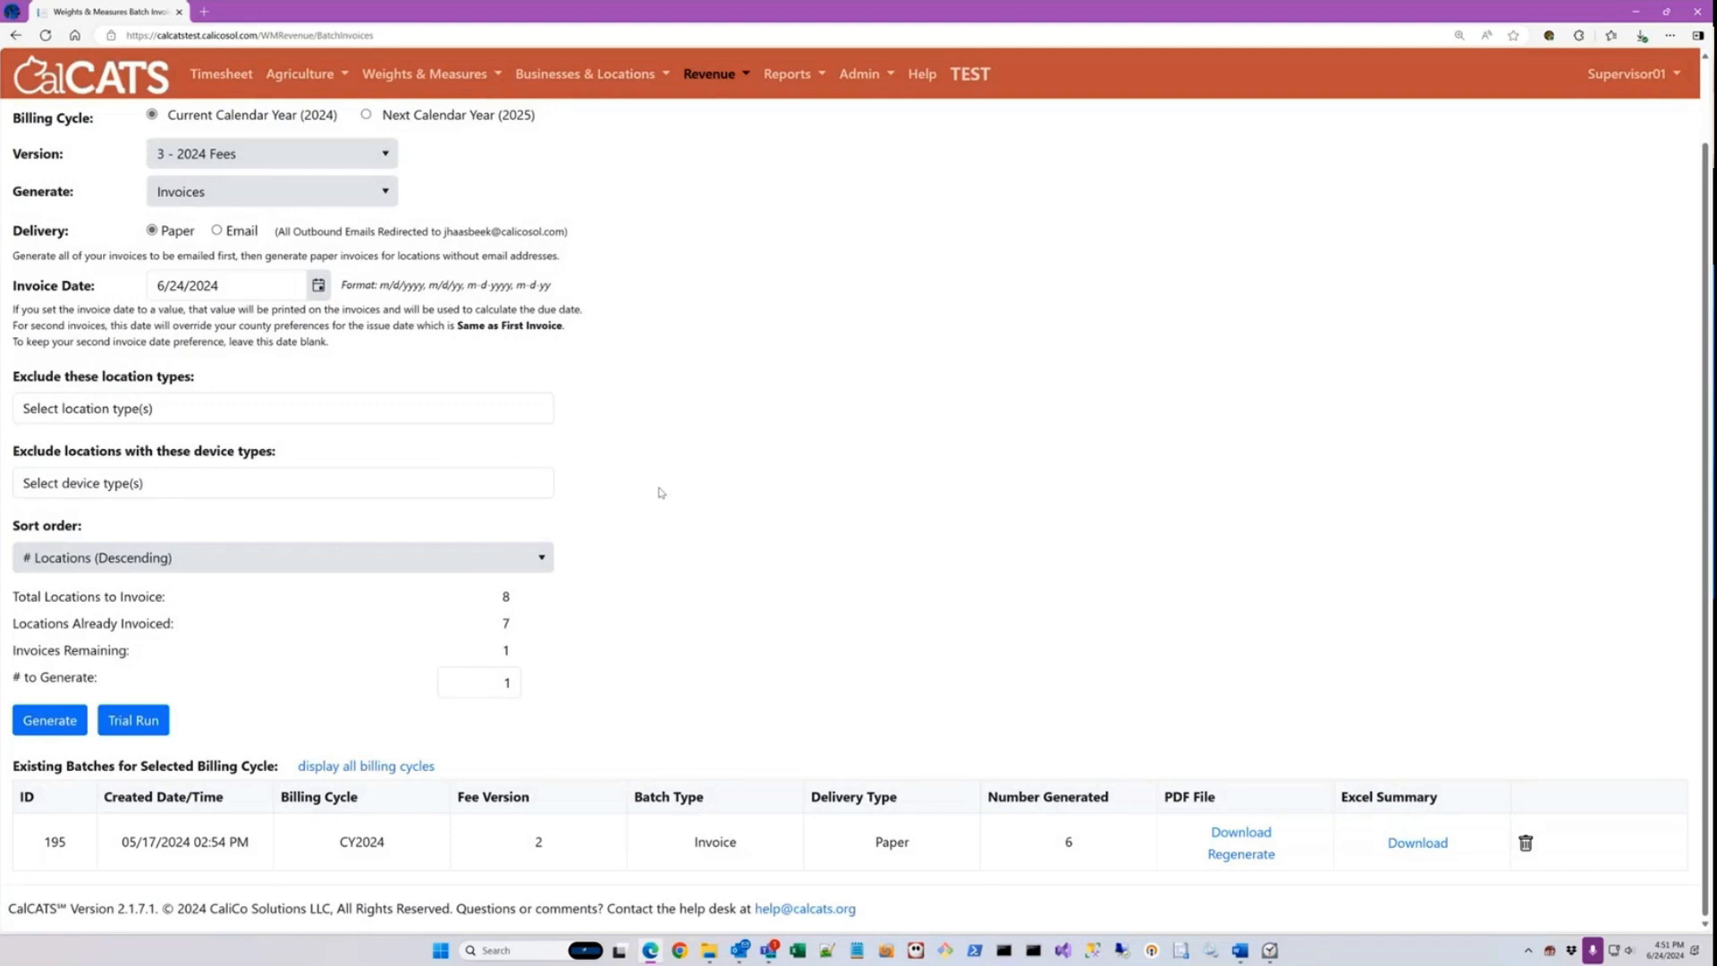
# Step: Set the batch invoice delivery to Email, check the emailer status, and pause the emailer
pyautogui.scroll(1, 620, 531)
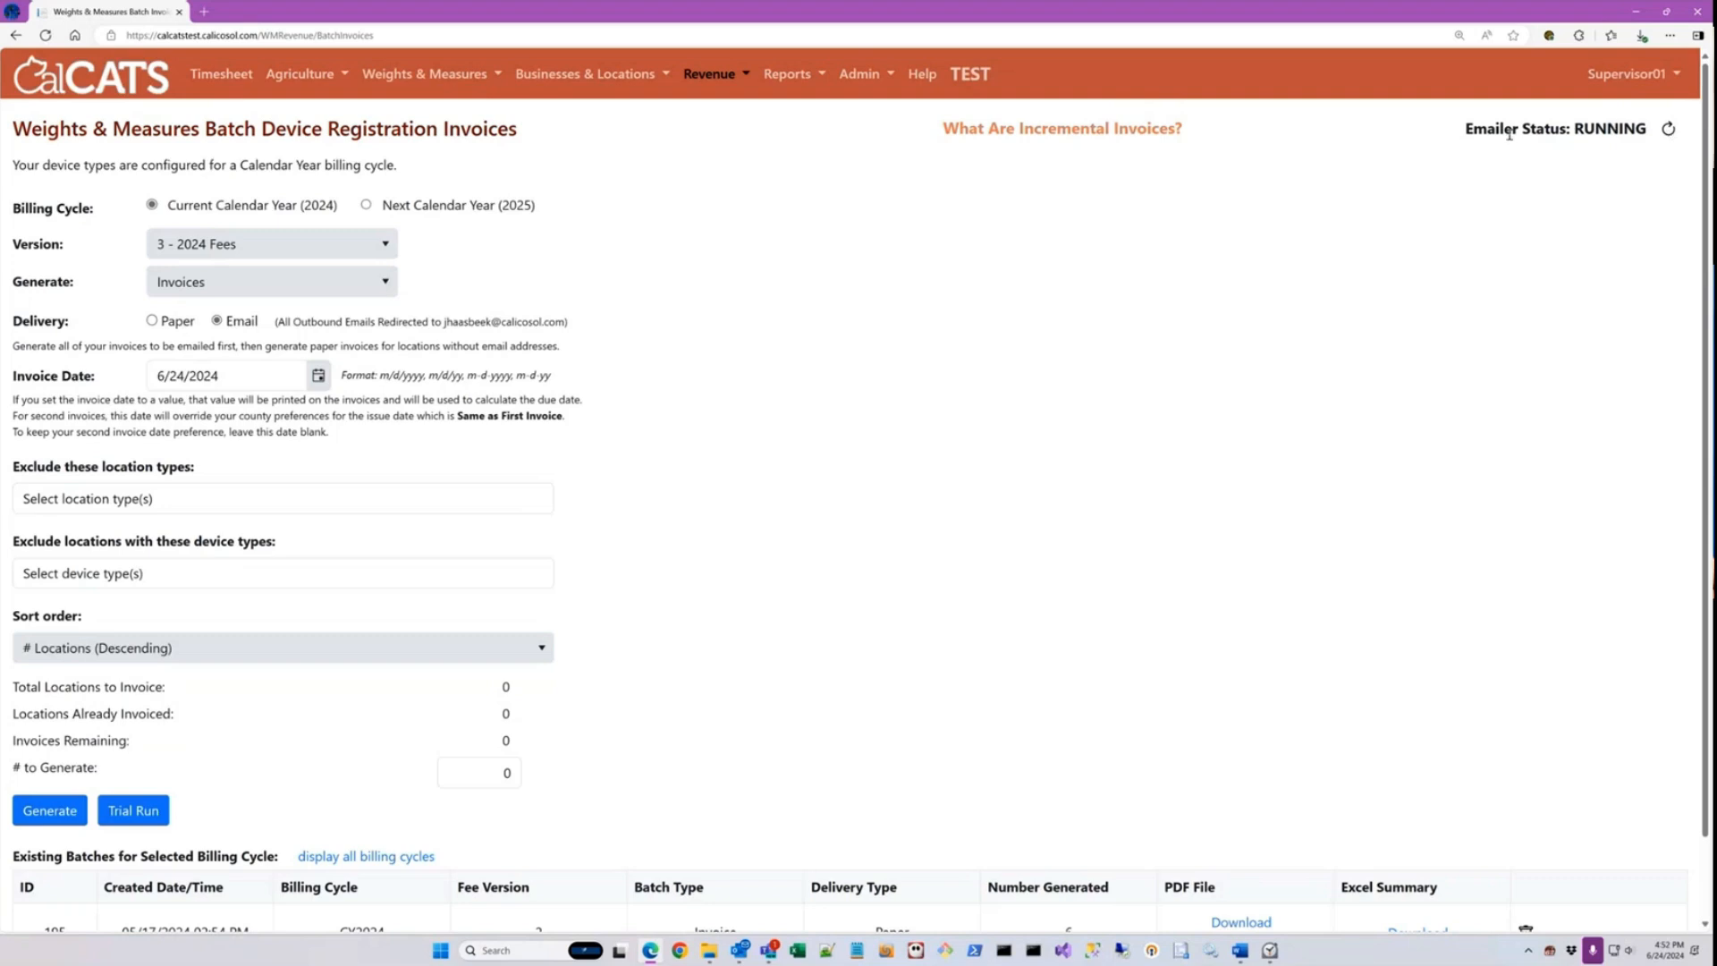
pyautogui.moveTo(1476, 130); pyautogui.dragTo(1653, 130)
pyautogui.click(1514, 188)
pyautogui.click(860, 75)
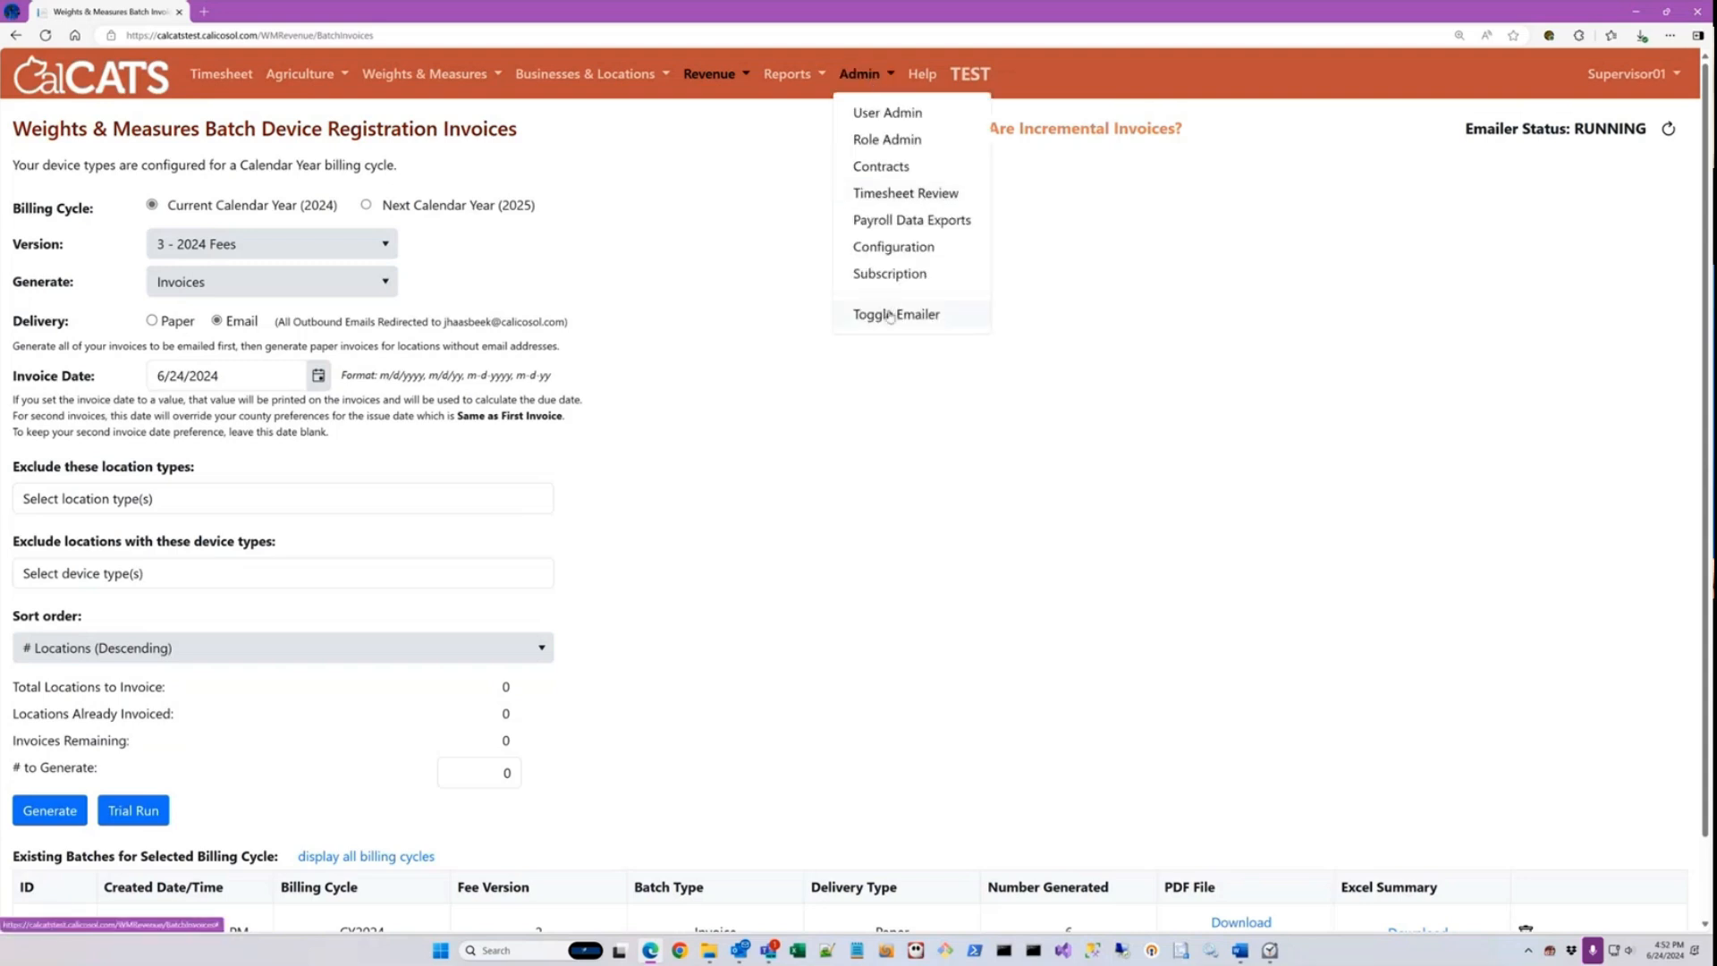
pyautogui.click(891, 314)
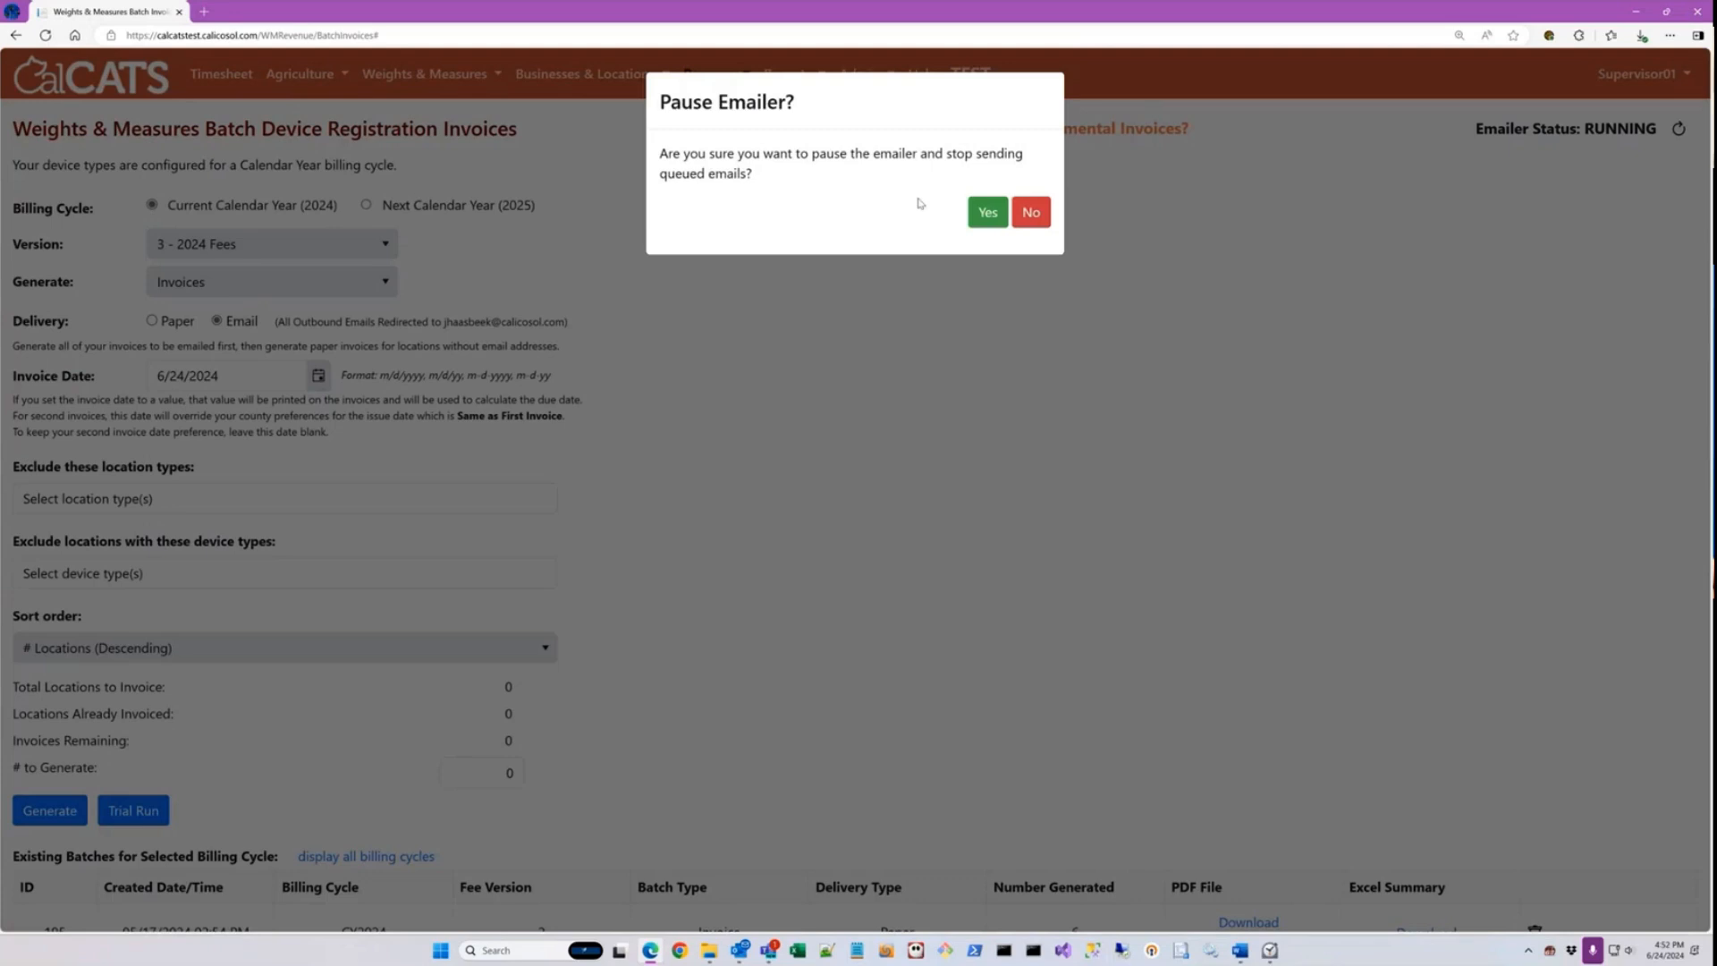
pyautogui.click(987, 212)
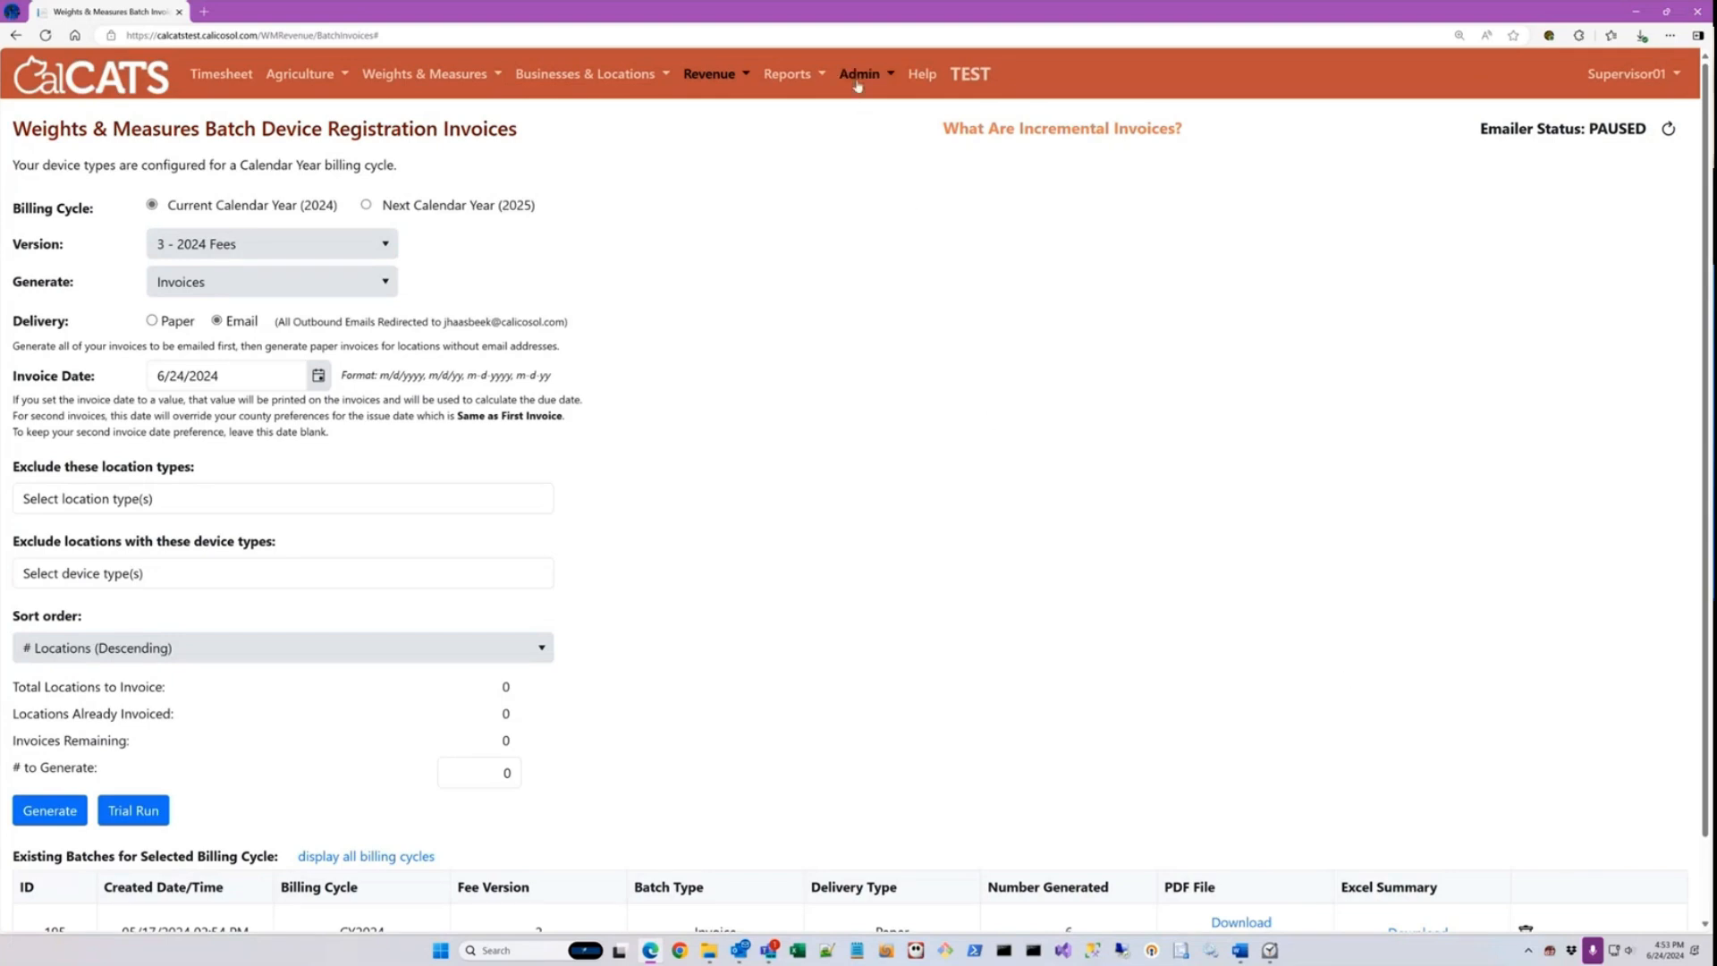
# Step: Run the paused emailer so that it continues sending queued emails
pyautogui.click(857, 78)
pyautogui.click(907, 314)
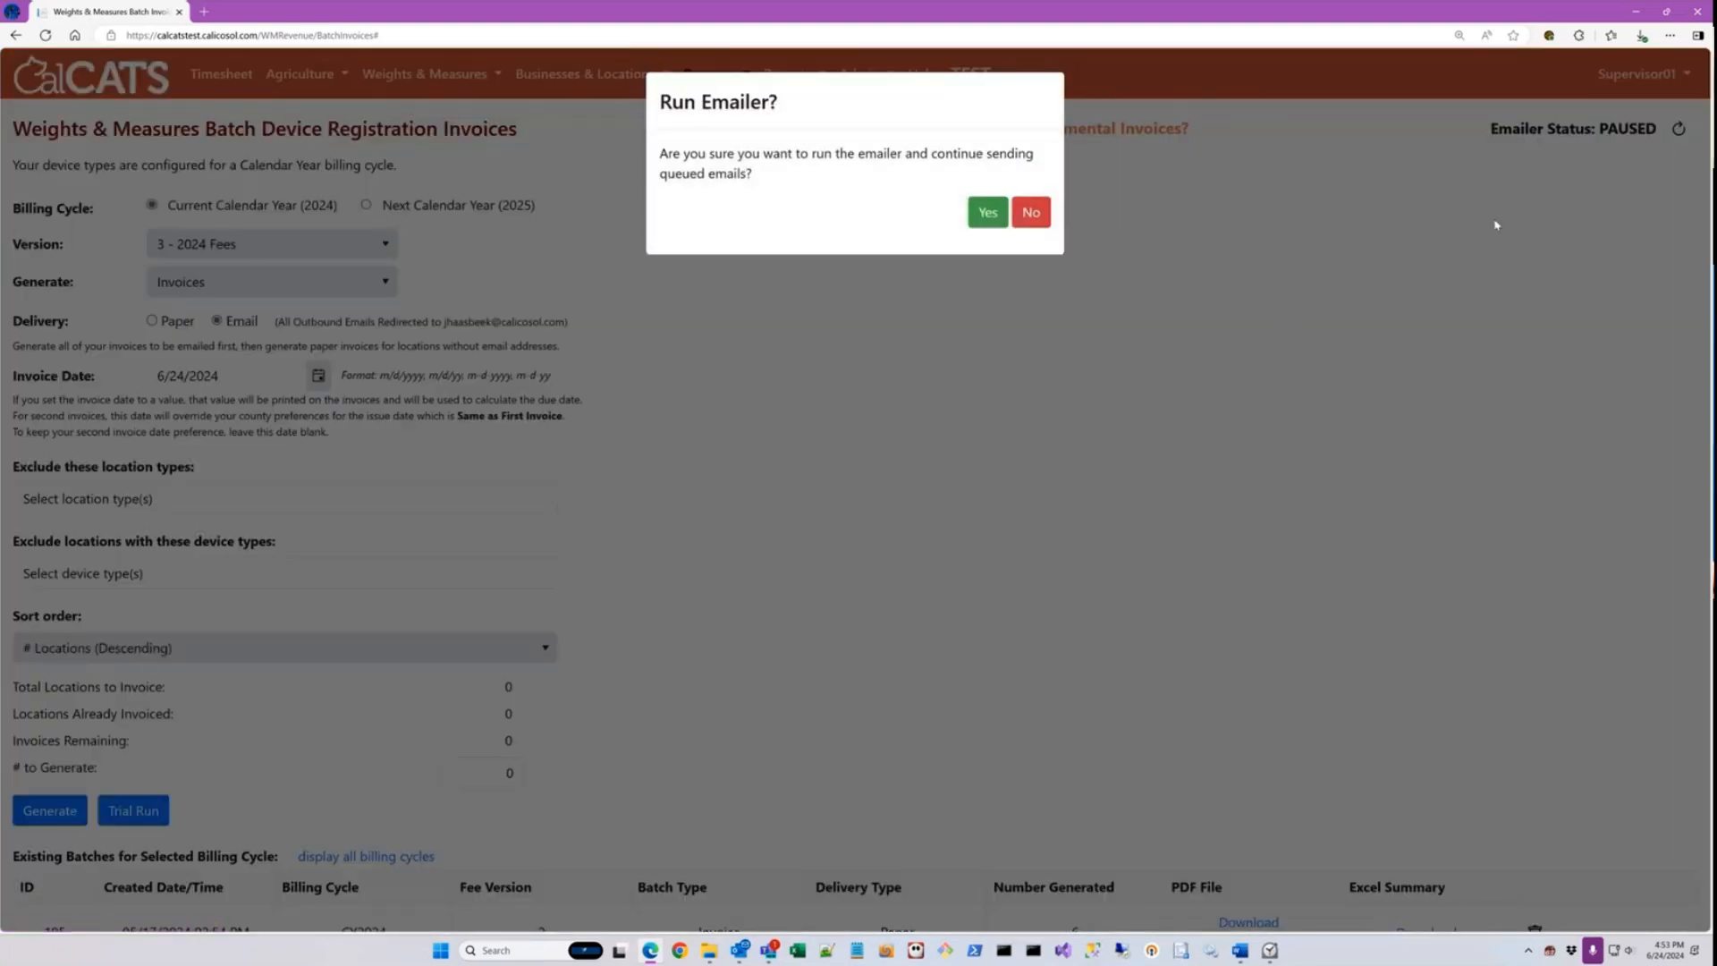
pyautogui.click(988, 214)
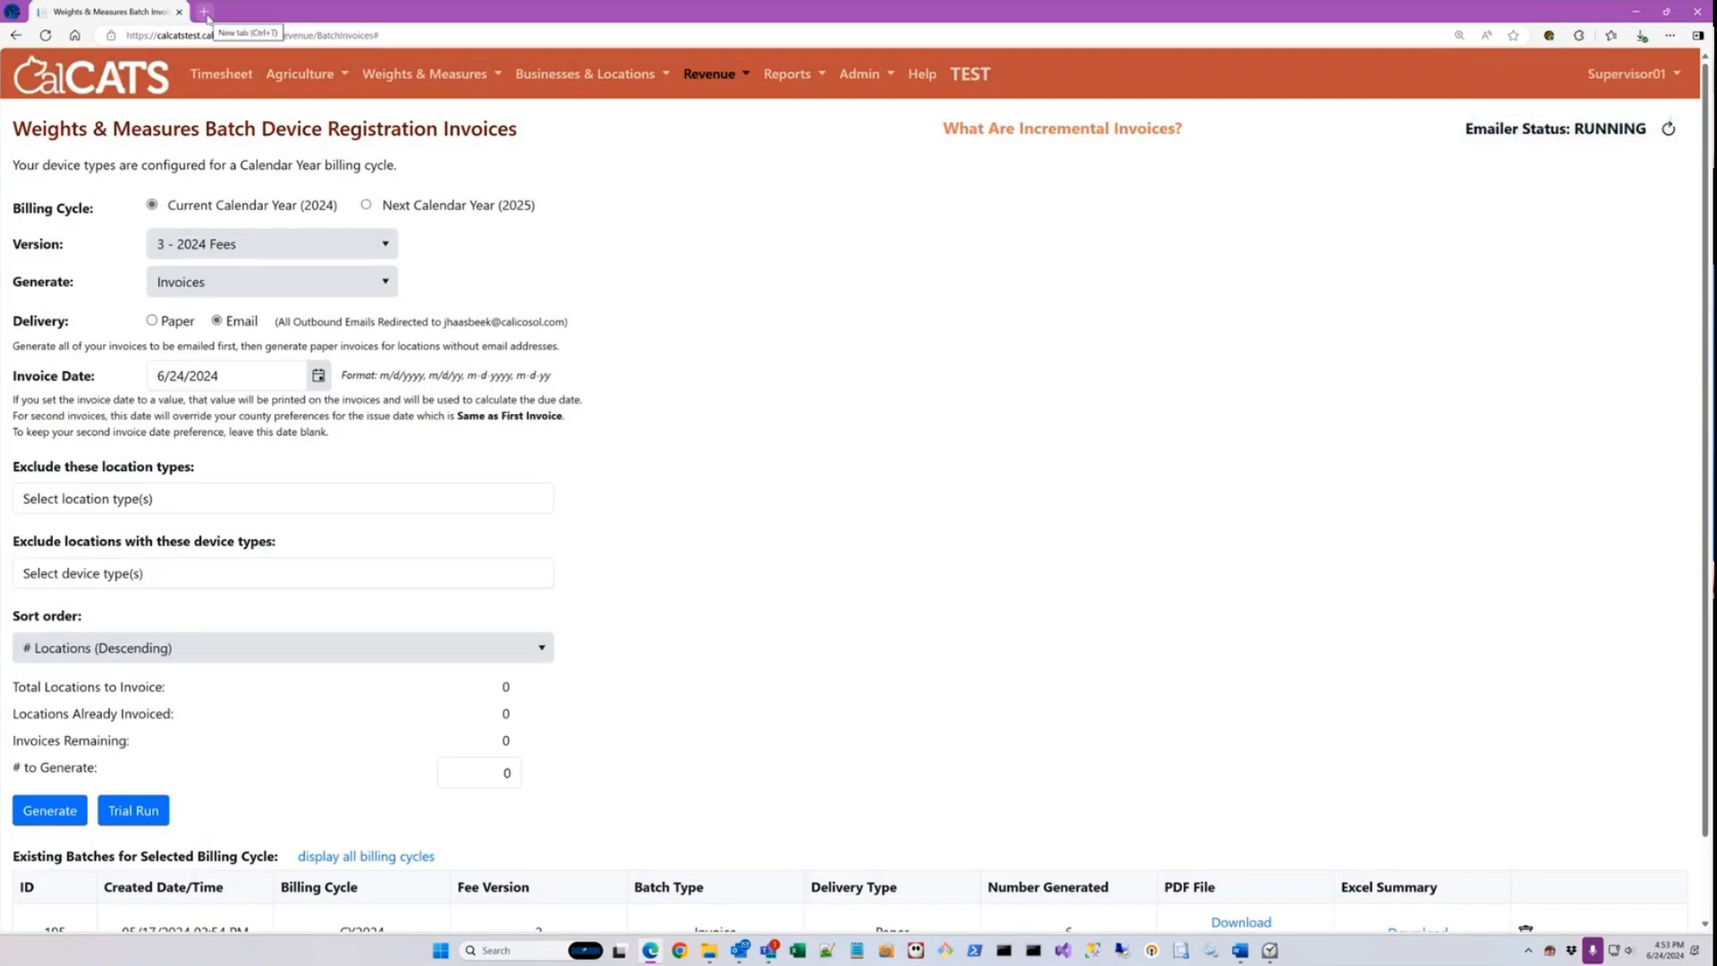
# Step: View the live calcats.org site in a separate tab and close that tab
pyautogui.click(205, 12)
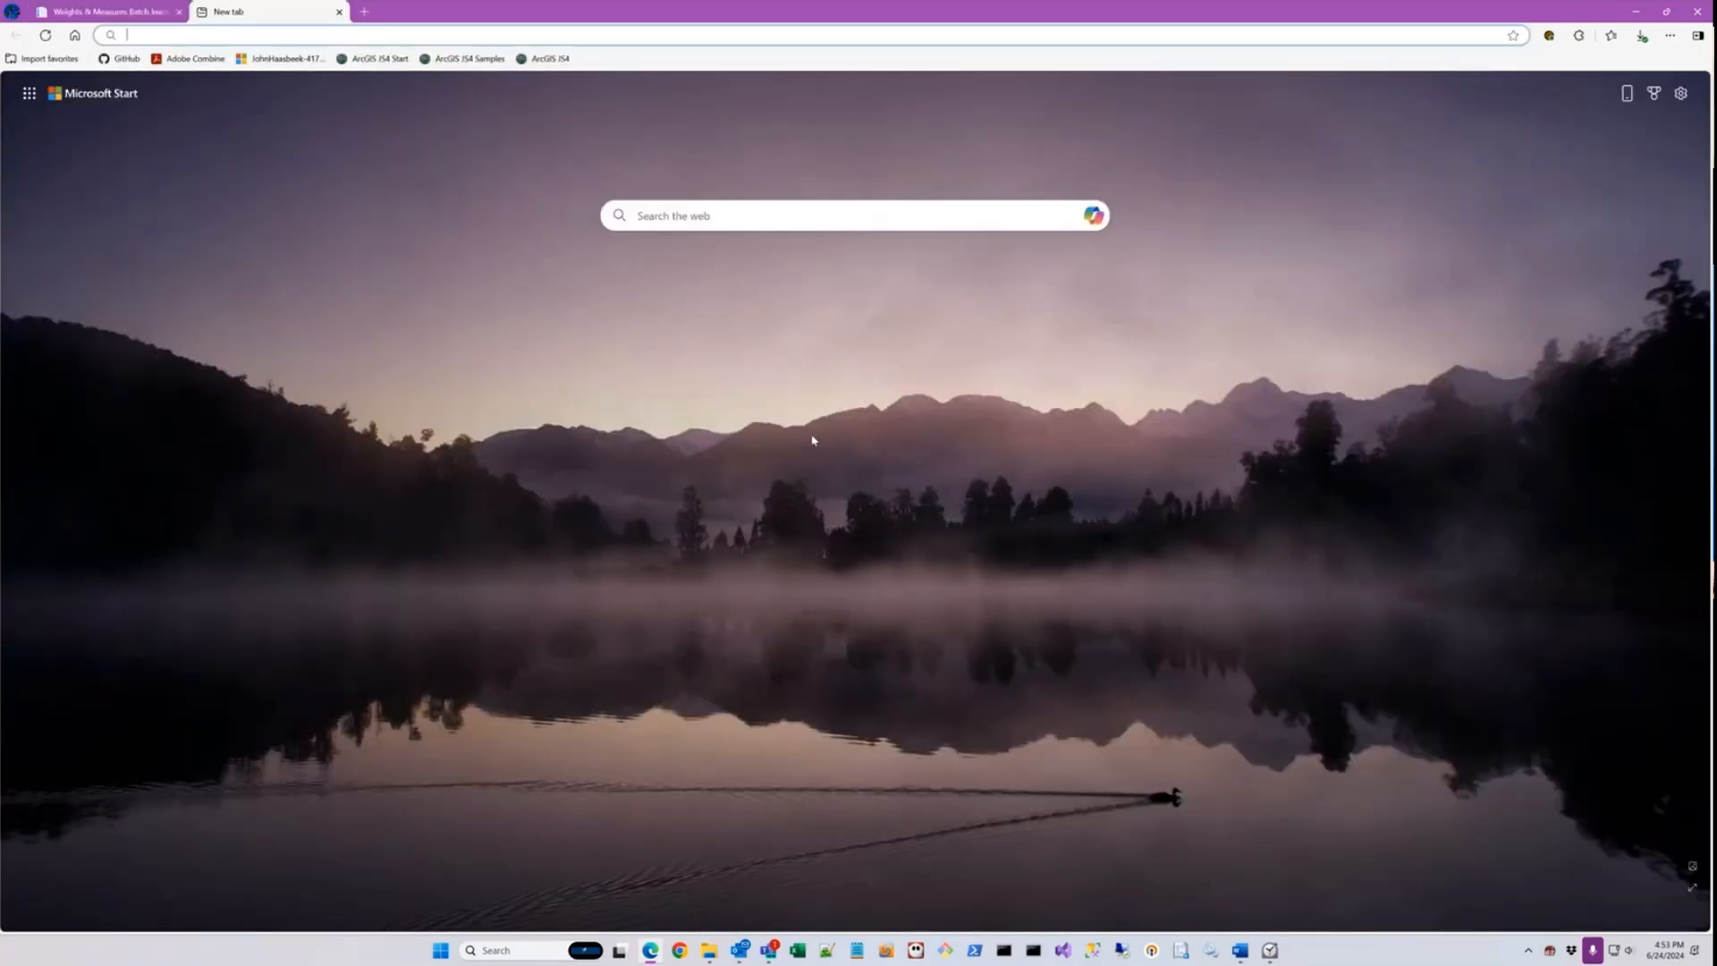
pyautogui.write('calcats.org')
pyautogui.press('Return')
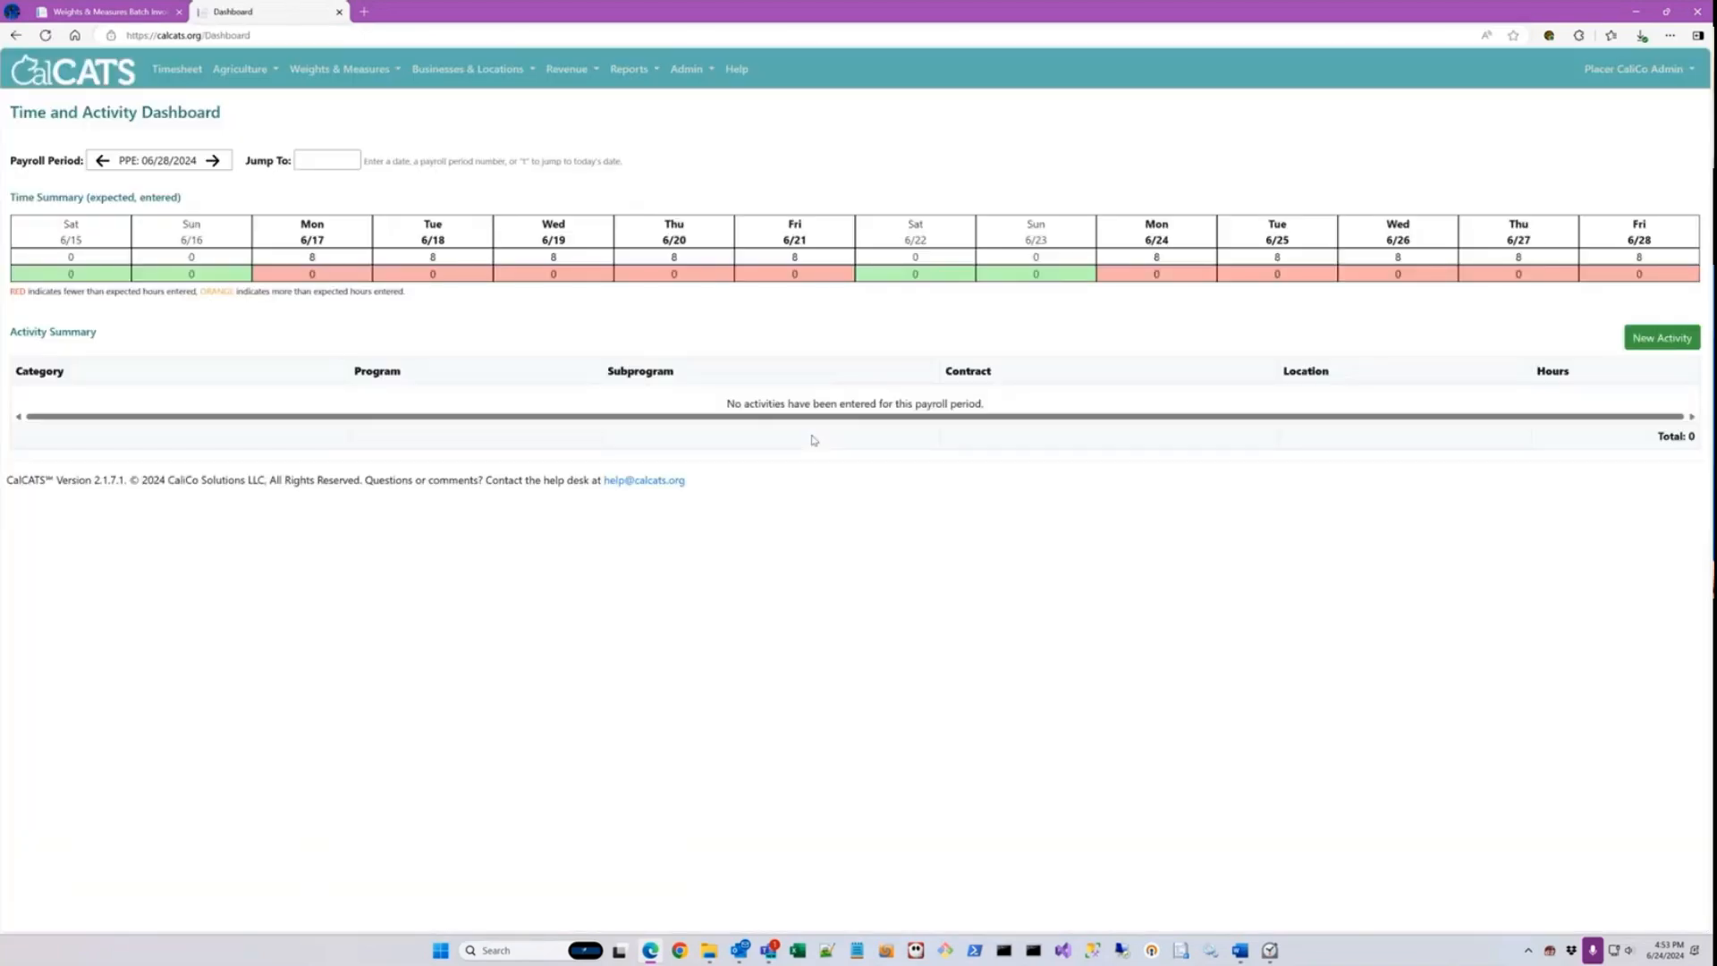
pyautogui.click(339, 12)
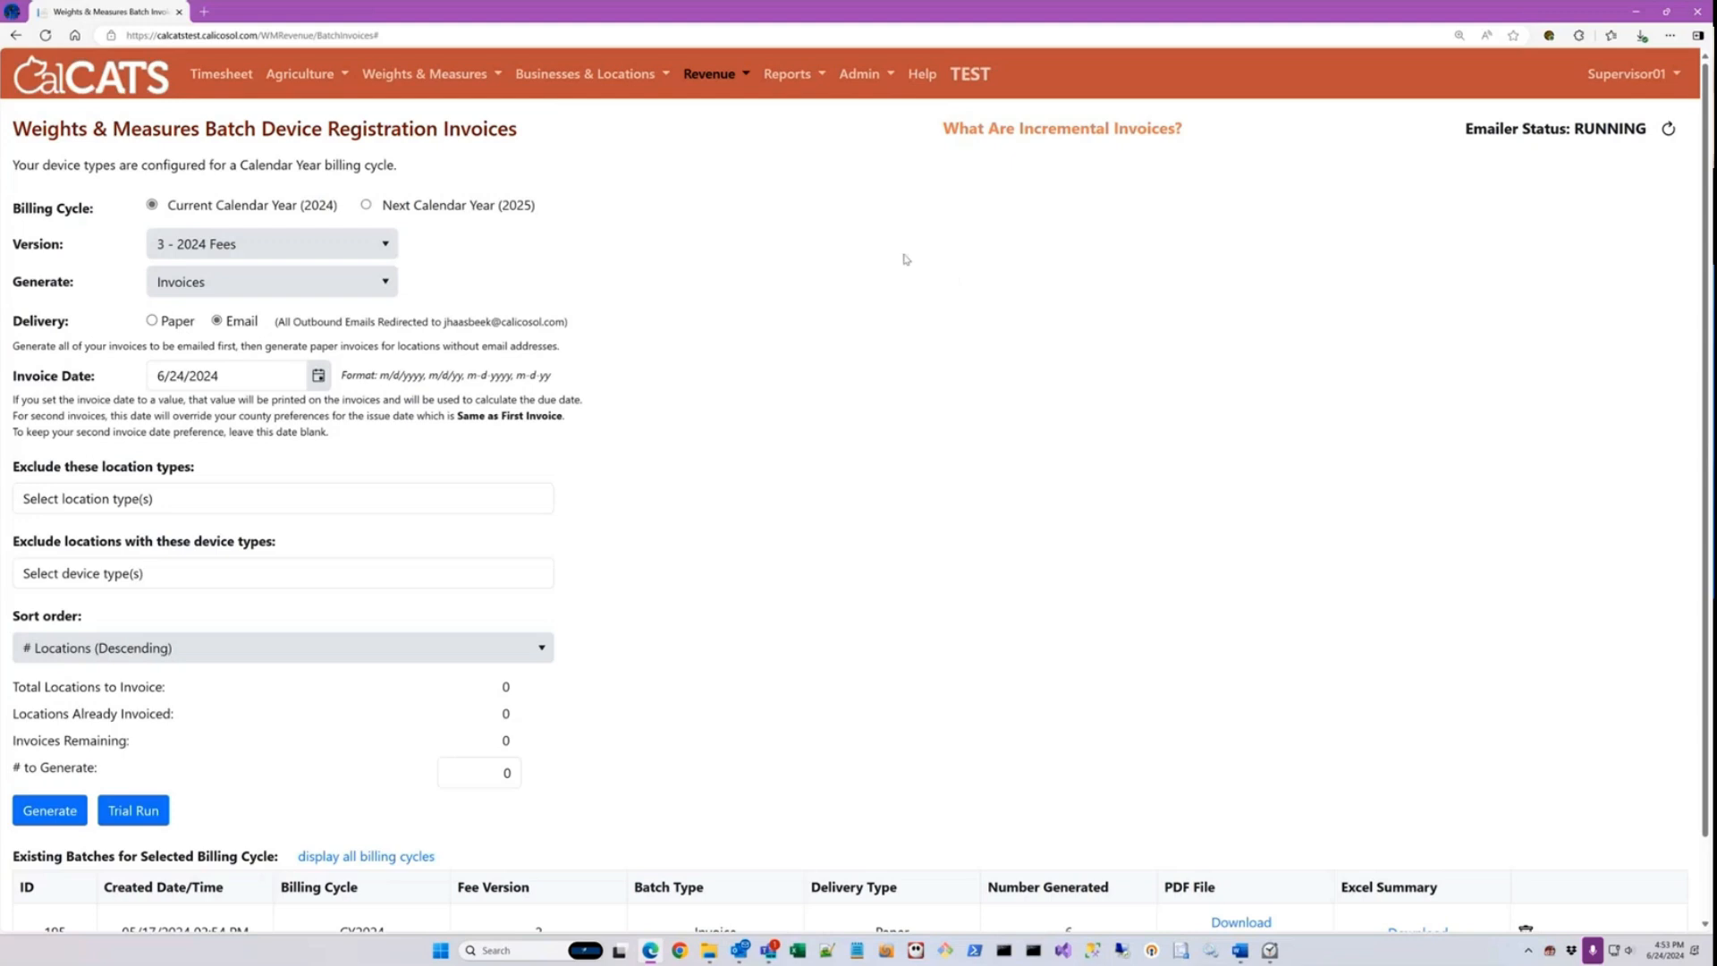
# Step: Open the Batch Payments list and start a new device registration payment batch
pyautogui.click(724, 79)
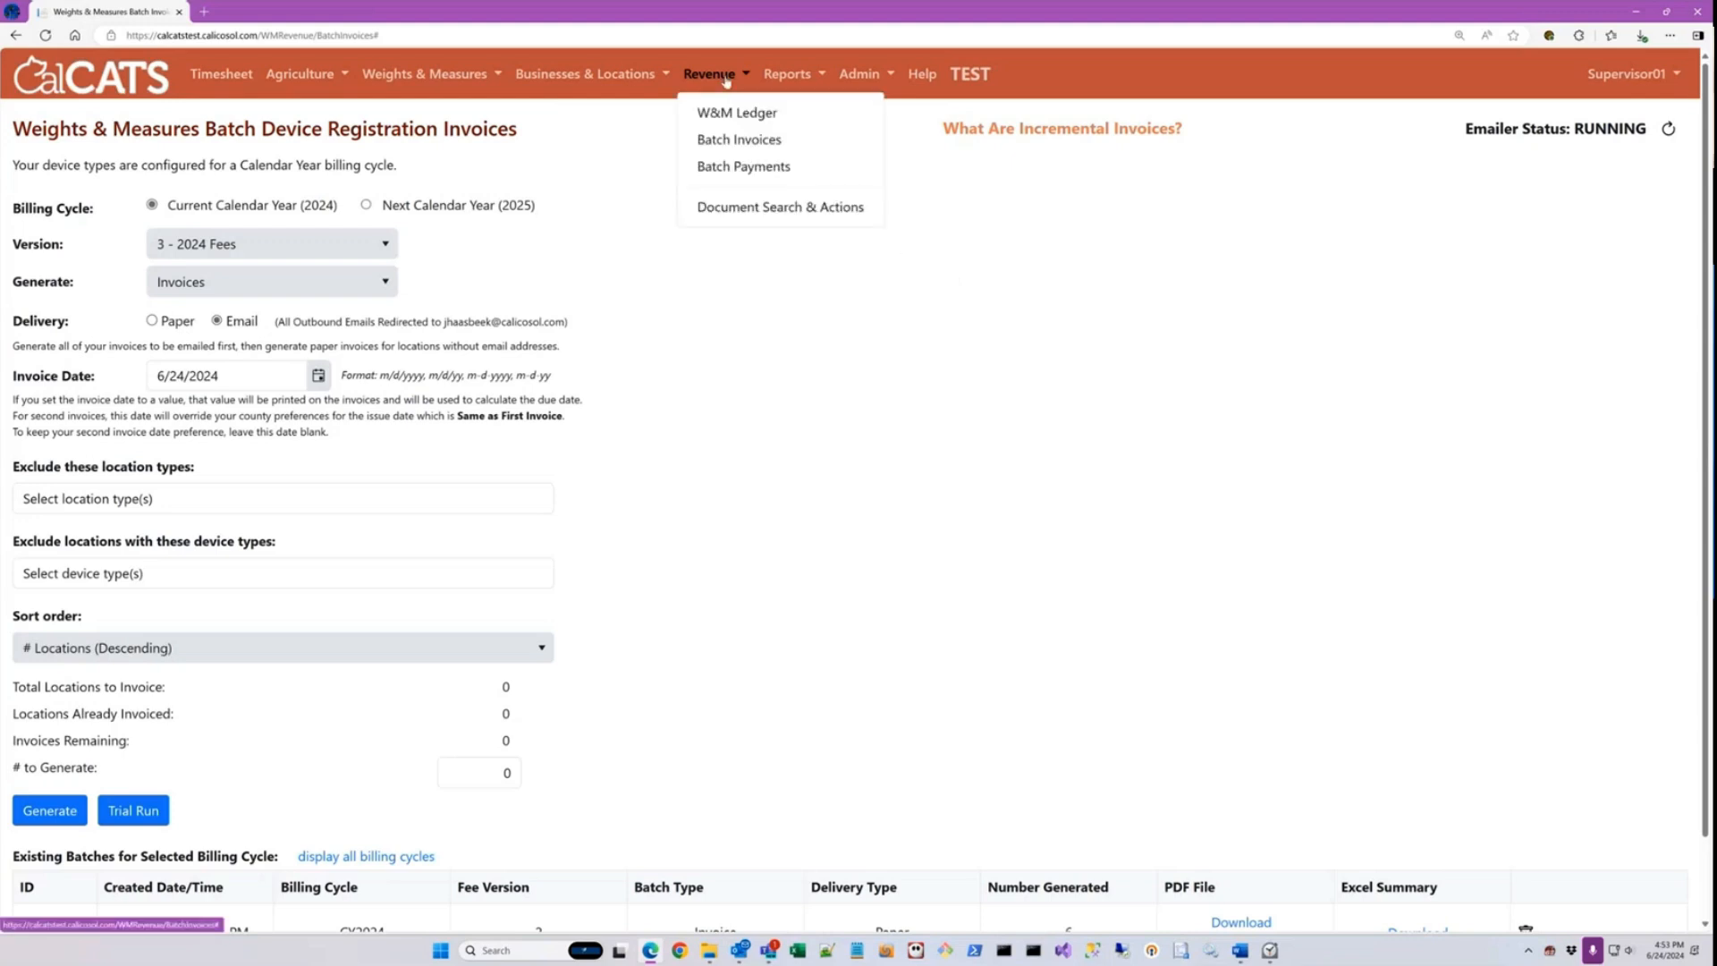
pyautogui.click(749, 170)
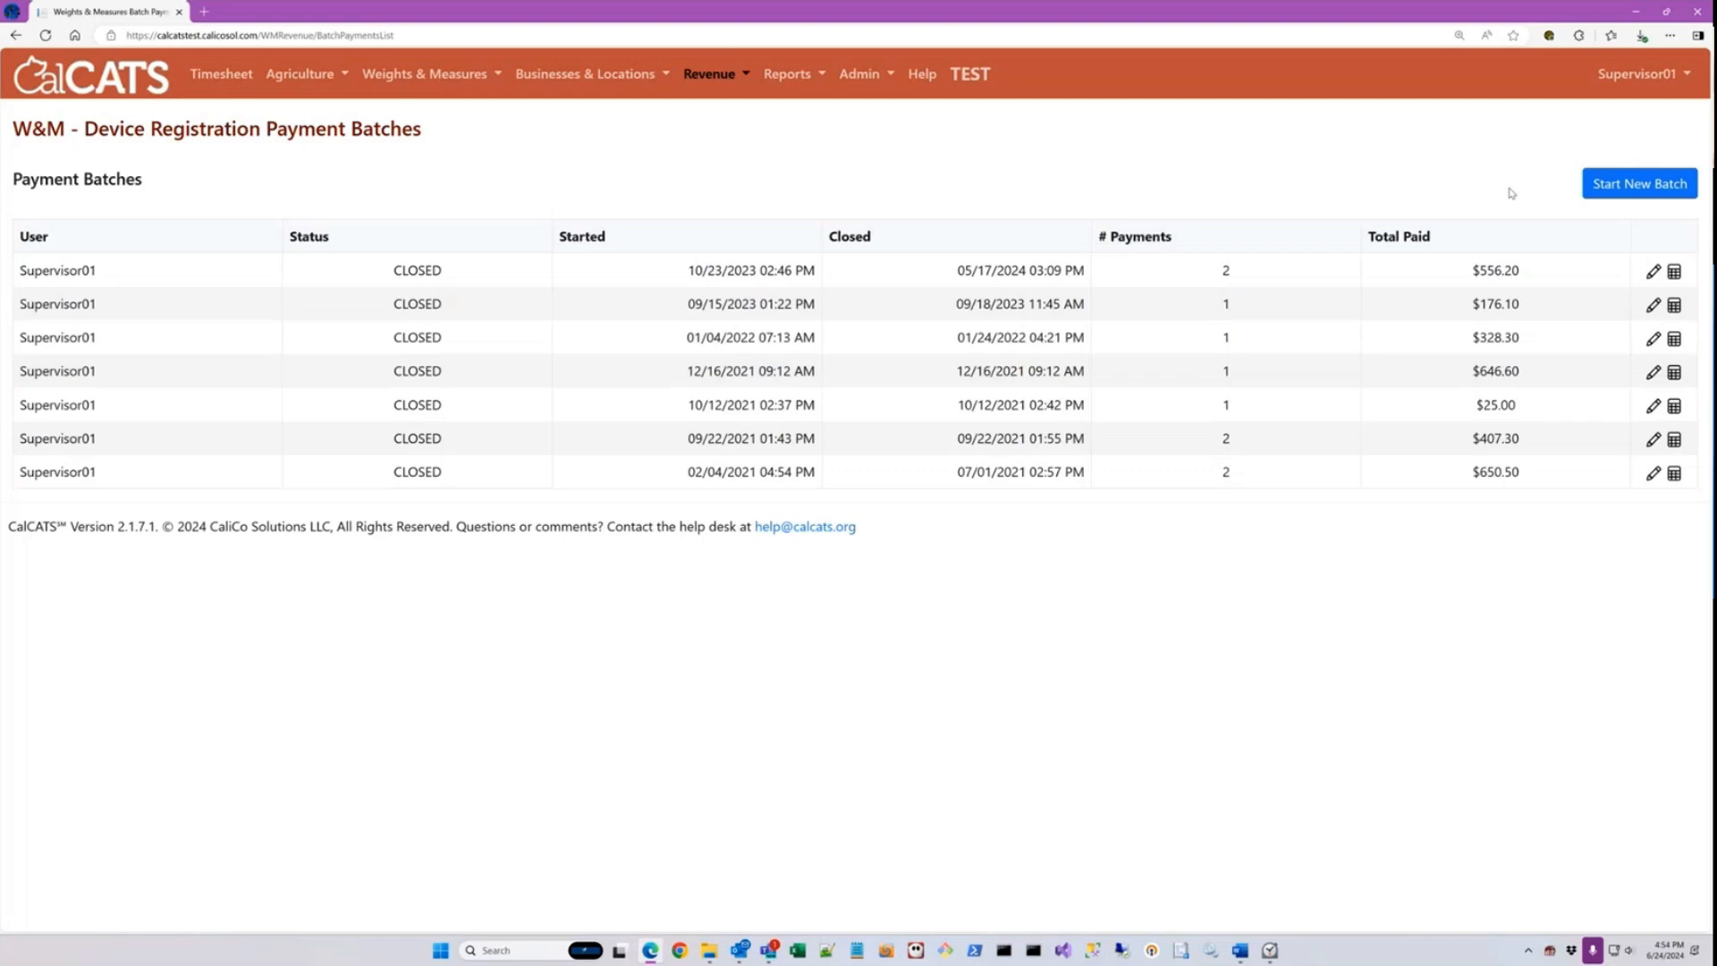
pyautogui.click(1623, 183)
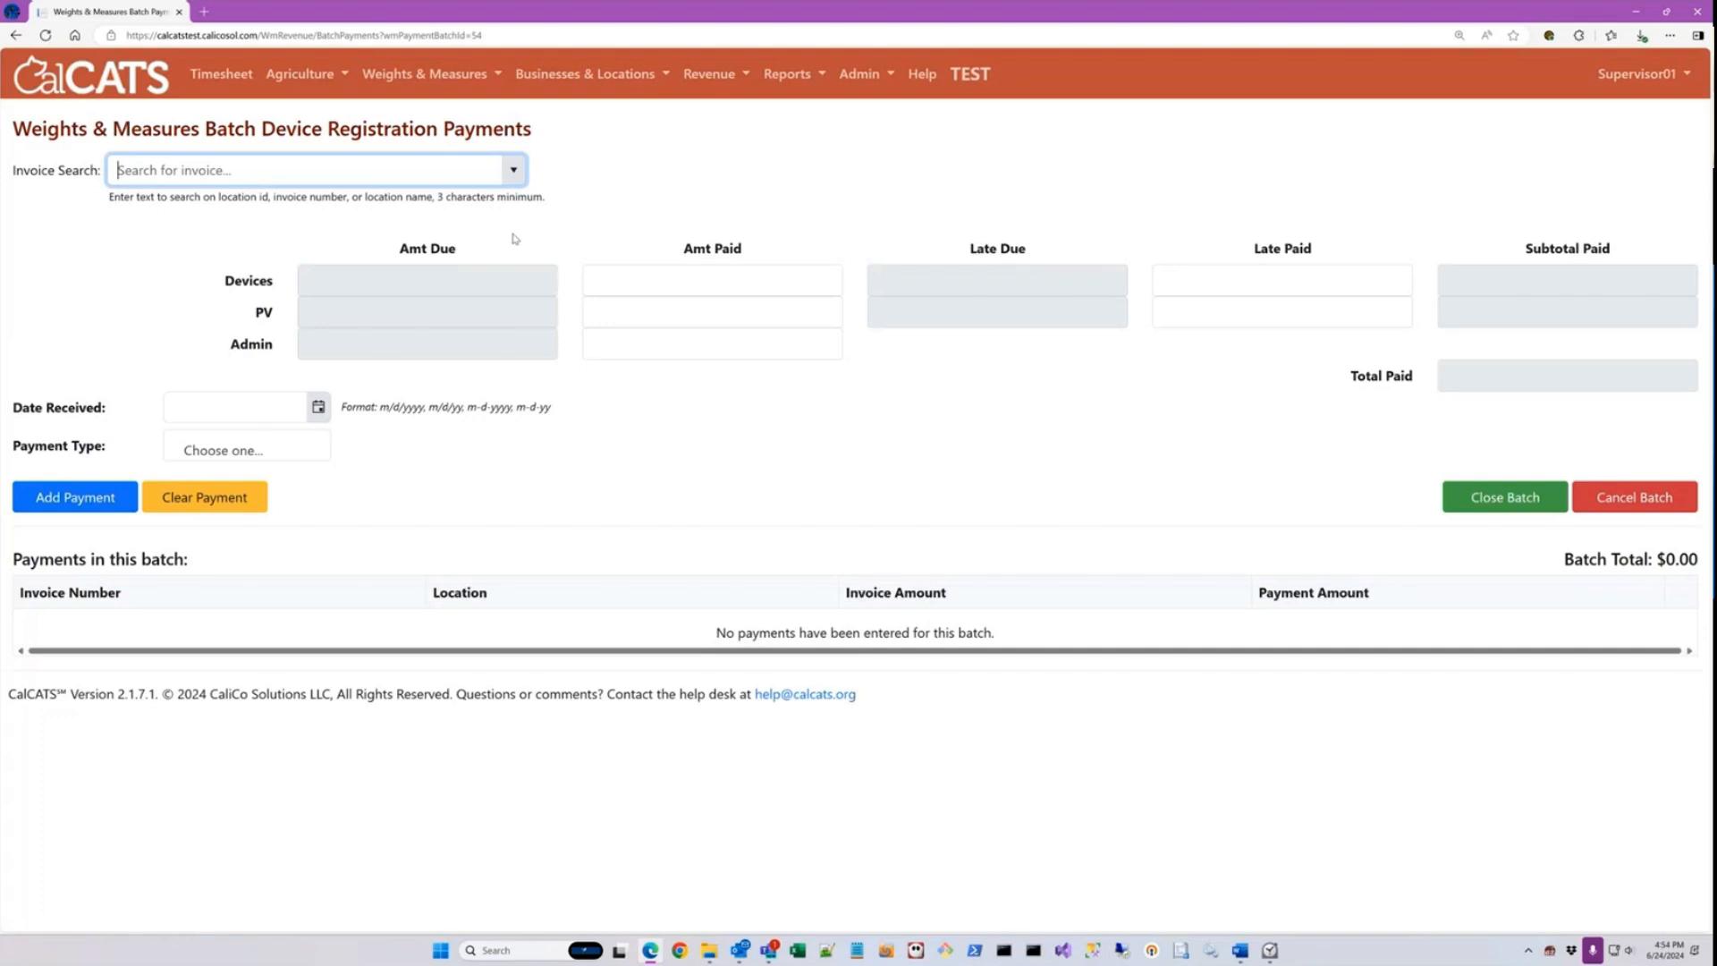
# Step: Find Safeway #1234's invoice 99-2025-9 by searching for "safe", and fill in its payment amounts as paid in full
pyautogui.write('safe')
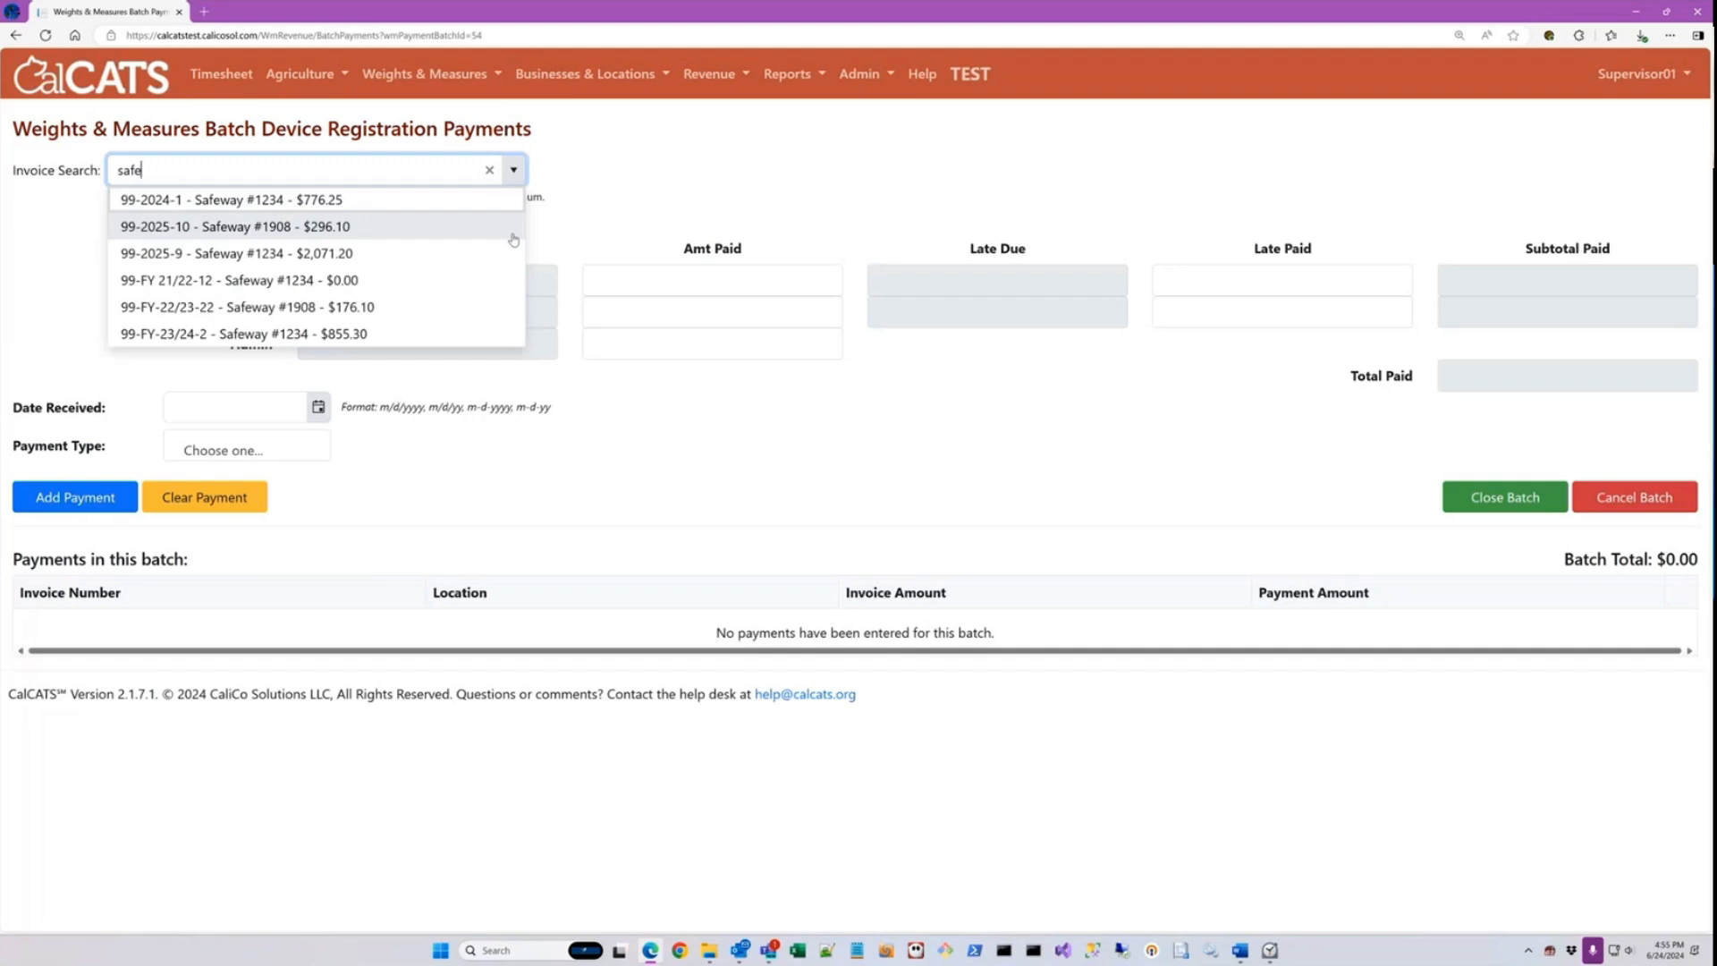
pyautogui.press('Down')
pyautogui.press('Down')
pyautogui.press('Down')
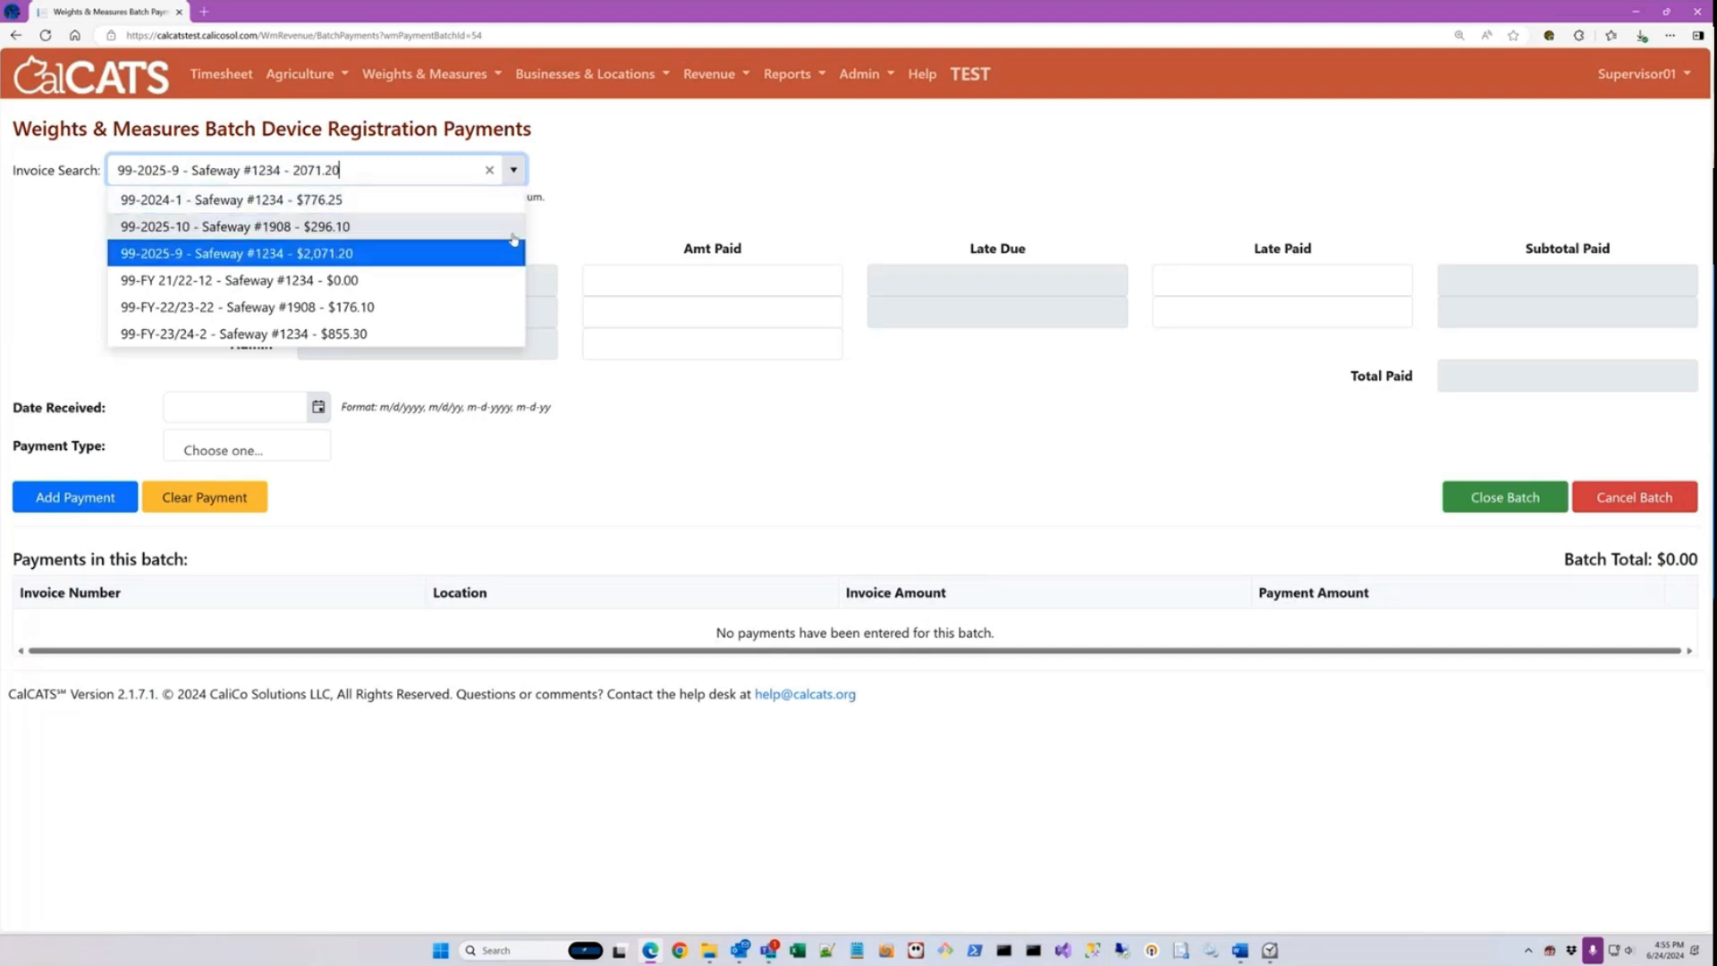
pyautogui.press('Return')
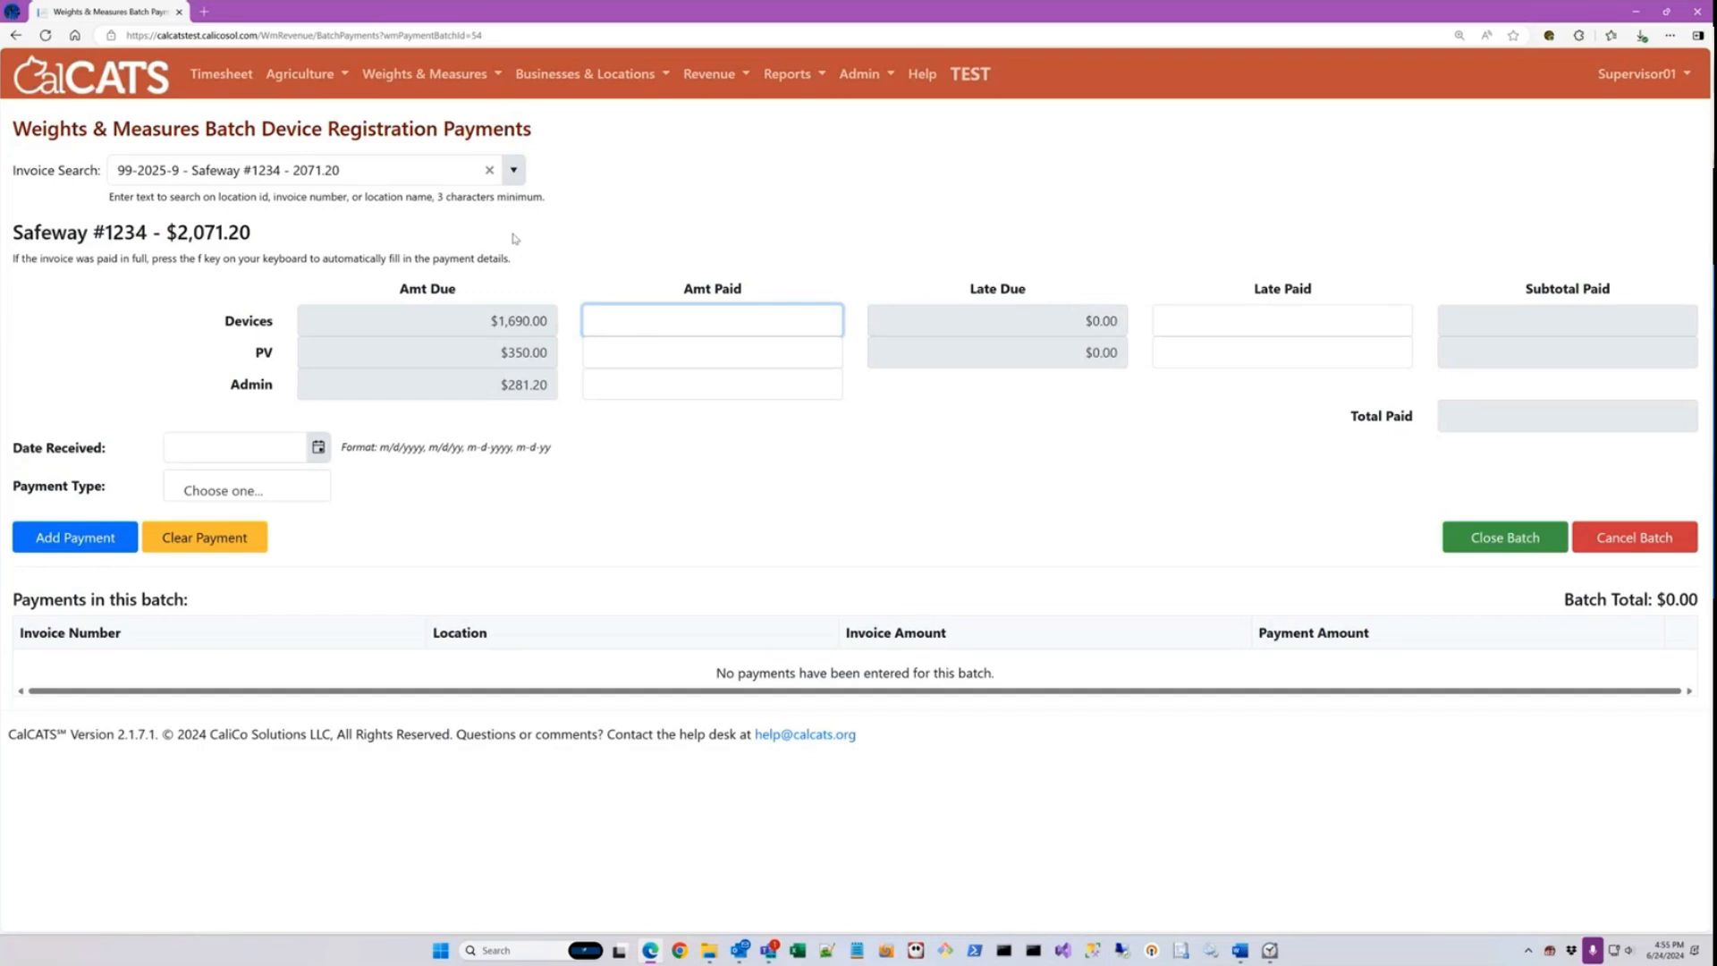
pyautogui.press('f')
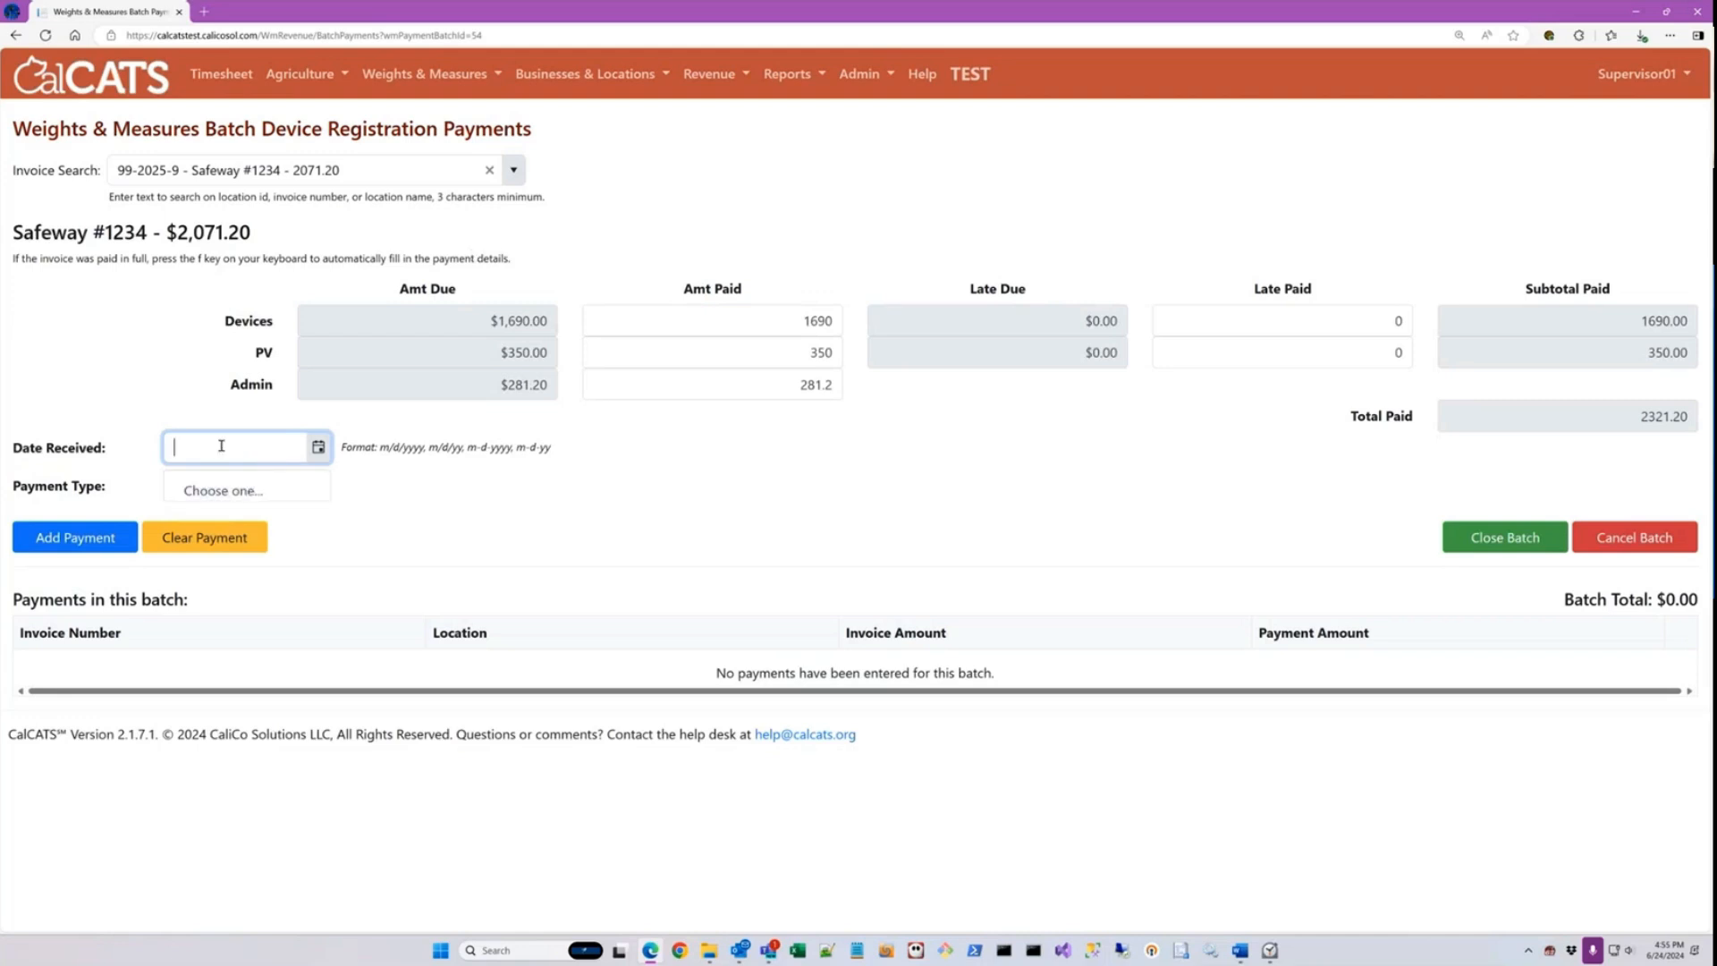
# Step: Set the payment's date received to 6/23/2024 and its payment type to Check
pyautogui.write('6/23/')
pyautogui.write('2024')
pyautogui.press('Tab')
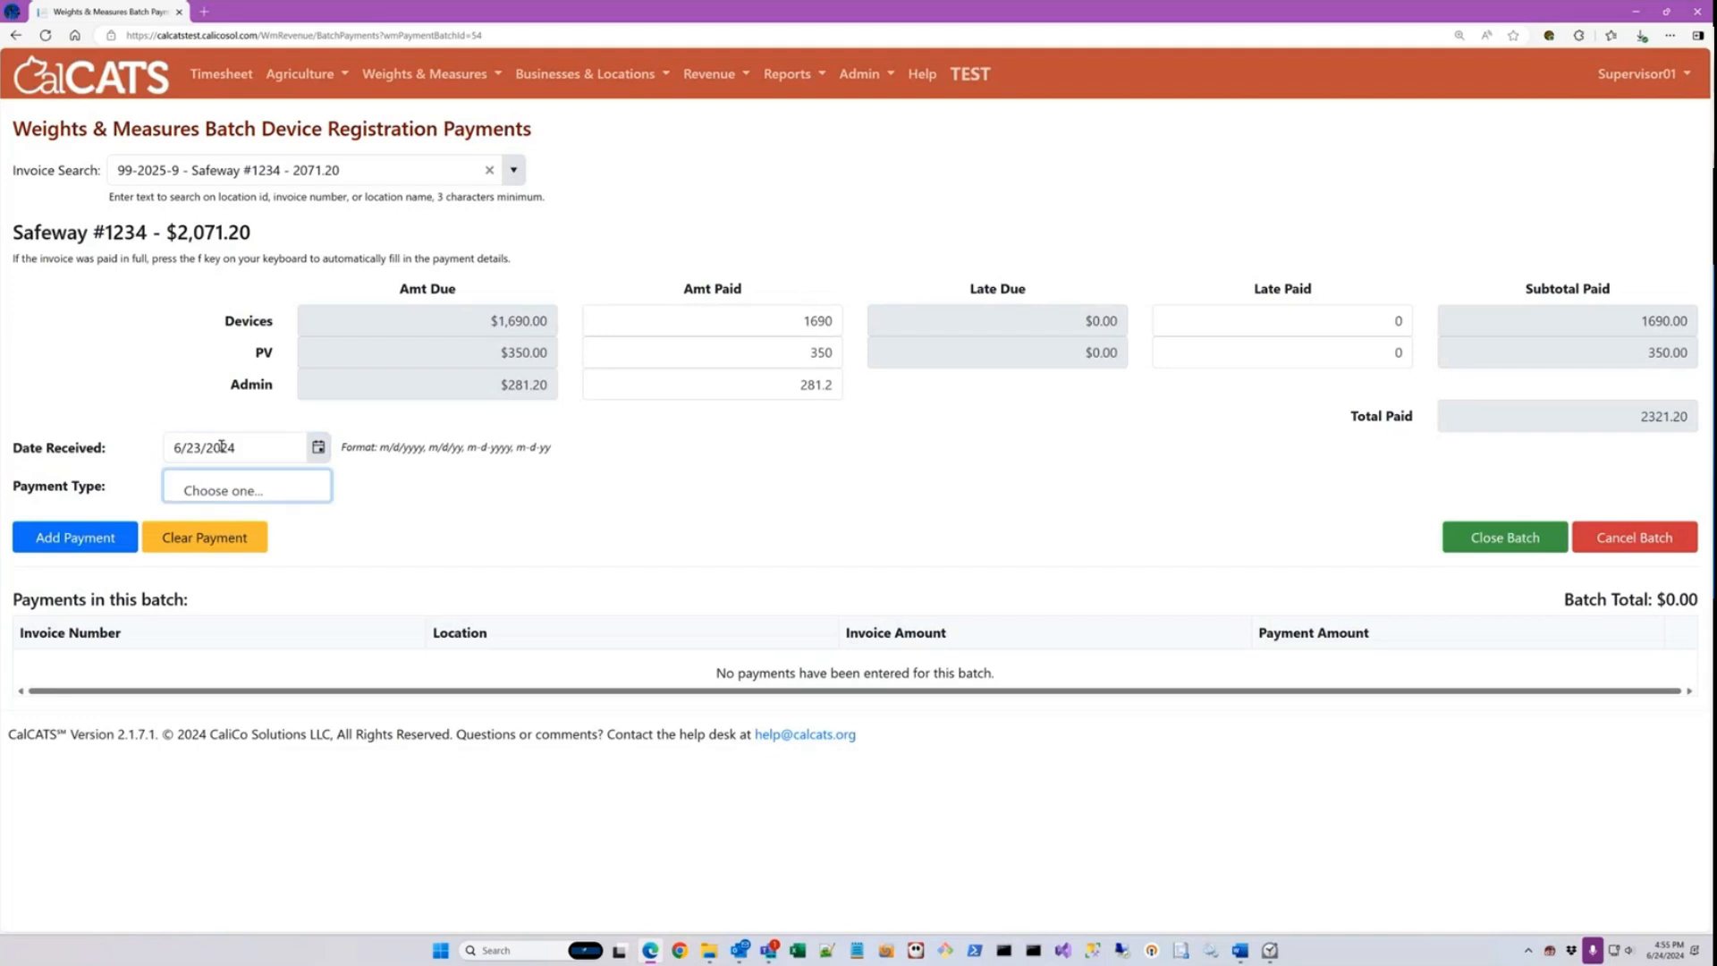
pyautogui.press('Down')
pyautogui.press('Down')
pyautogui.press('Down')
pyautogui.press('Down')
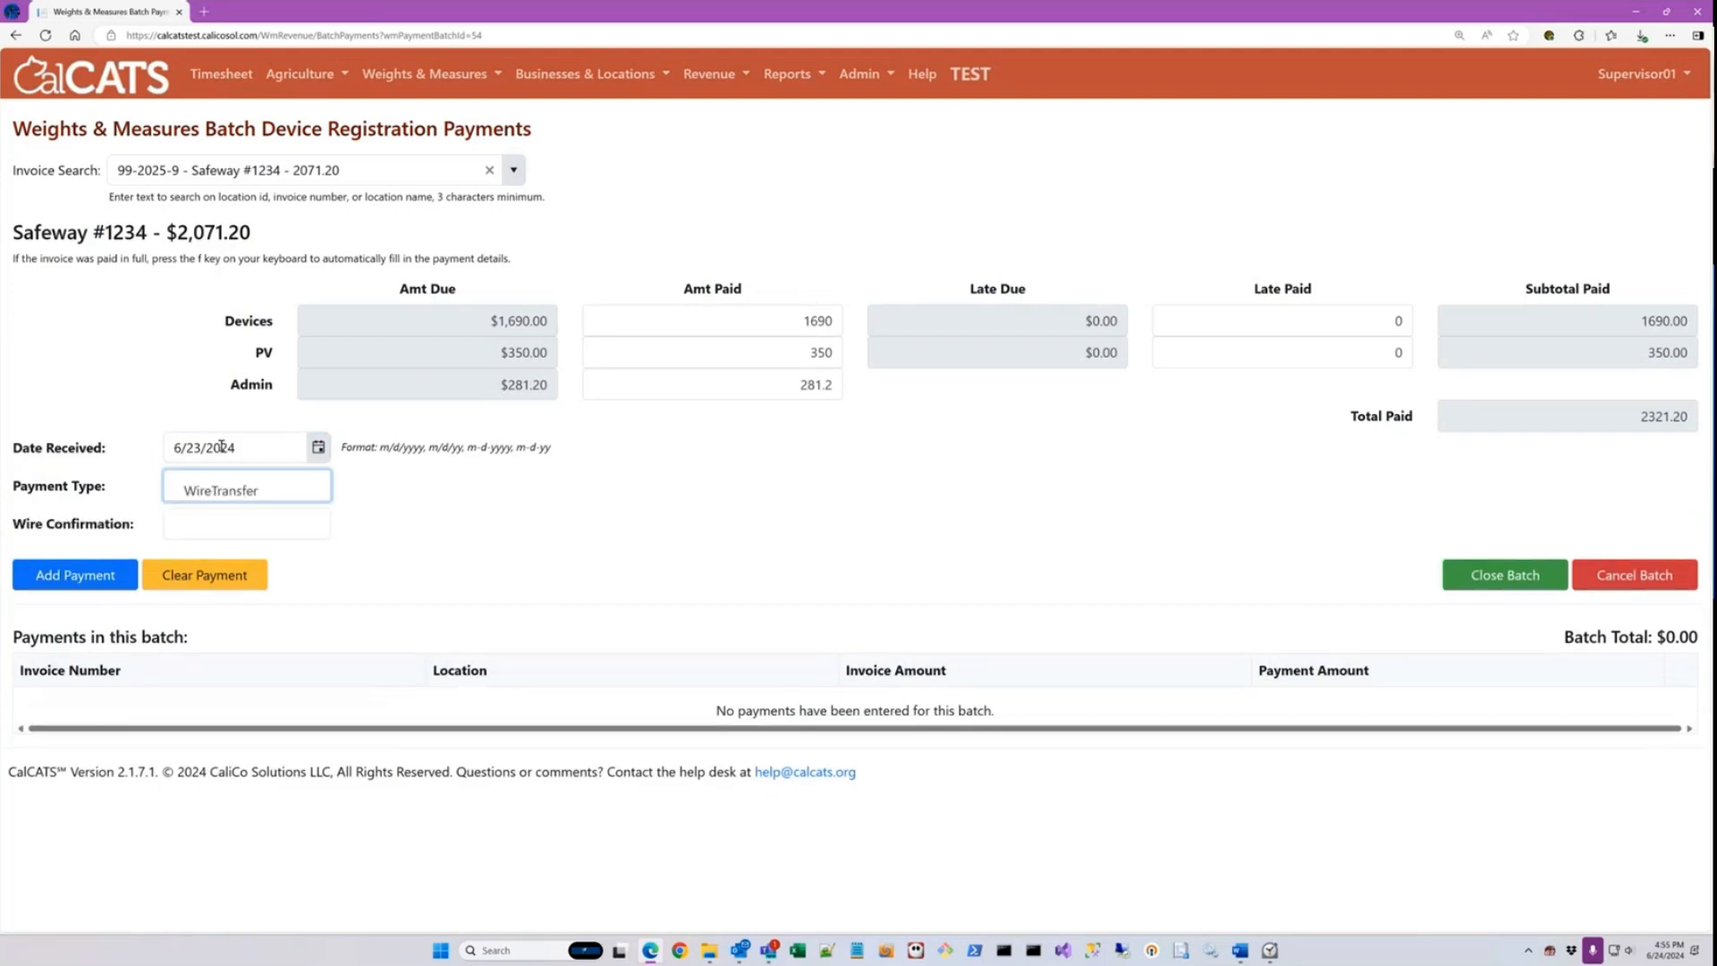
pyautogui.press('Up')
pyautogui.press('Up')
pyautogui.press('Up')
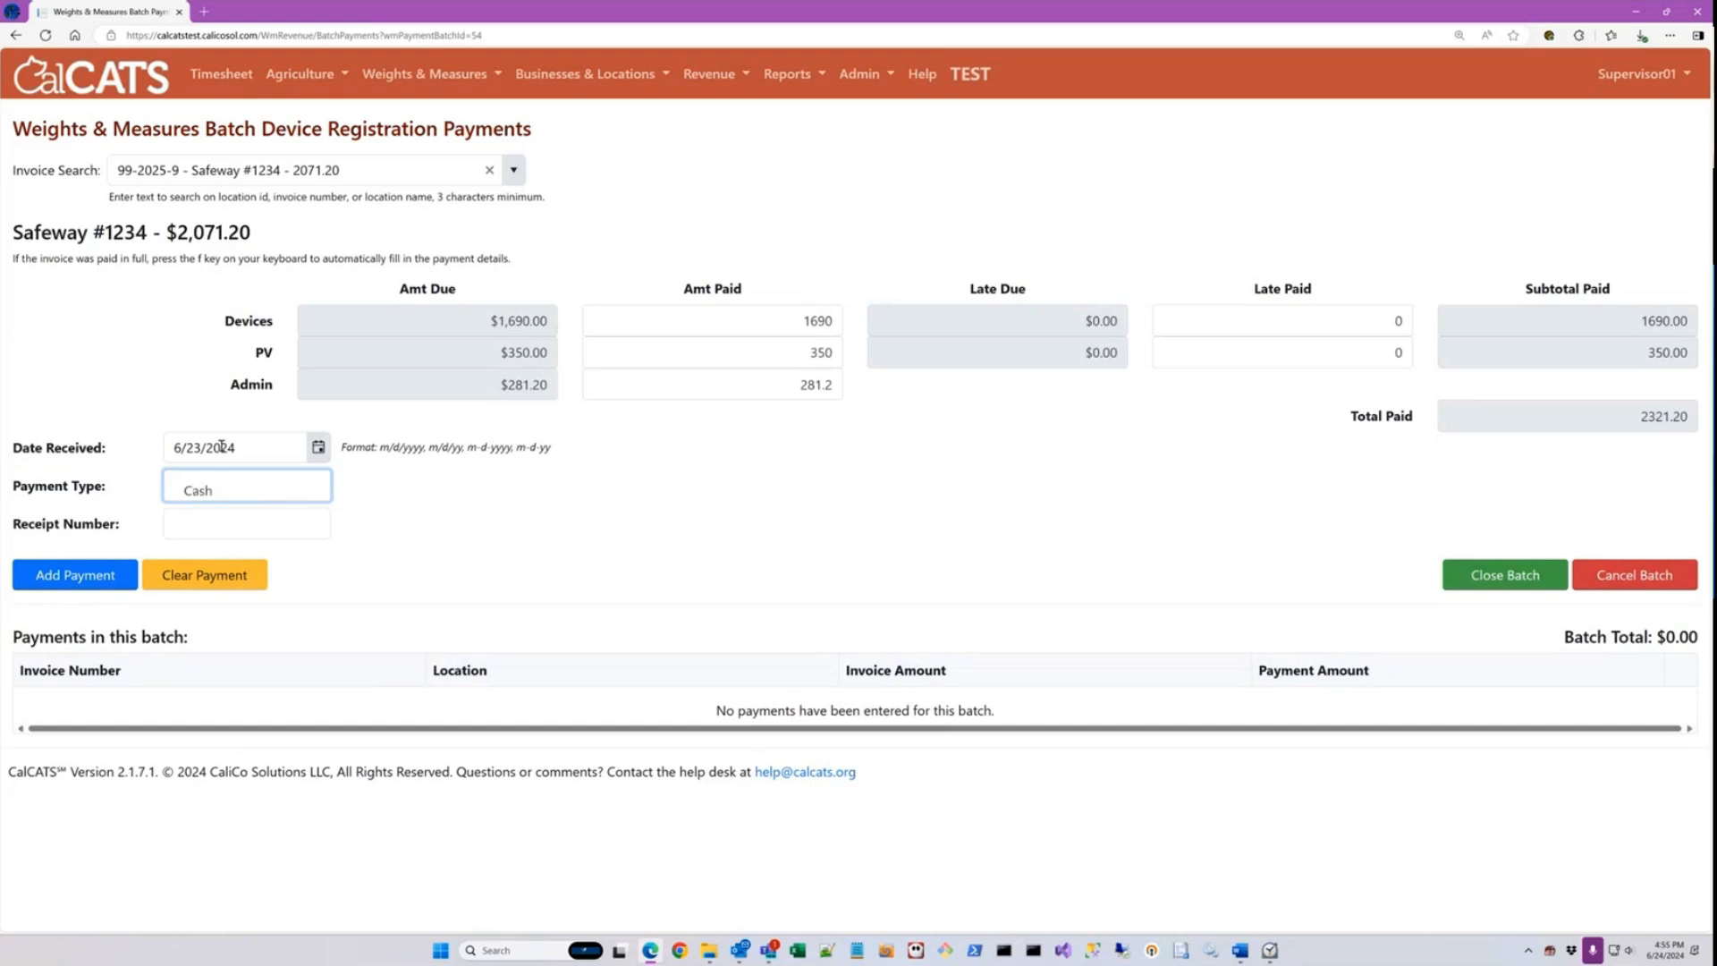
pyautogui.press('Down')
# Step: Enter check number 1234 and add the payment to the batch
pyautogui.press('Tab')
pyautogui.write('1234')
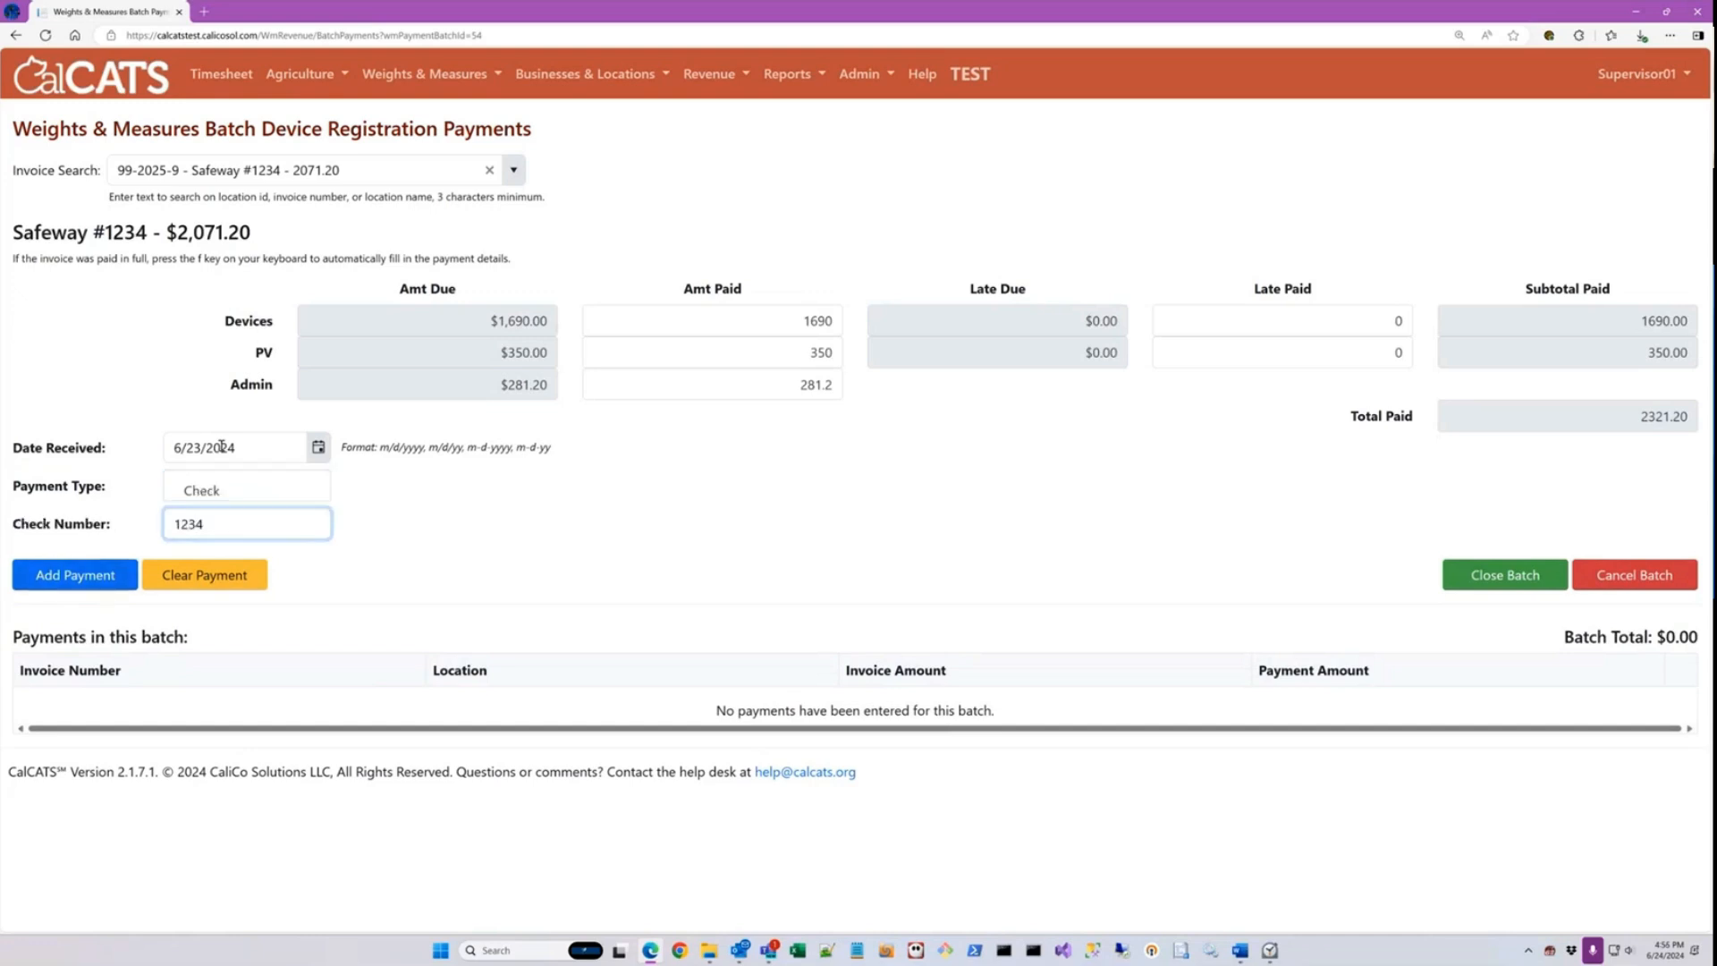
pyautogui.press('Tab')
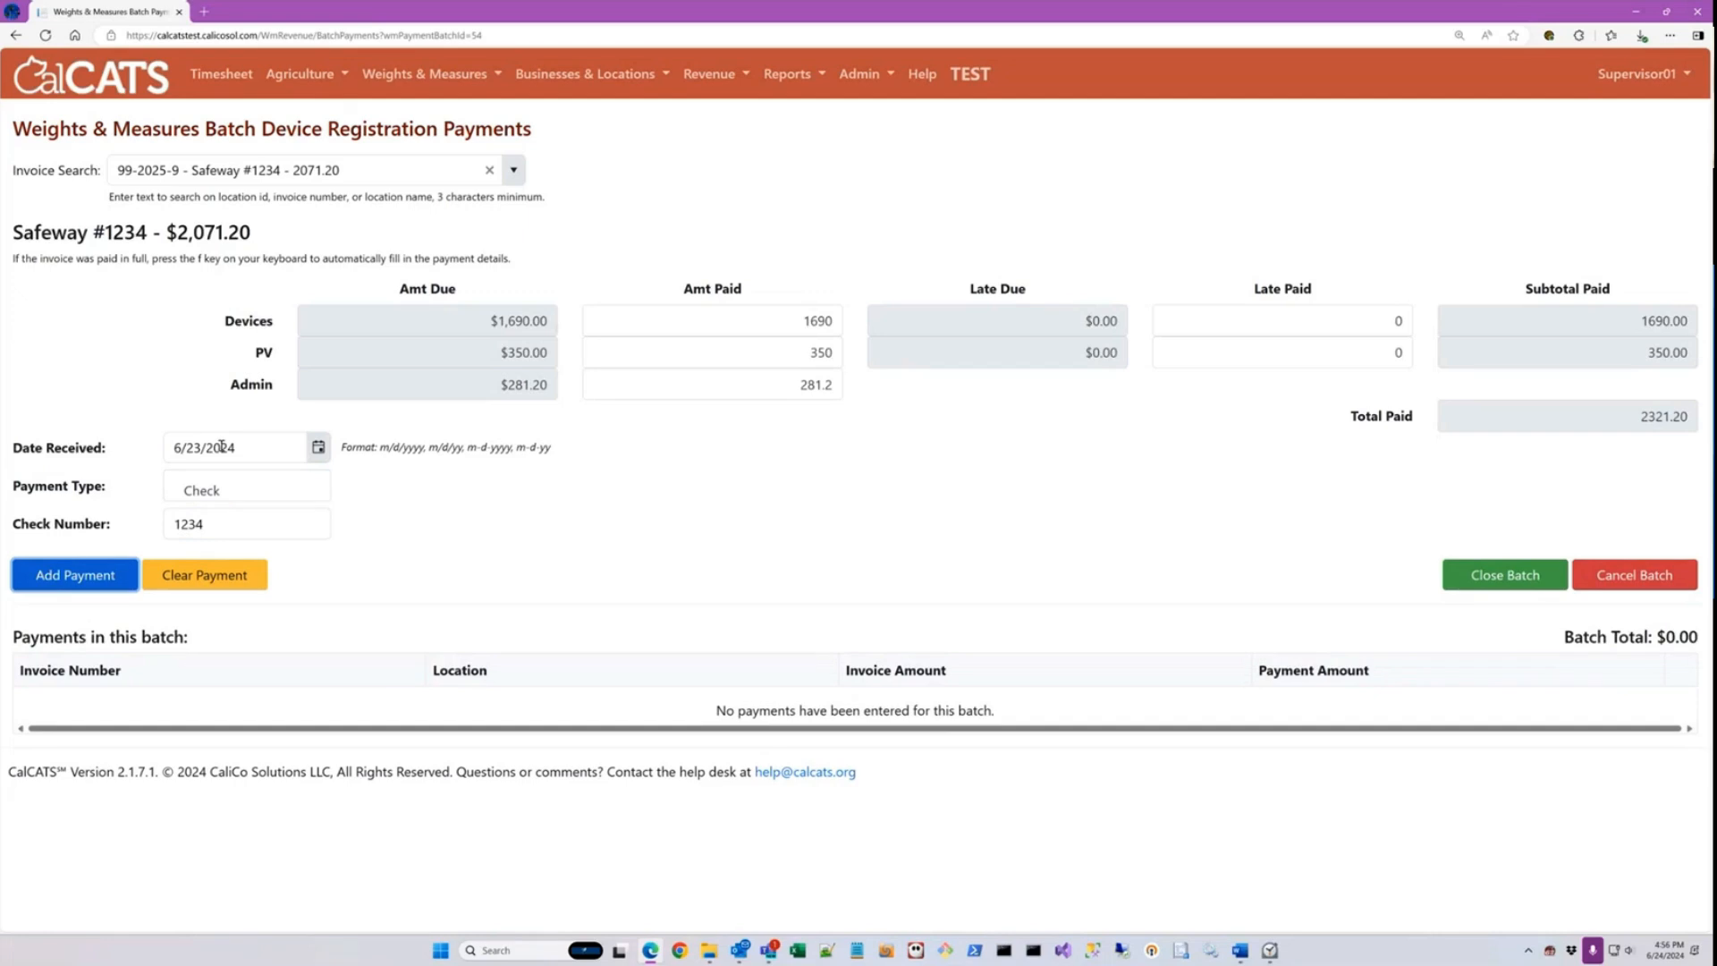
pyautogui.press('Return')
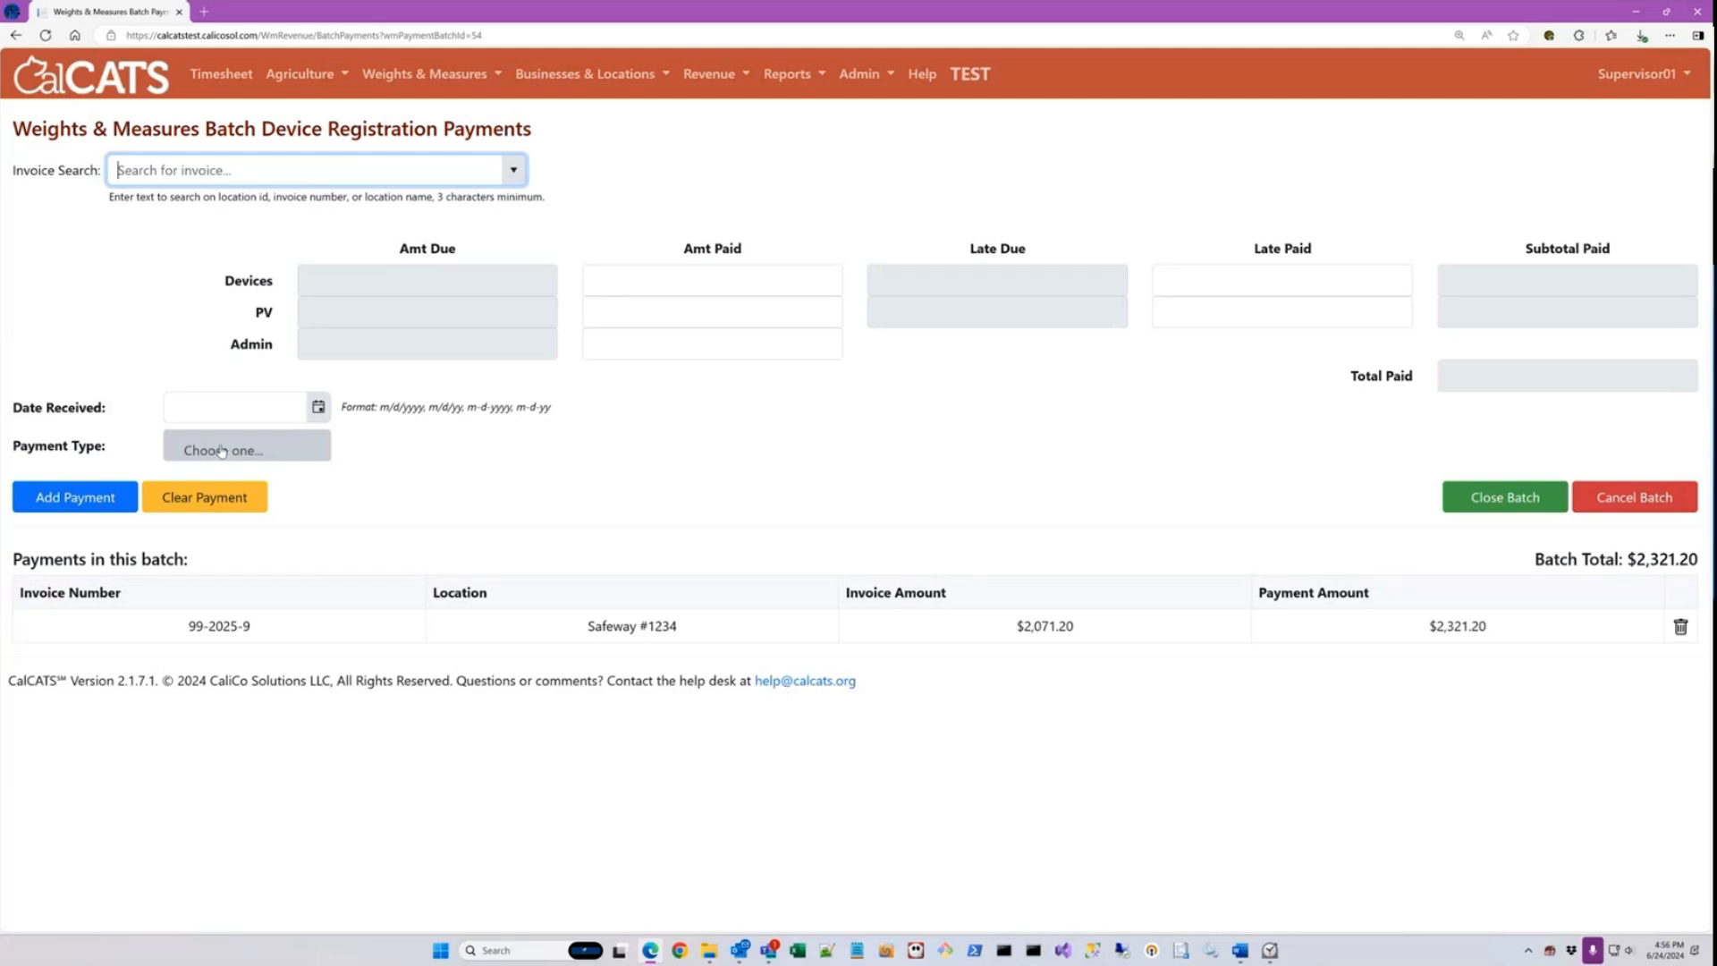
# Step: Find Safeway #1908's invoice 99-FY-22/23-22 by searching for "safe", and fill in its payment amounts as paid in full
pyautogui.write('safe')
pyautogui.press('Down')
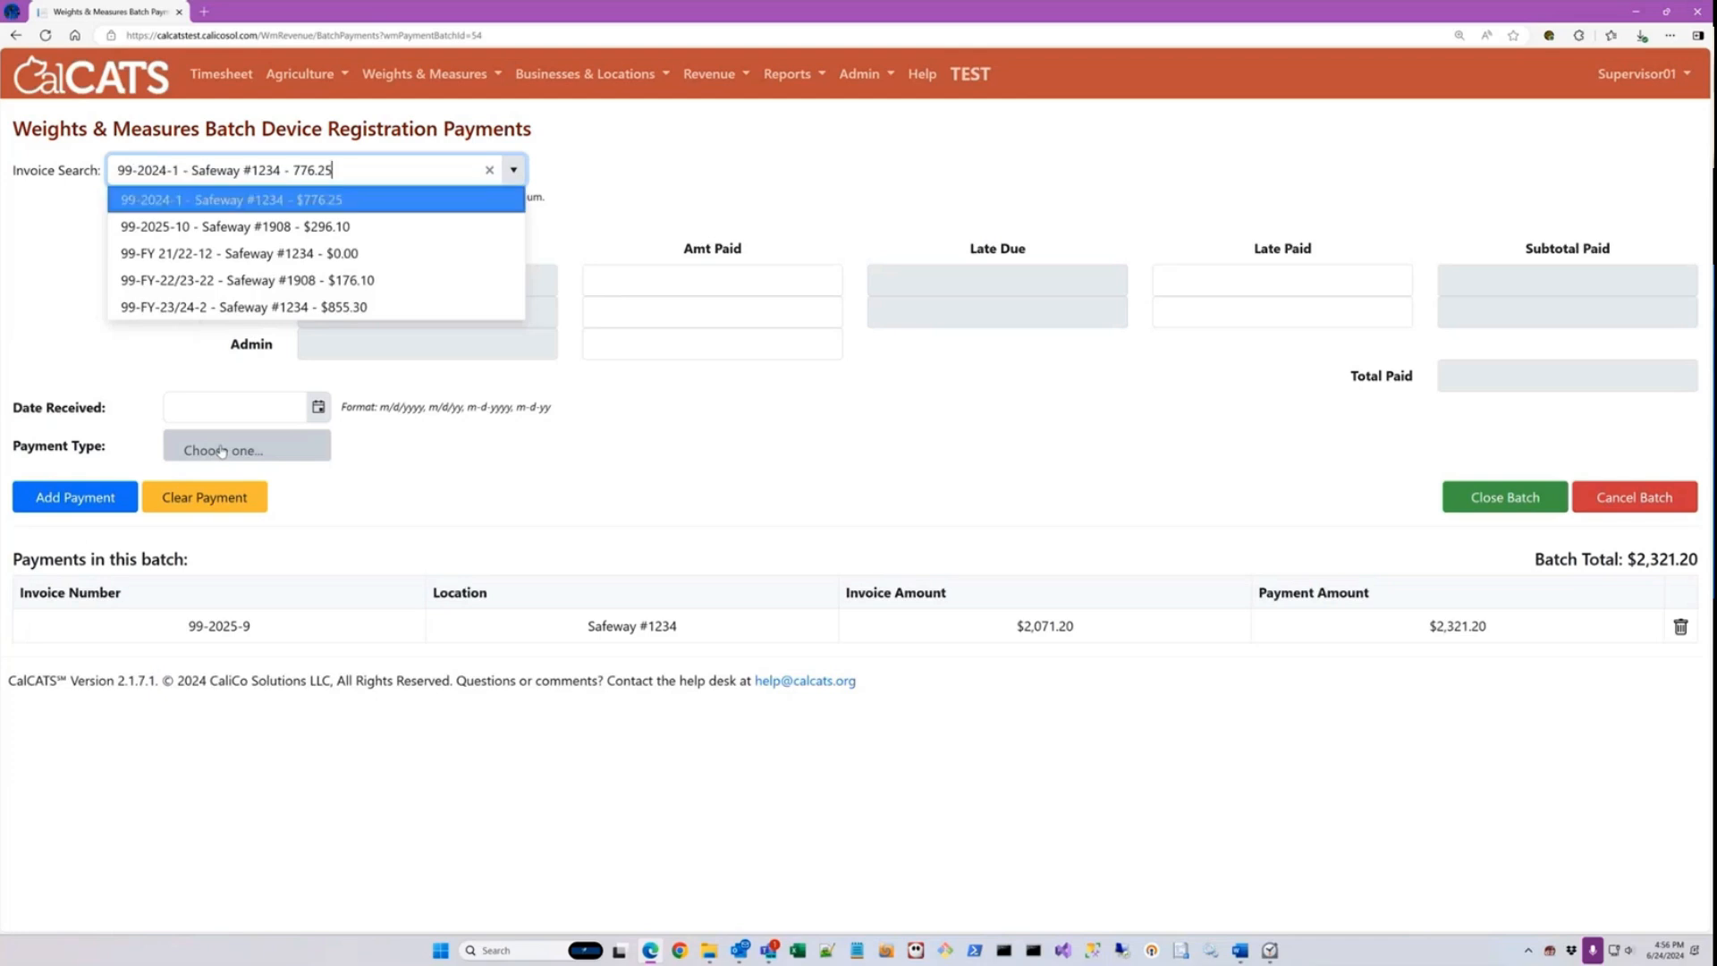
pyautogui.press('Down')
pyautogui.press('Down')
pyautogui.press('Down')
pyautogui.press('Return')
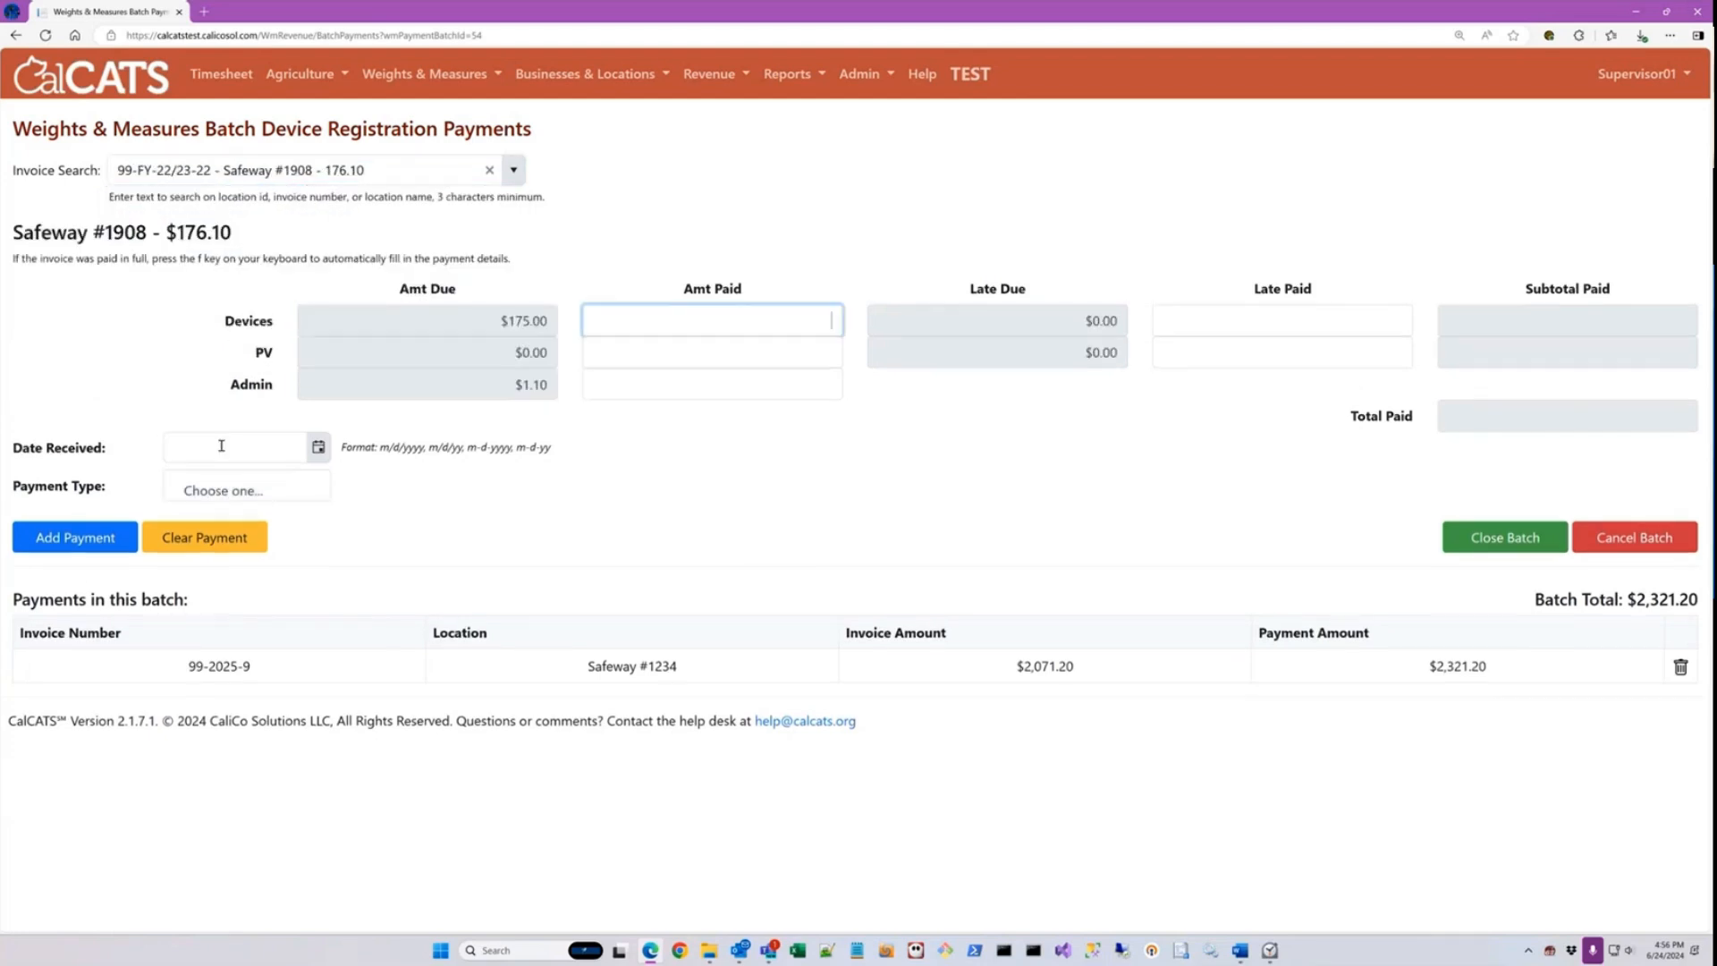
pyautogui.press('f')
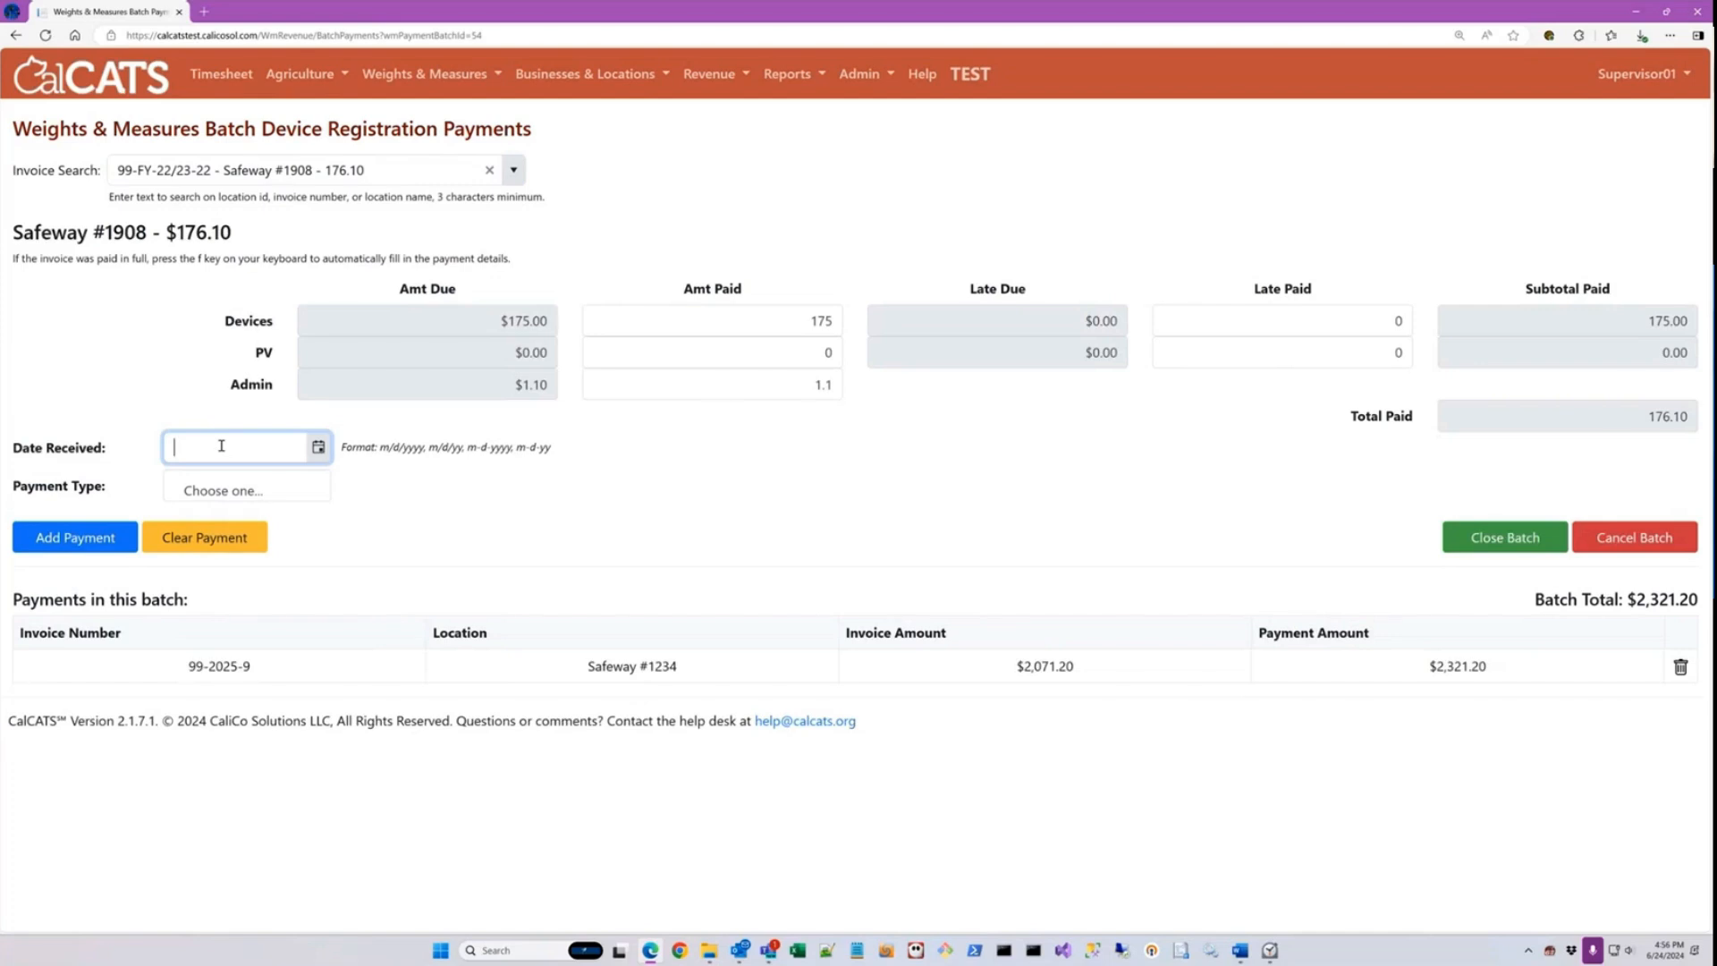
# Step: Set the date received to 6/21/2024, payment type Cash and receipt number 12345, and add the payment to the batch
pyautogui.write('6/21/24')
pyautogui.press('Tab')
pyautogui.press('c')
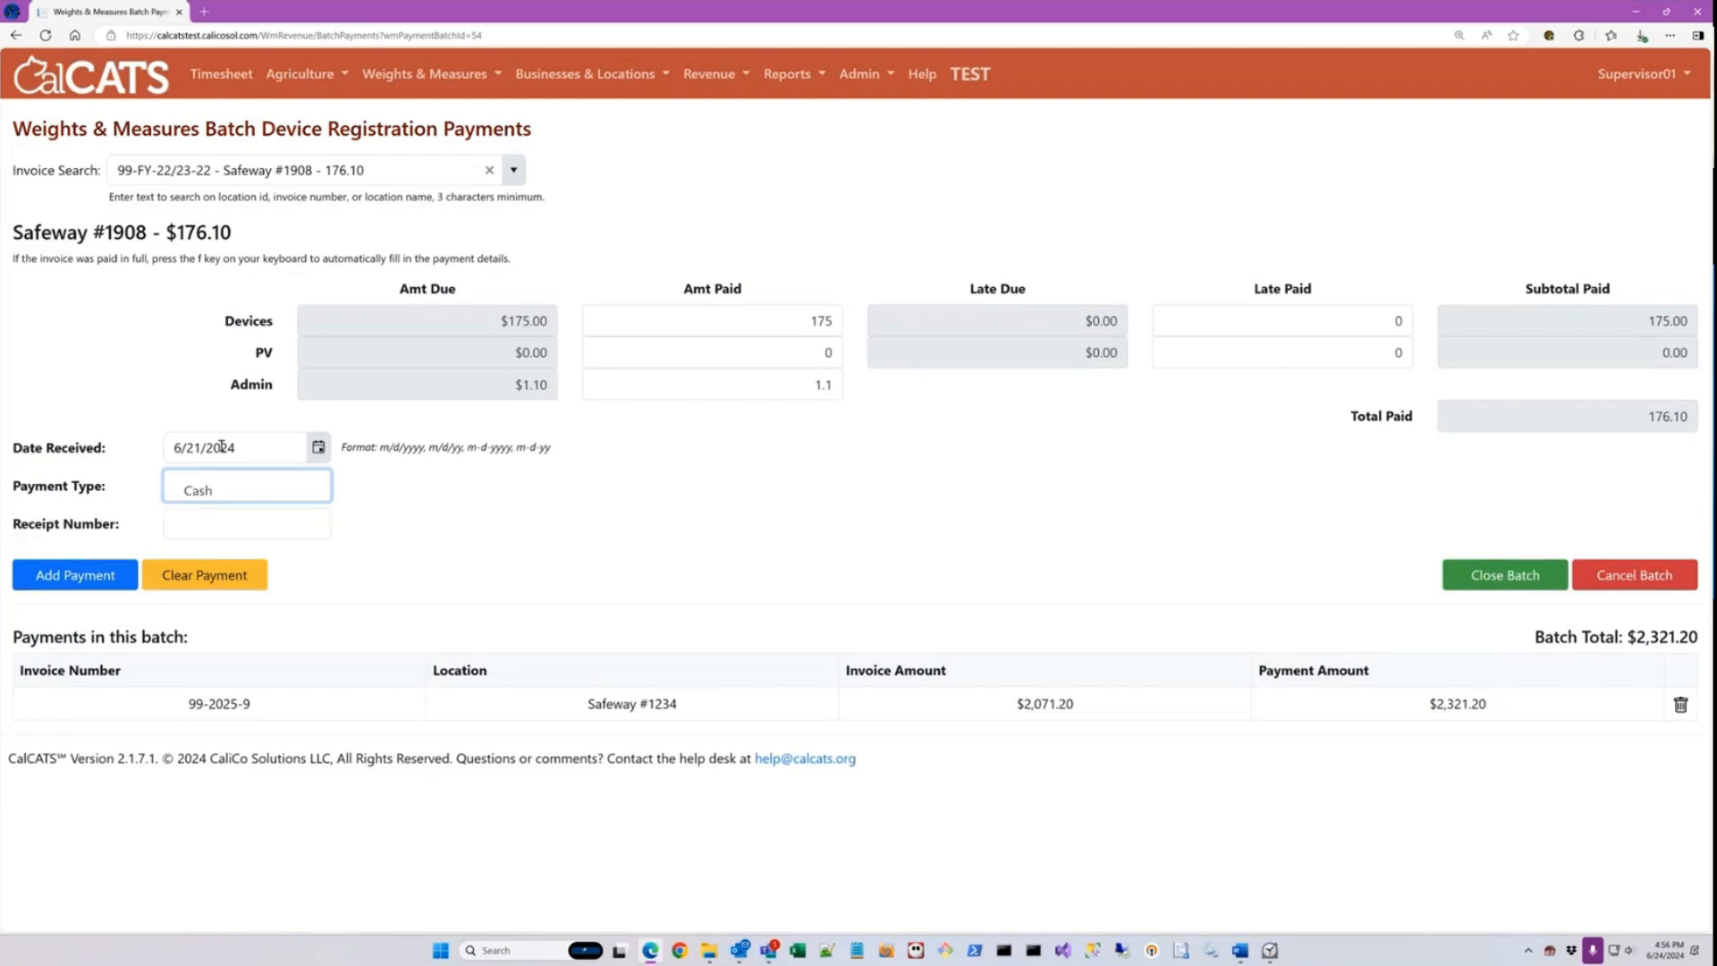
pyautogui.press('Tab')
pyautogui.write('12345')
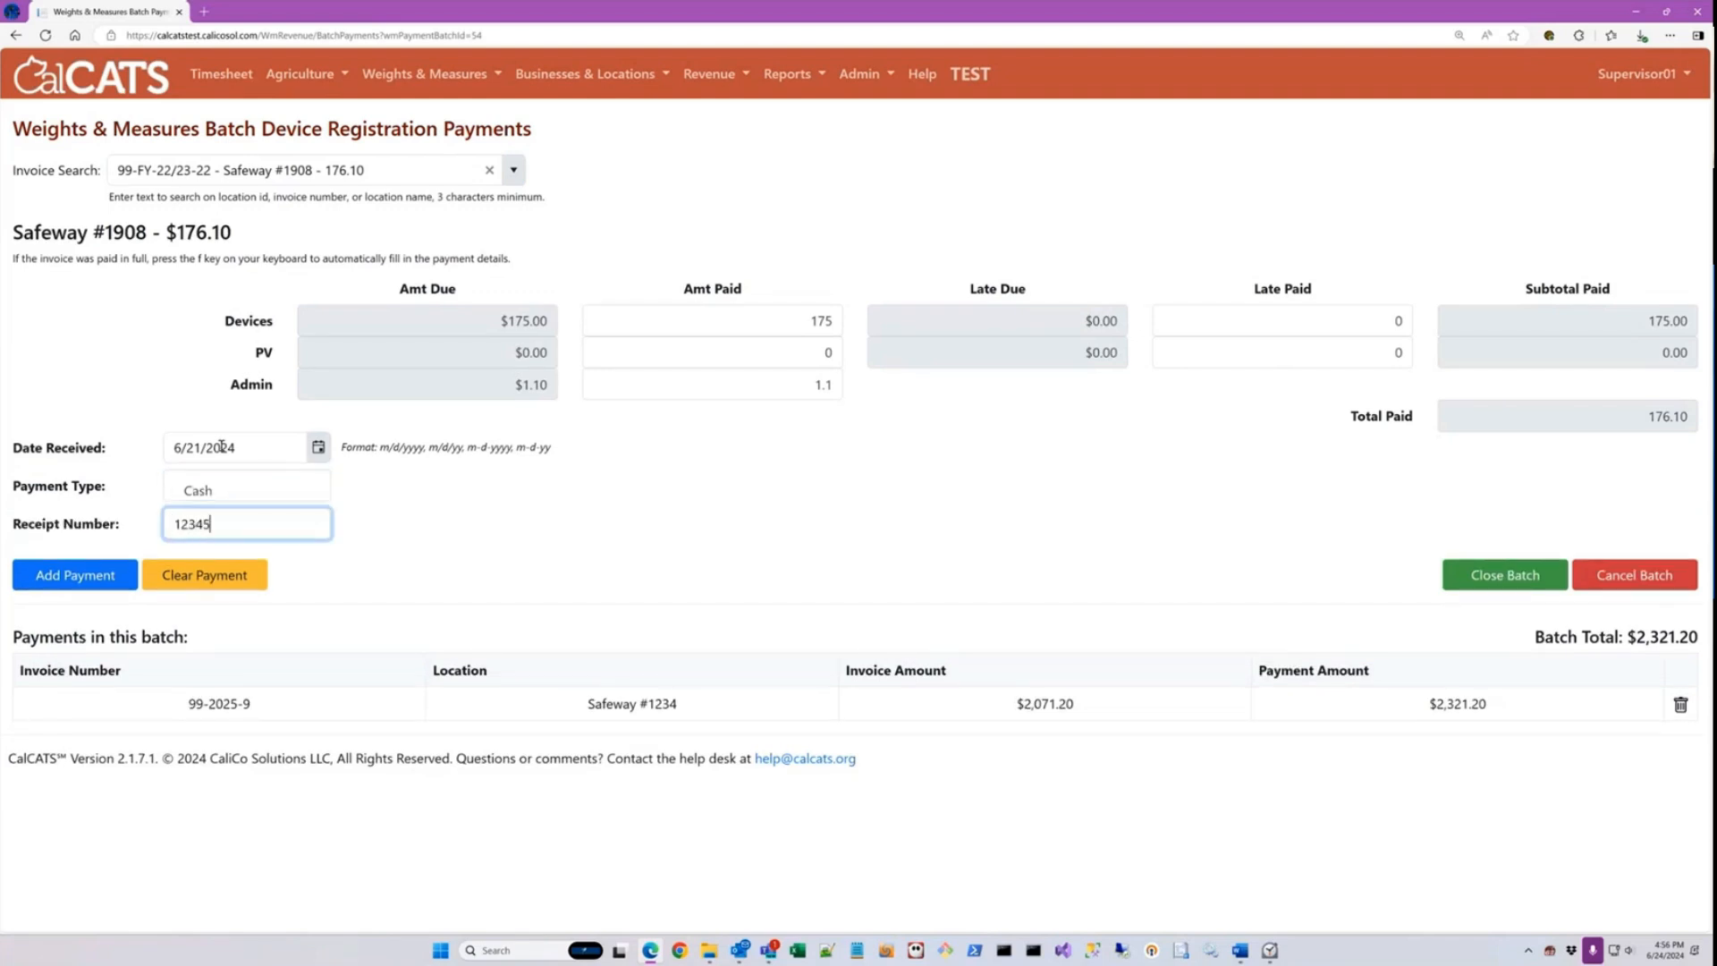
pyautogui.press('Tab')
pyautogui.press('Return')
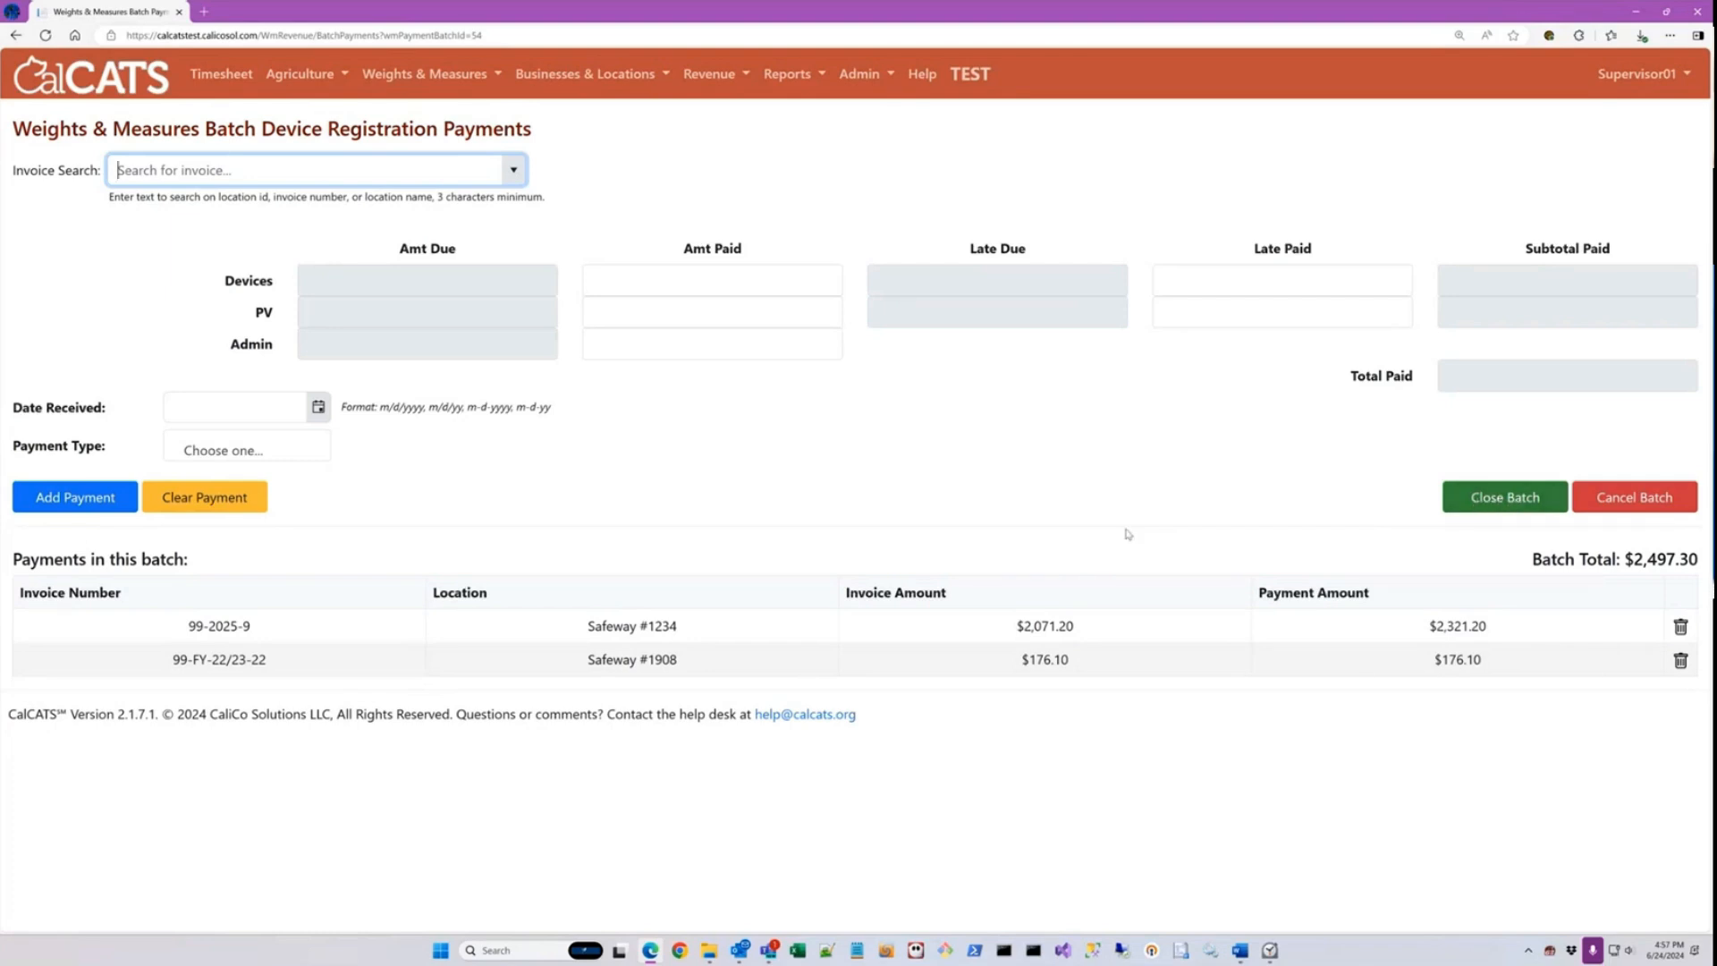
# Step: Leave the unfinished payment batch for the dashboard, return to the payment batches list, and continue the open batch
pyautogui.click(96, 83)
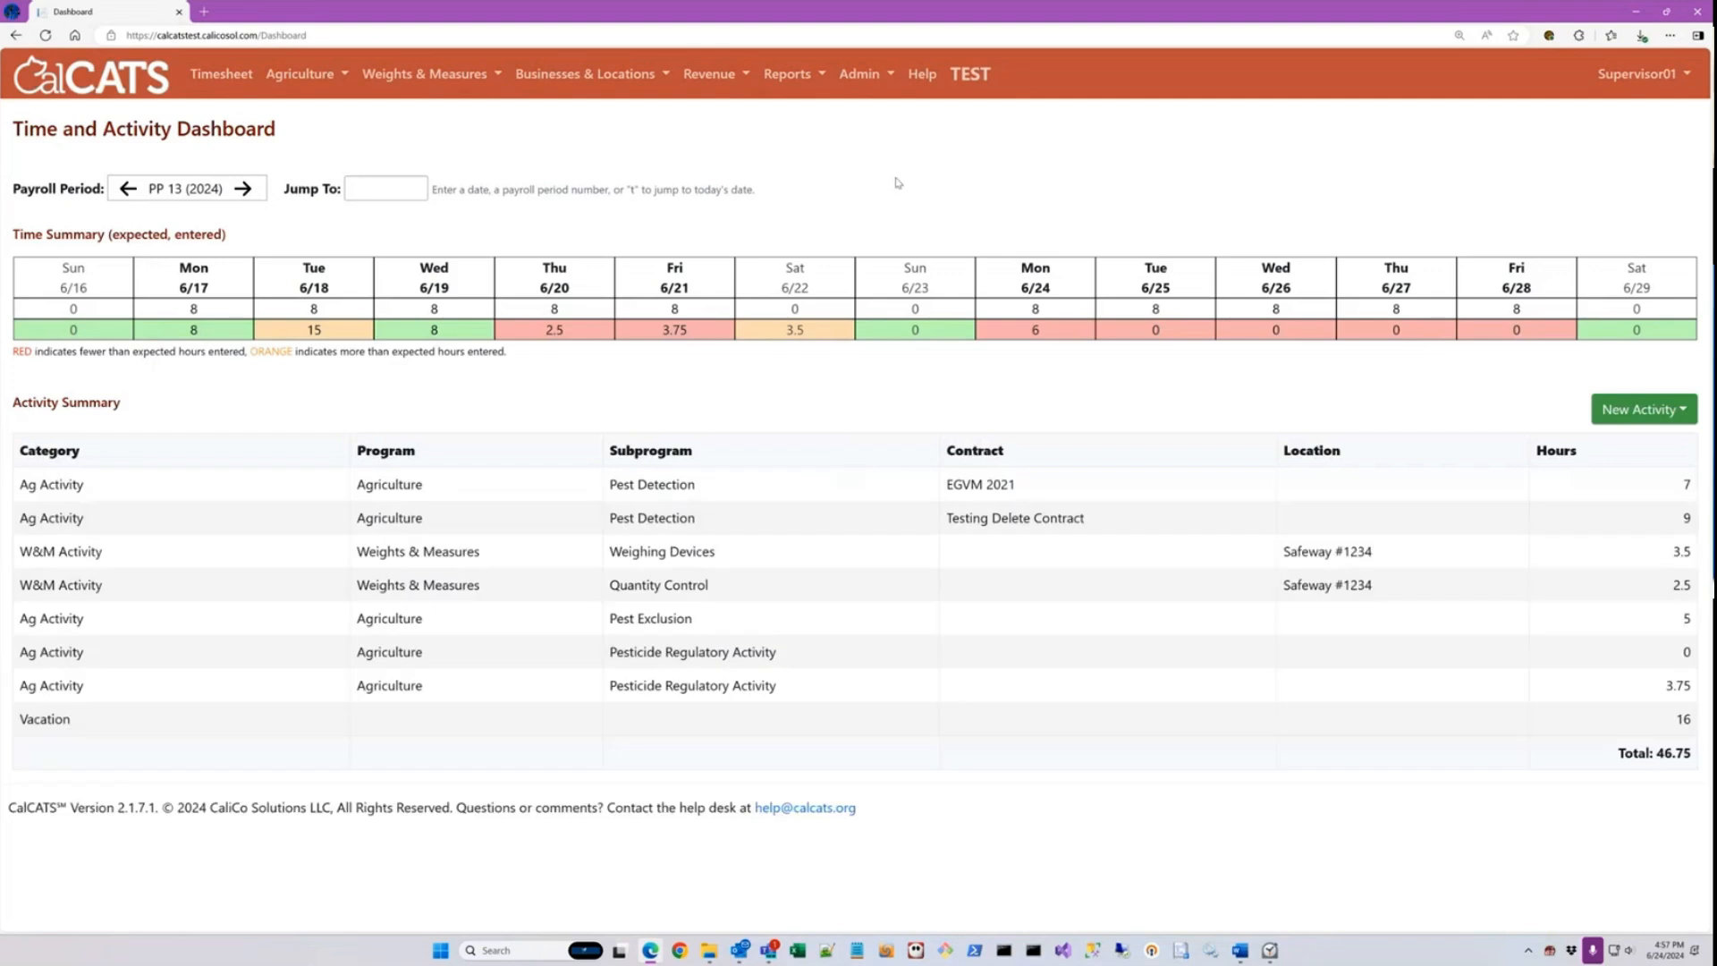
pyautogui.click(709, 73)
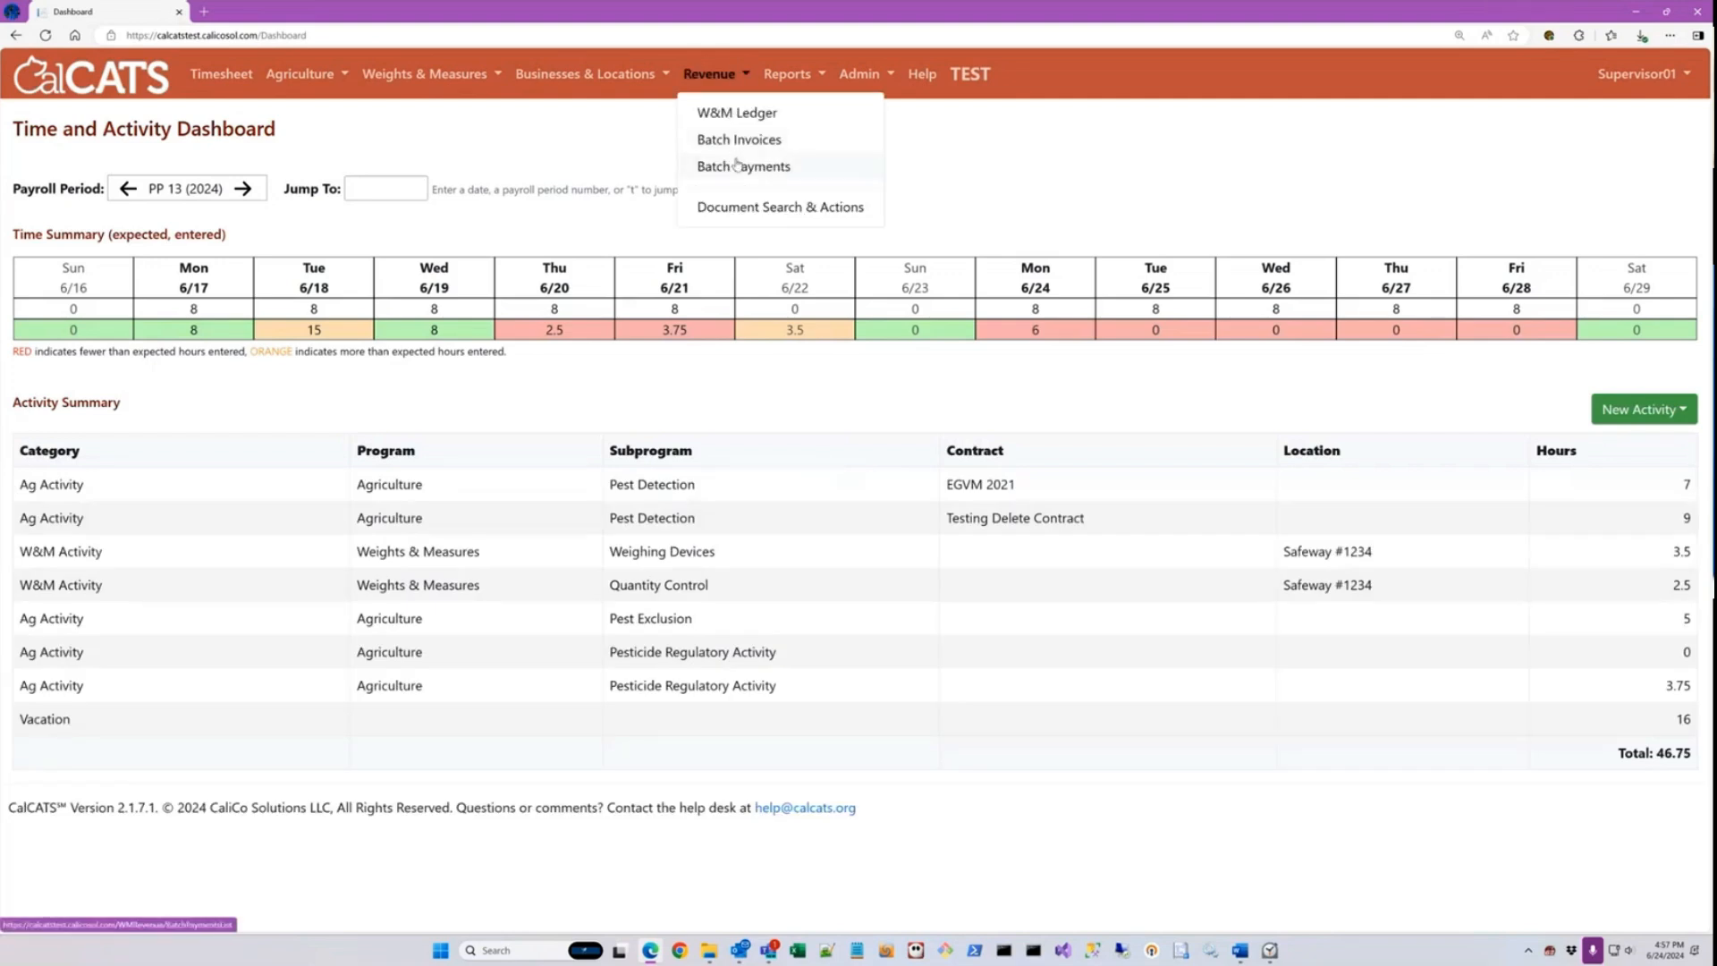
pyautogui.click(738, 167)
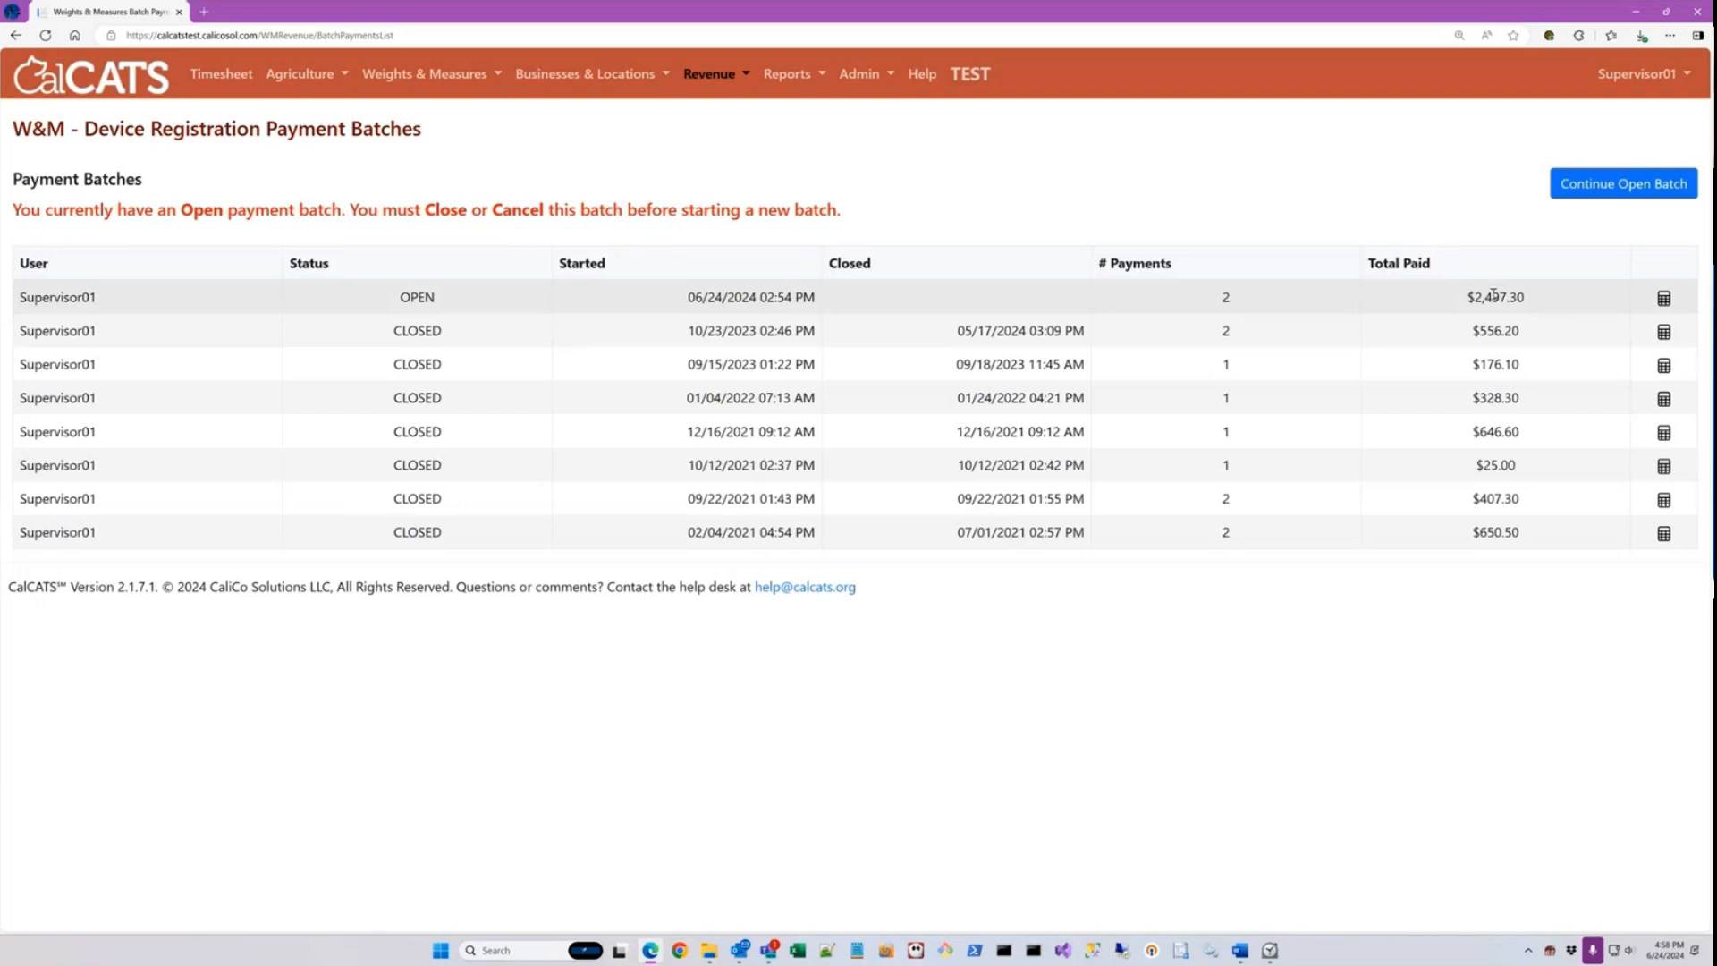
pyautogui.click(1625, 190)
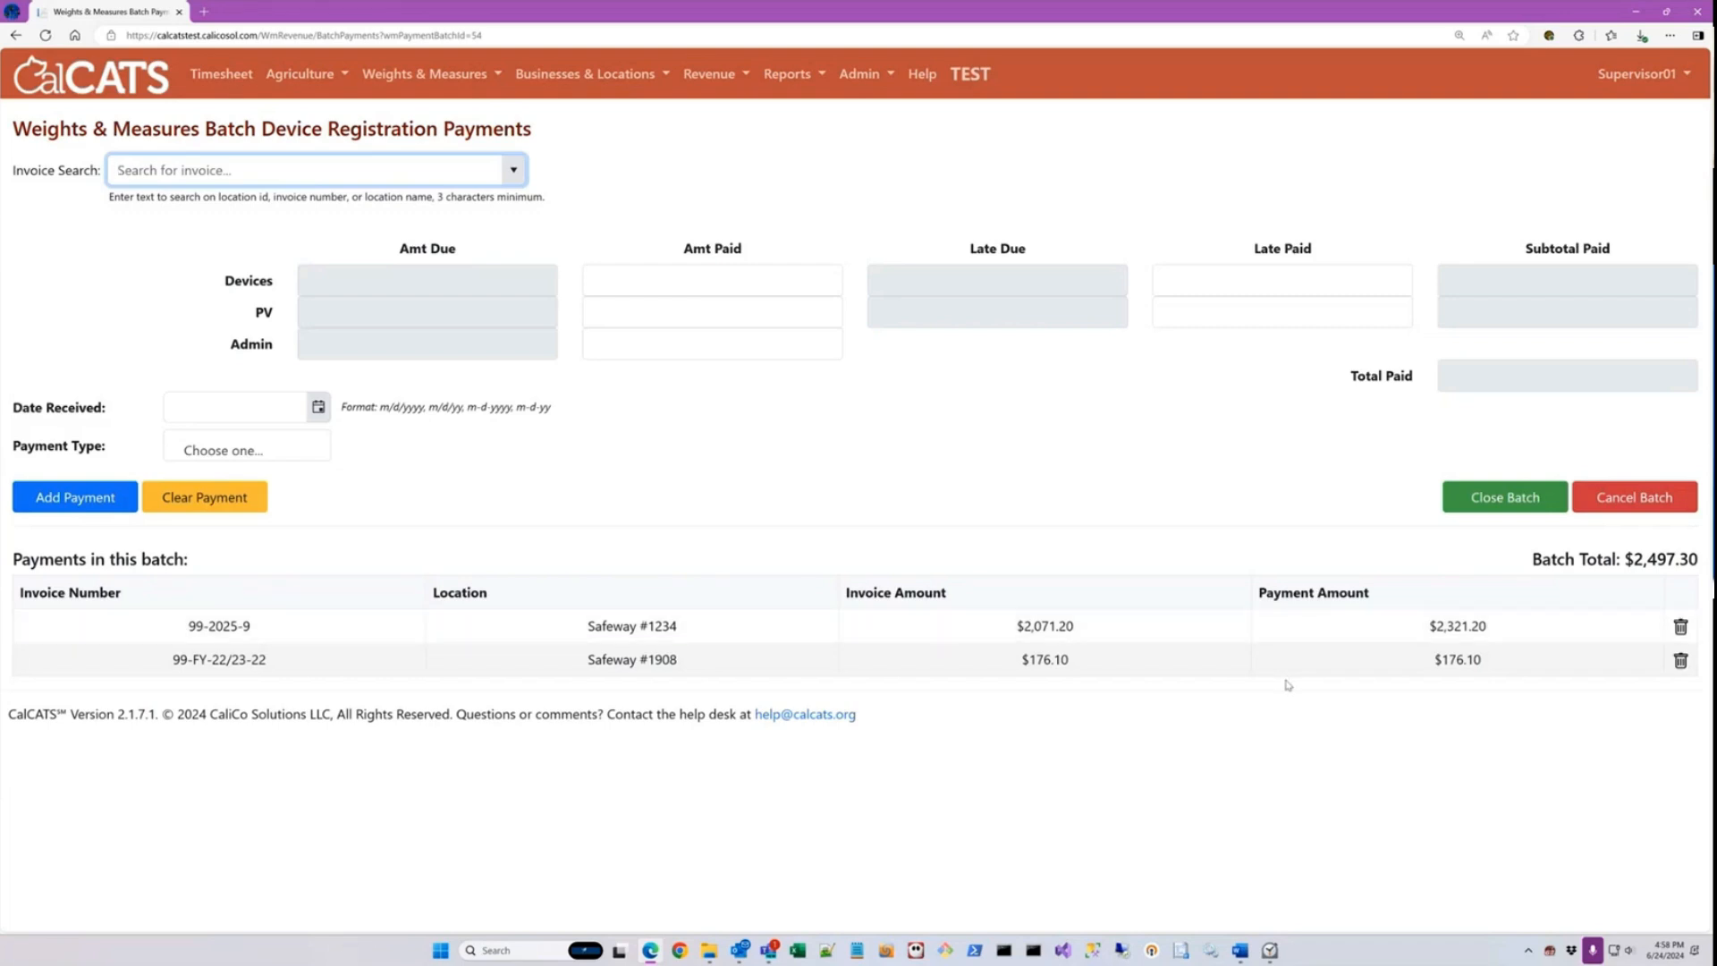
# Step: Close the payment batch to apply its payments, view the closed batch's payments, and return to the batch listing
pyautogui.click(1505, 501)
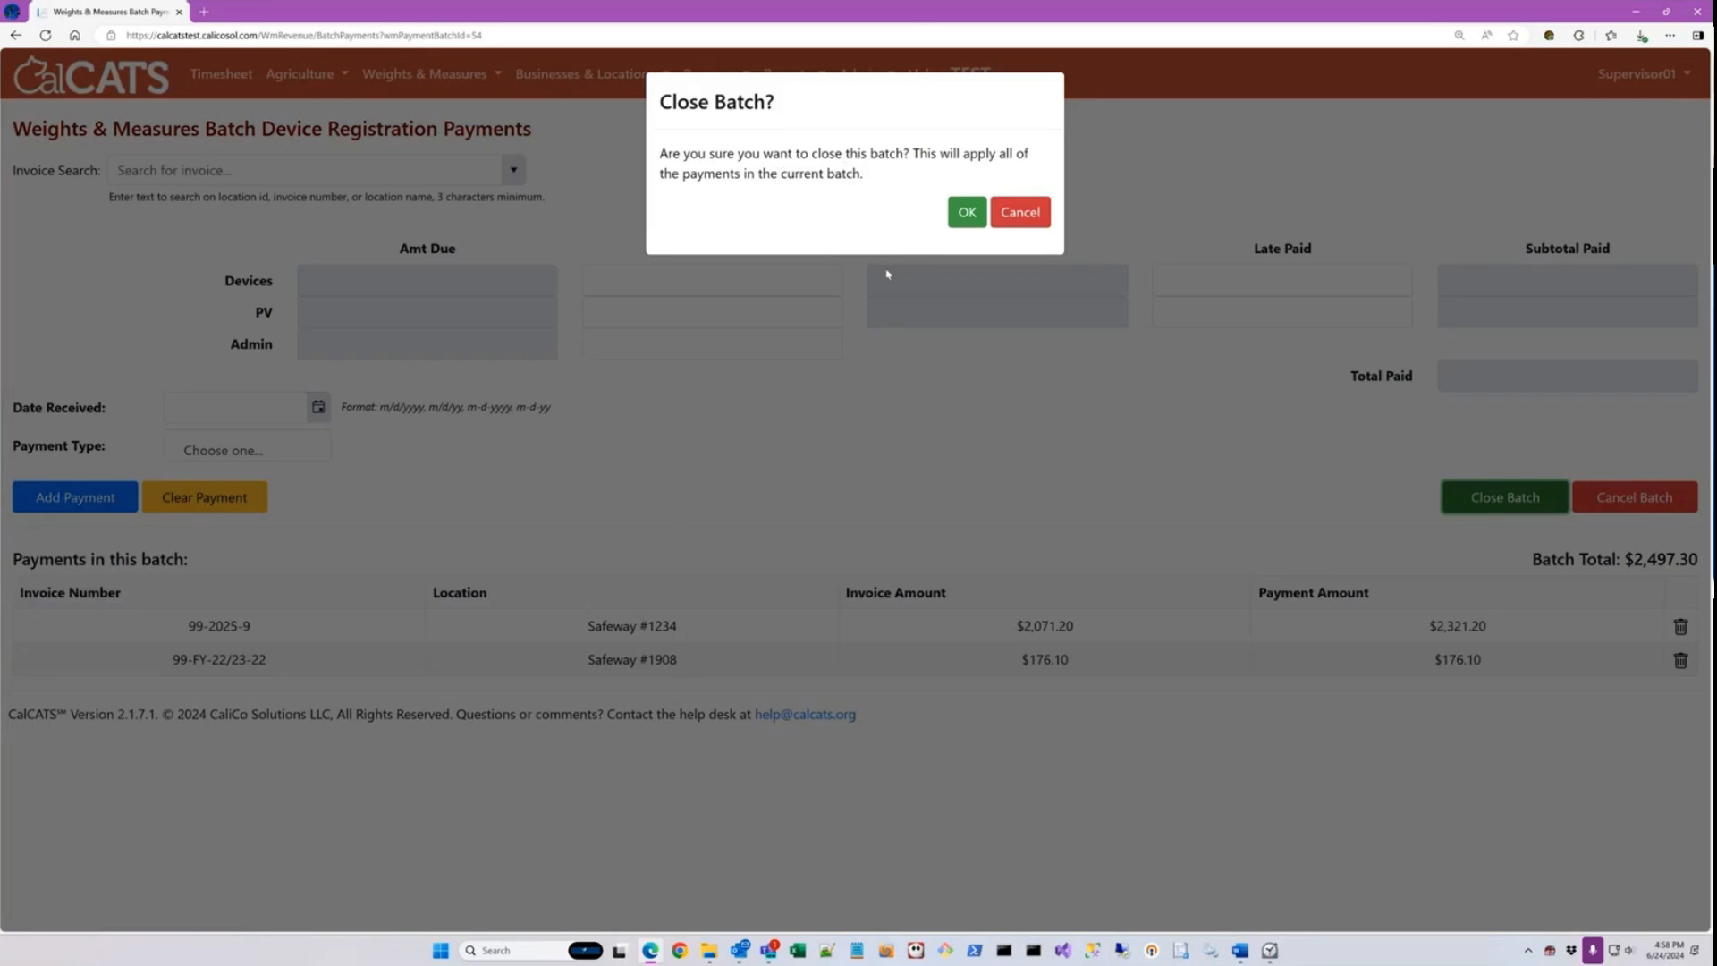
pyautogui.click(966, 213)
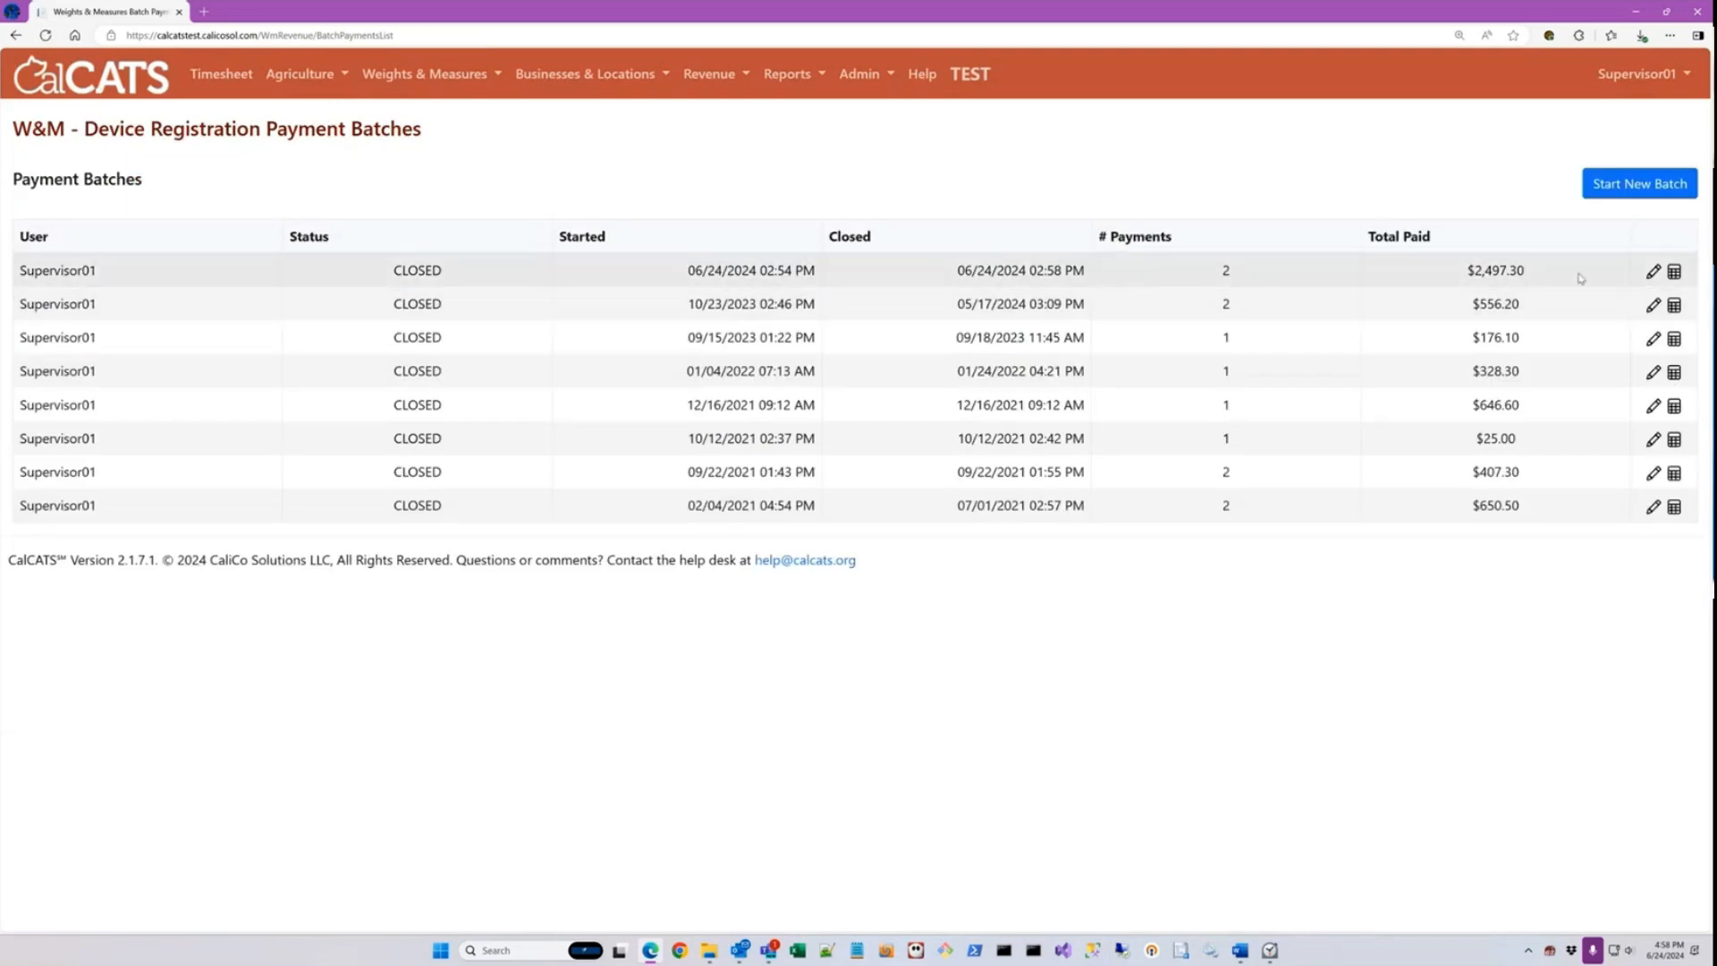
pyautogui.click(1654, 272)
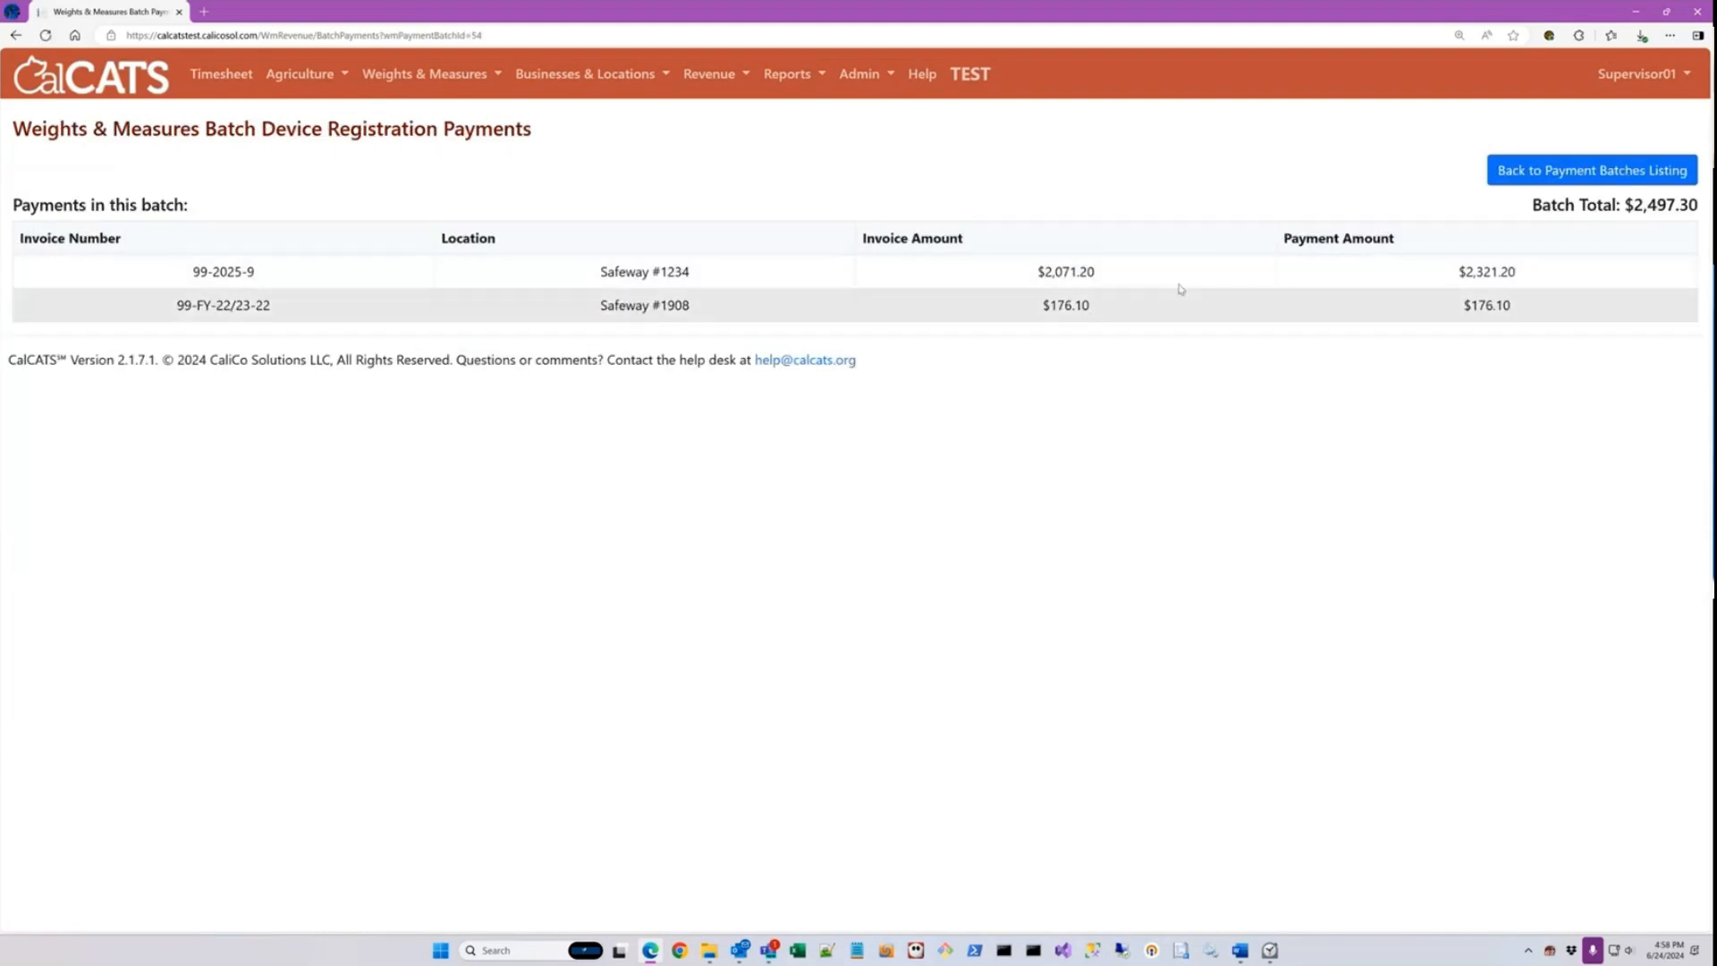
pyautogui.click(1514, 178)
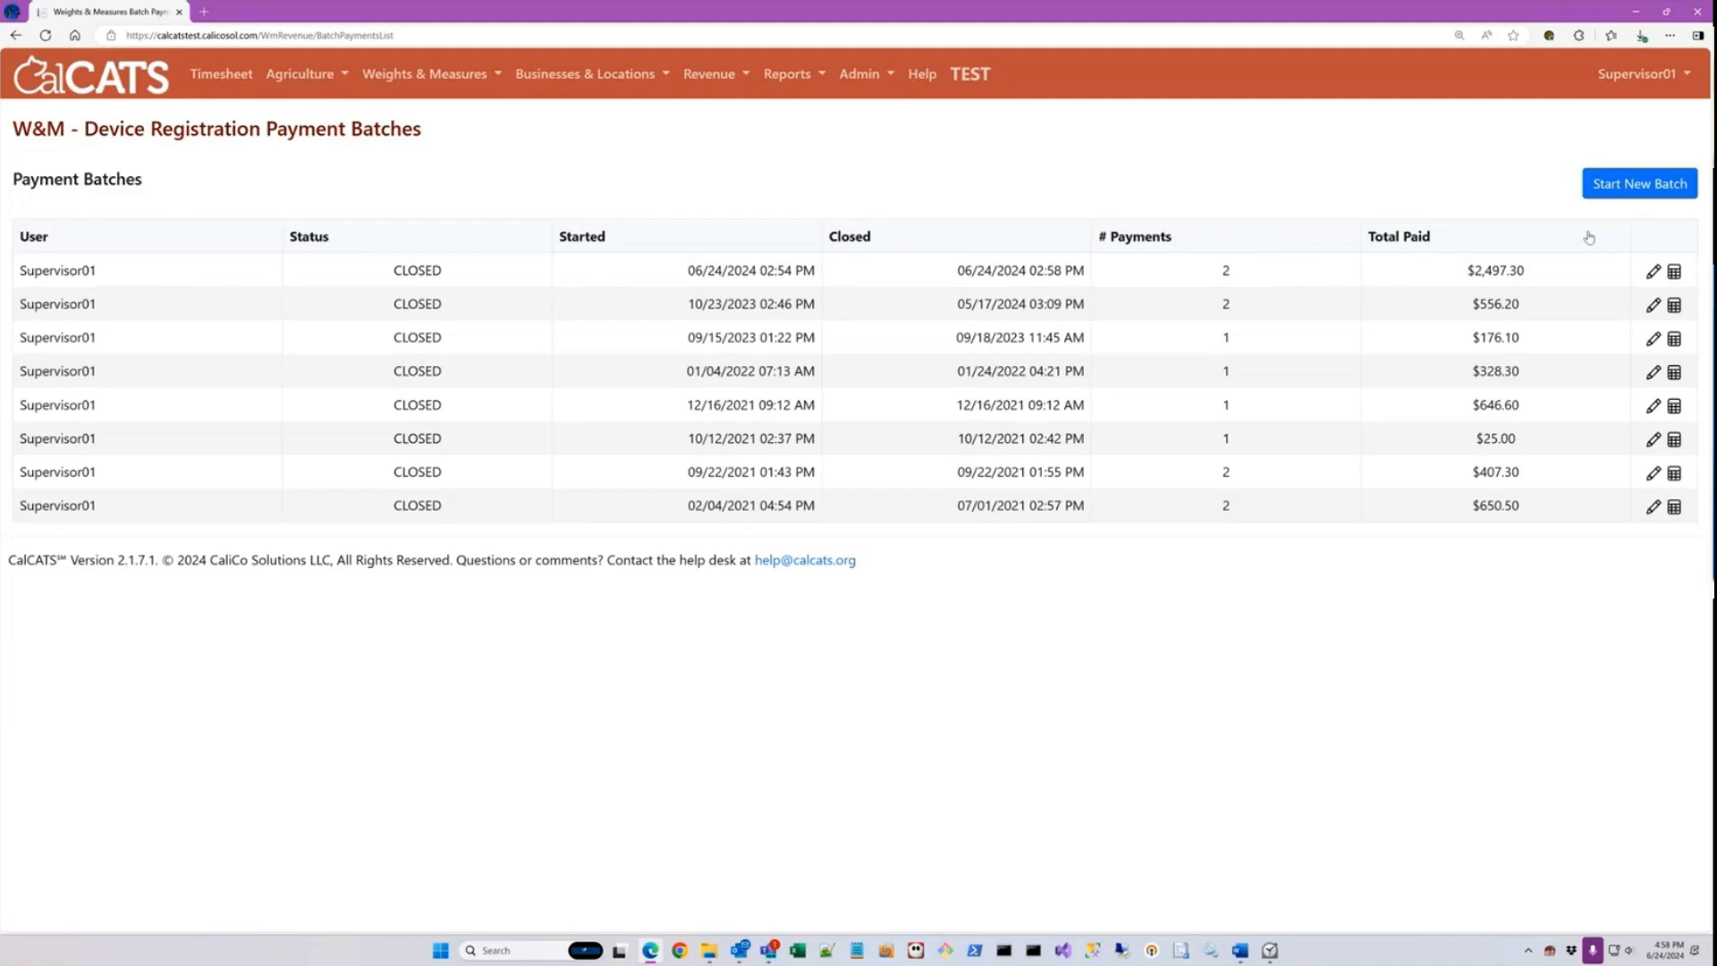
# Step: Download the newly closed batch's Excel report, enable editing, and widen column B to show the dates
pyautogui.click(1674, 272)
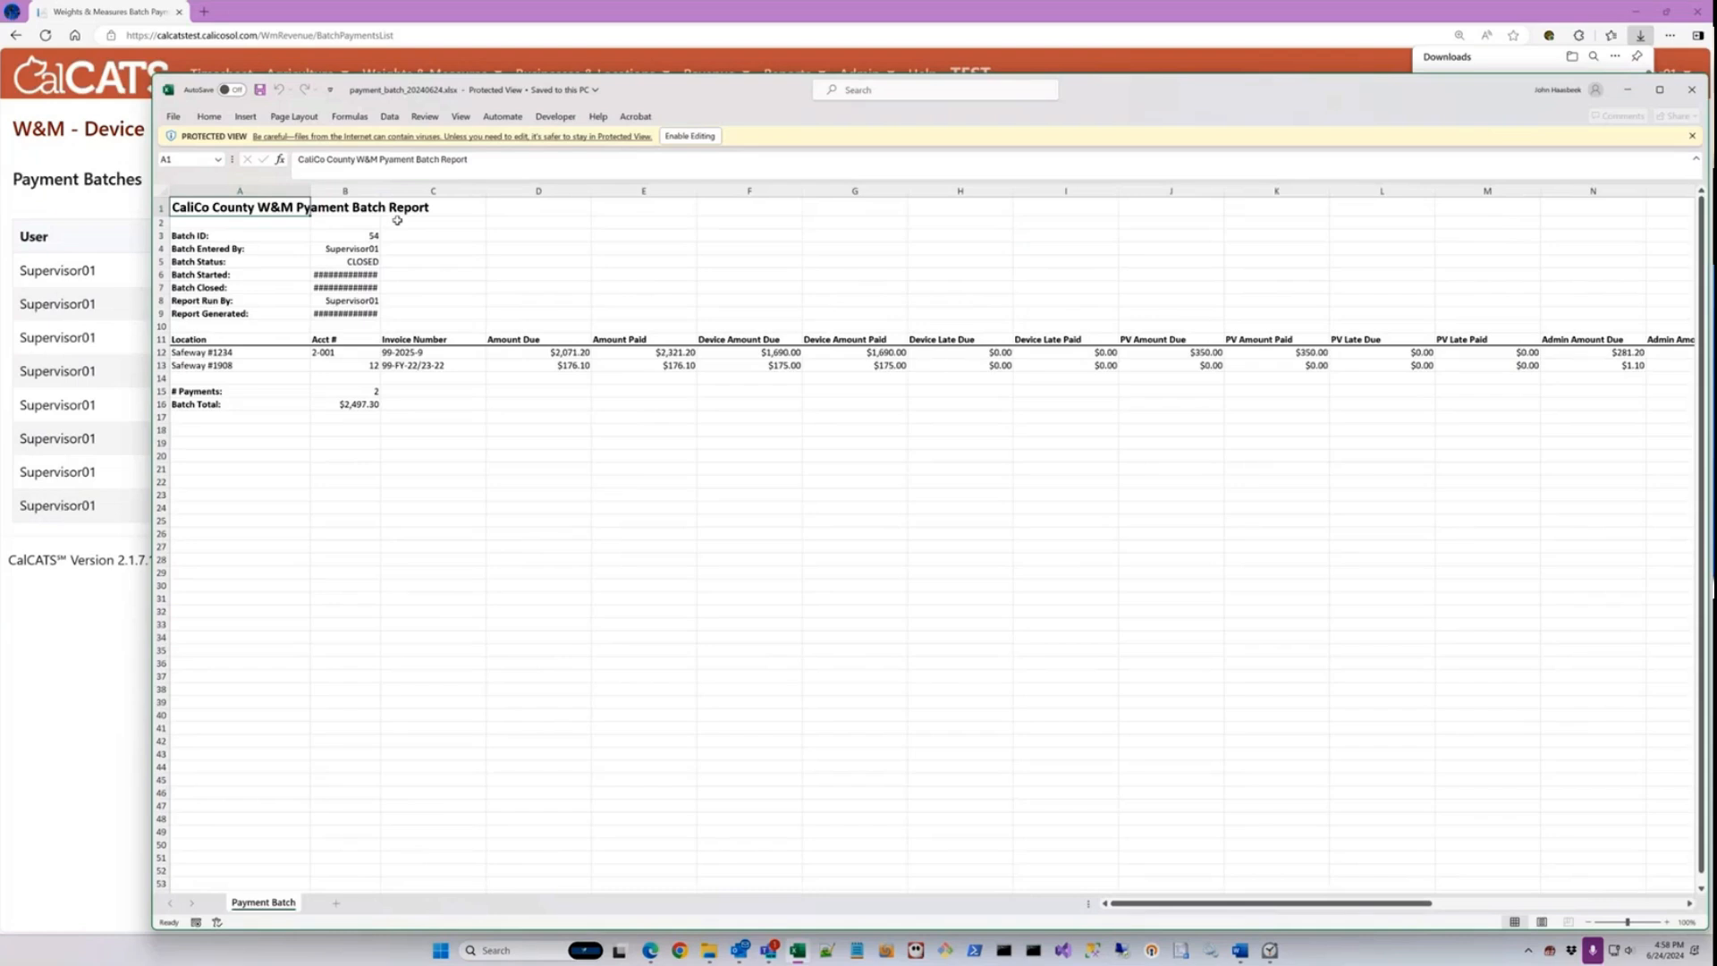
pyautogui.click(682, 139)
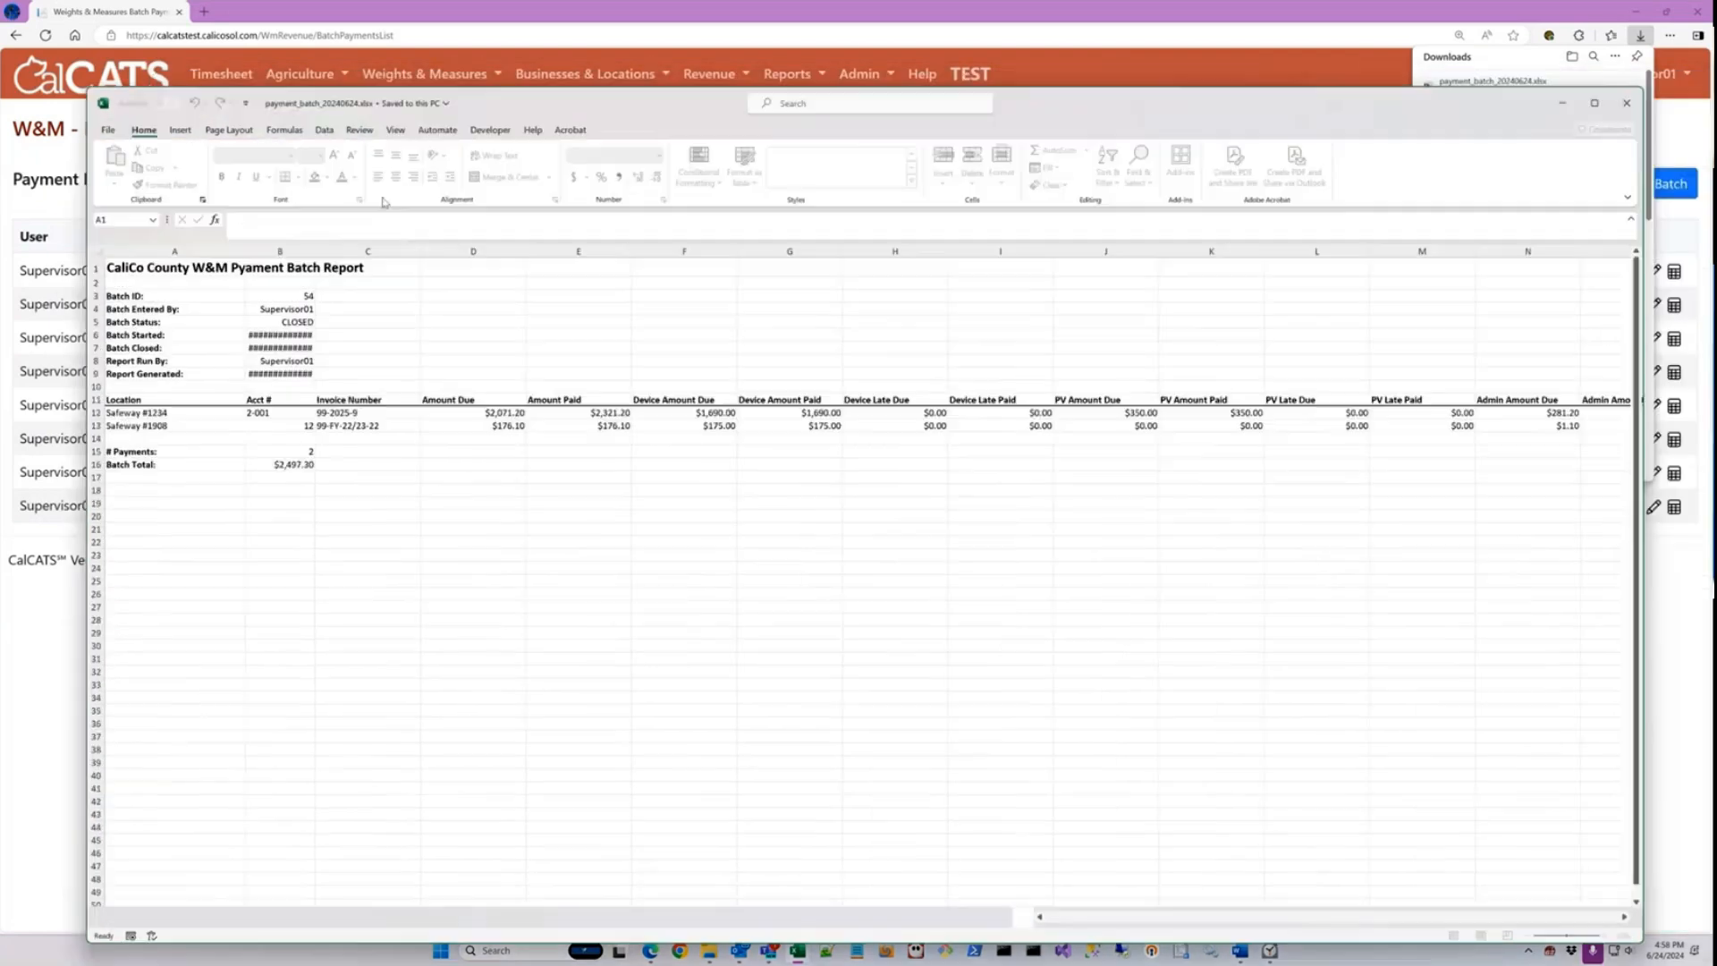
pyautogui.moveTo(314, 255); pyautogui.dragTo(331, 255)
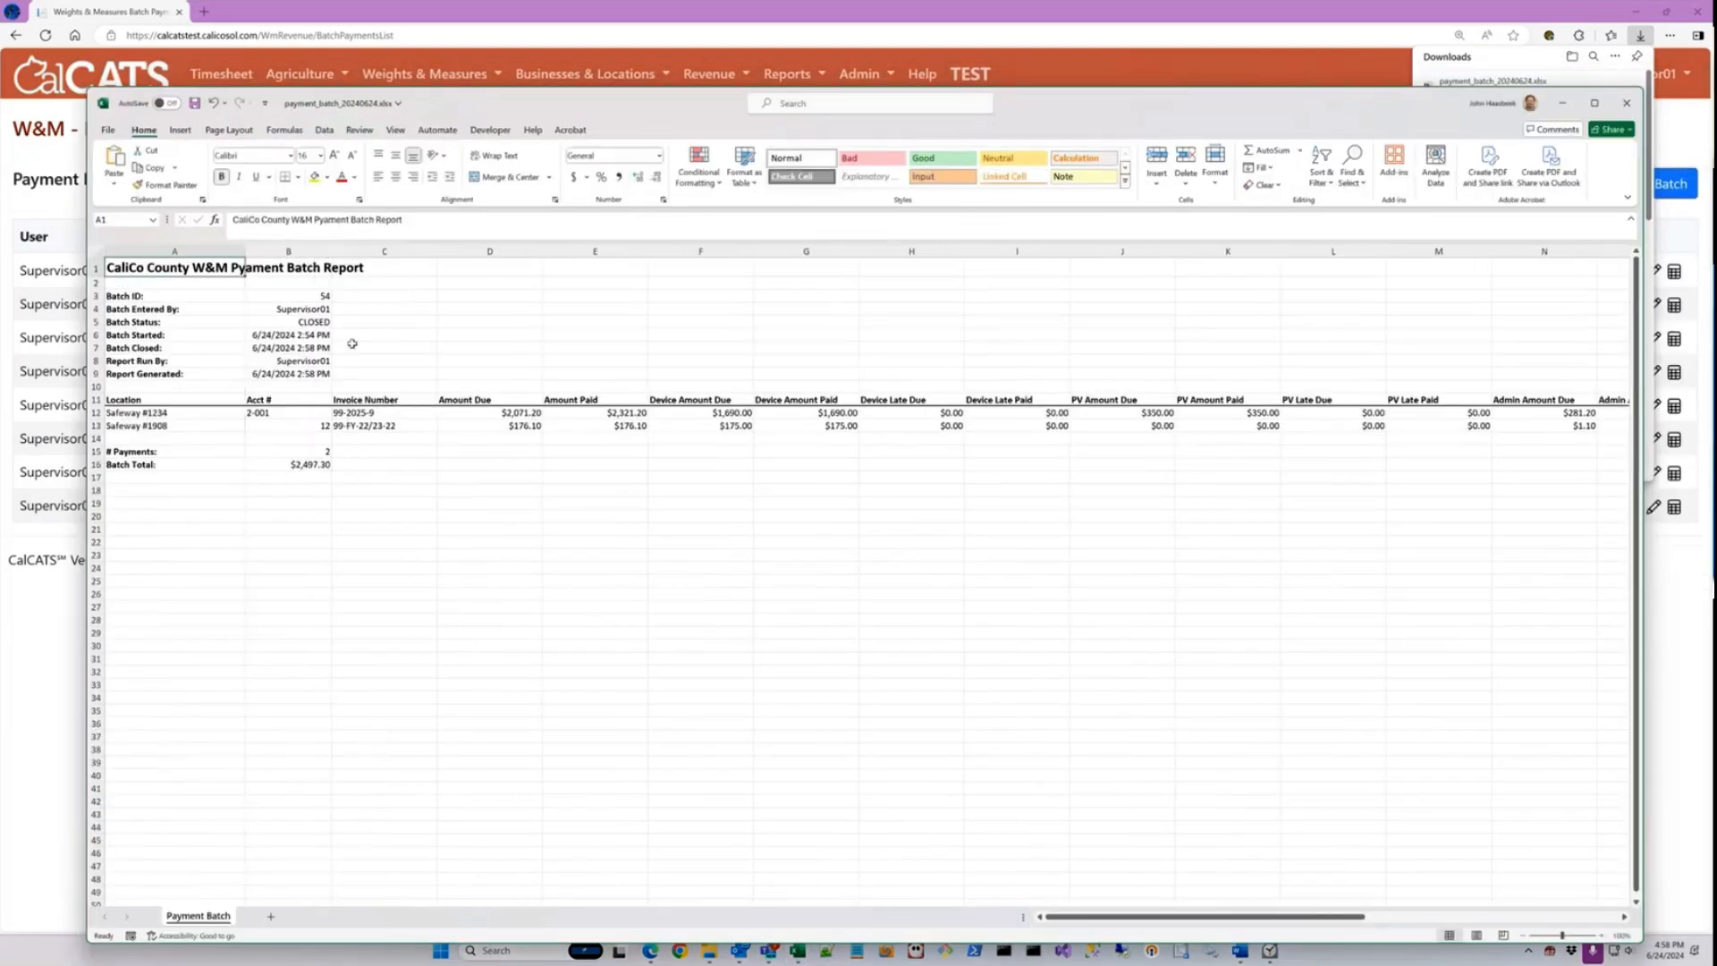
# Step: Inspect the payment count and batch total in the report, close it without saving, and dismiss the downloads list
pyautogui.click(326, 453)
pyautogui.click(324, 469)
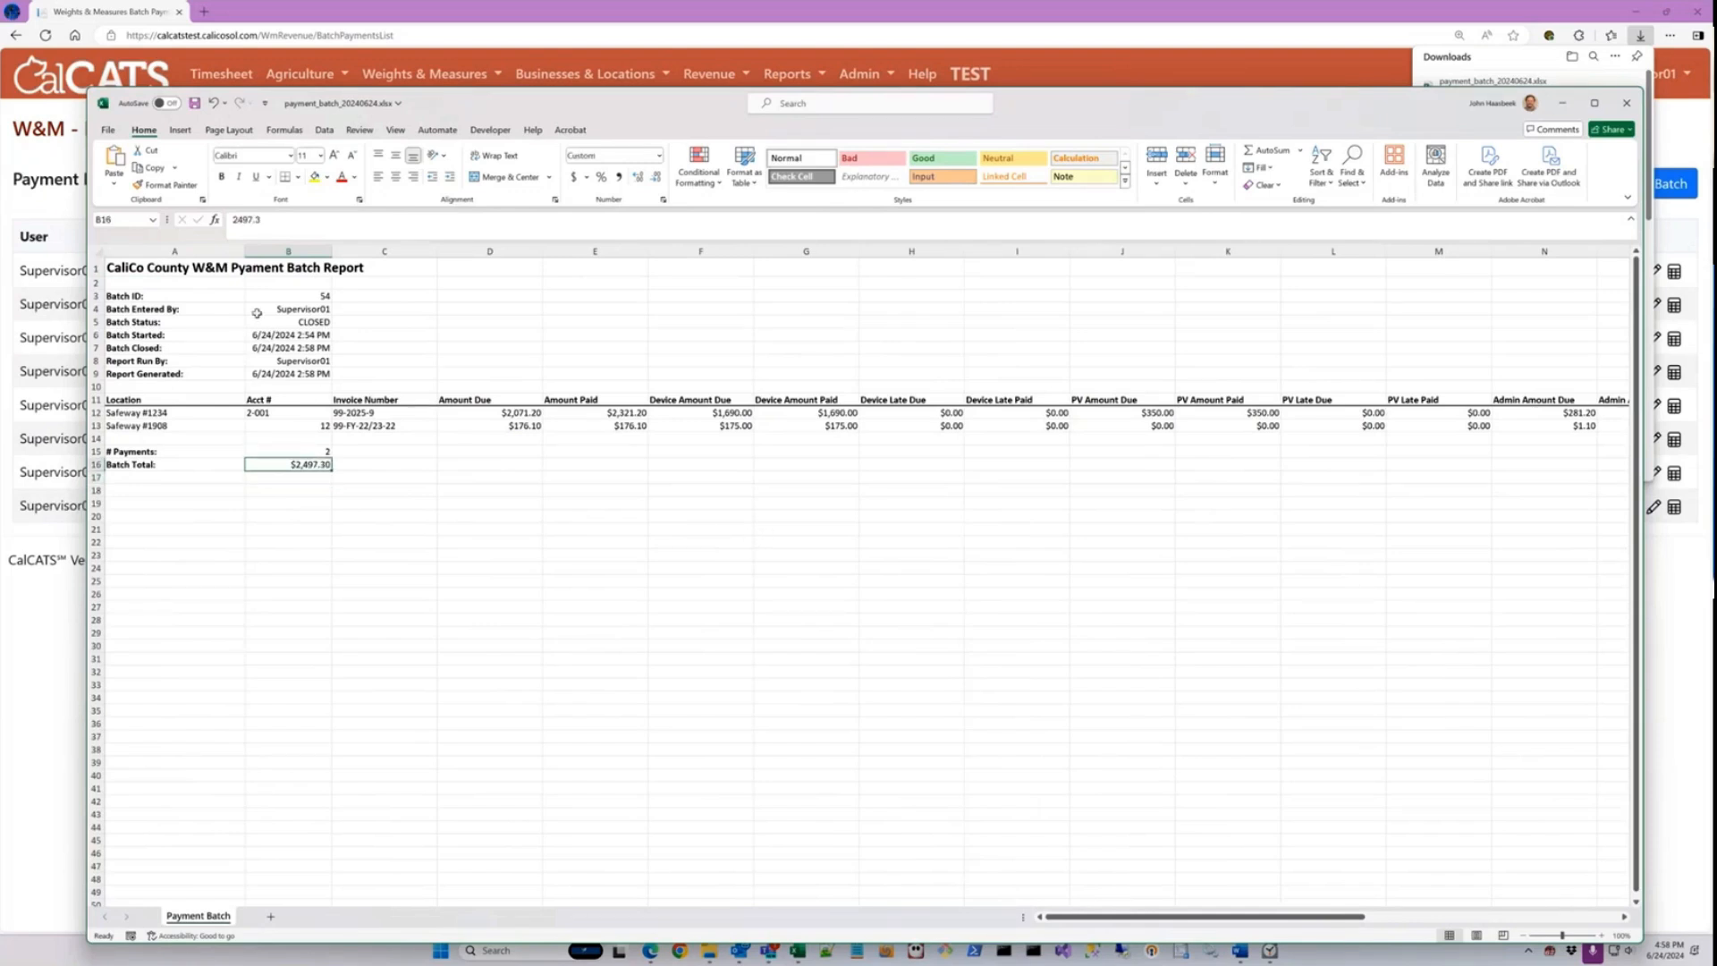
pyautogui.click(238, 270)
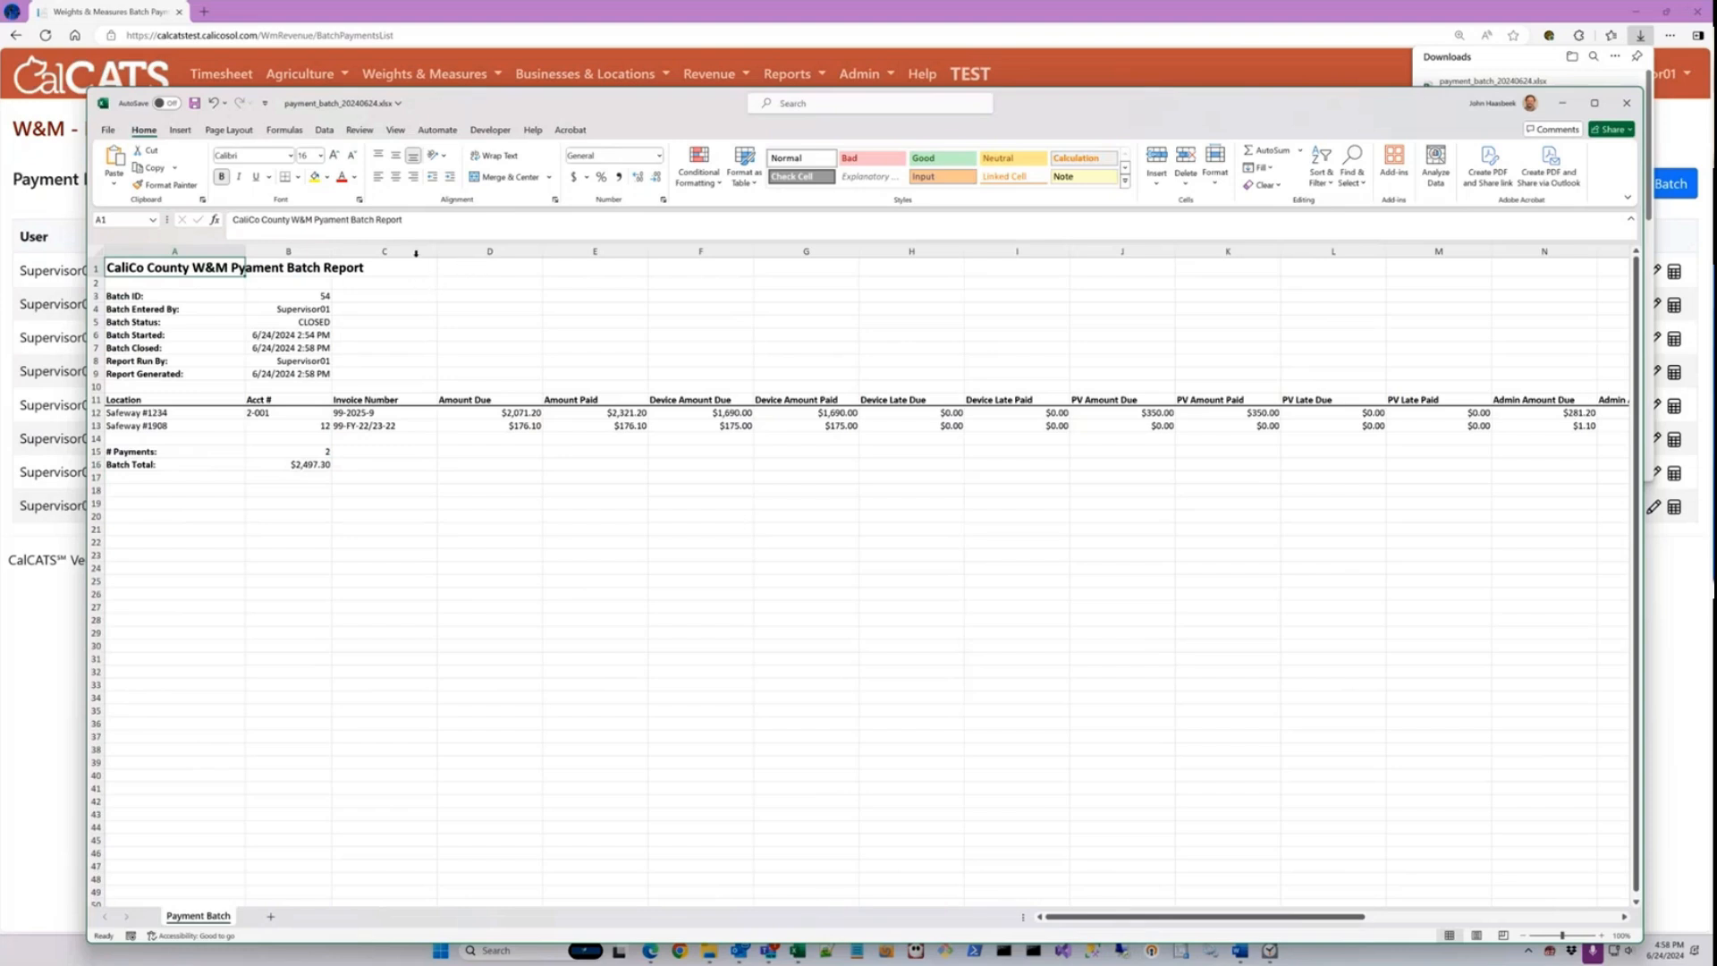
pyautogui.click(1626, 108)
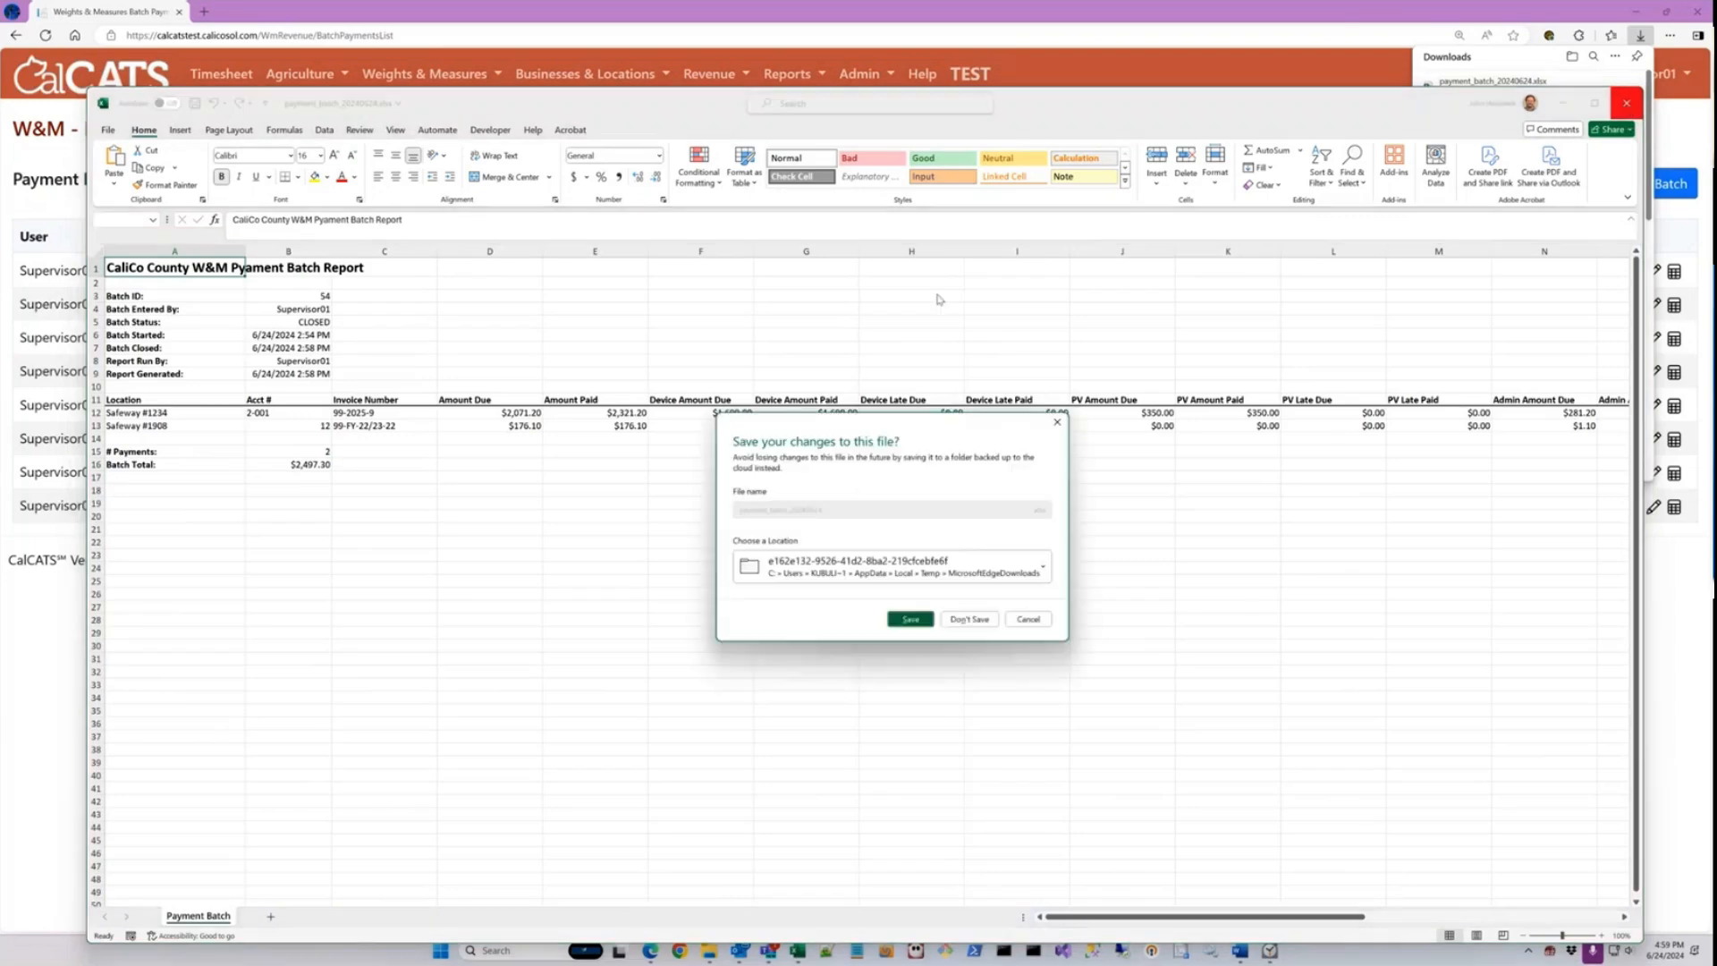
pyautogui.click(970, 619)
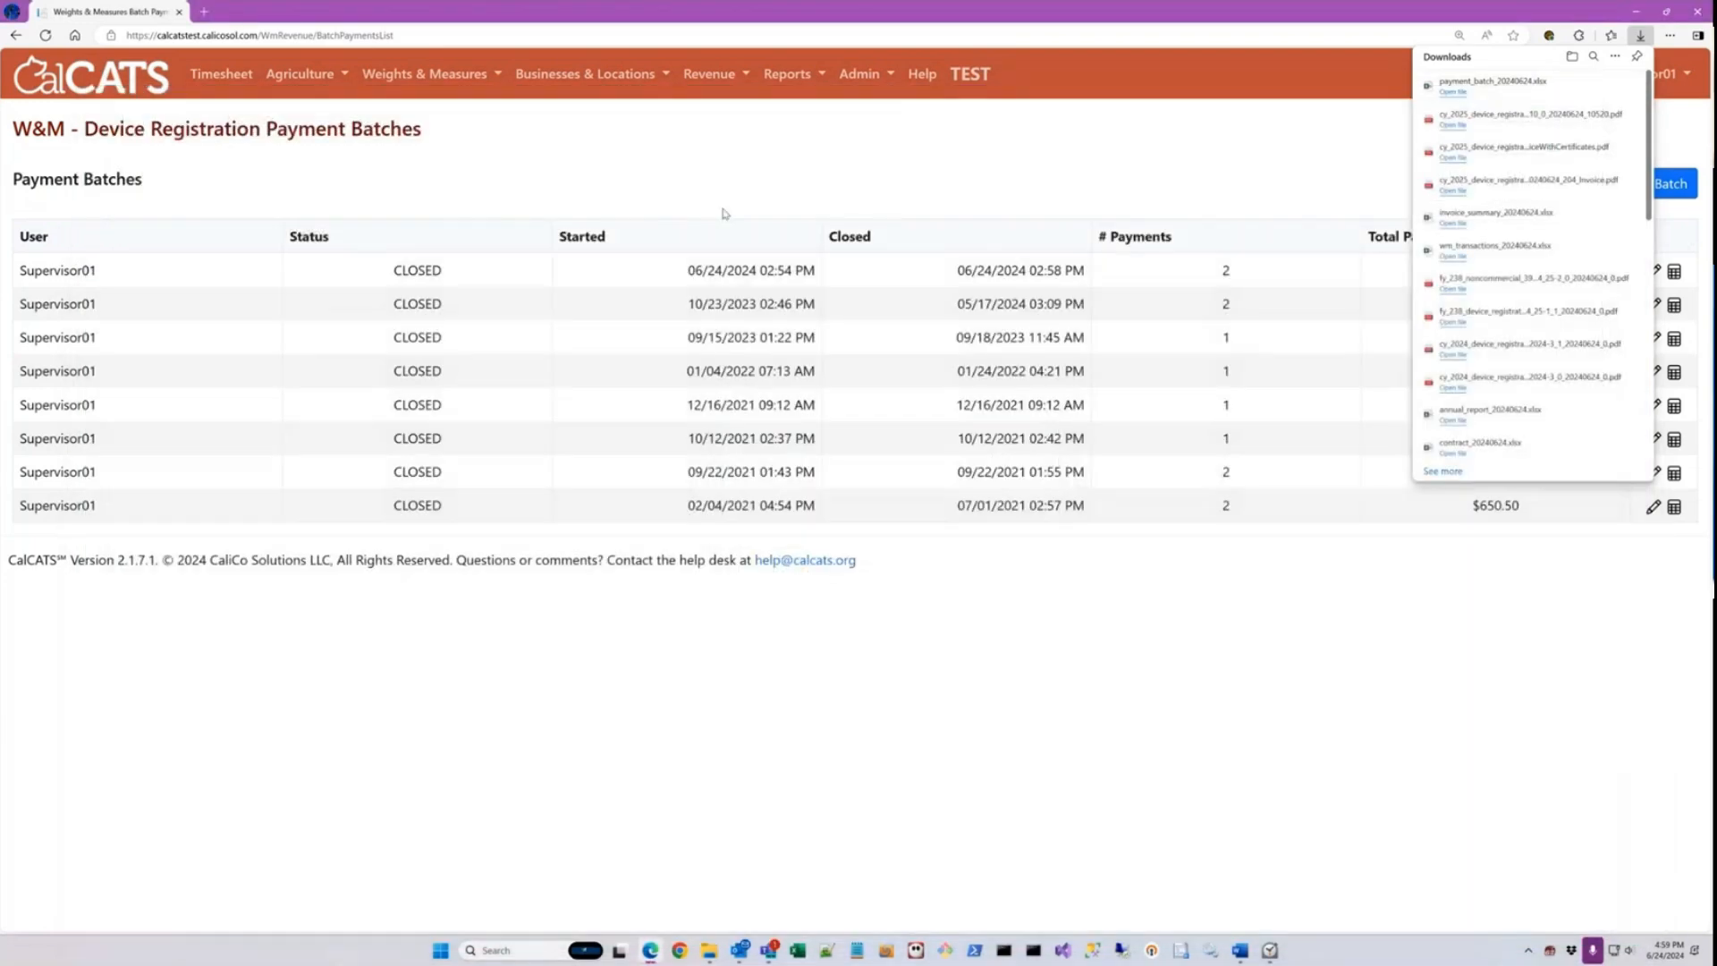
pyautogui.click(1086, 190)
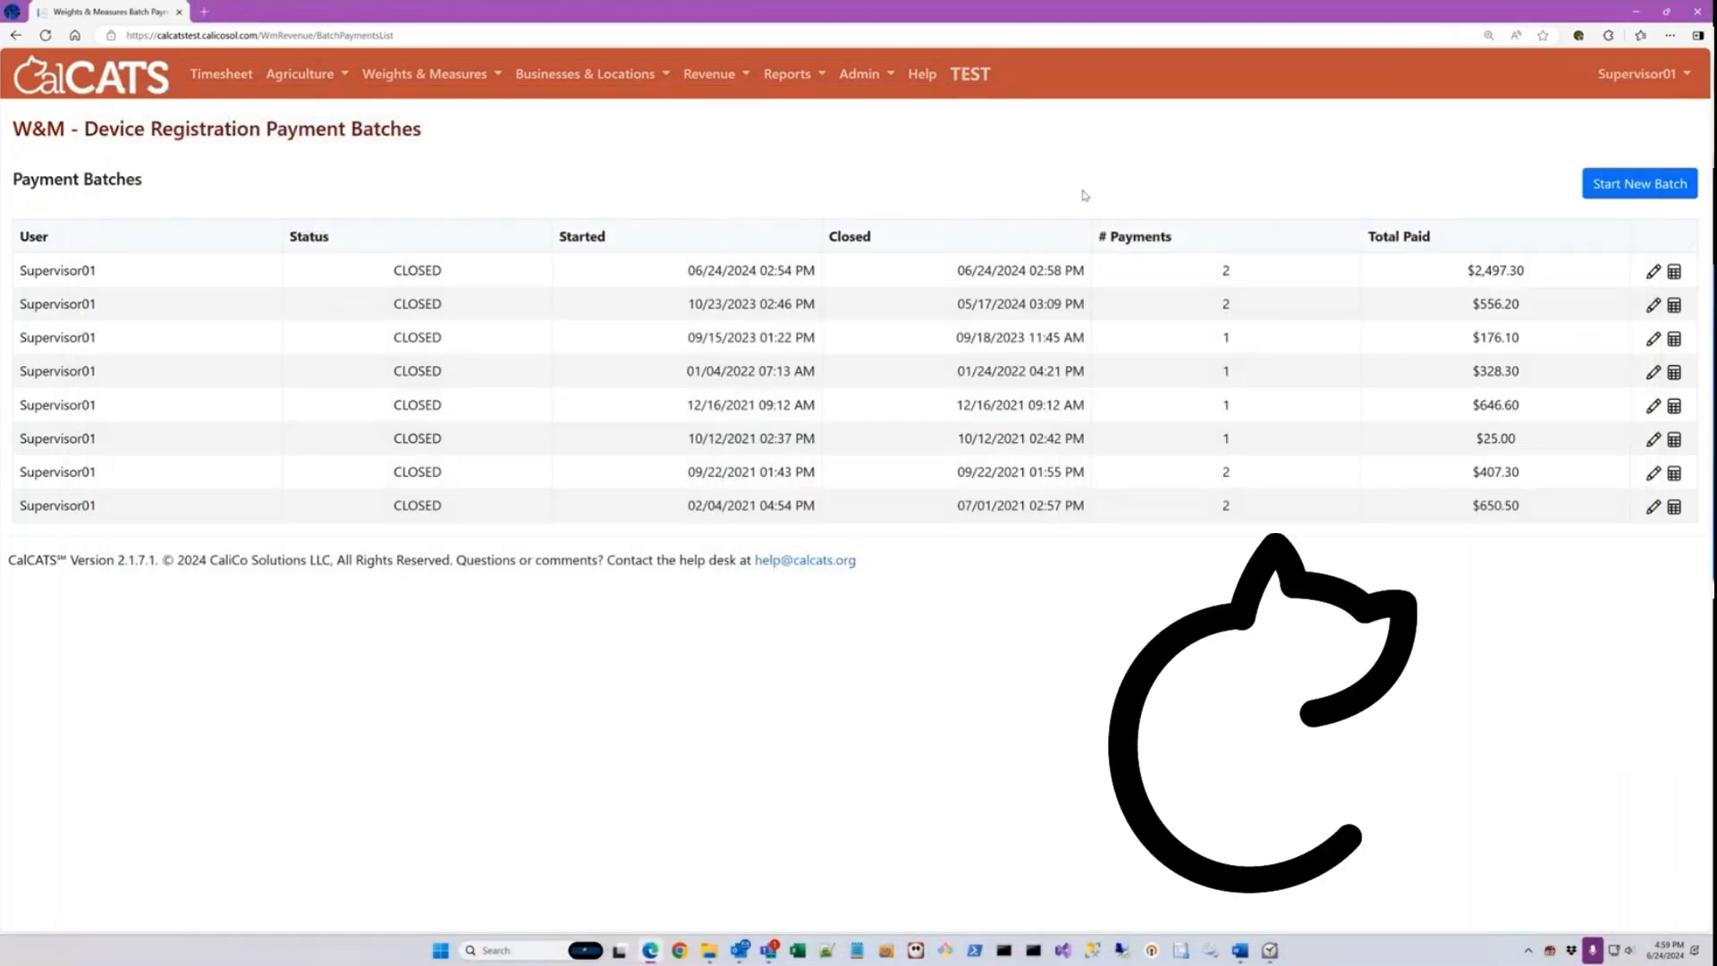